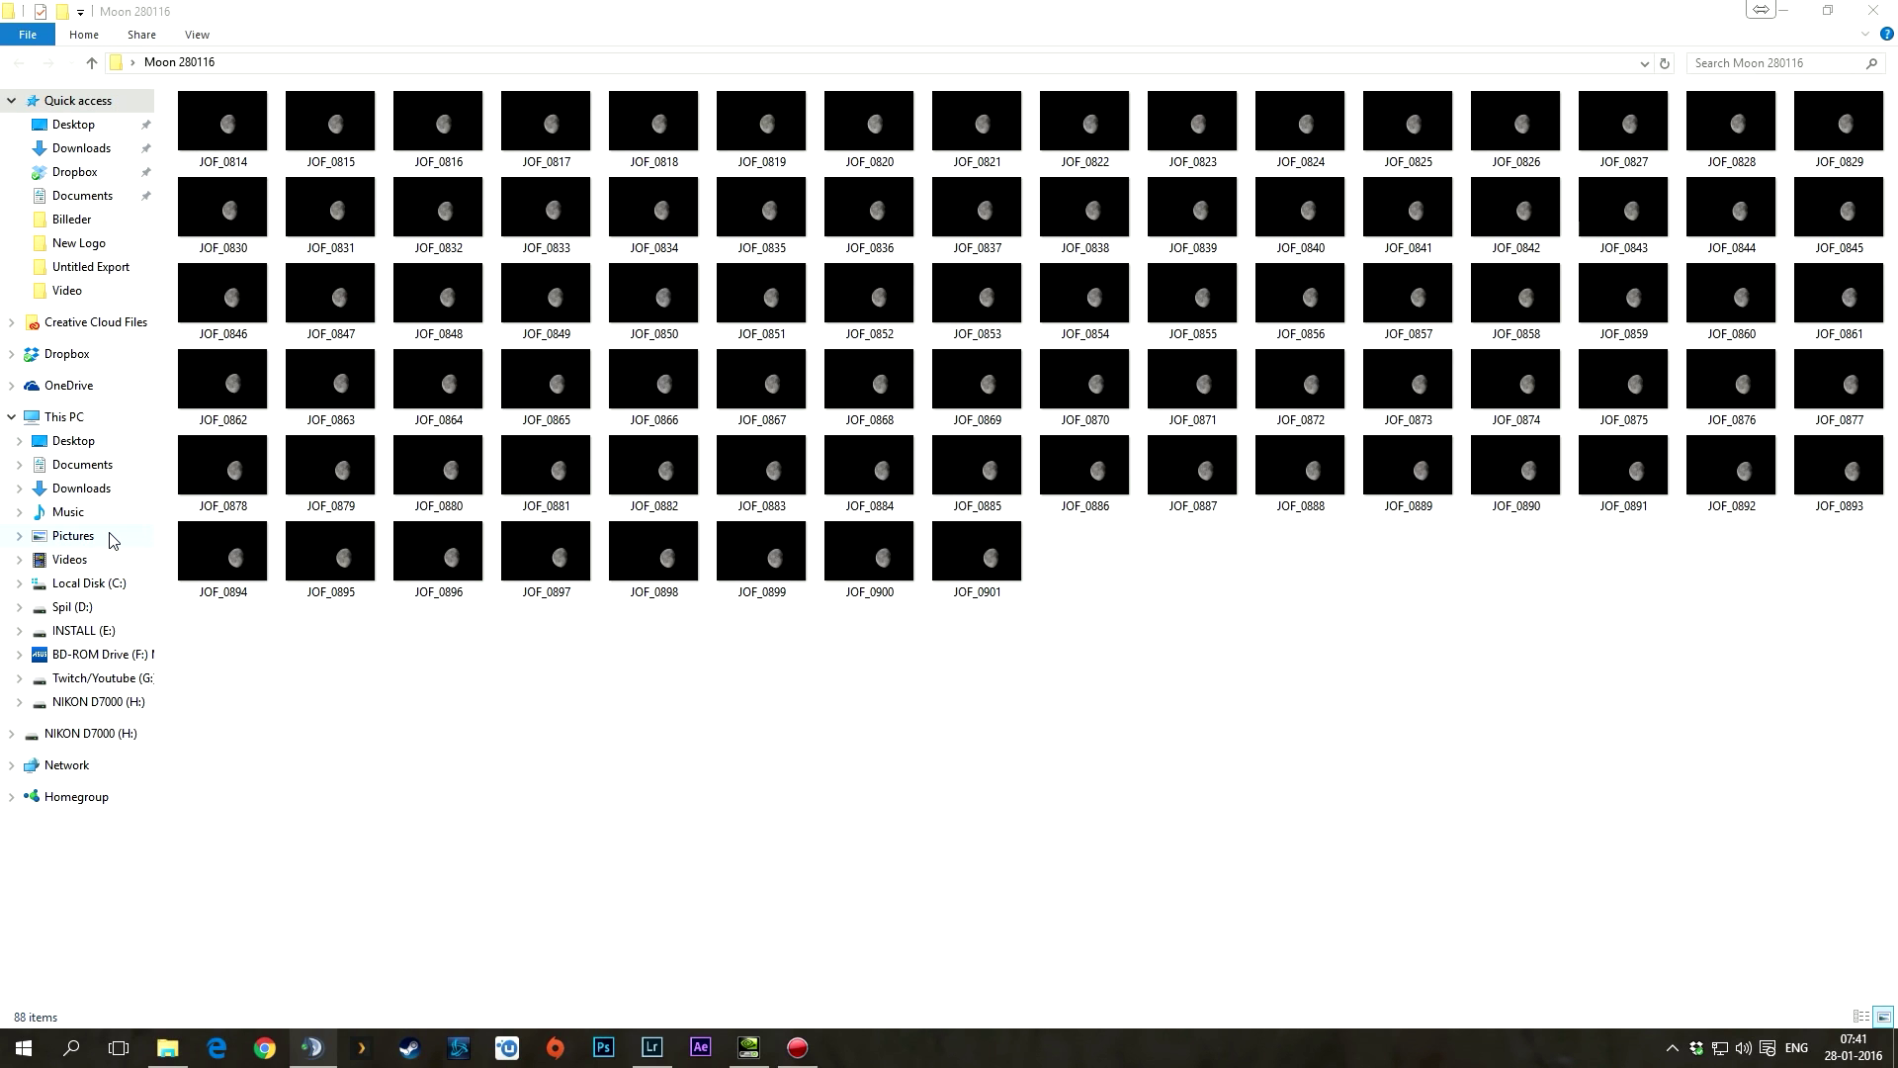
Open MåneDone2 from the Untitled Export folder in Photos, view it full screen, then close it
{"action": "left_click", "coordinate": [79, 536]}
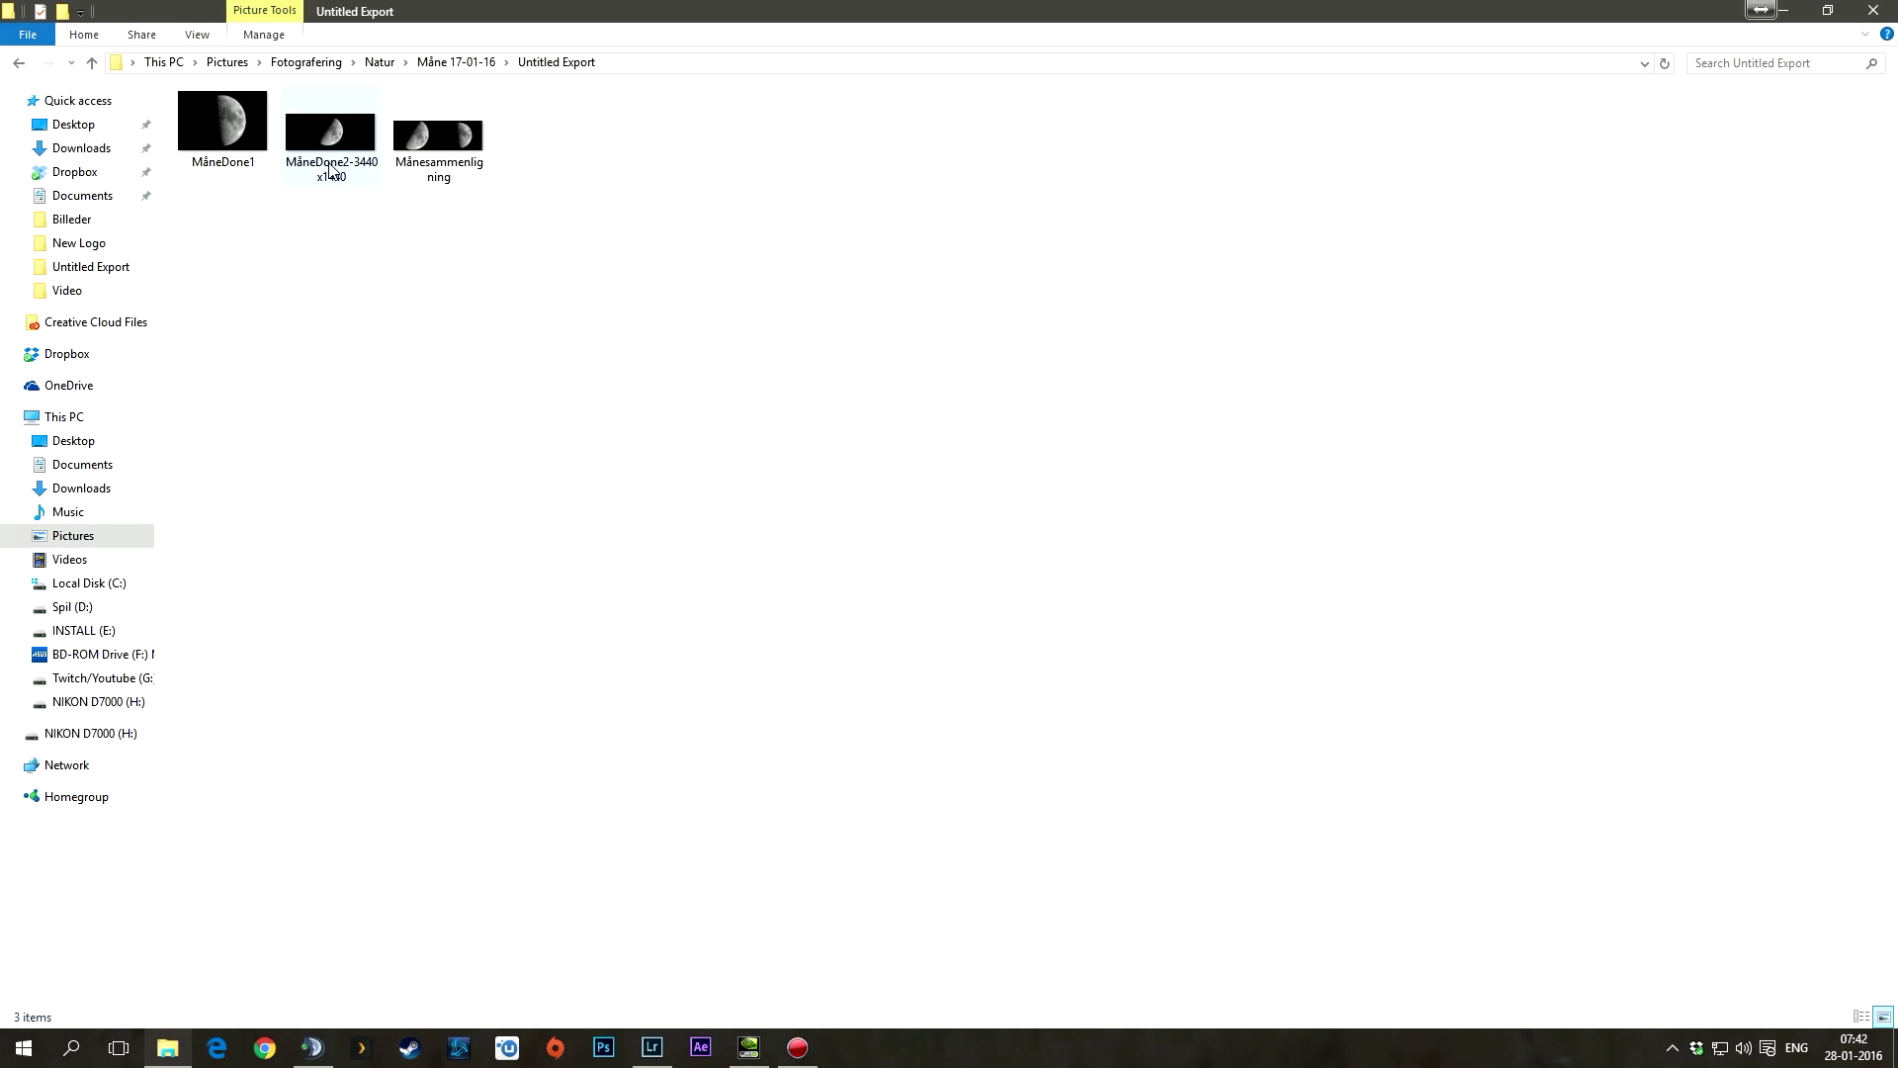
{"action": "double_click", "coordinate": [331, 173]}
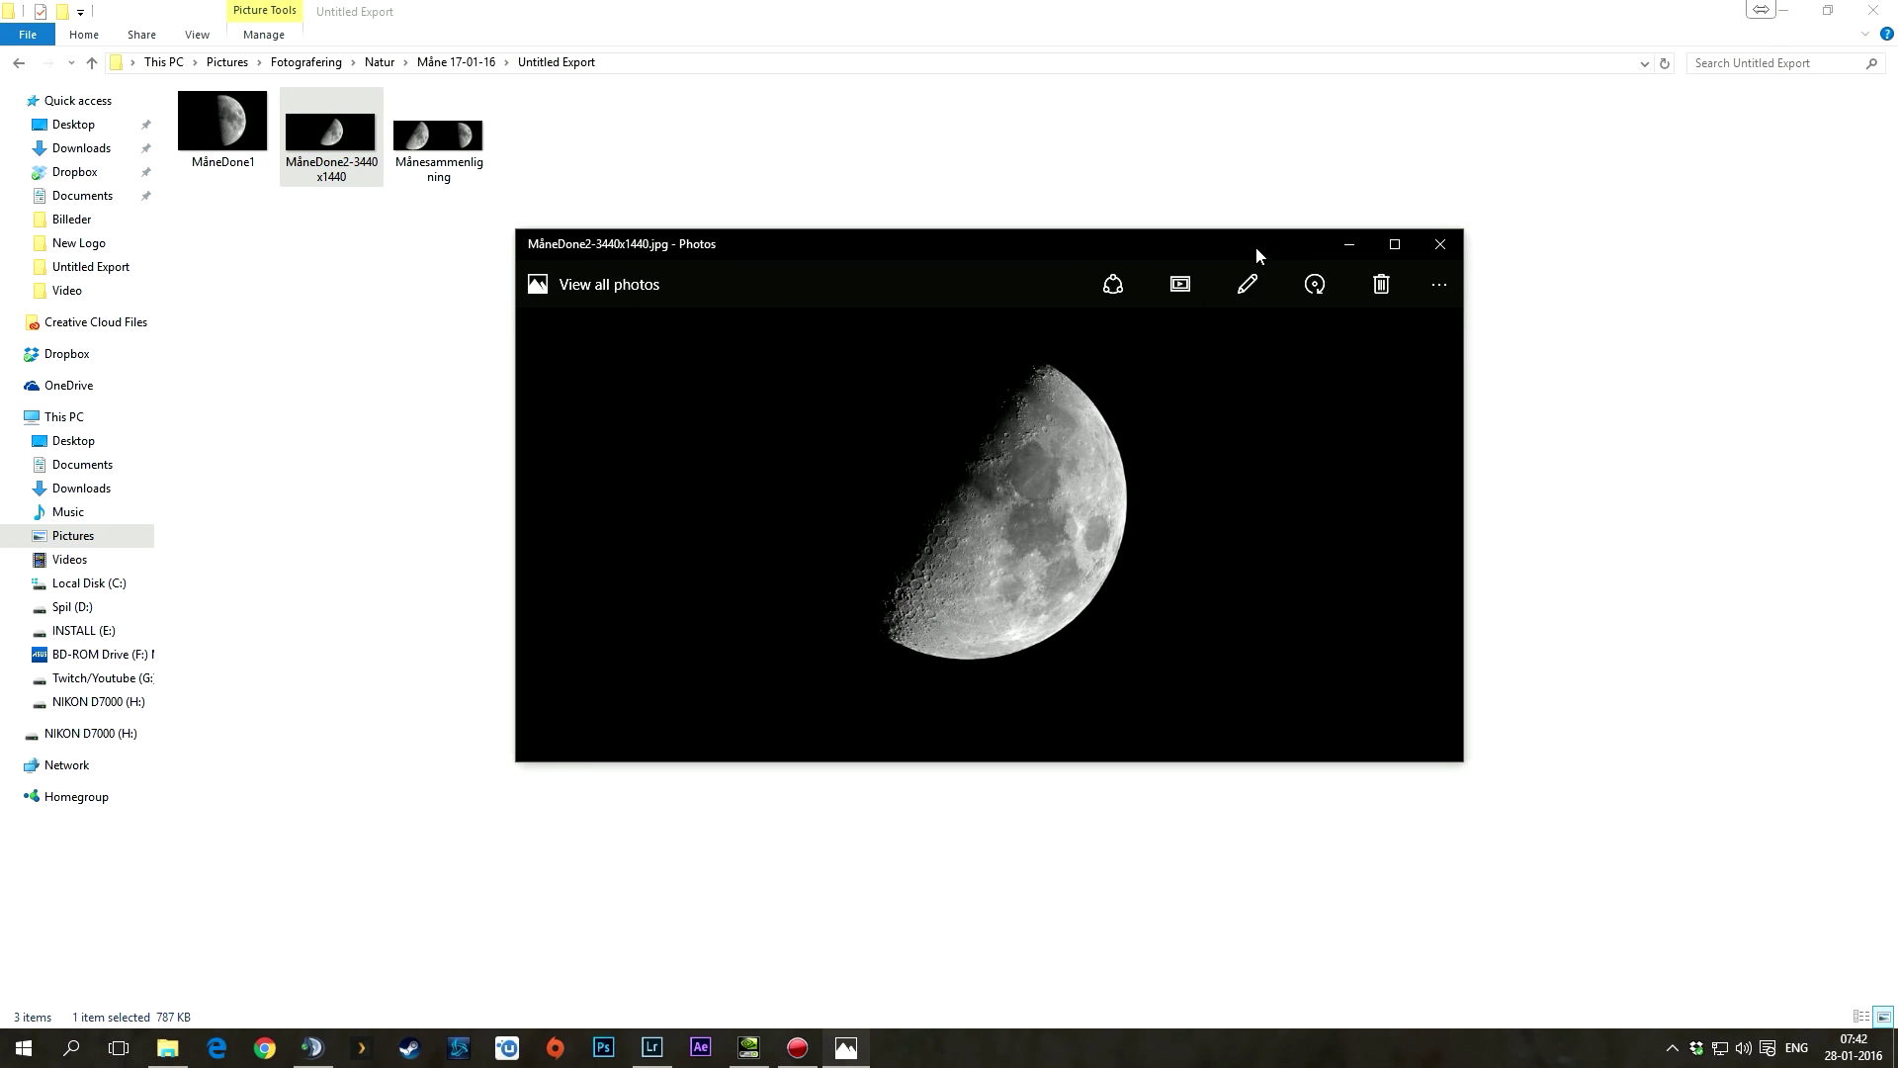
{"action": "left_click", "coordinate": [1390, 243]}
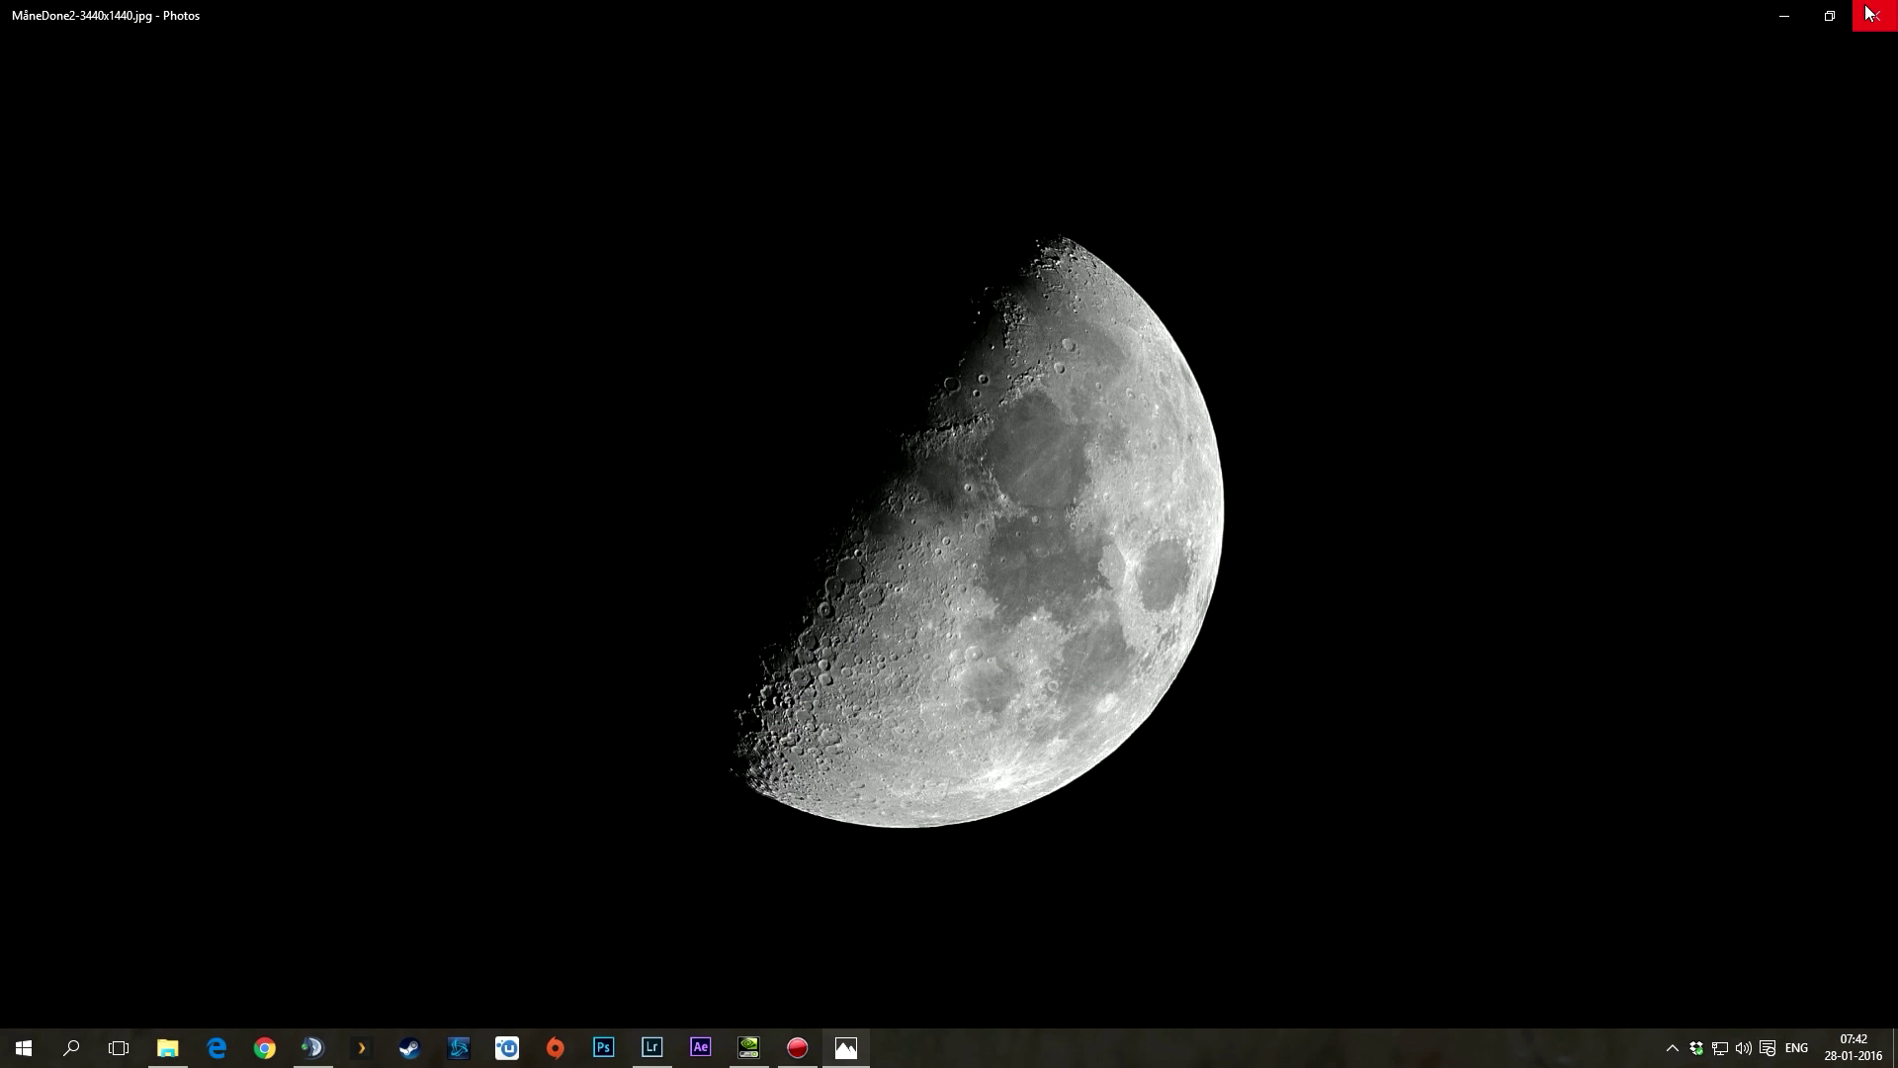
{"action": "left_click", "coordinate": [1869, 13]}
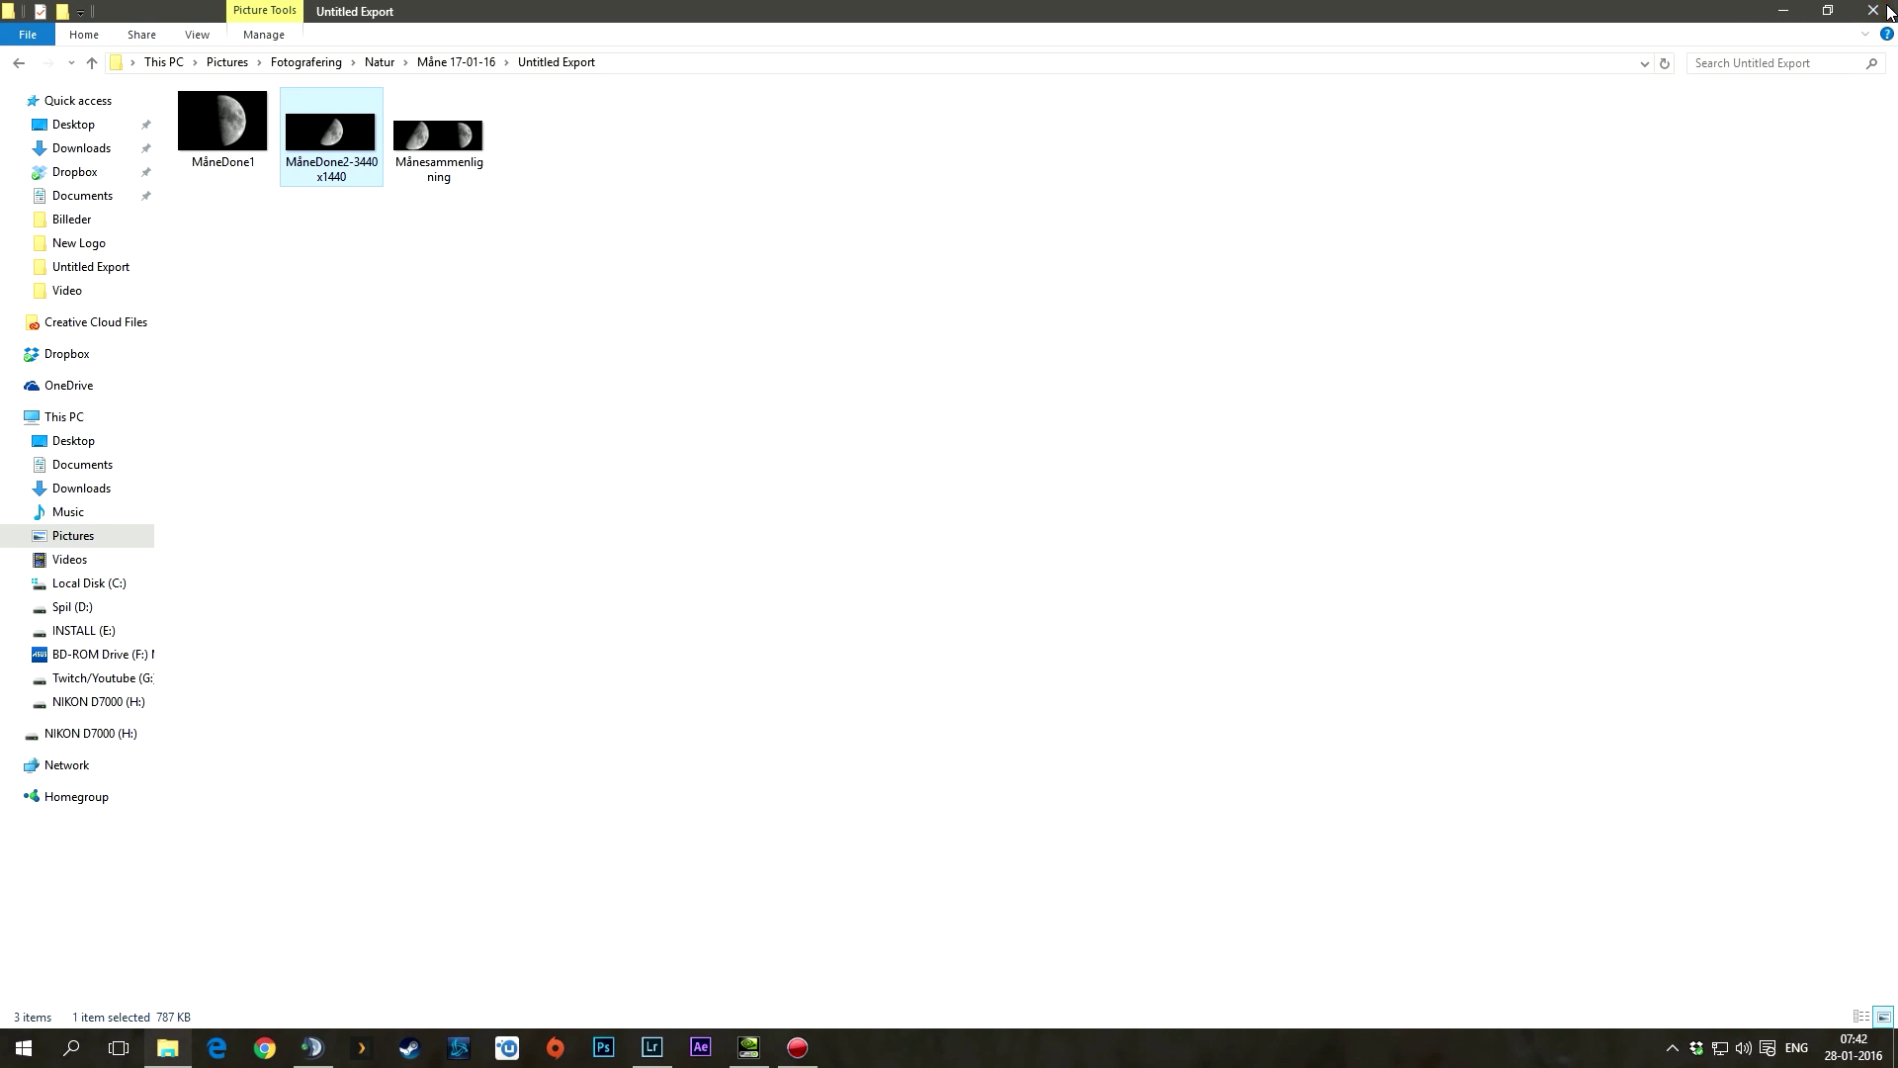
Place the Moon 280116 folder and Lightroom side by side on screen
{"action": "left_click", "coordinate": [1889, 13]}
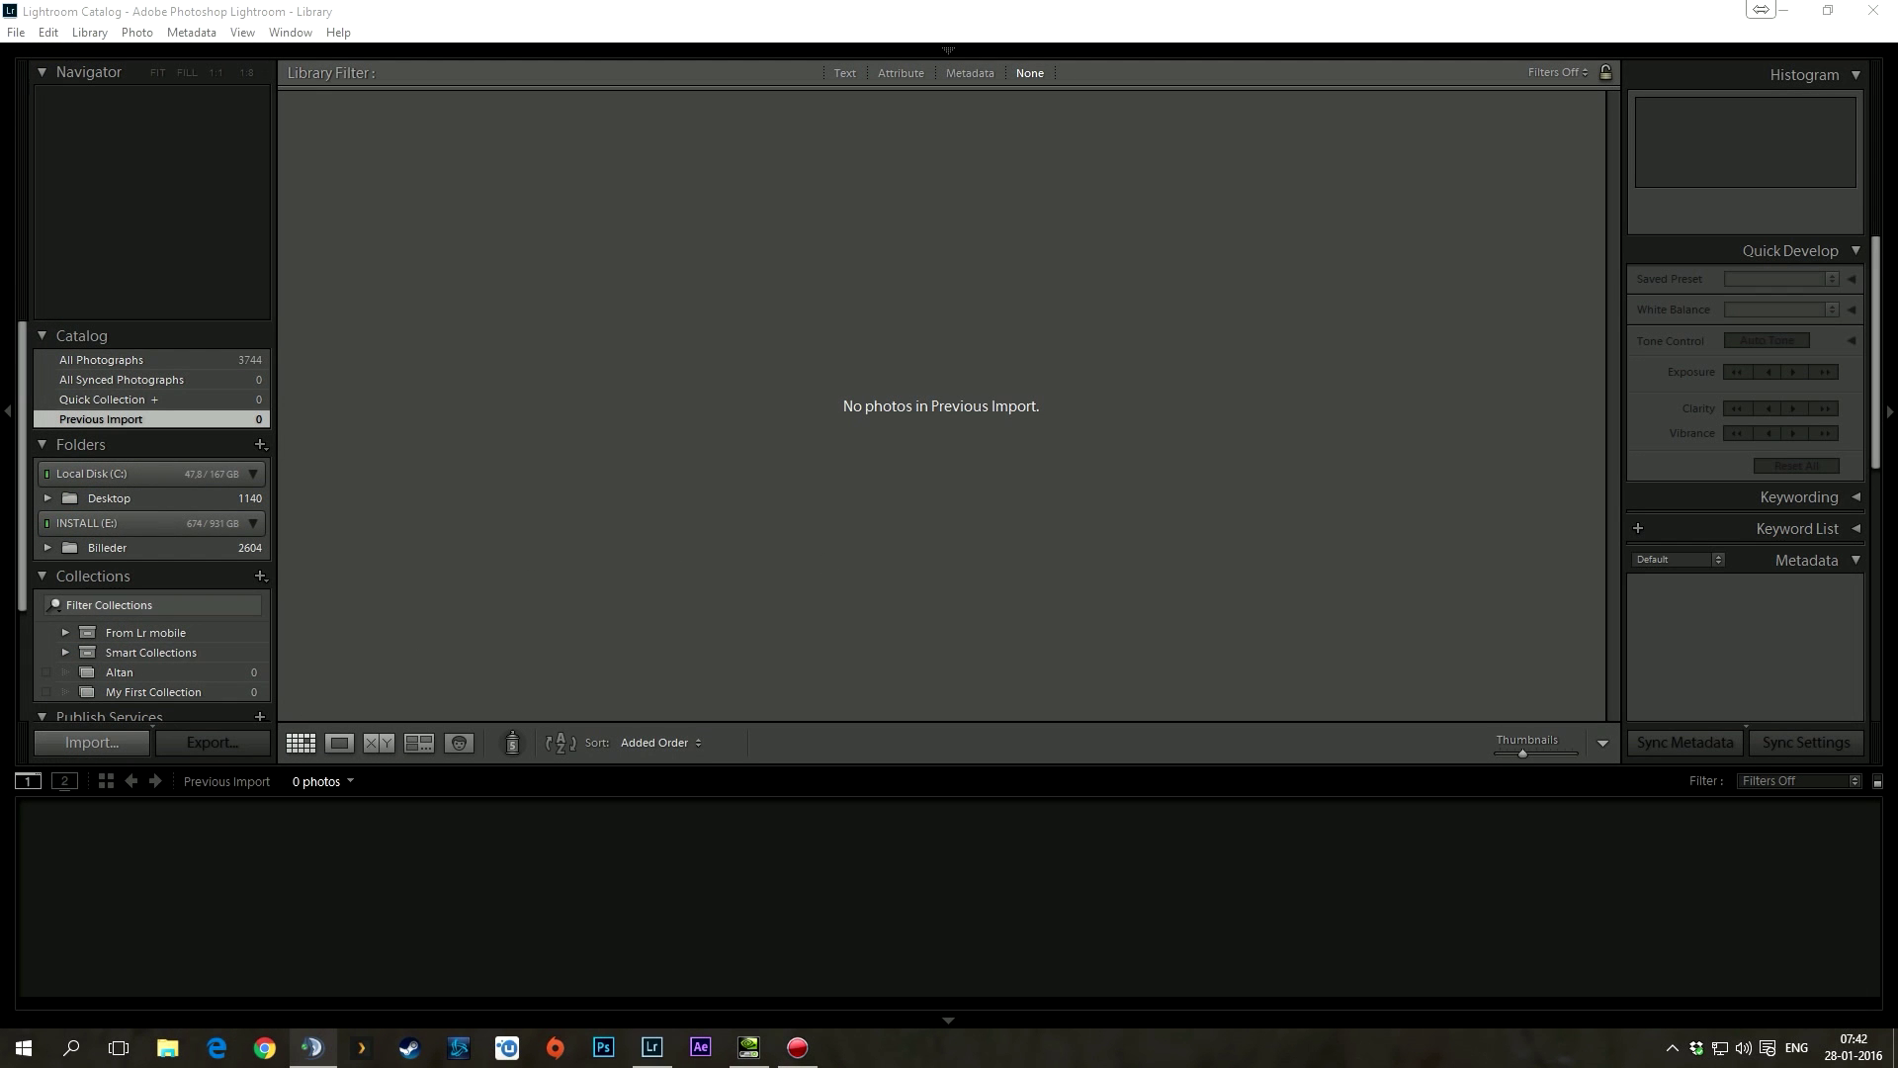
{"action": "left_click", "coordinate": [167, 1047]}
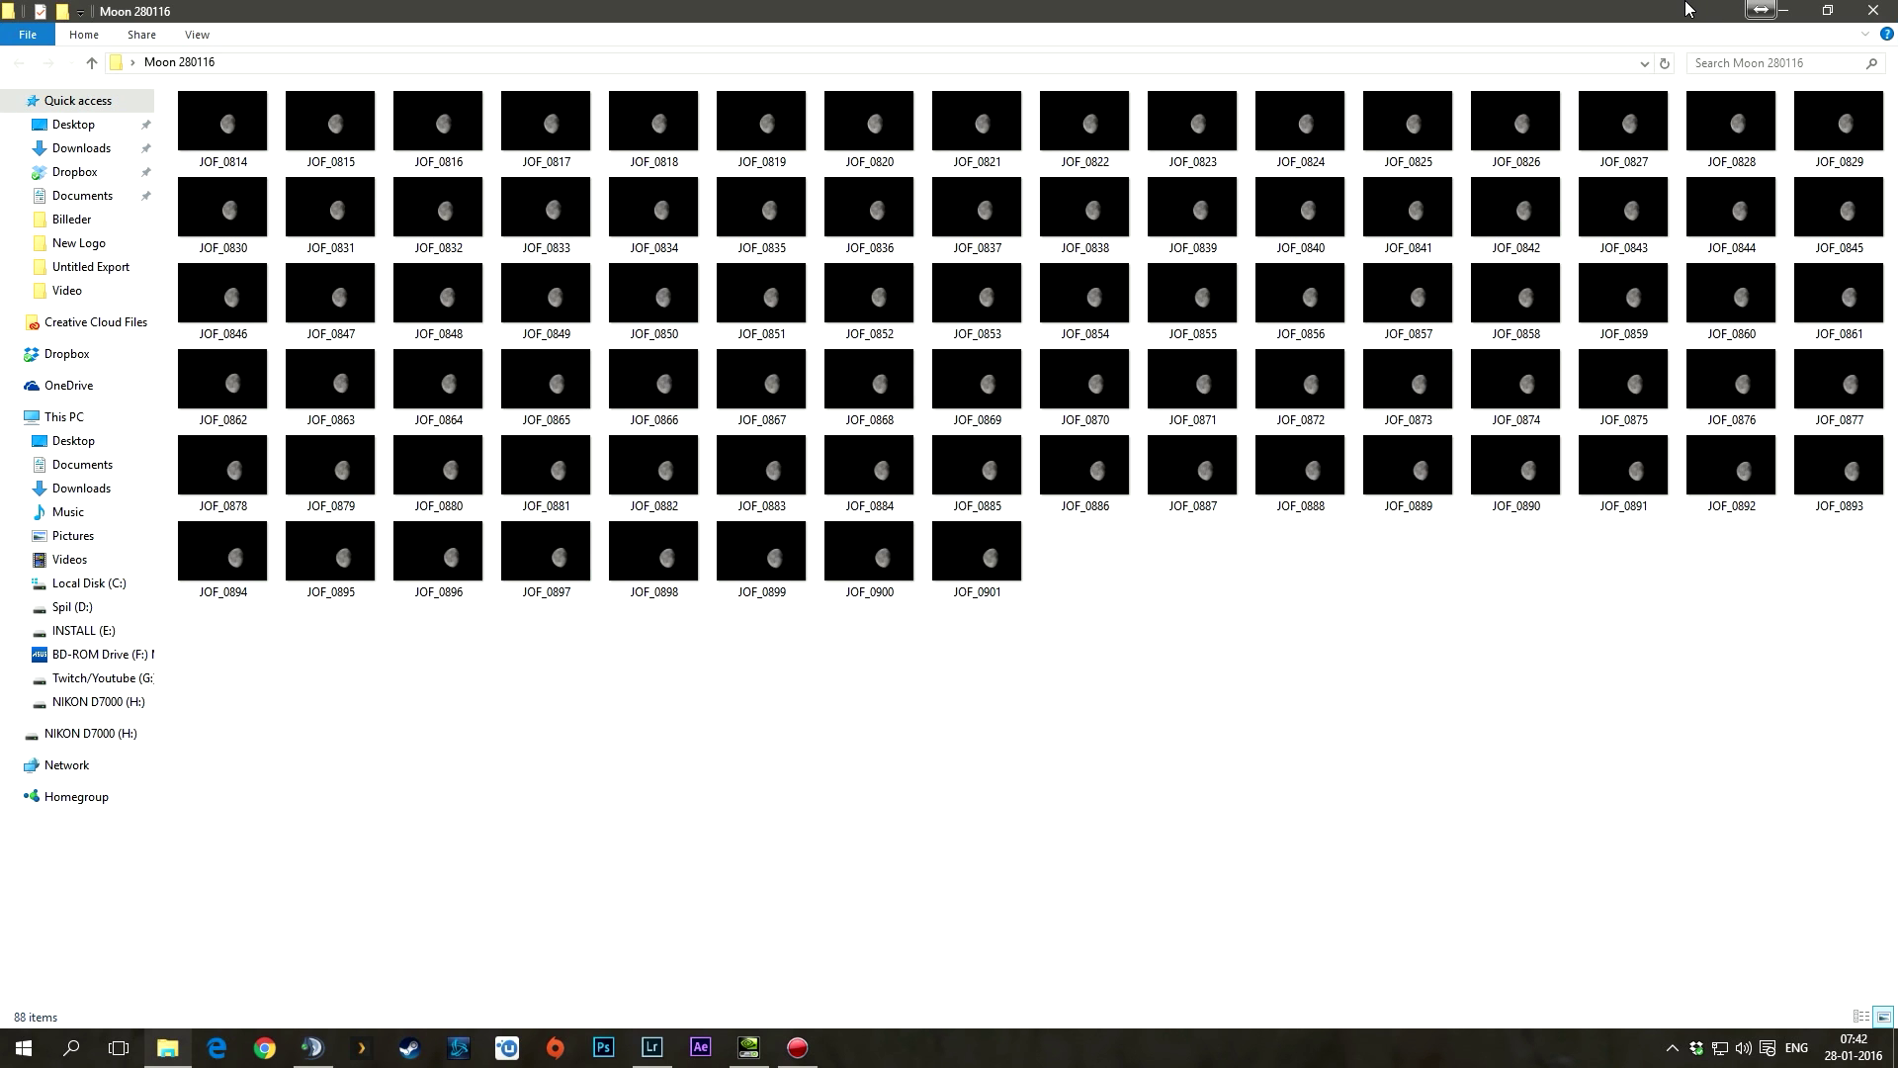
{"action": "key", "text": "super+Left"}
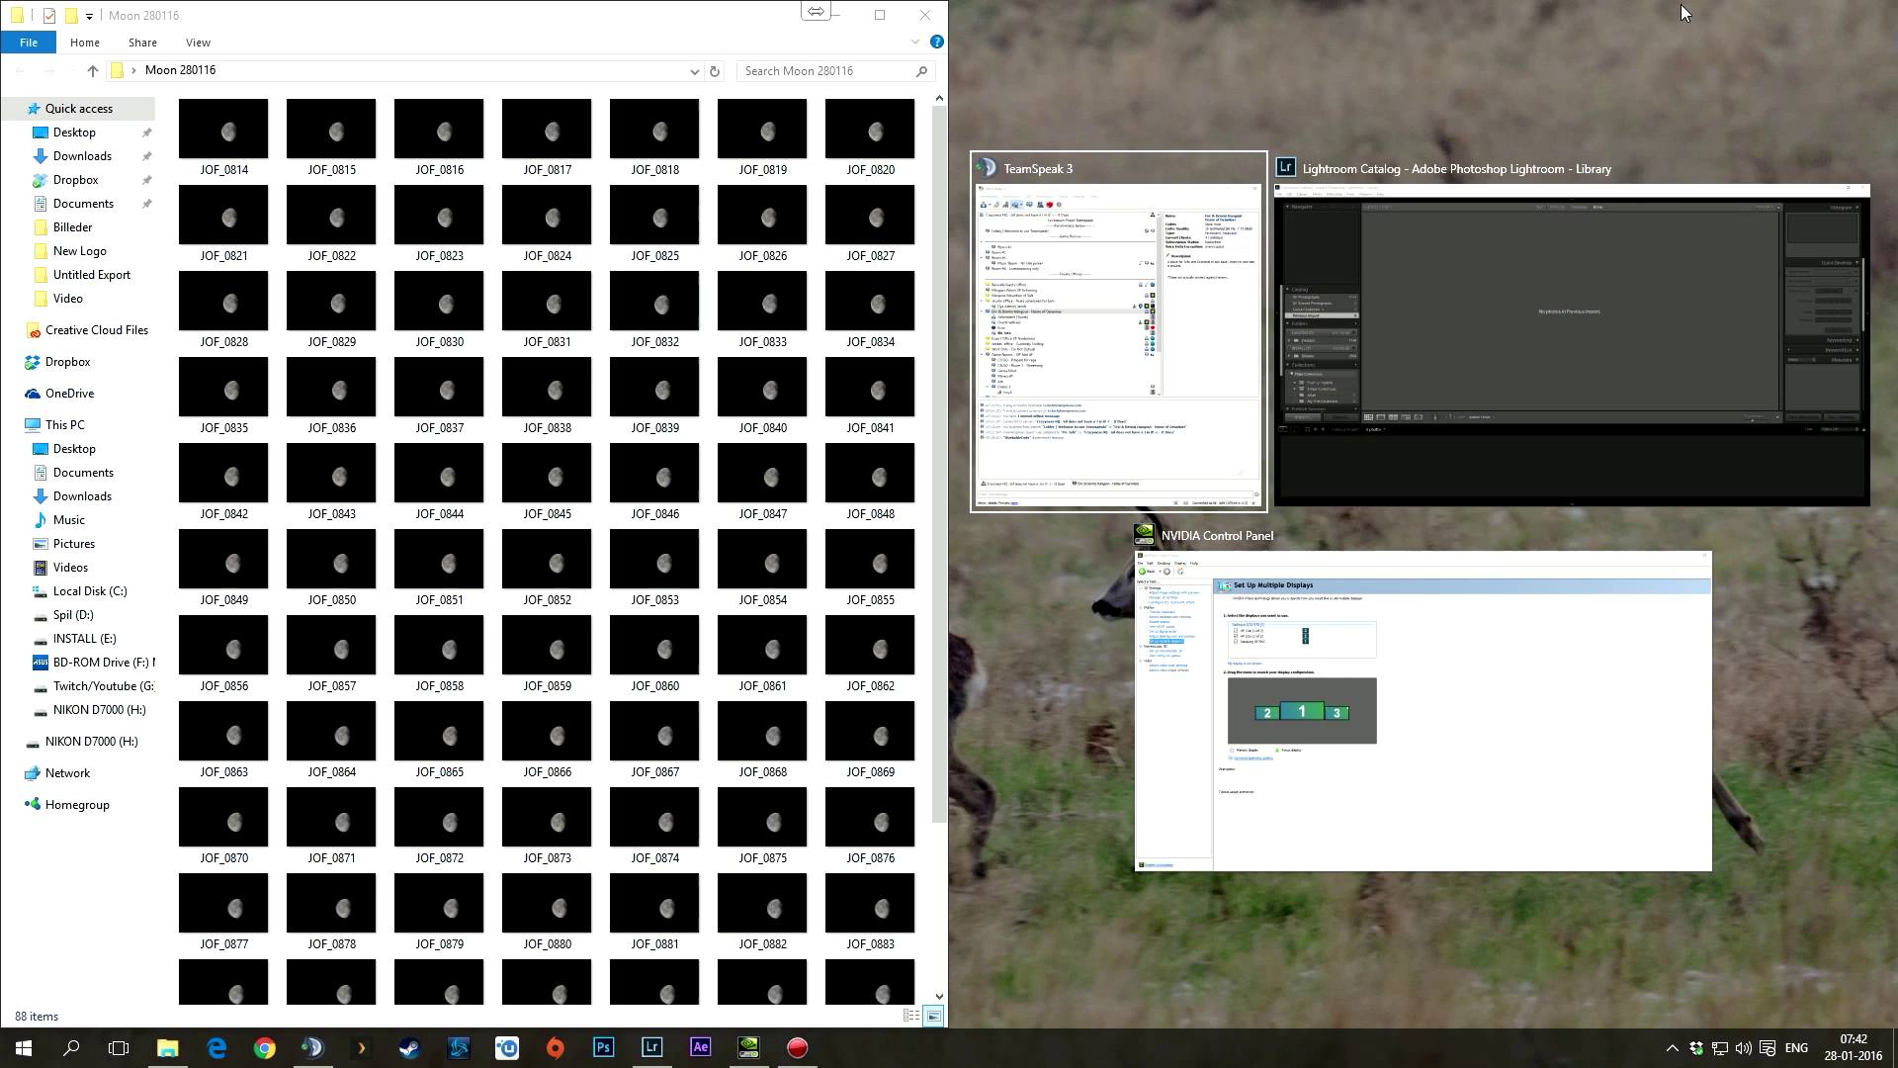
{"action": "left_click", "coordinate": [1446, 224]}
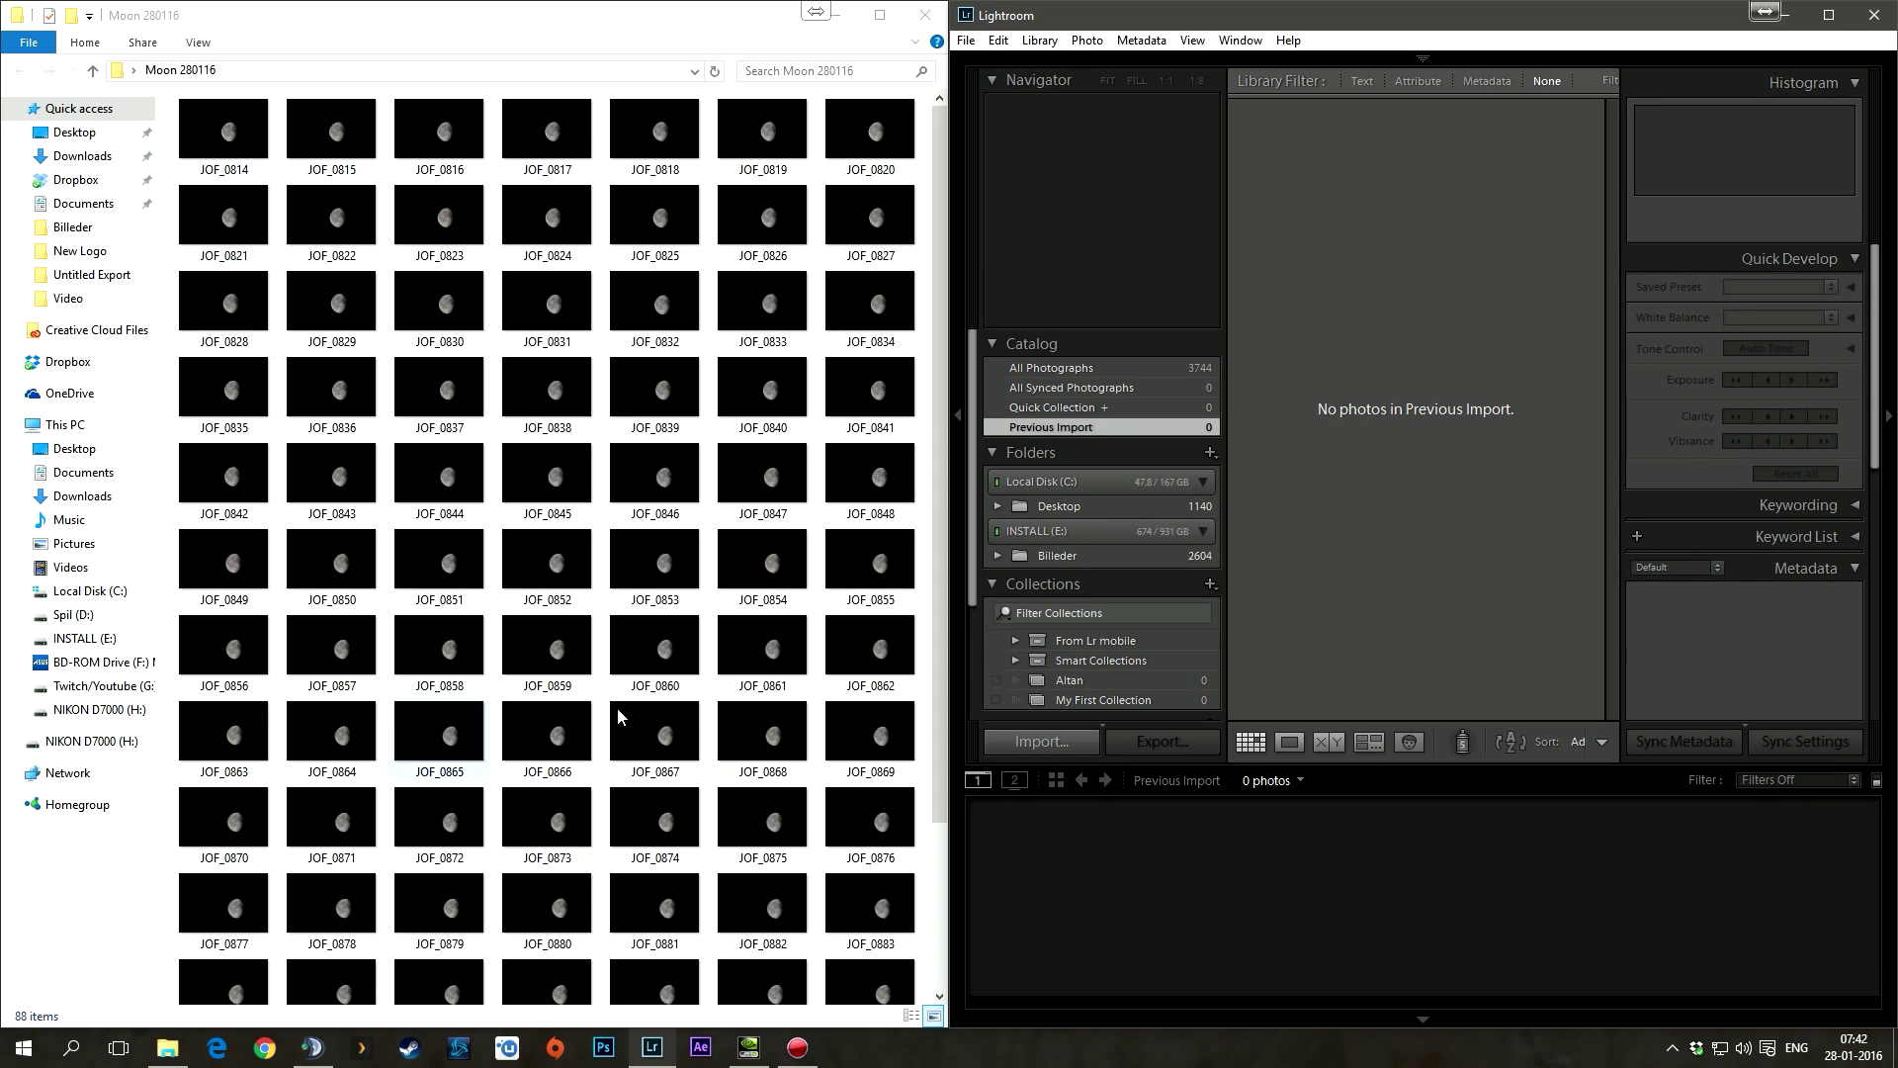
Drag all 88 moon photos into Lightroom, import them, and maximize Lightroom
{"action": "left_click", "coordinate": [254, 143]}
{"action": "key", "text": "ctrl+a"}
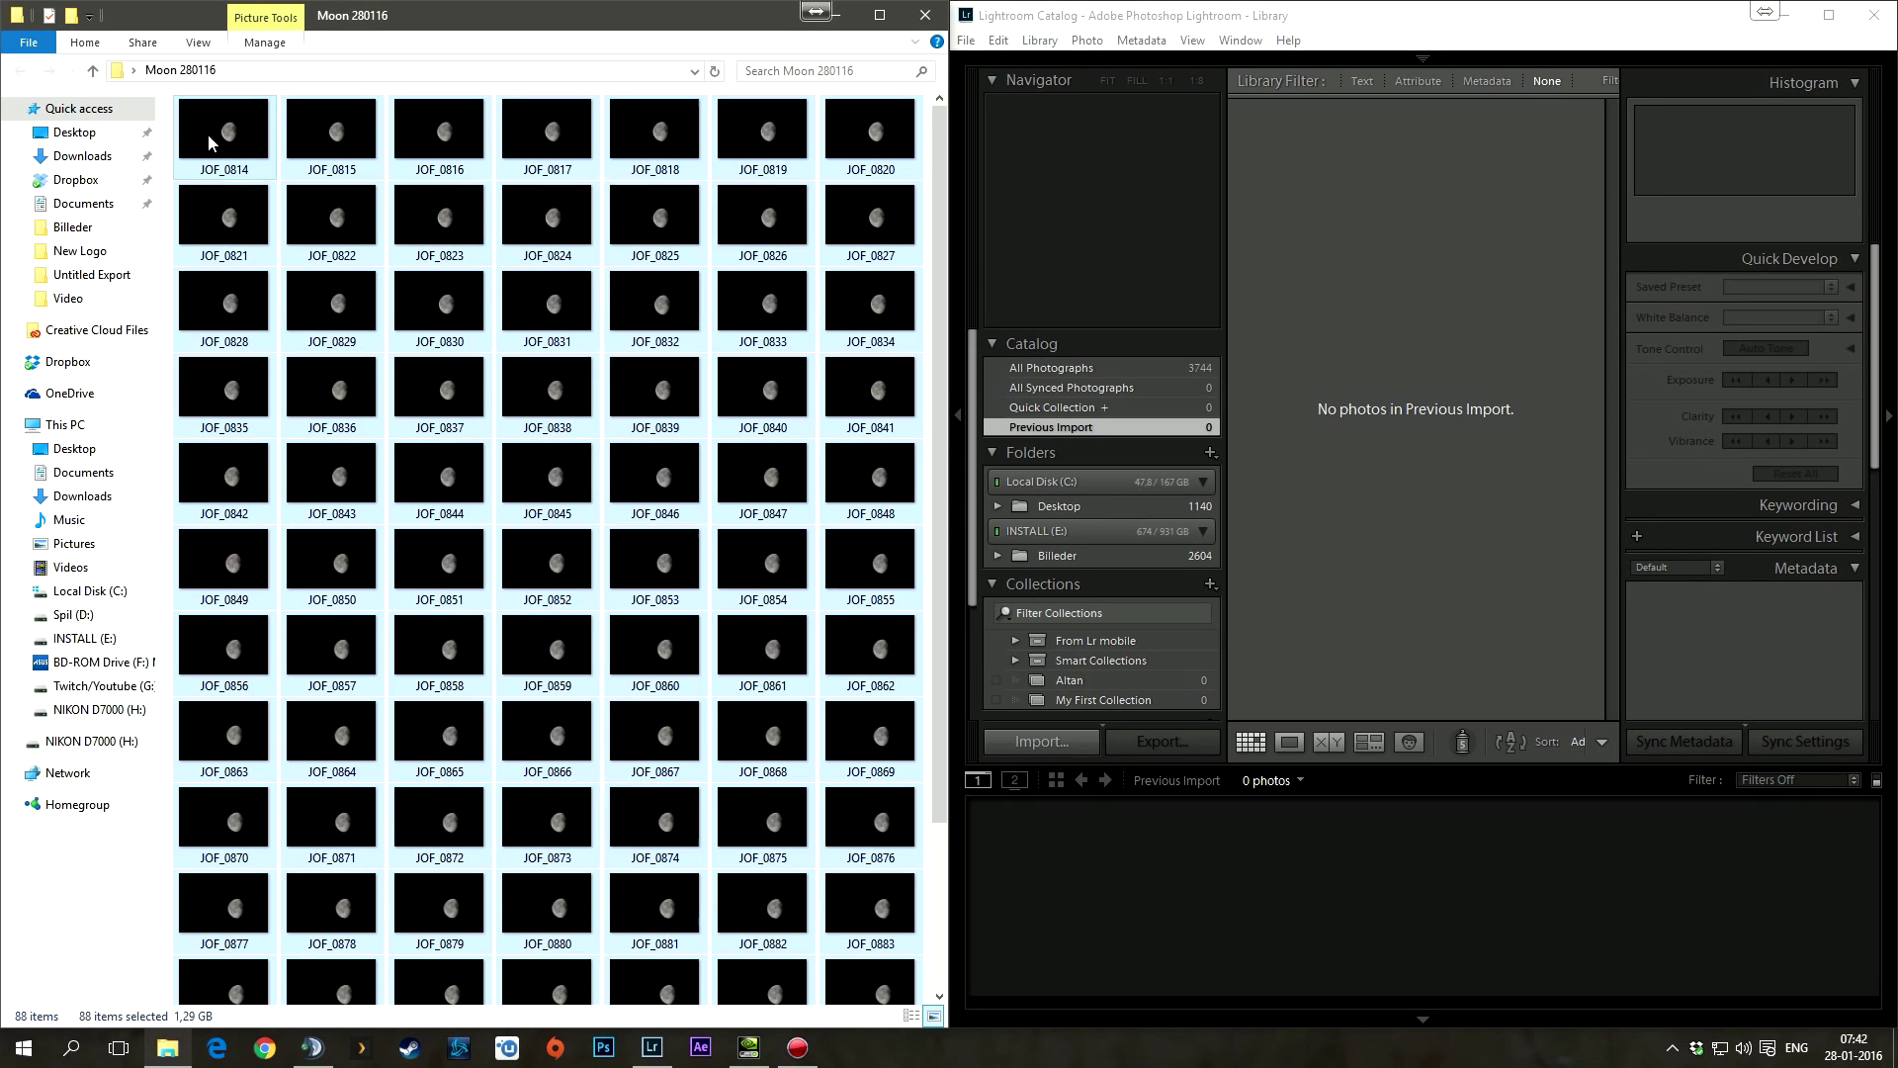
{"action": "left_click_drag", "start_coordinate": [214, 138], "coordinate": [1324, 433]}
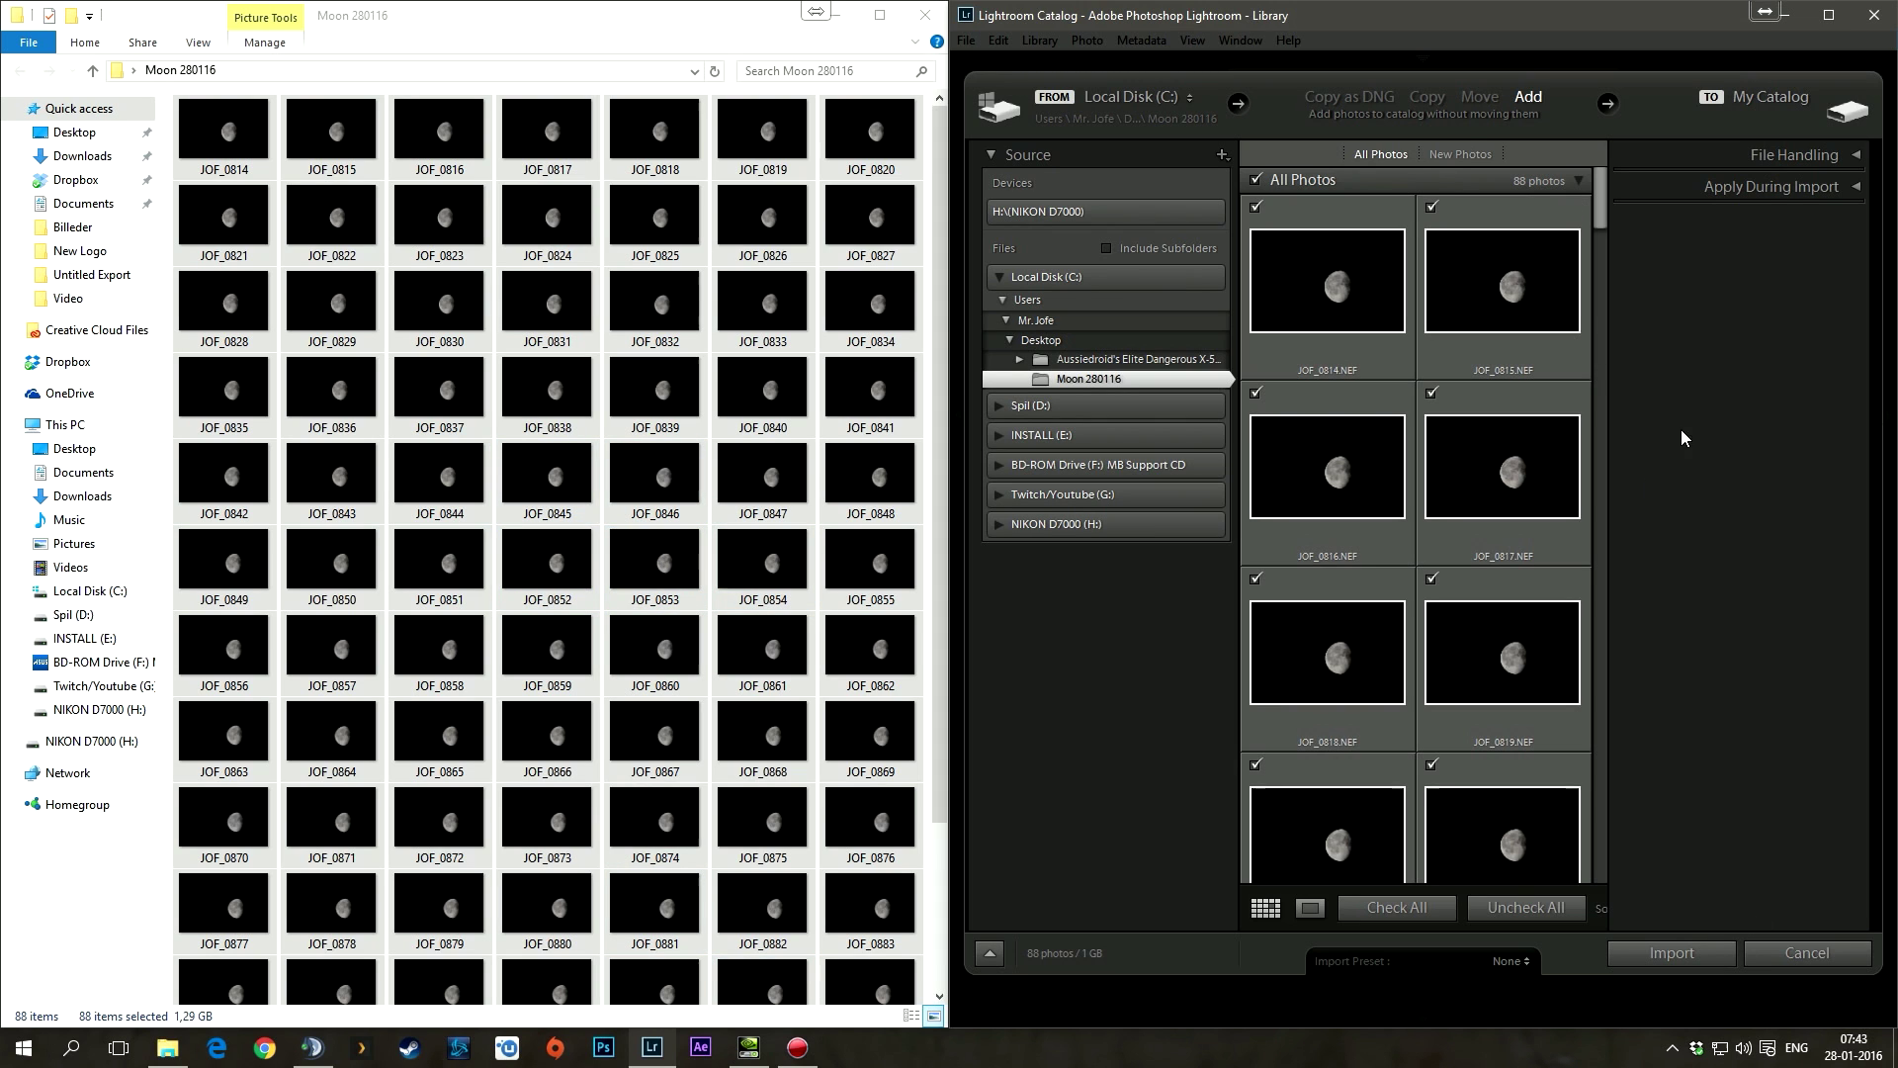
{"action": "left_click", "coordinate": [1671, 953]}
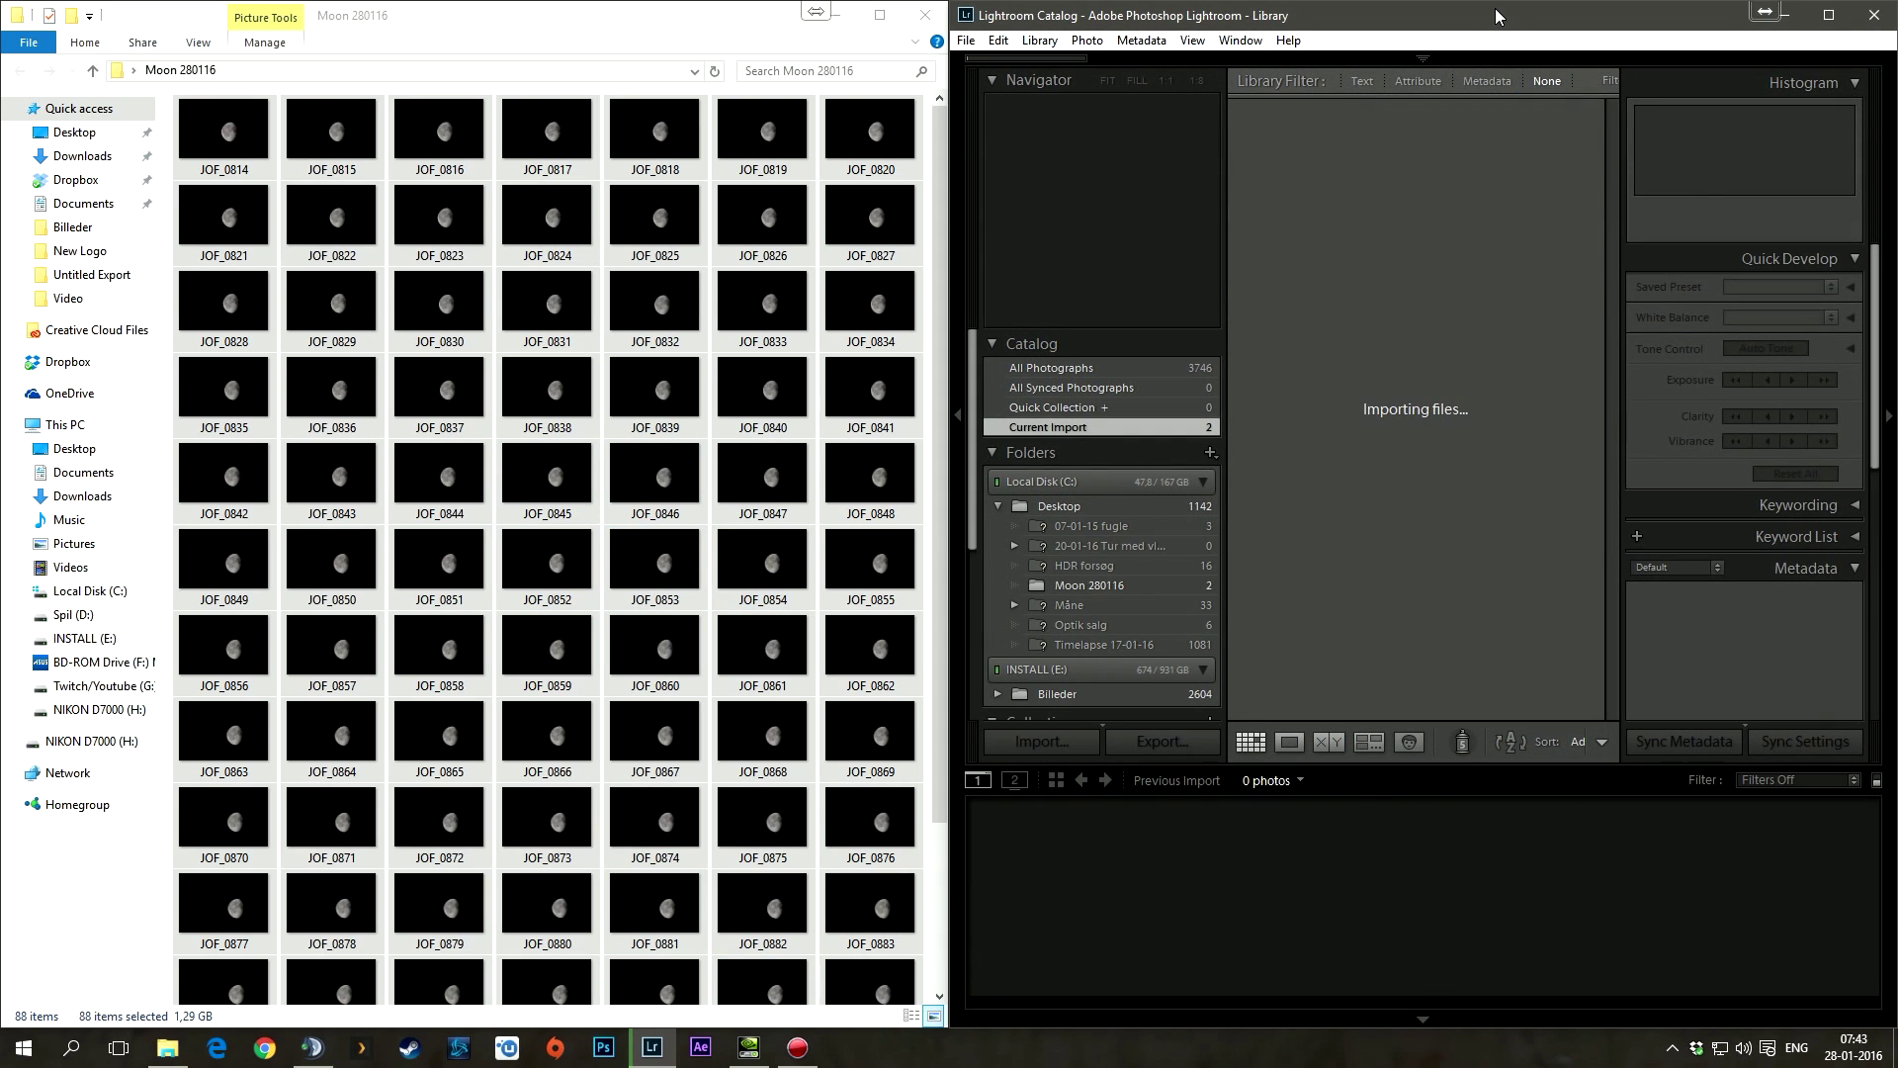
{"action": "key", "text": "super+Down"}
{"action": "key", "text": "super+Up"}
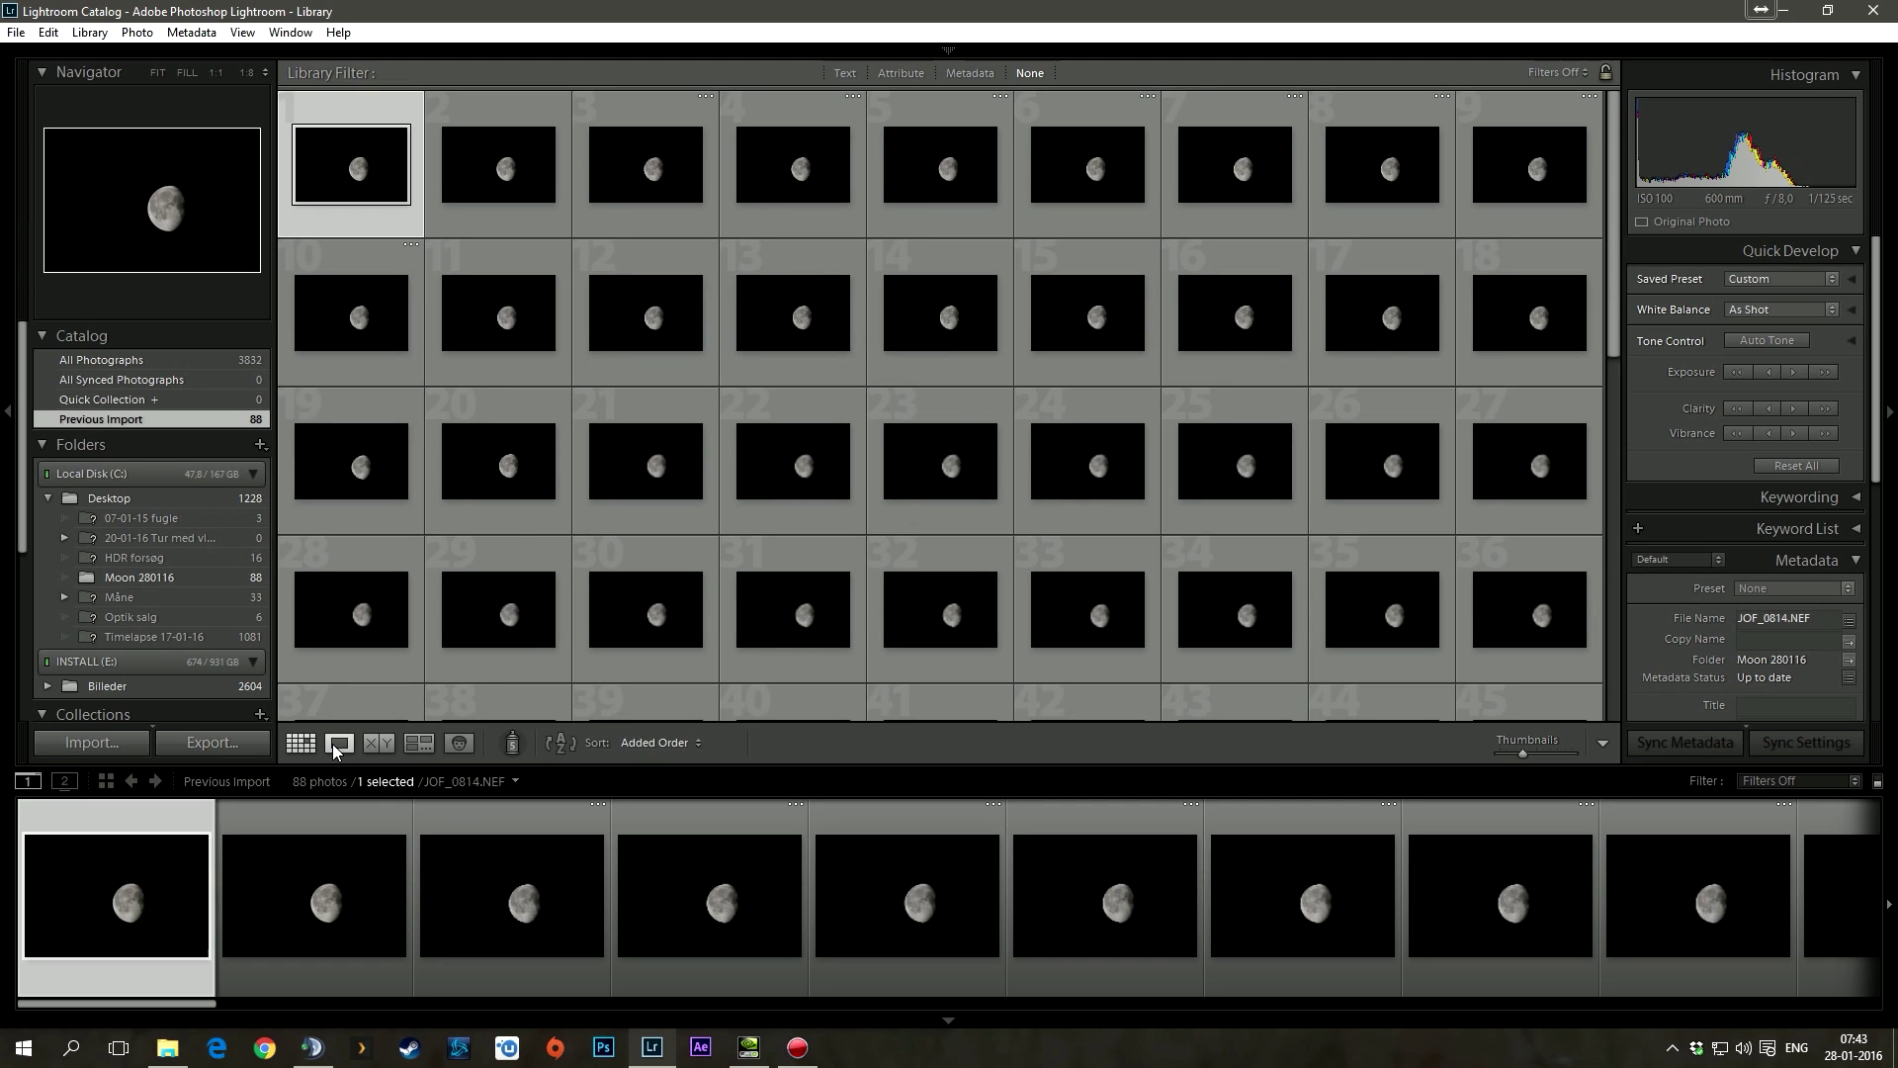
Inspect the first moon photo enlarged at 1:1, panning across the surface to its lower edge
{"action": "left_click", "coordinate": [337, 745]}
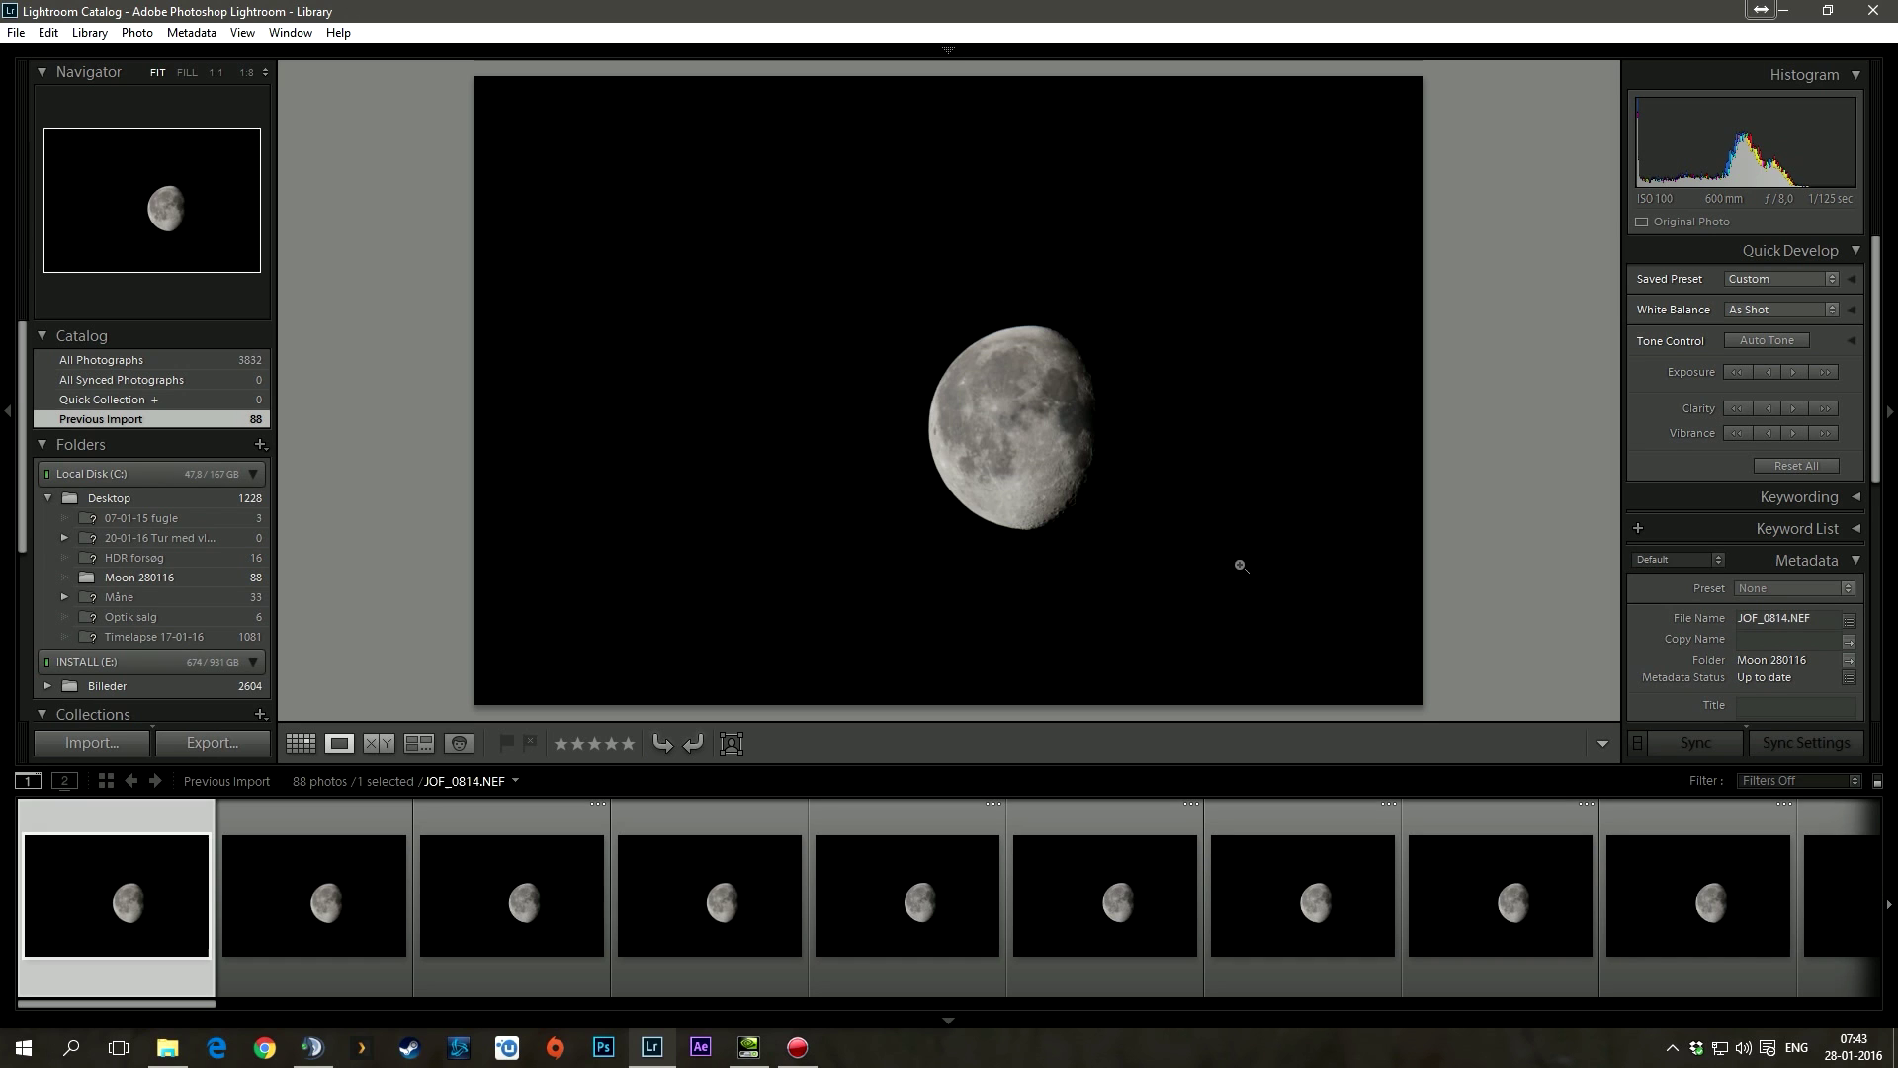
{"action": "left_click", "coordinate": [1015, 448]}
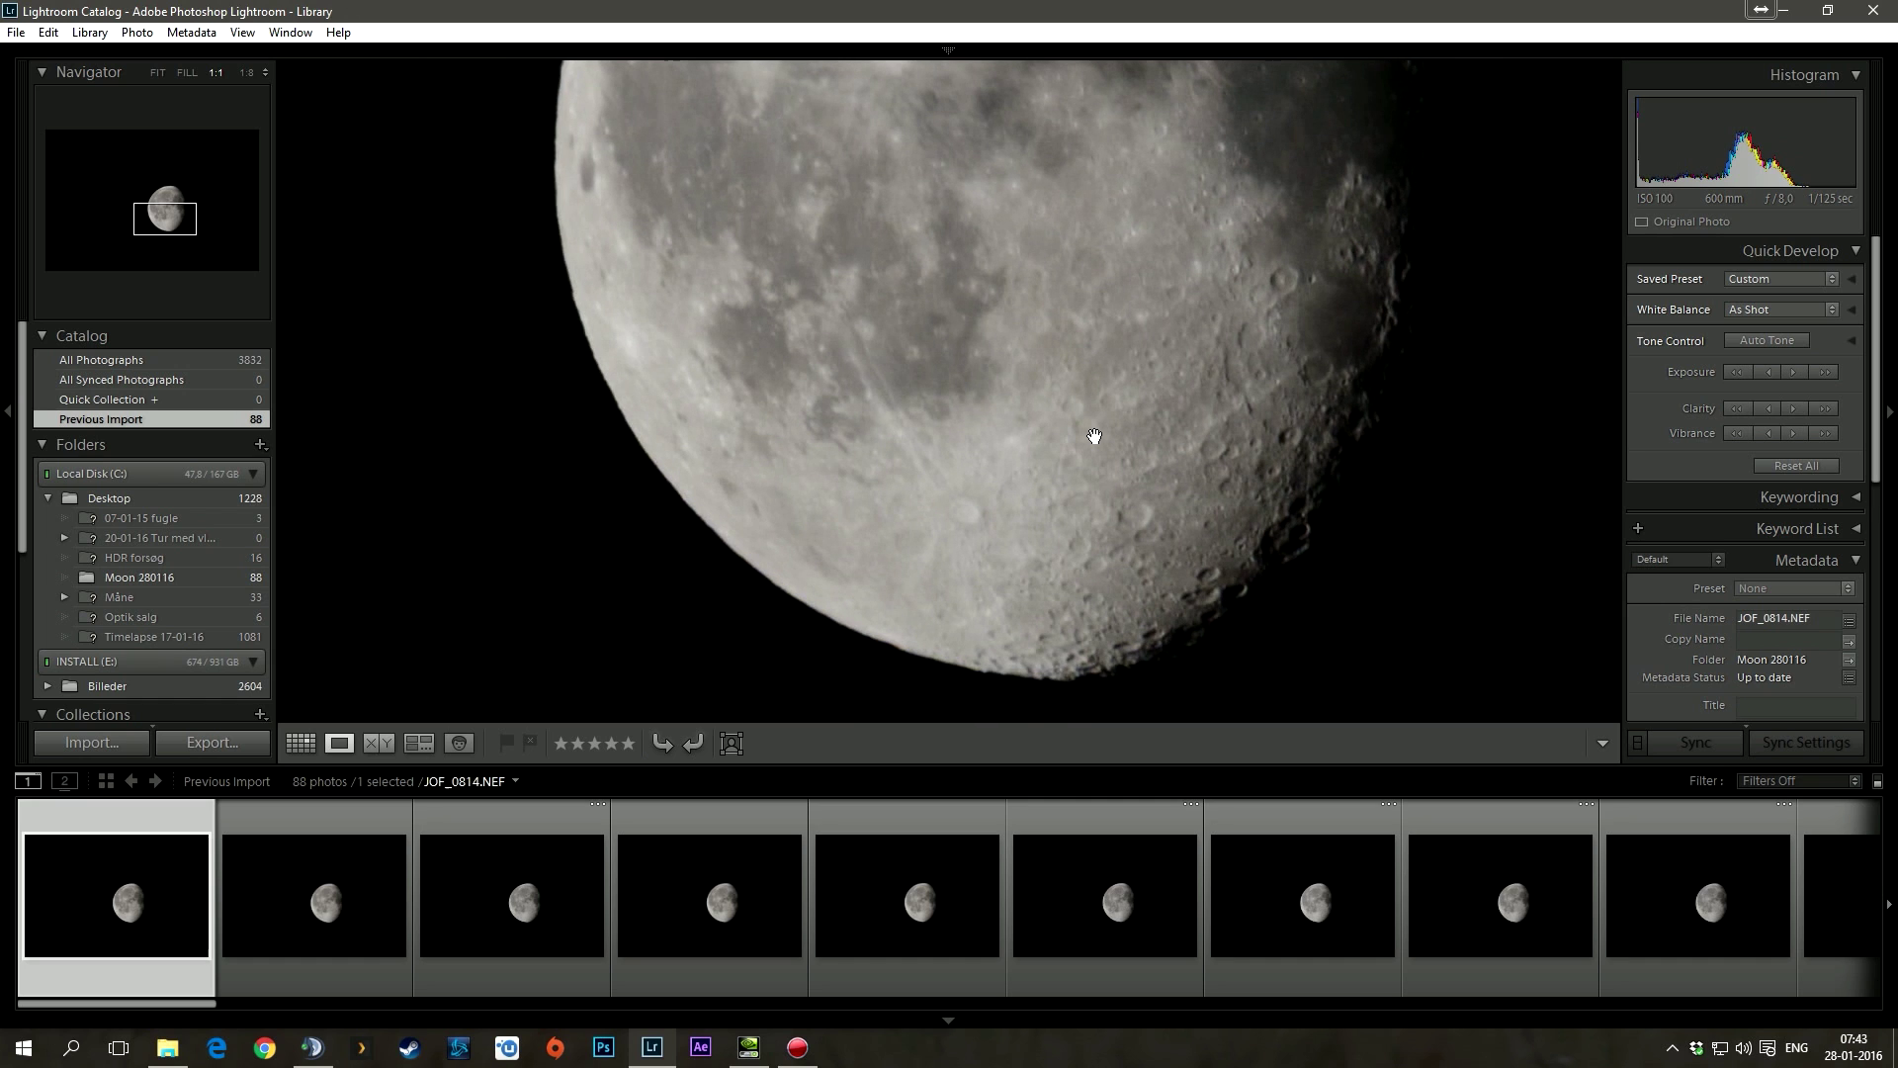
{"action": "left_click_drag", "start_coordinate": [1094, 436], "coordinate": [996, 487]}
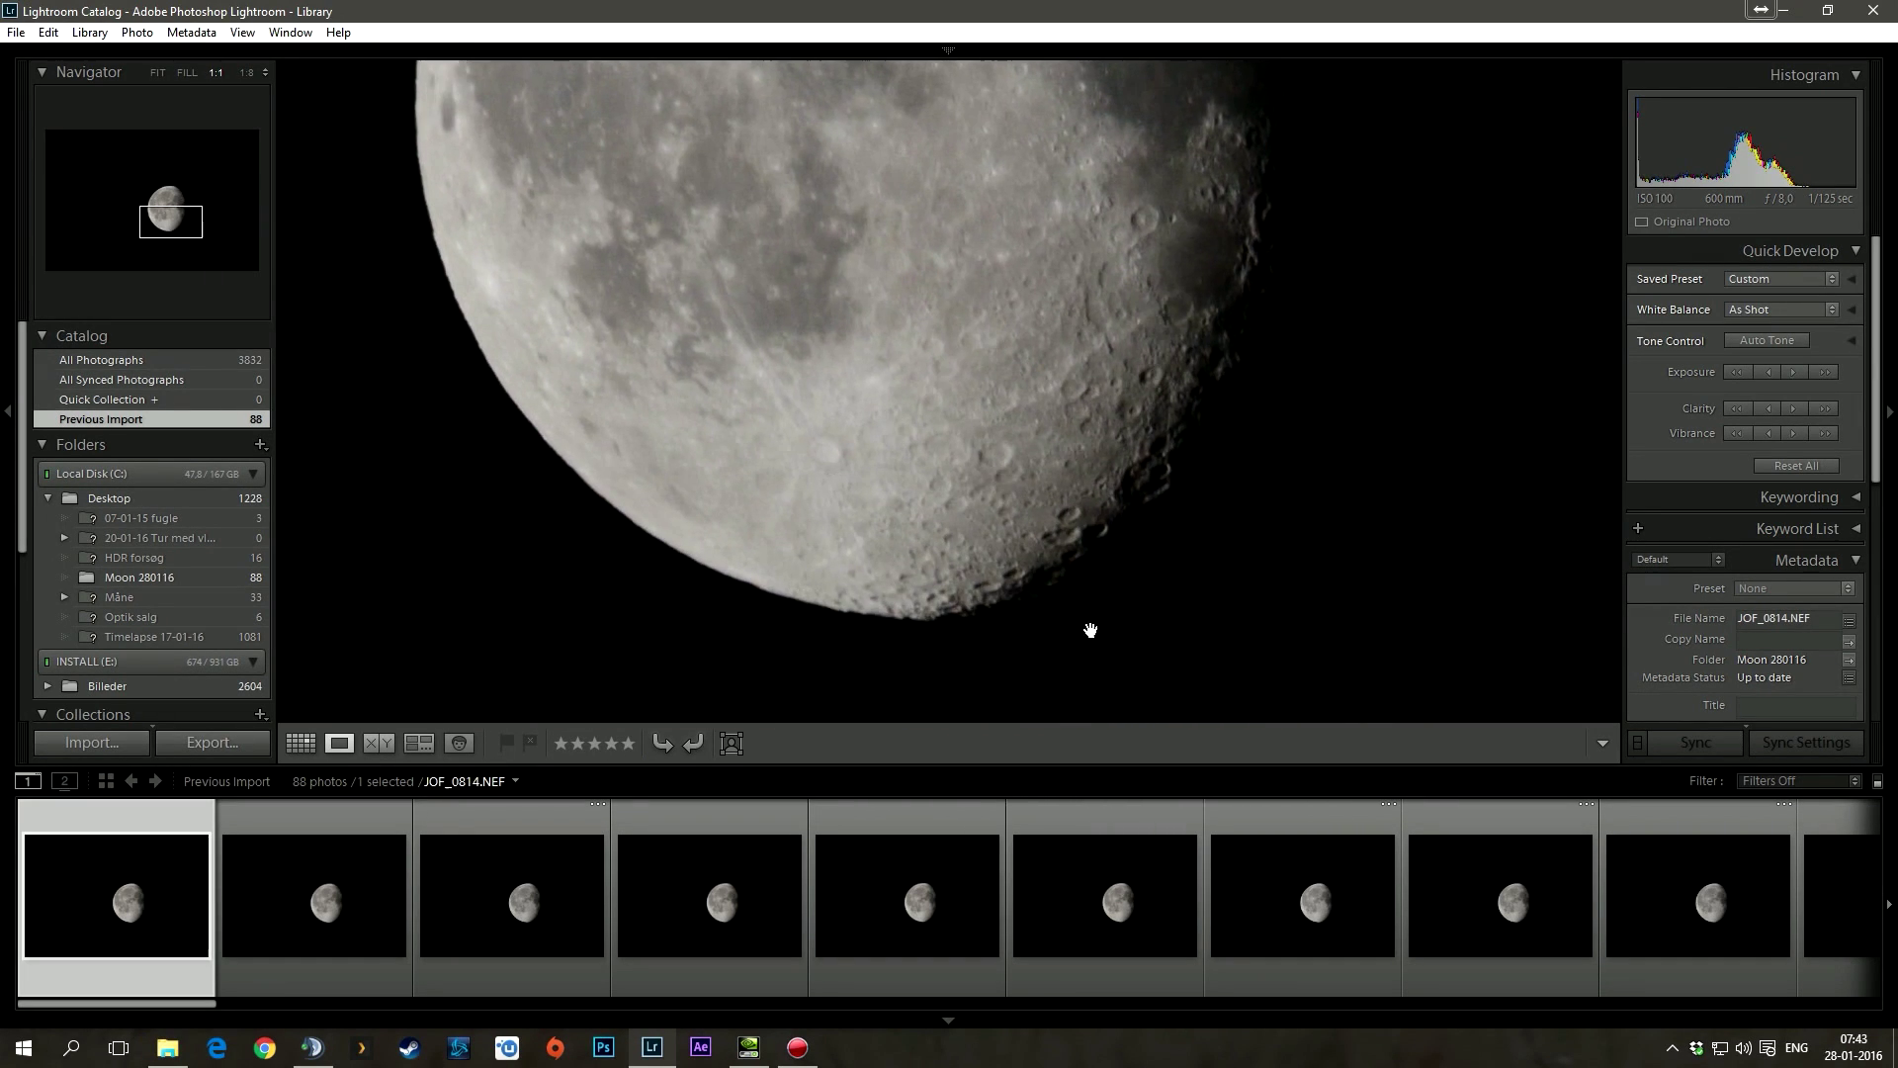
{"action": "left_click_drag", "start_coordinate": [762, 356], "coordinate": [666, 246]}
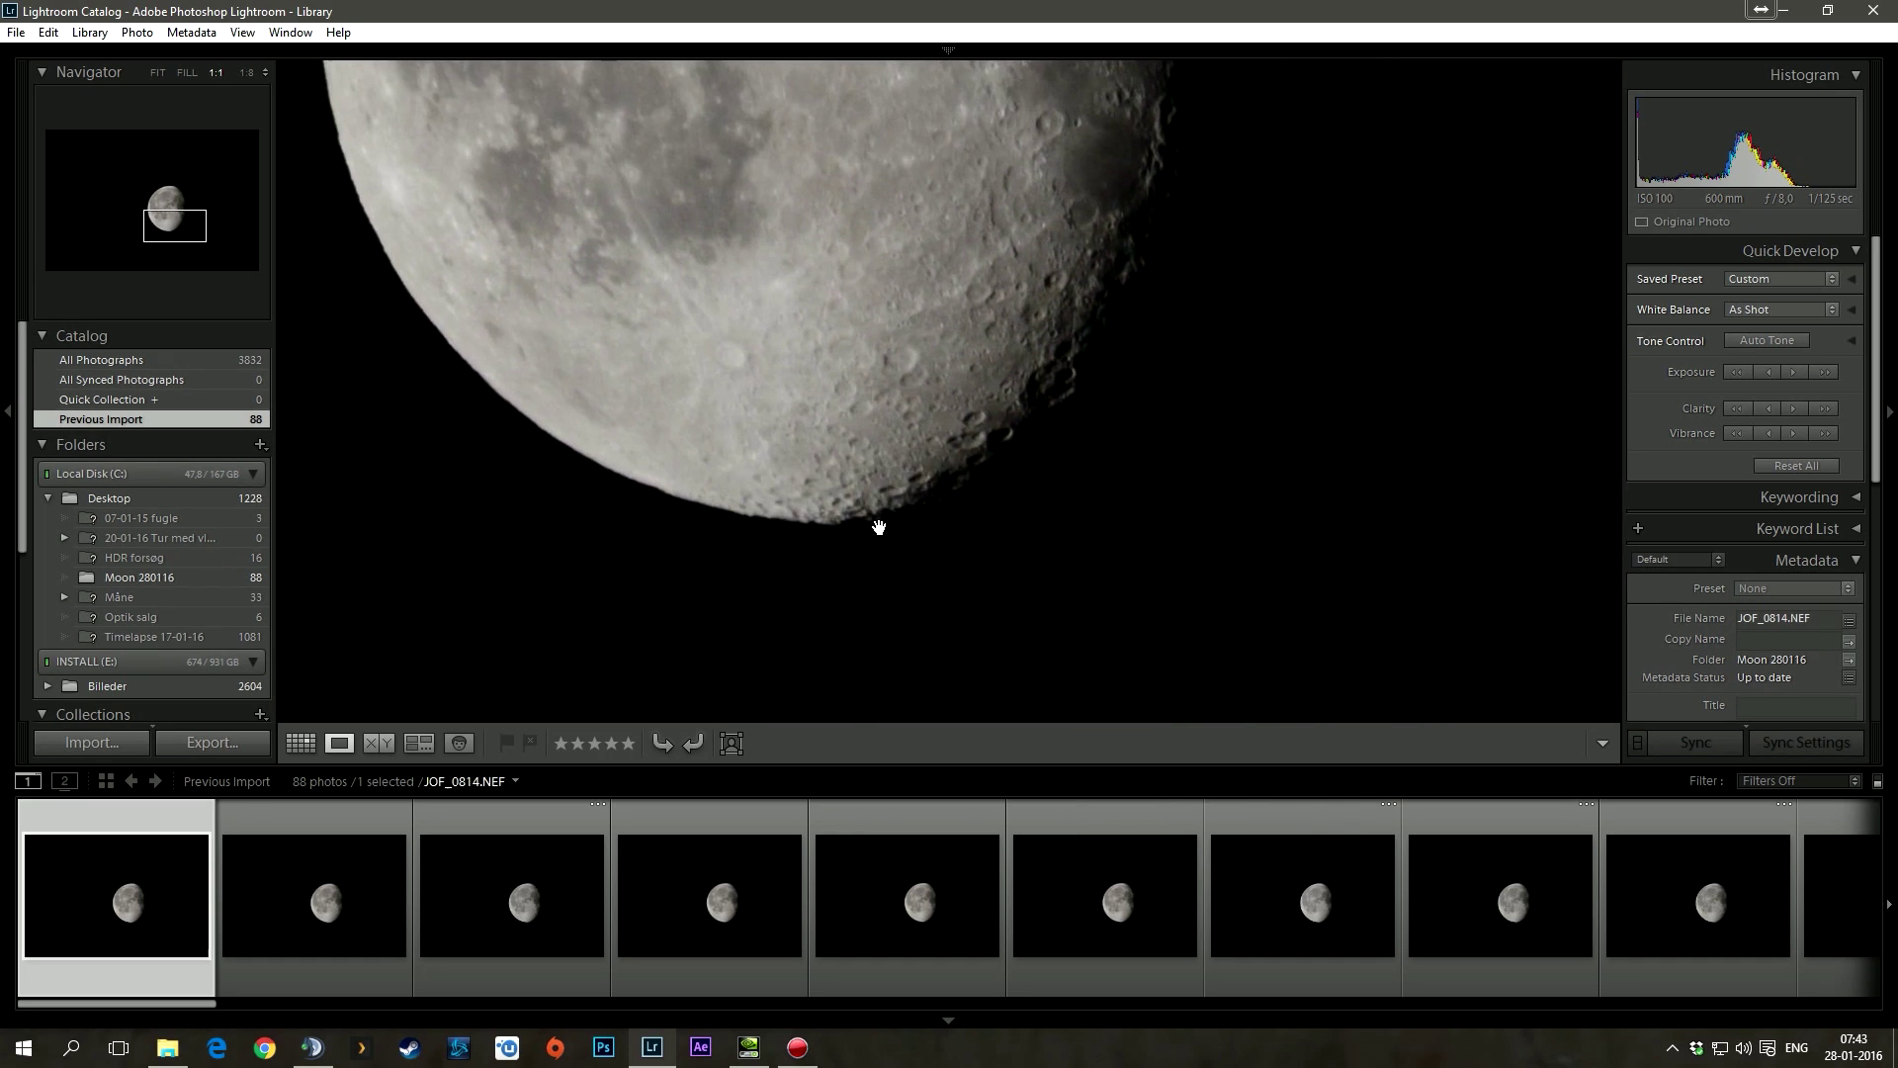
Compare JOF_0814 with JOF_0815, then rate JOF_0814 three stars
{"action": "key", "text": "Right"}
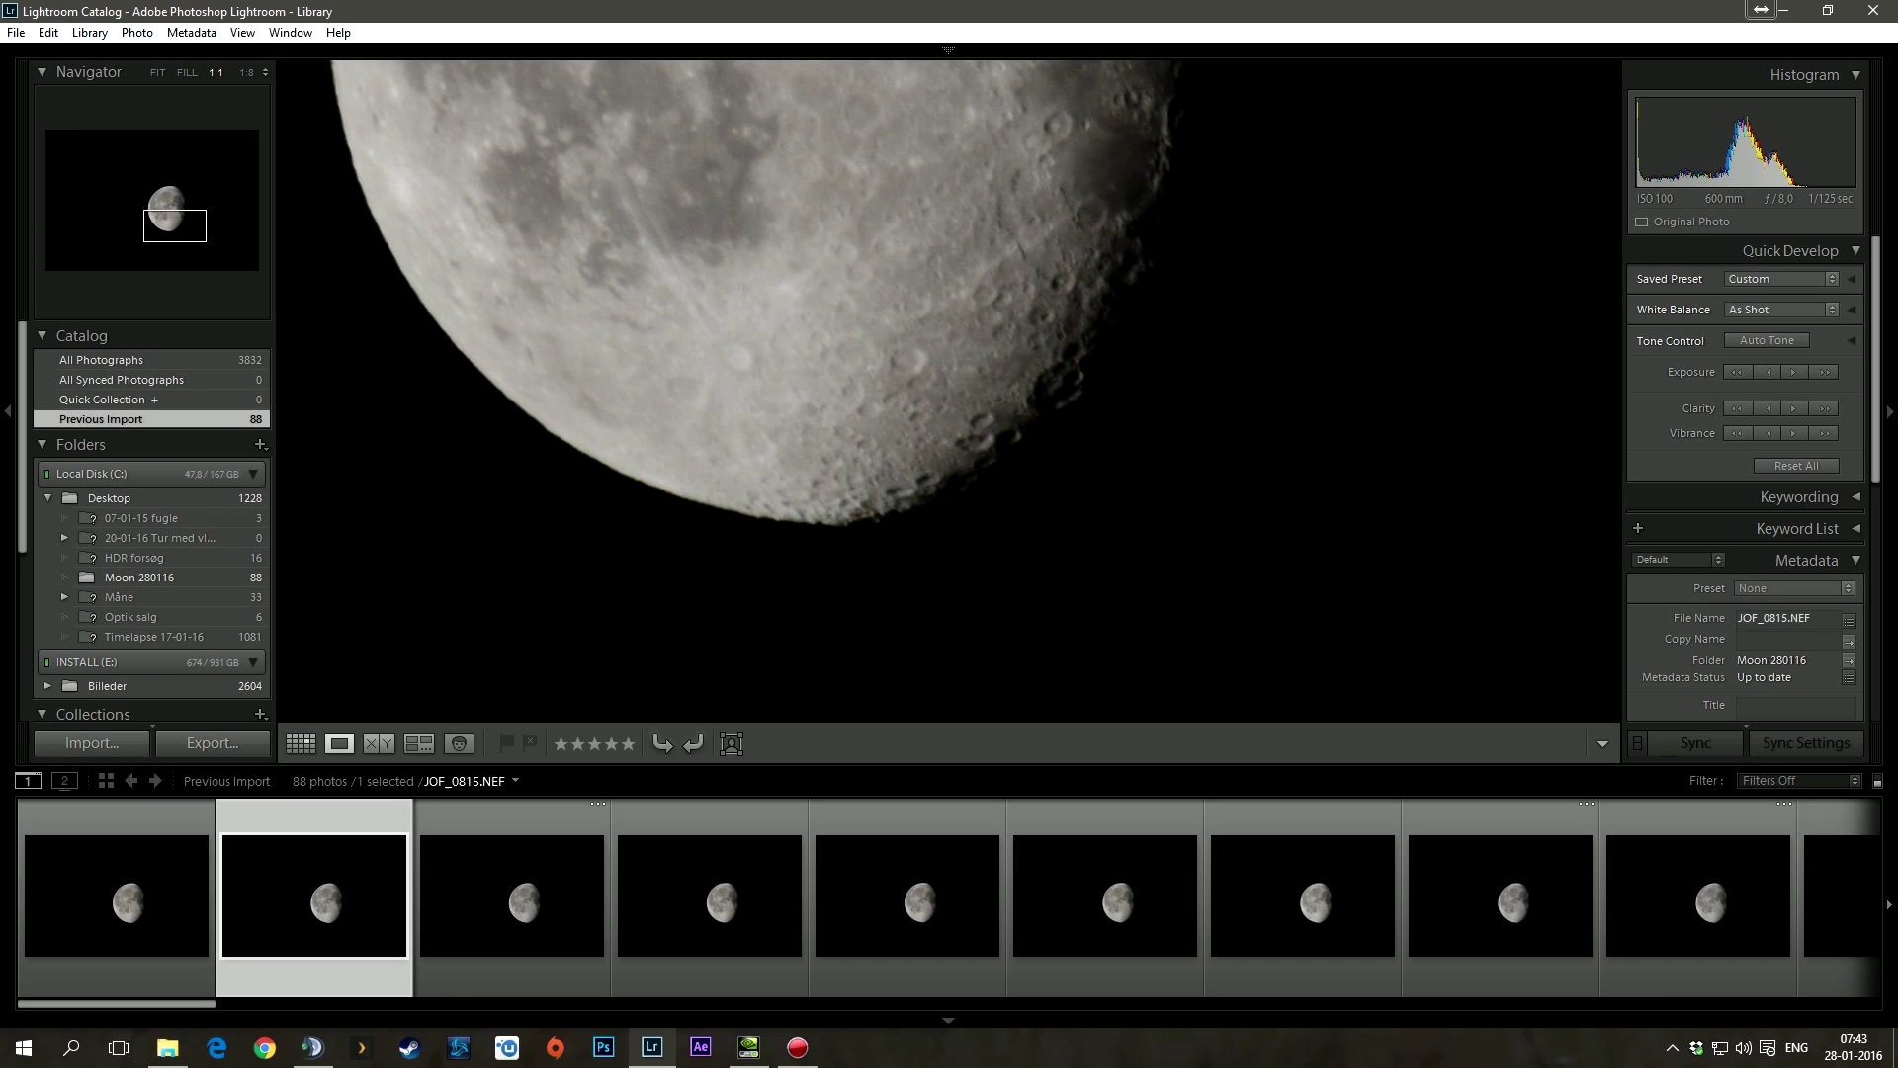
{"action": "key", "text": "Left"}
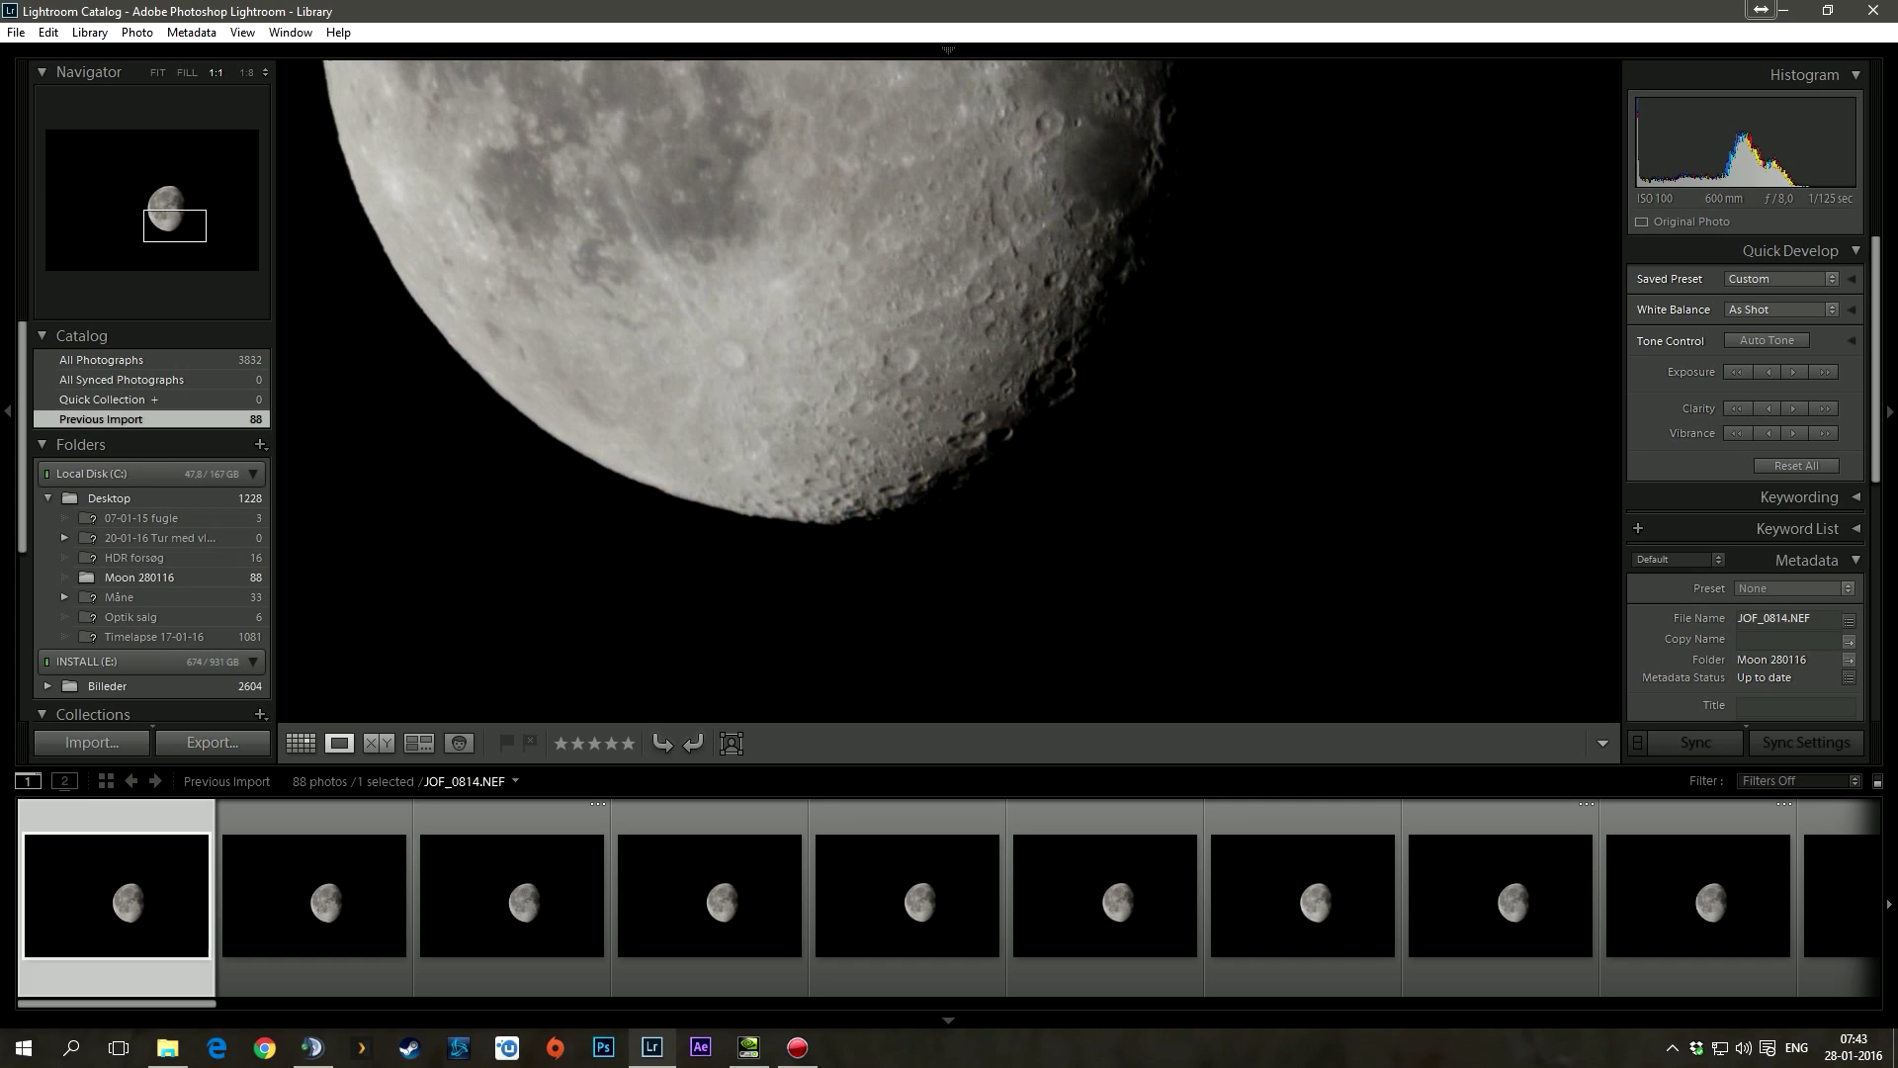
{"action": "key", "text": "3"}
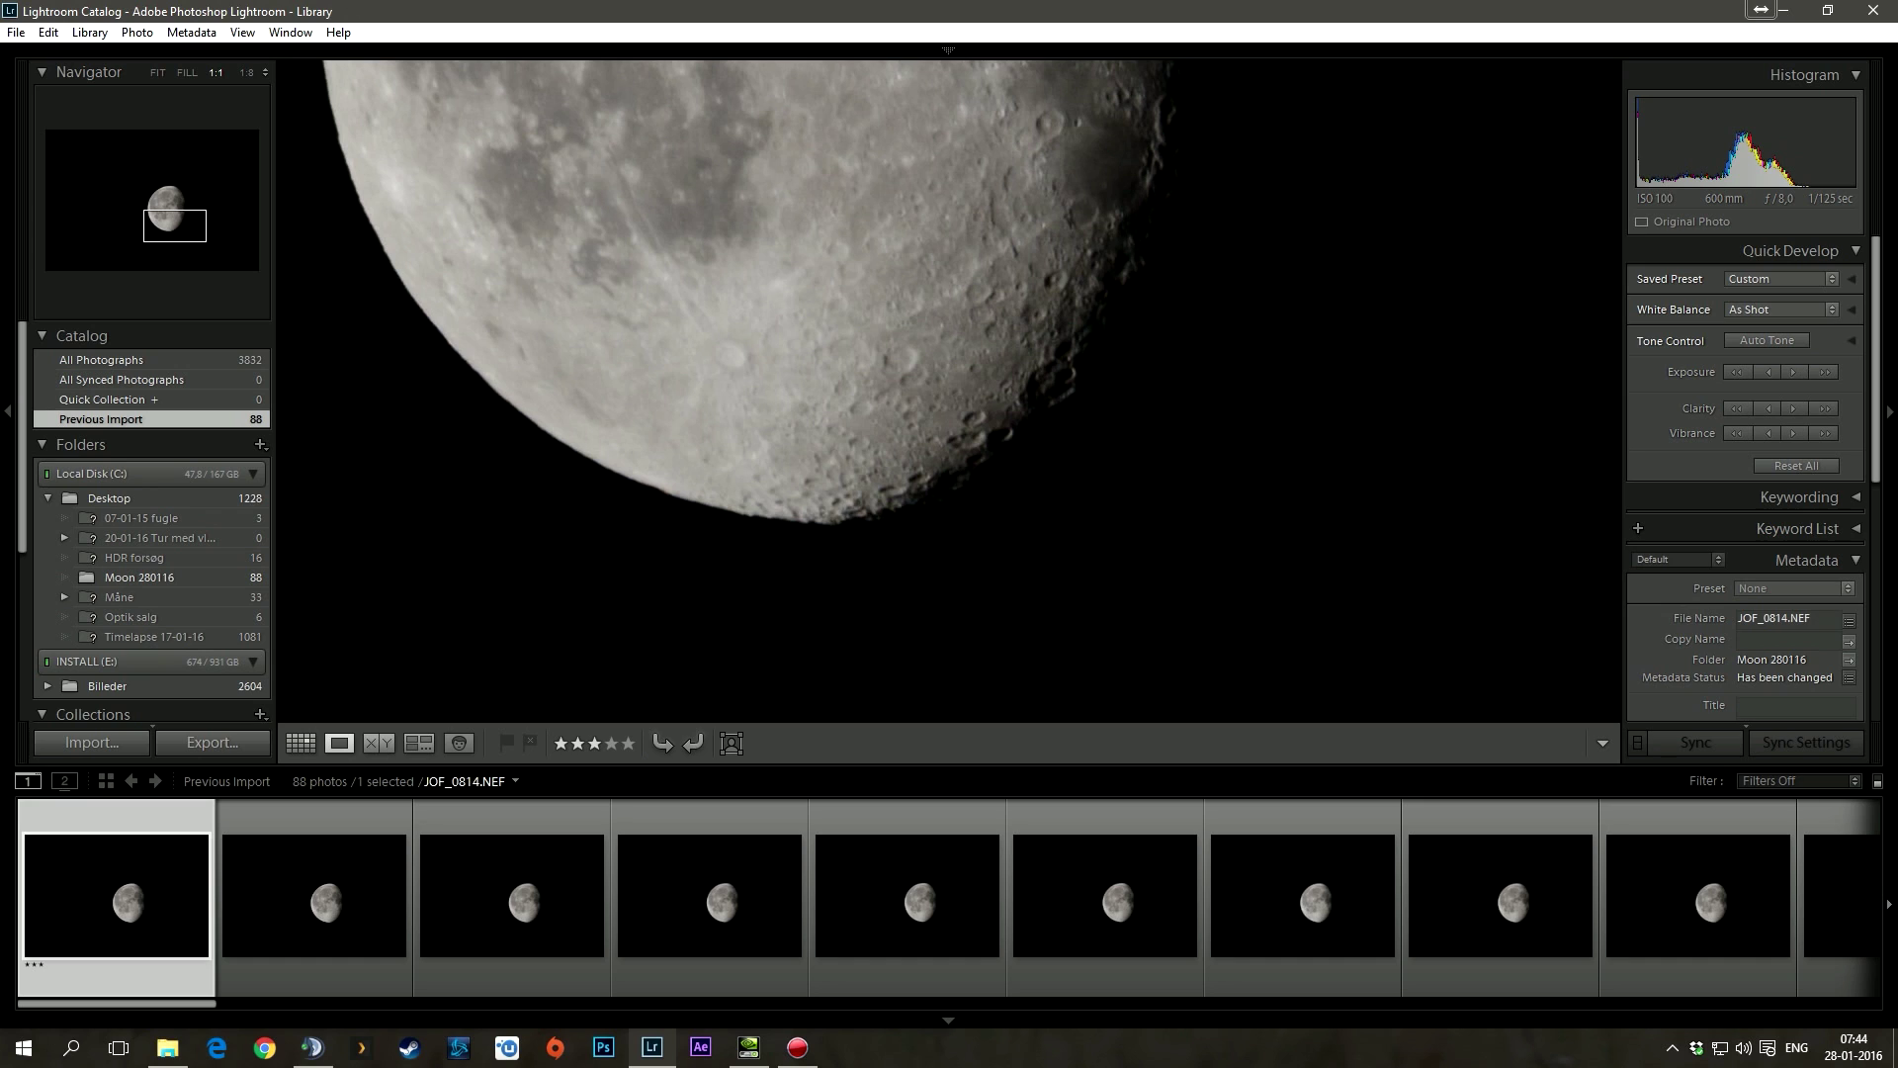
Rate JOF_0815–JOF_0823: three stars for 0816, 0819, 0821, one star for the rest
{"action": "left_click", "coordinate": [315, 895]}
{"action": "key", "text": "1"}
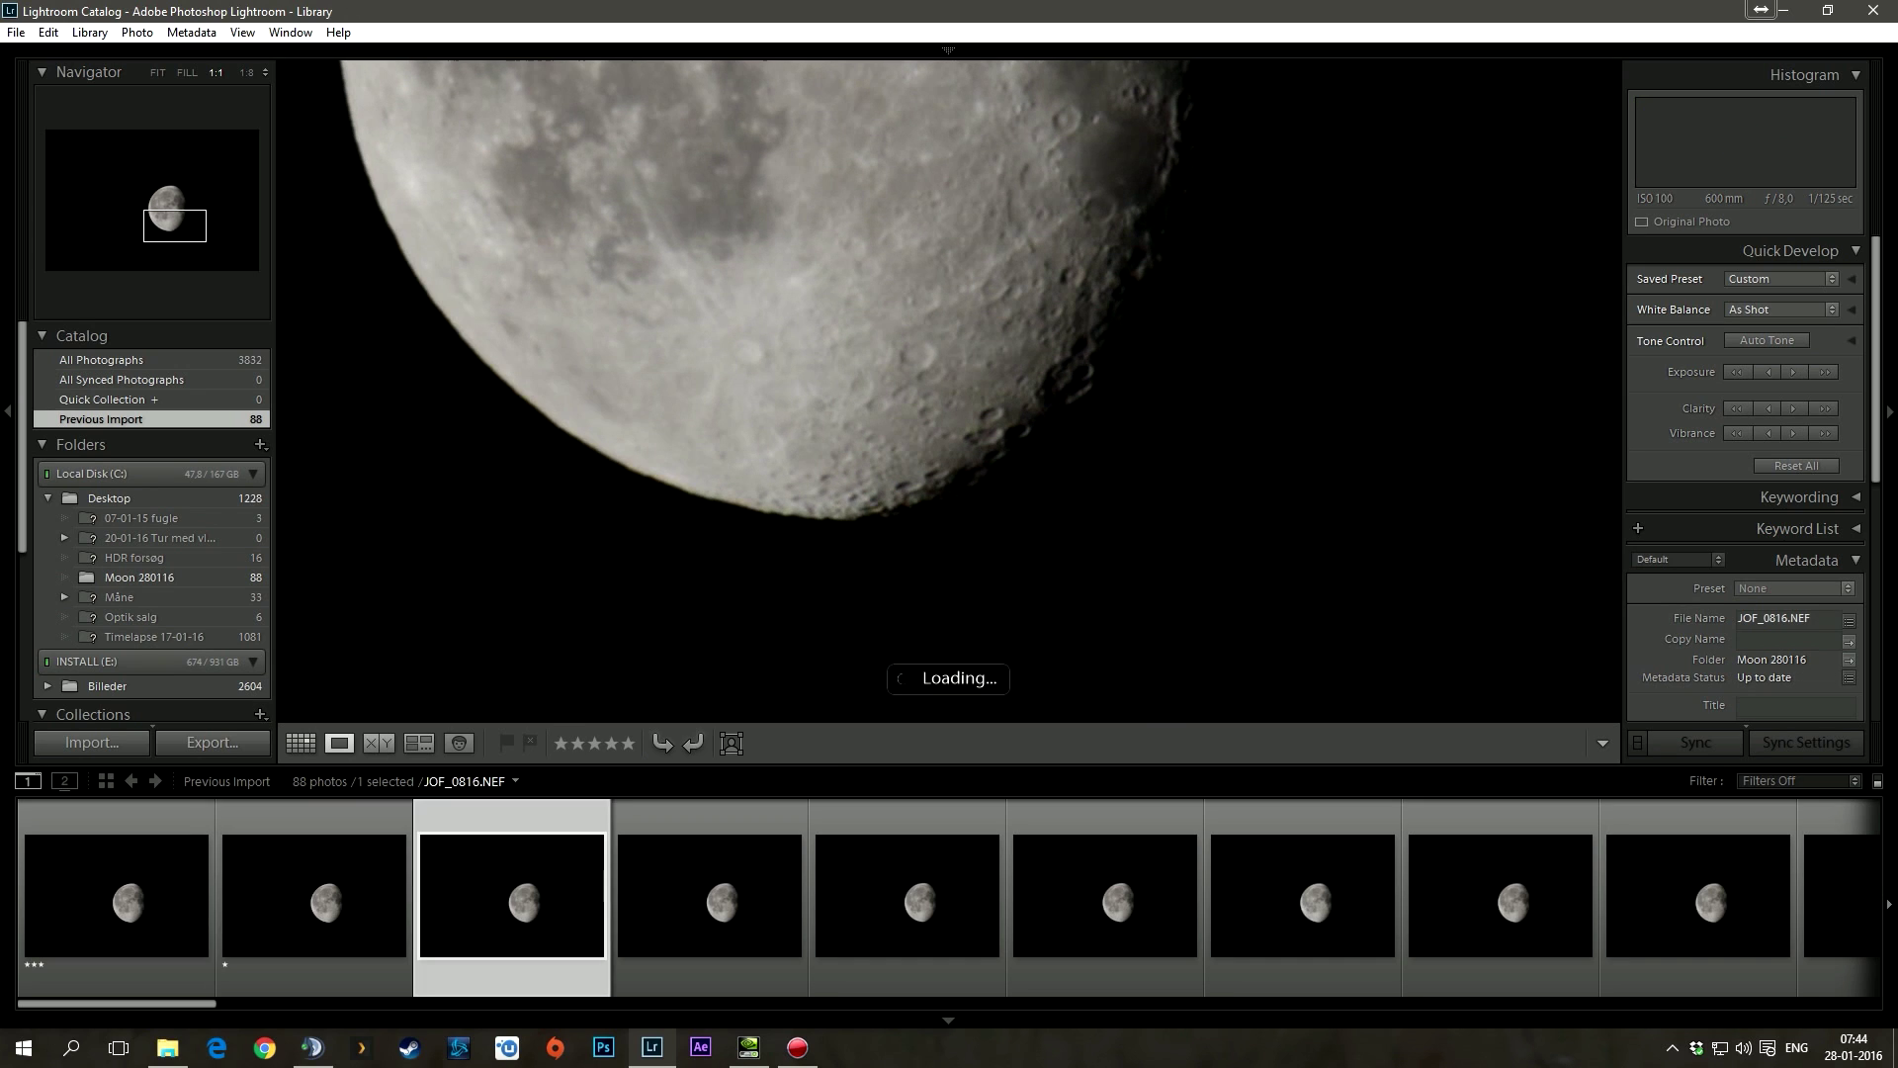
{"action": "key", "text": "3"}
{"action": "key", "text": "1"}
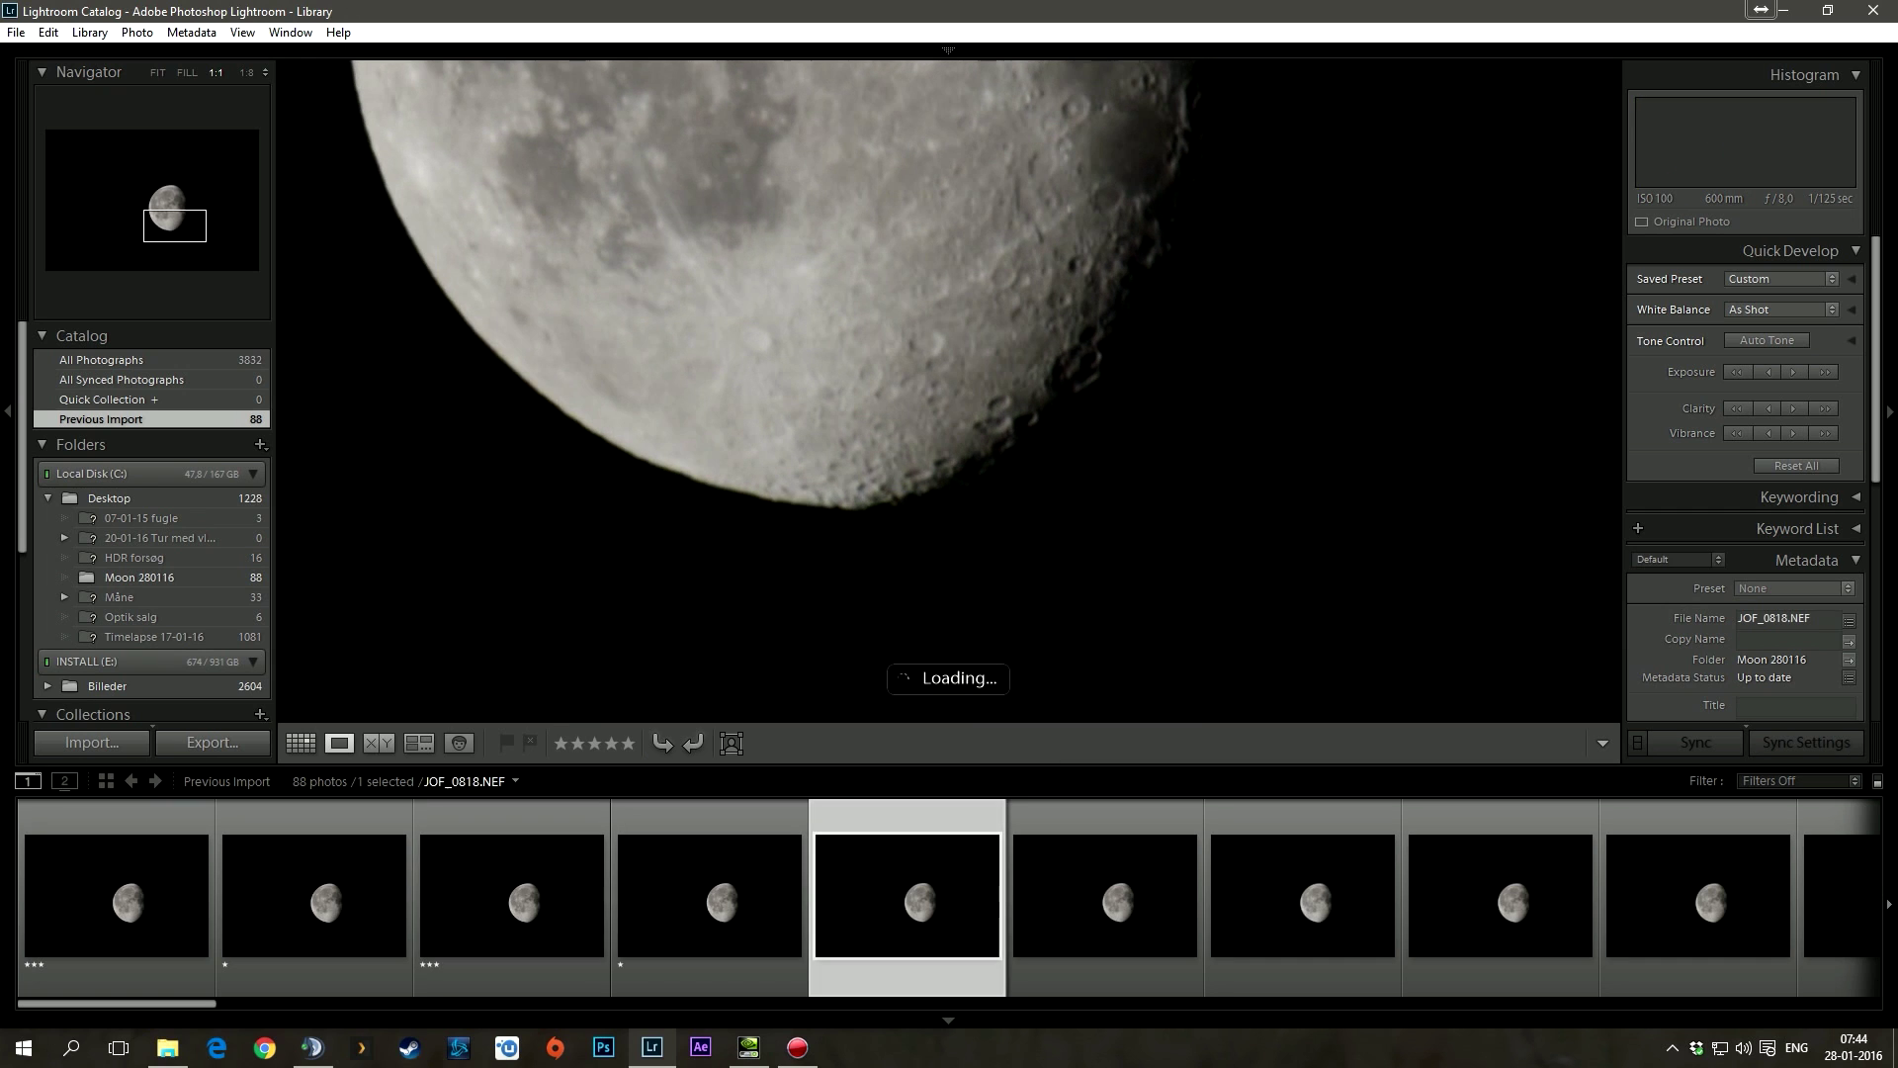
{"action": "key", "text": "1"}
{"action": "key", "text": "3"}
{"action": "key", "text": "1"}
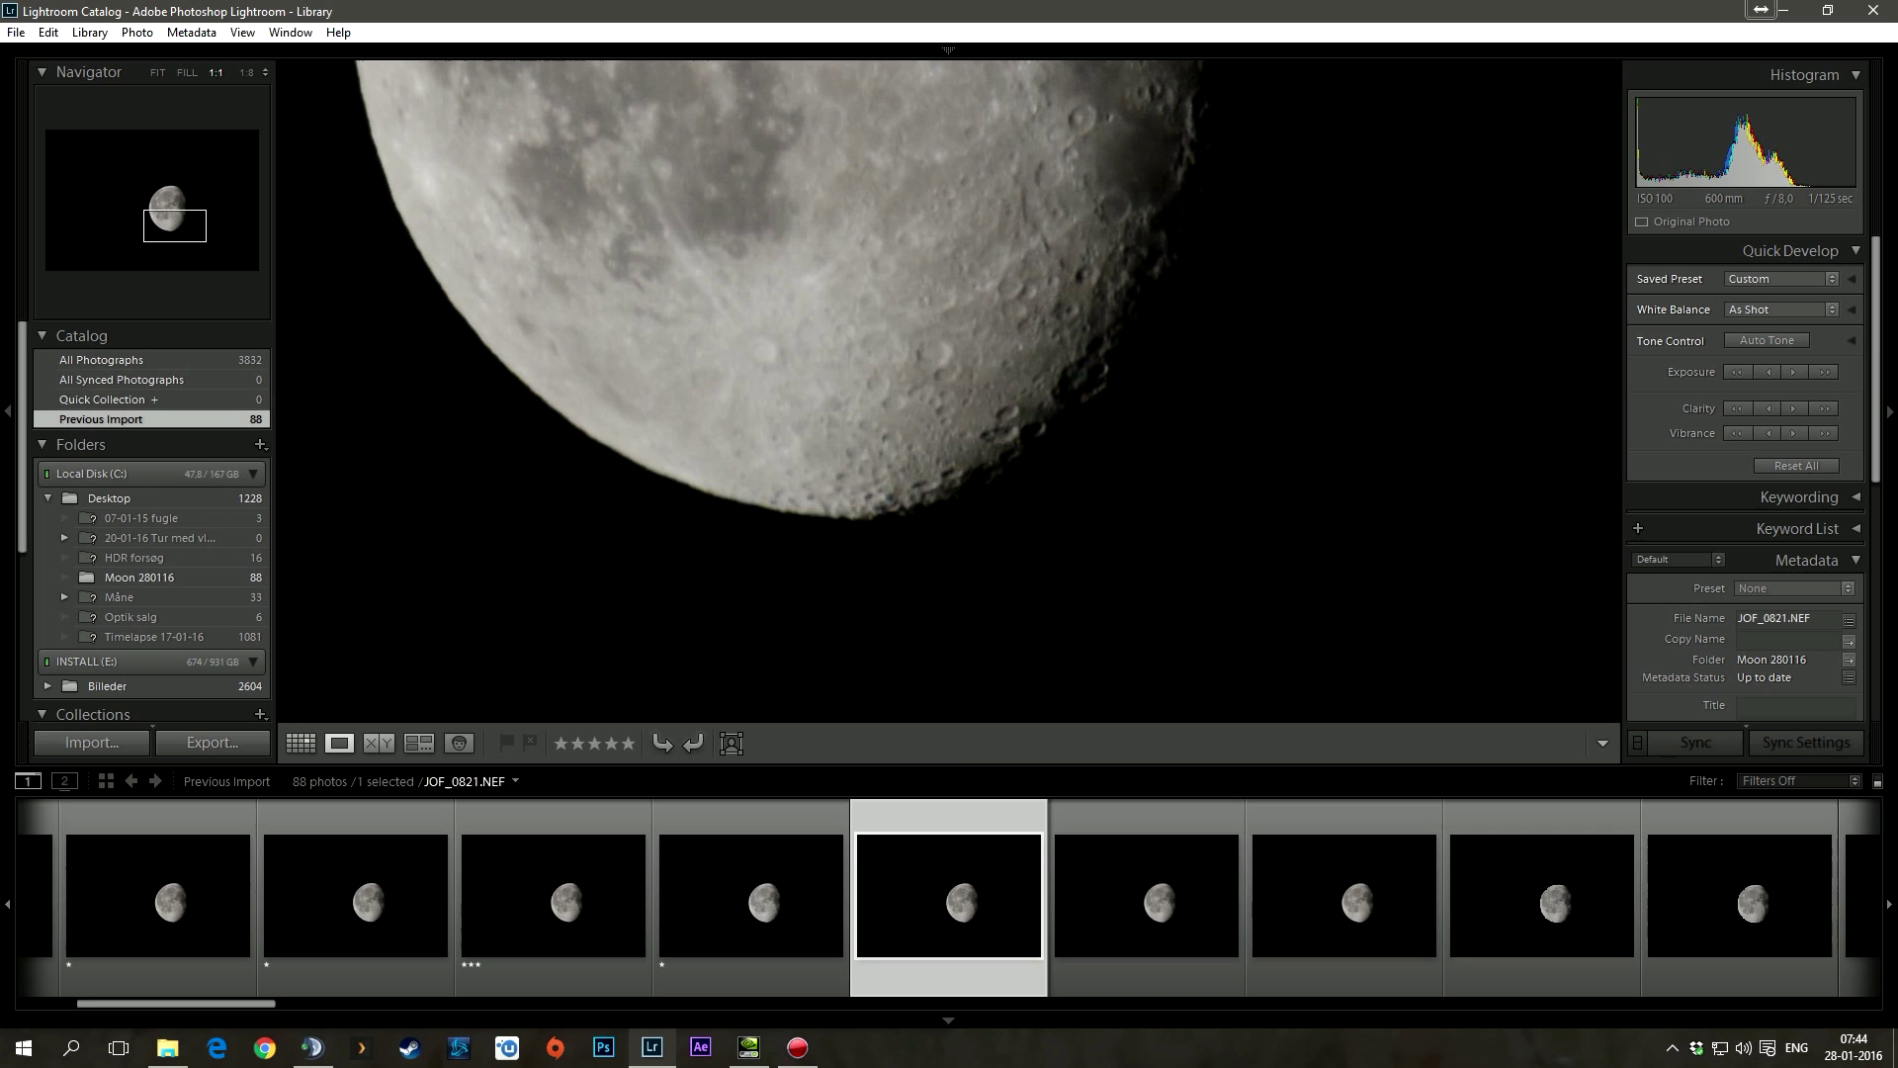
{"action": "key", "text": "3"}
{"action": "key", "text": "1"}
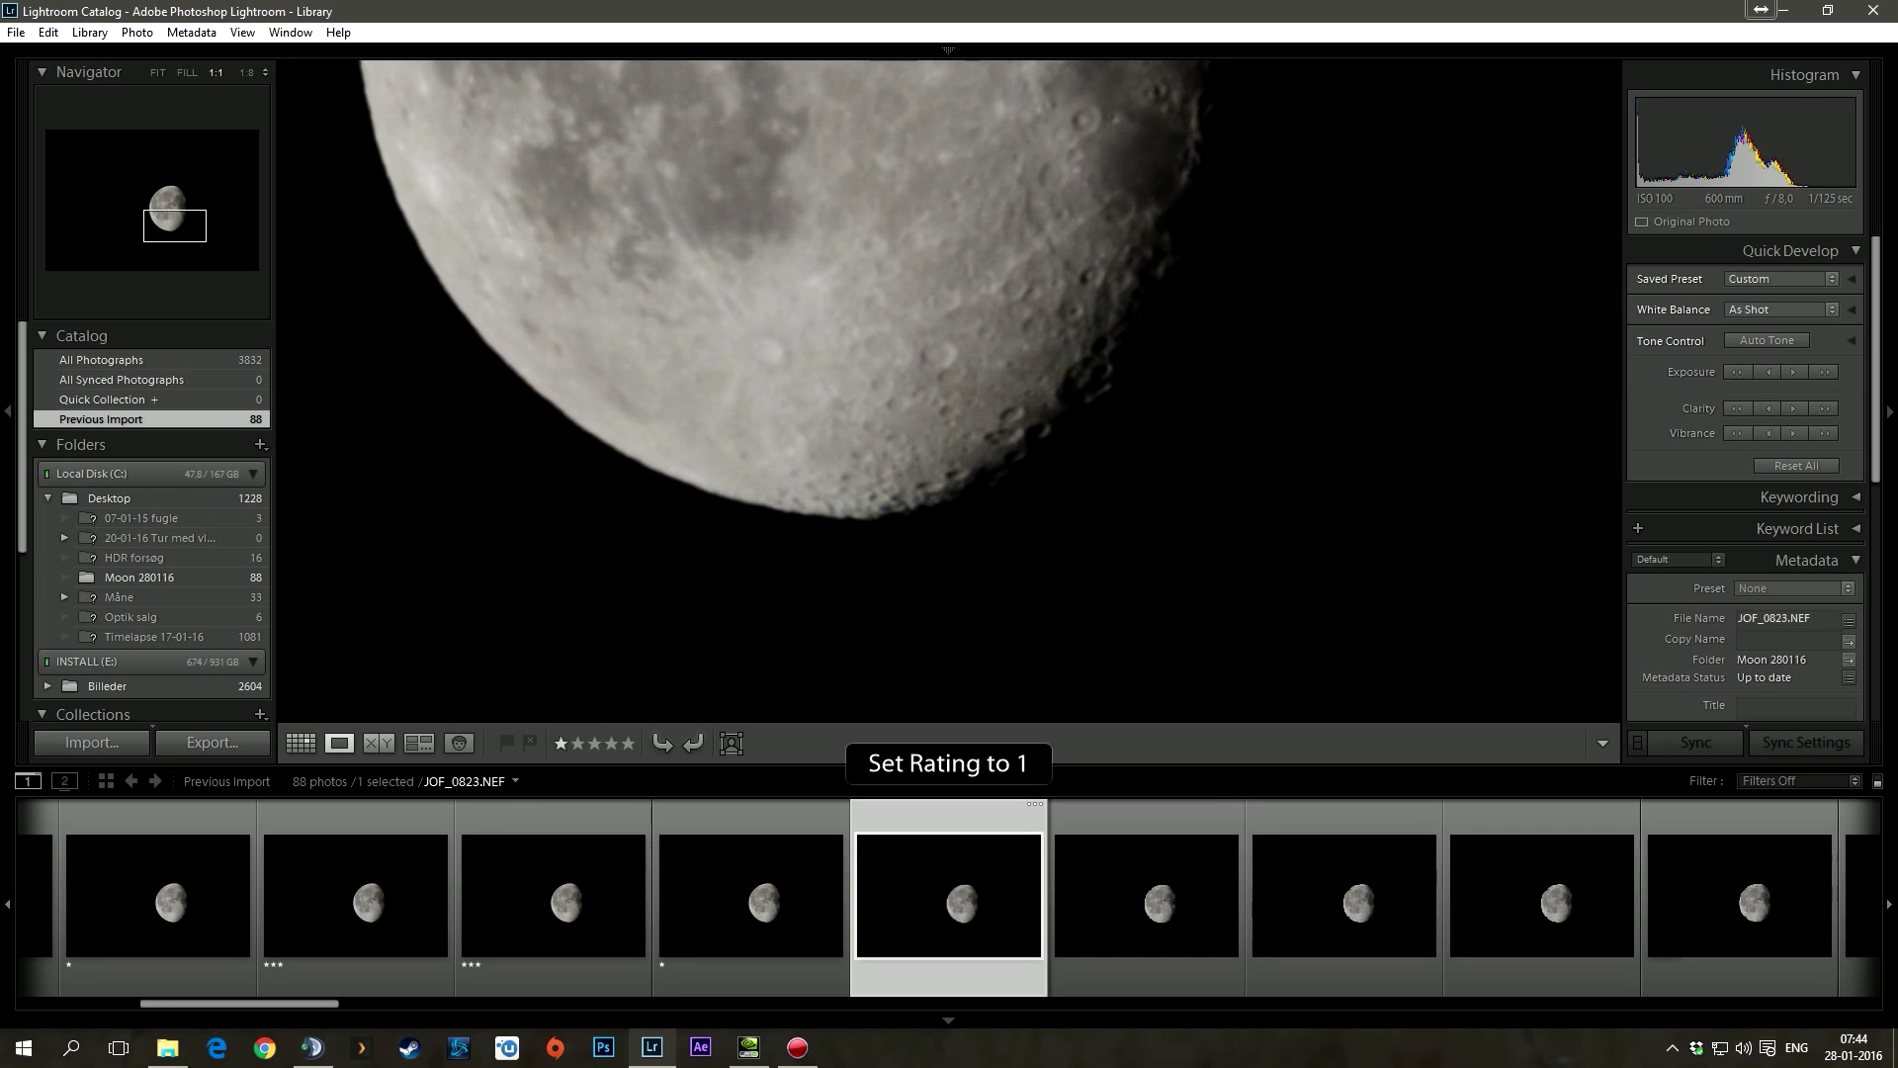
{"action": "key", "text": "1"}
Check JOF_0824 at 3:1, then rate JOF_0825–JOF_0832 with one or three stars
{"action": "key", "text": "ctrl+equal"}
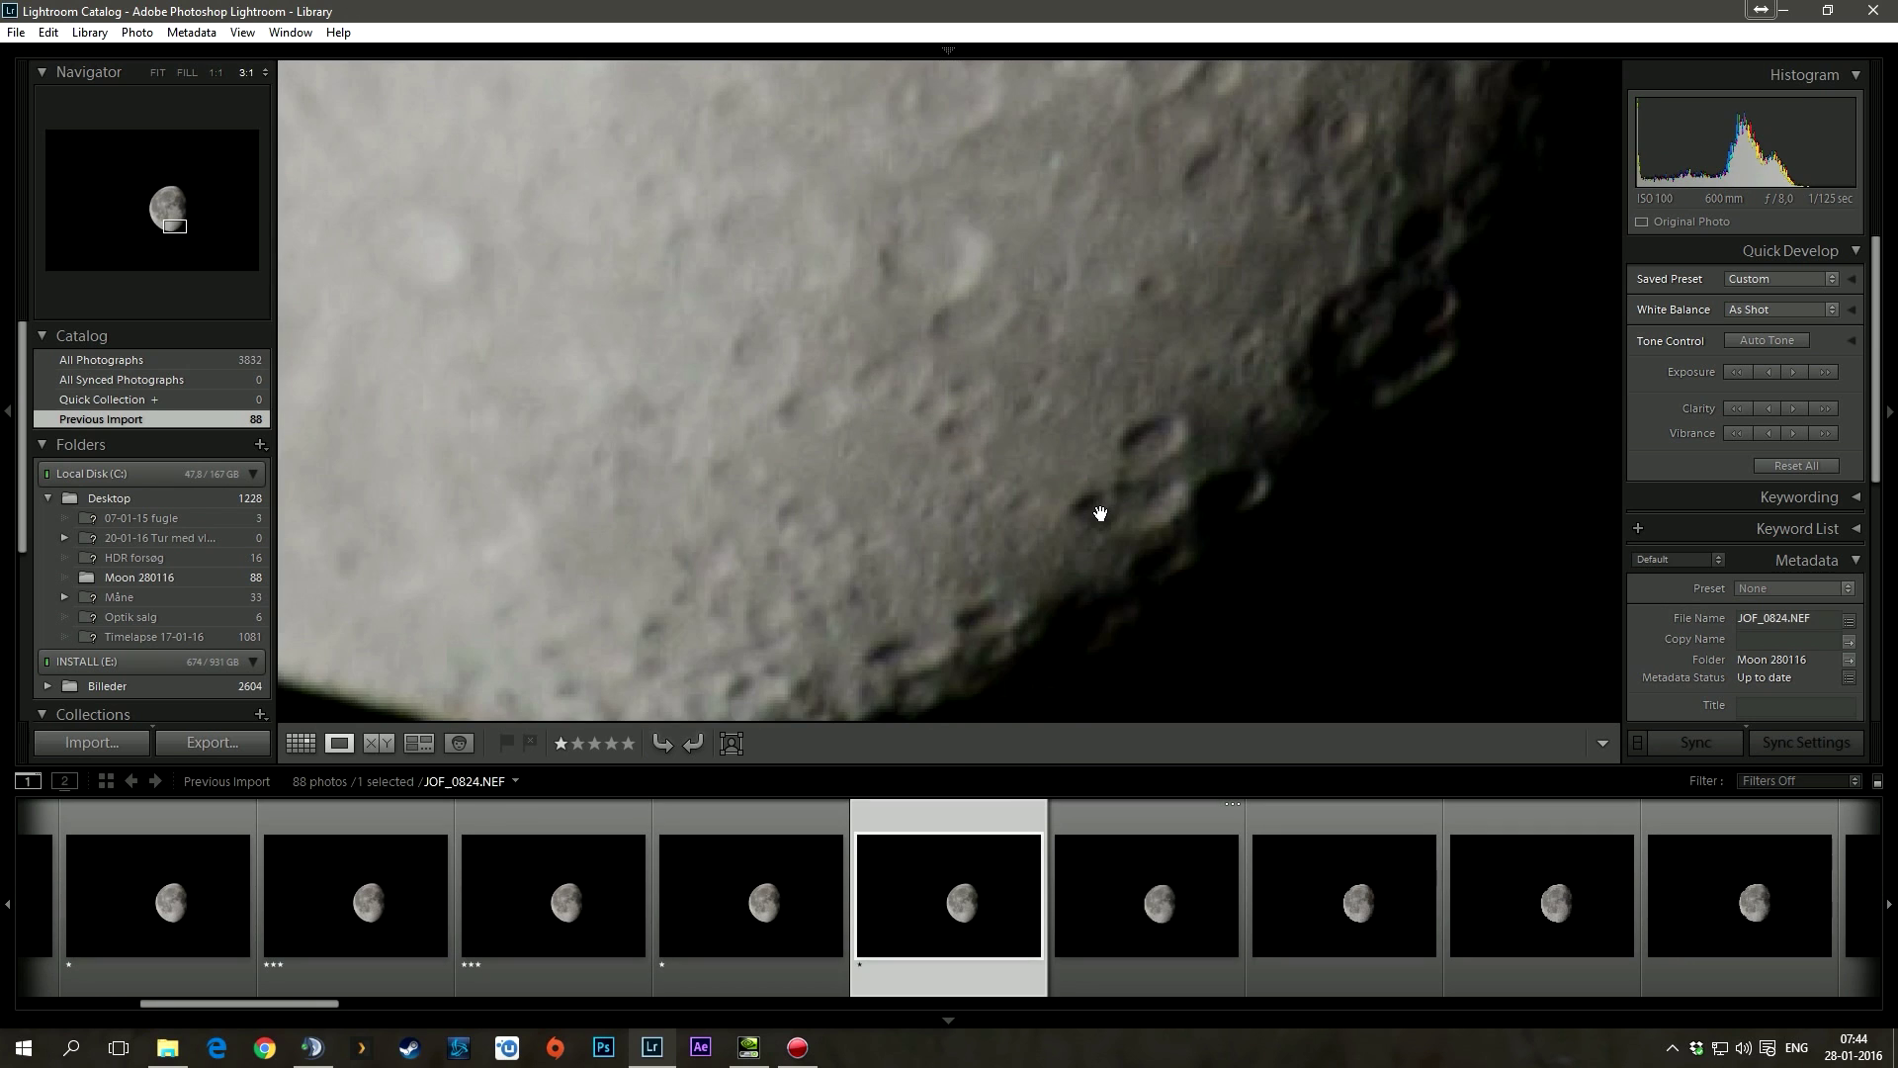
{"action": "key", "text": "ctrl+minus"}
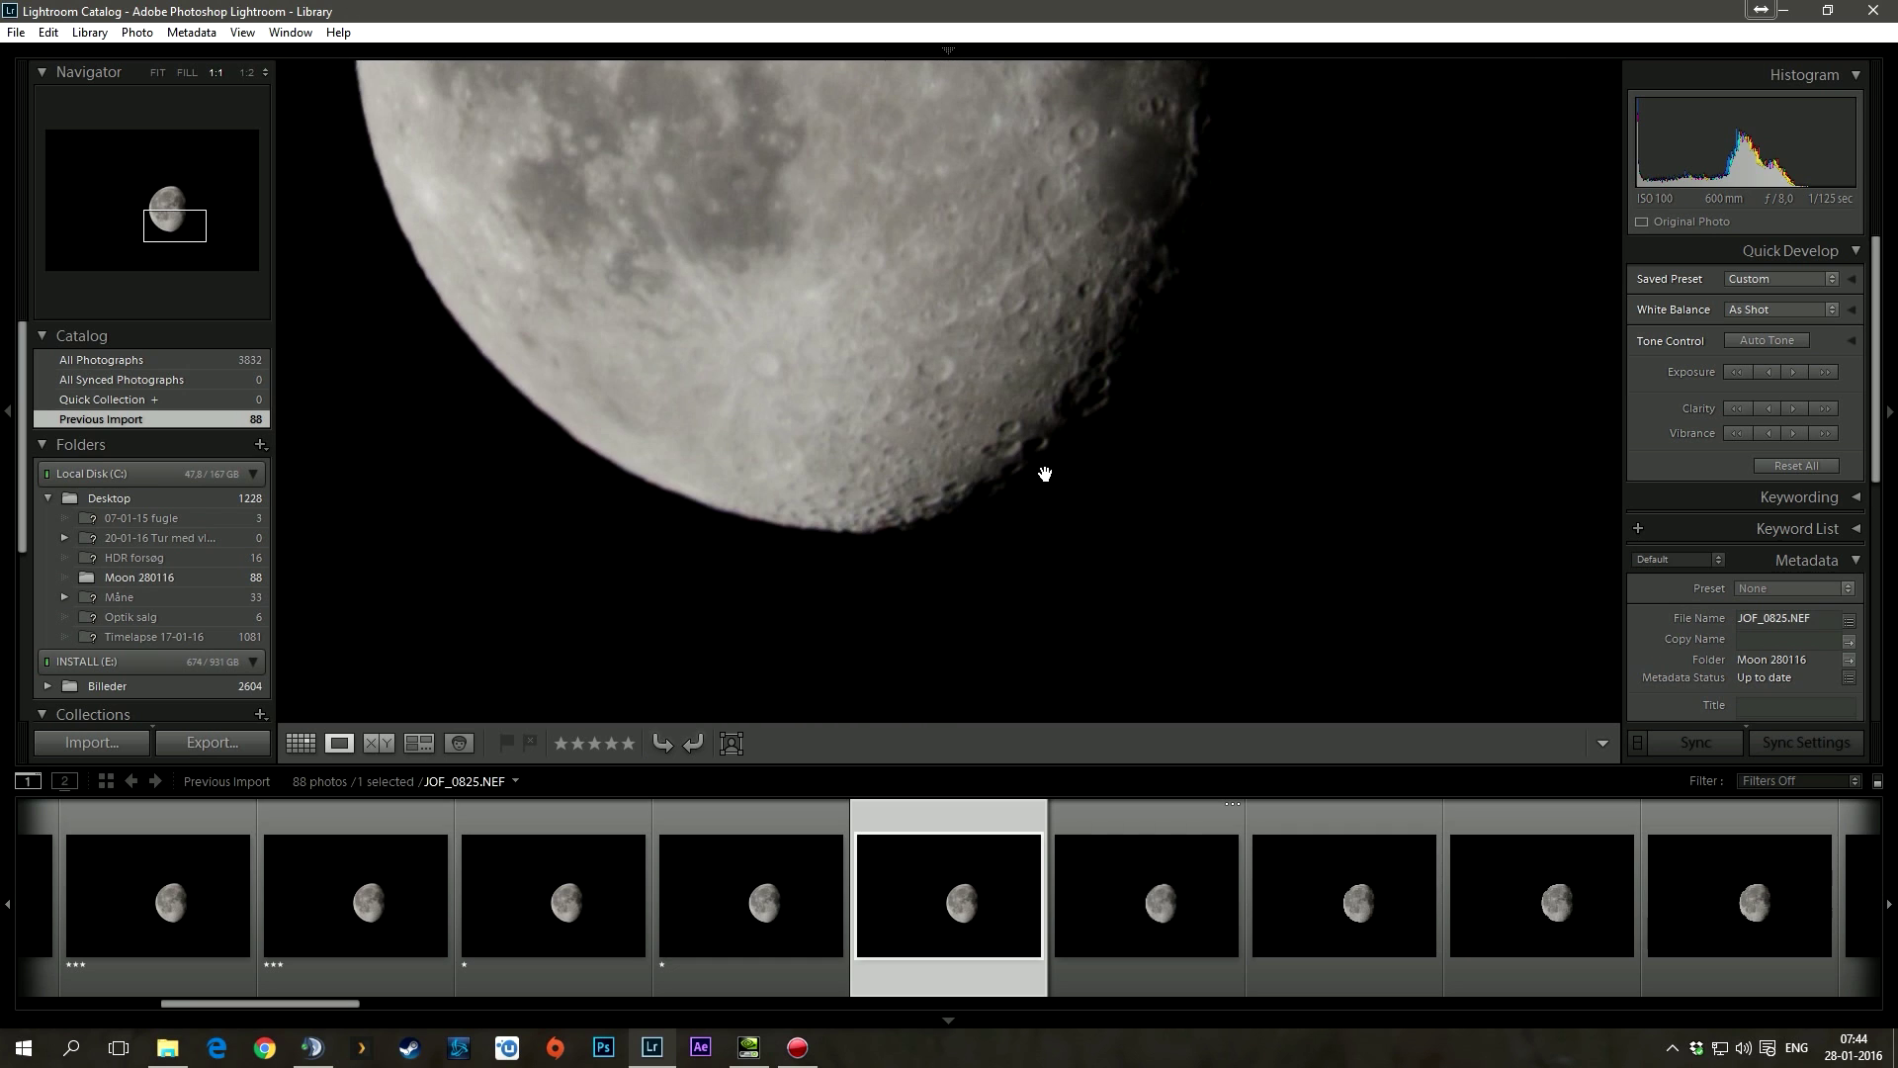
{"action": "key", "text": "1"}
{"action": "key", "text": "3"}
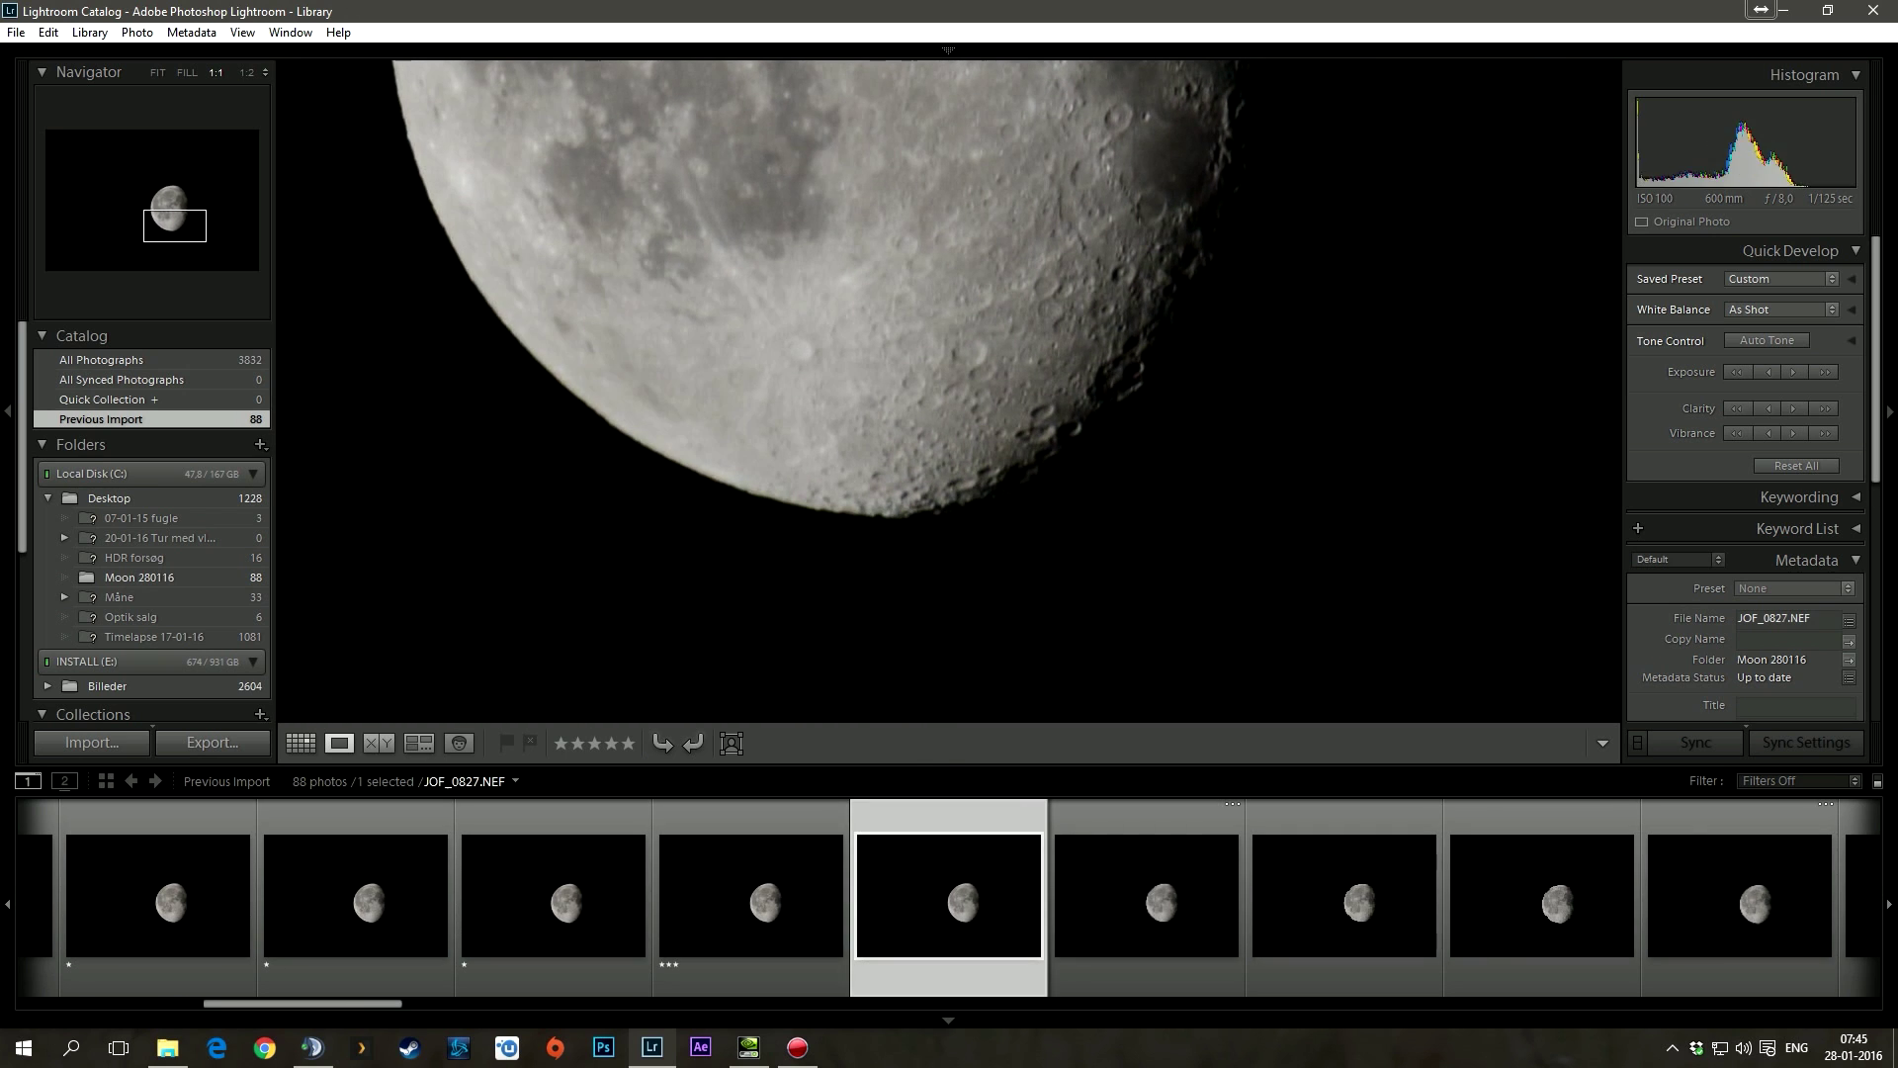
{"action": "key", "text": "3"}
{"action": "key", "text": "3"}
{"action": "key", "text": "1"}
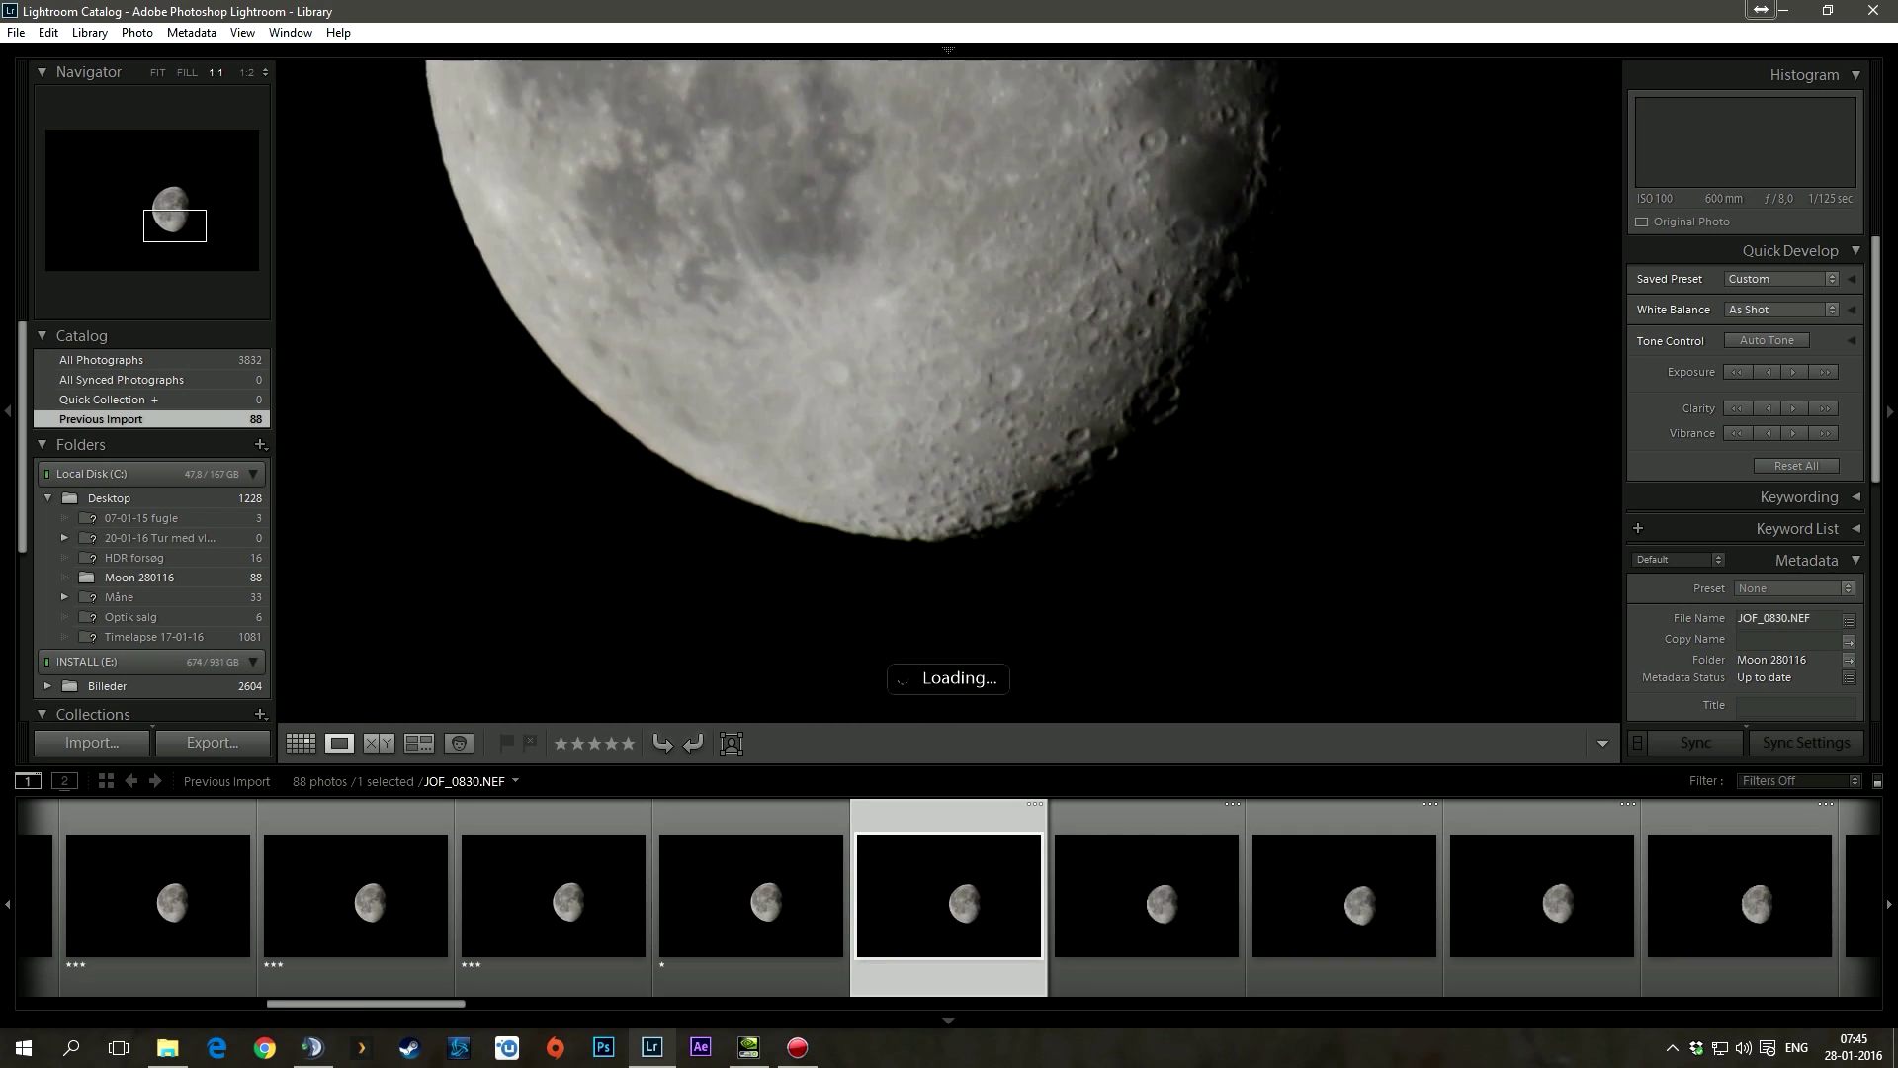
{"action": "key", "text": "3"}
{"action": "key", "text": "1"}
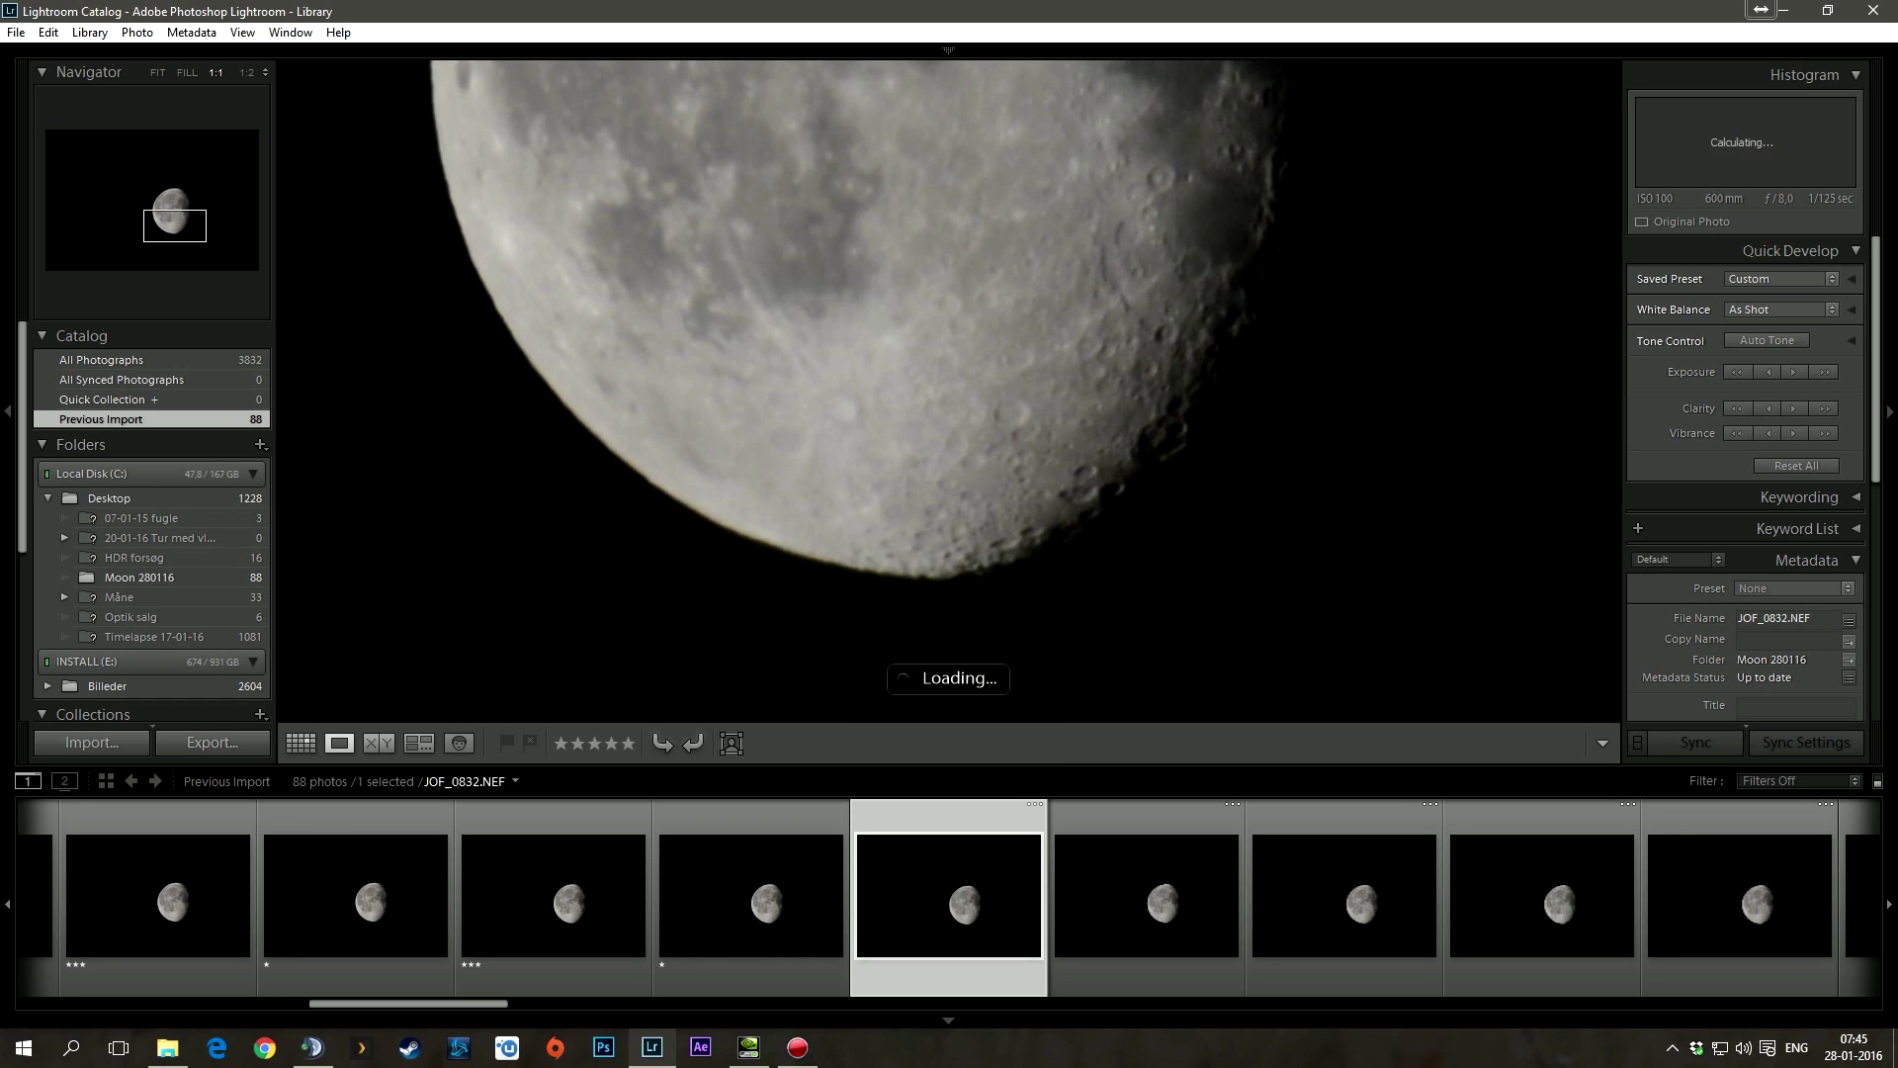
{"action": "key", "text": "1"}
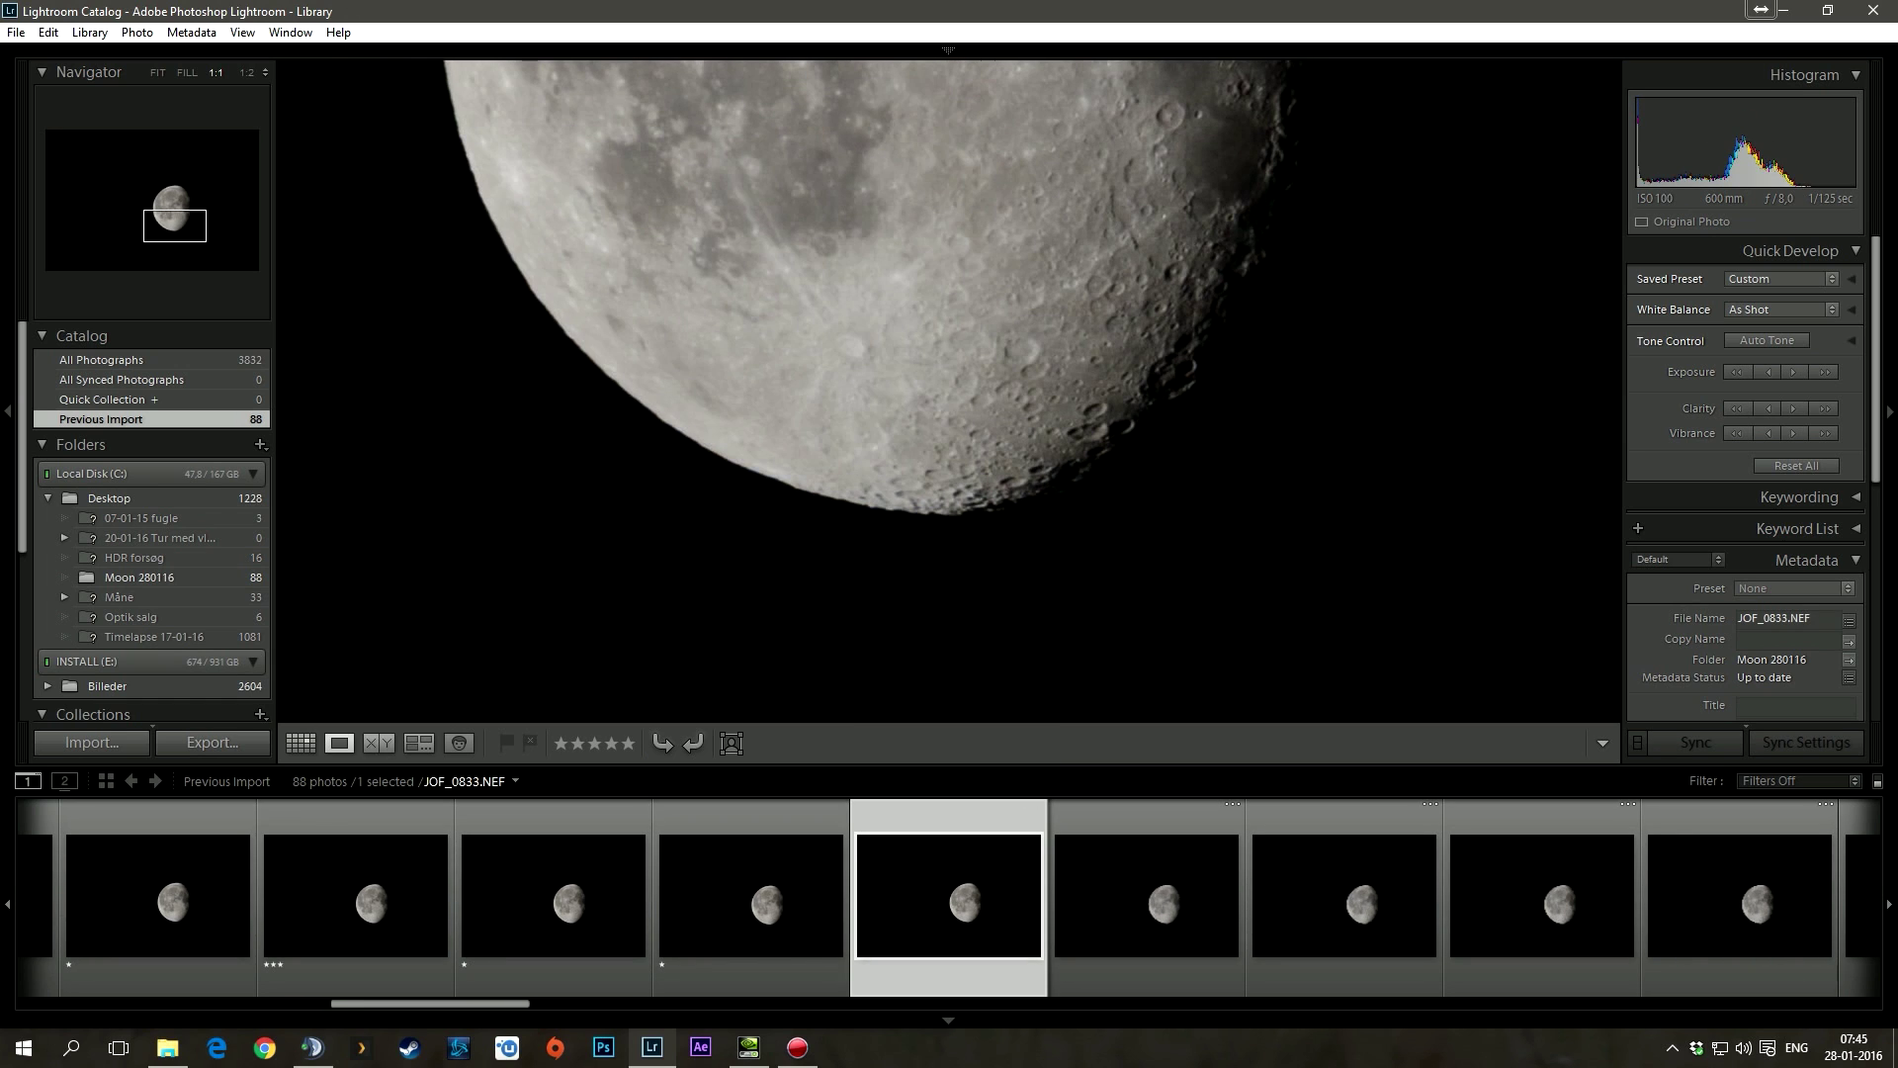
Rate the frames through JOF_0845, giving four stars to the best, including JOF_0841 and JOF_0845
{"action": "key", "text": "4"}
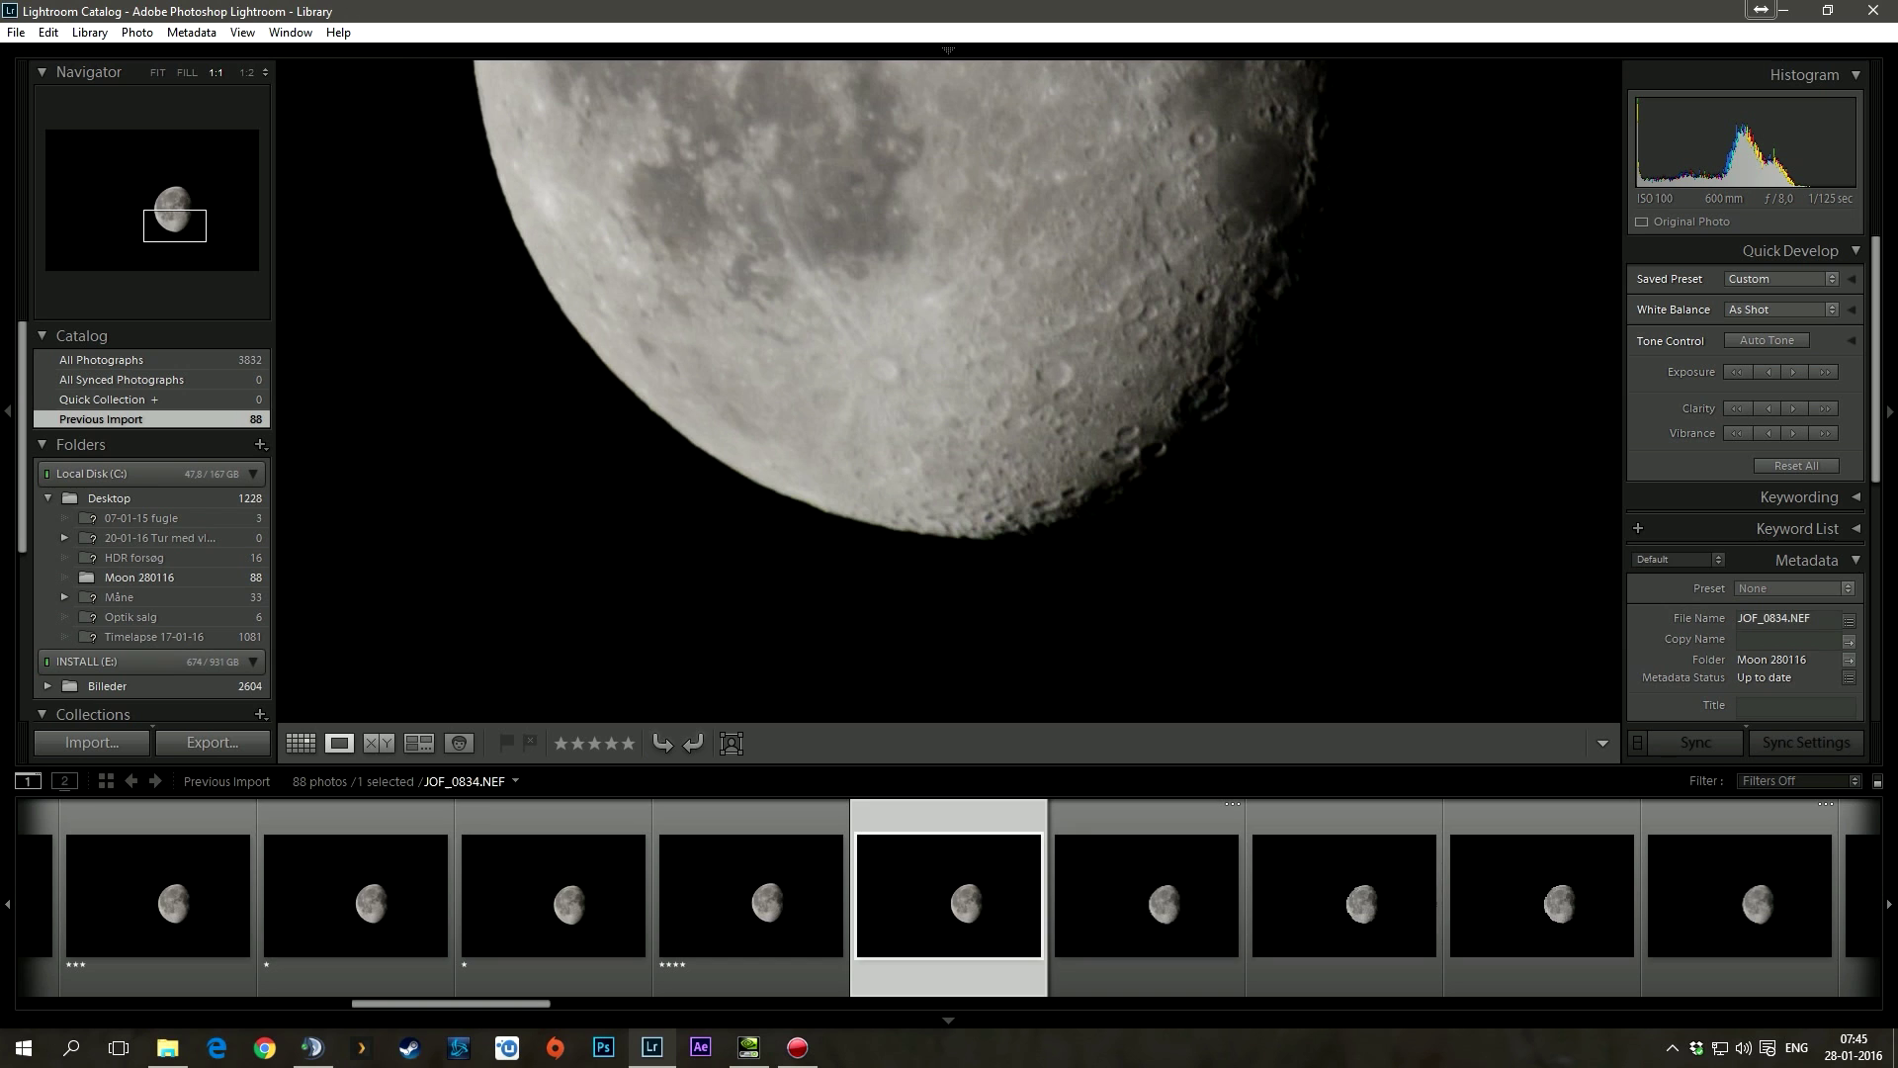
{"action": "key", "text": "1"}
{"action": "key", "text": "3"}
{"action": "key", "text": "1"}
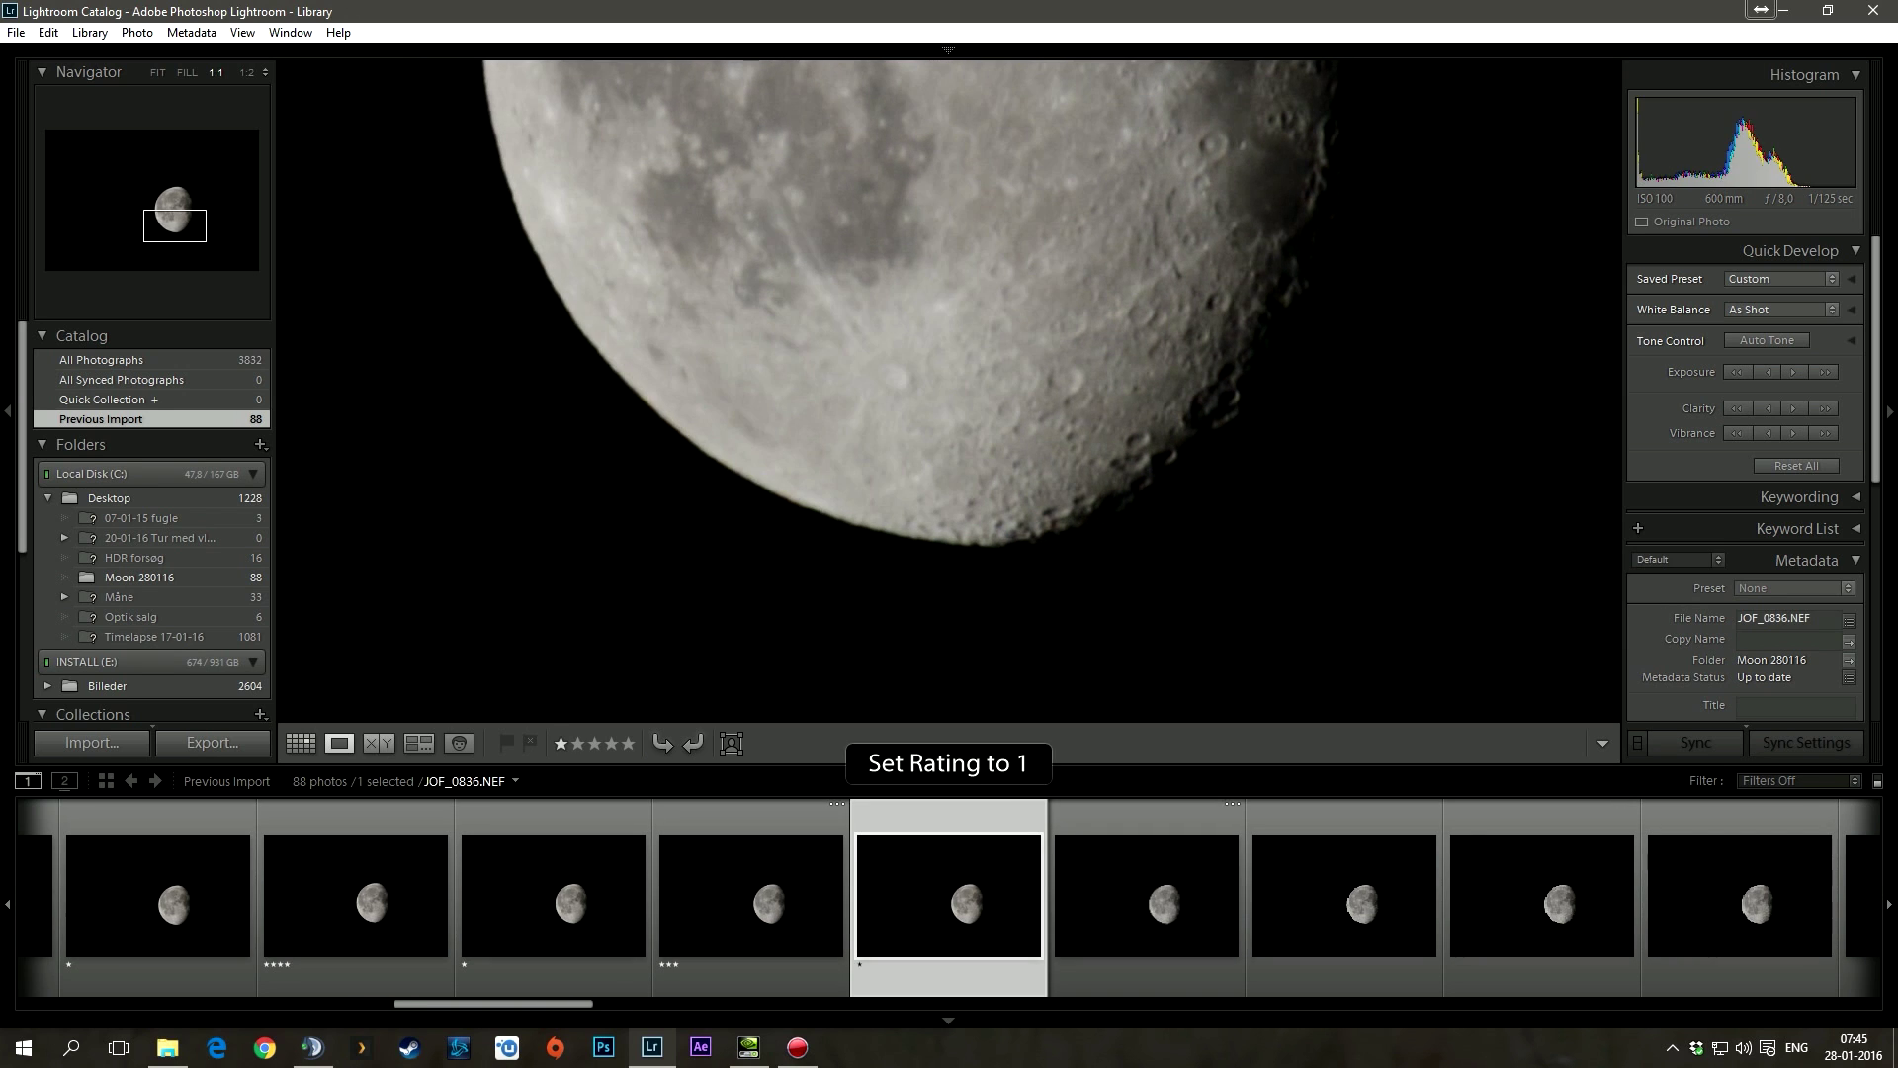
{"action": "key", "text": "3"}
{"action": "key", "text": "3"}
{"action": "key", "text": "3"}
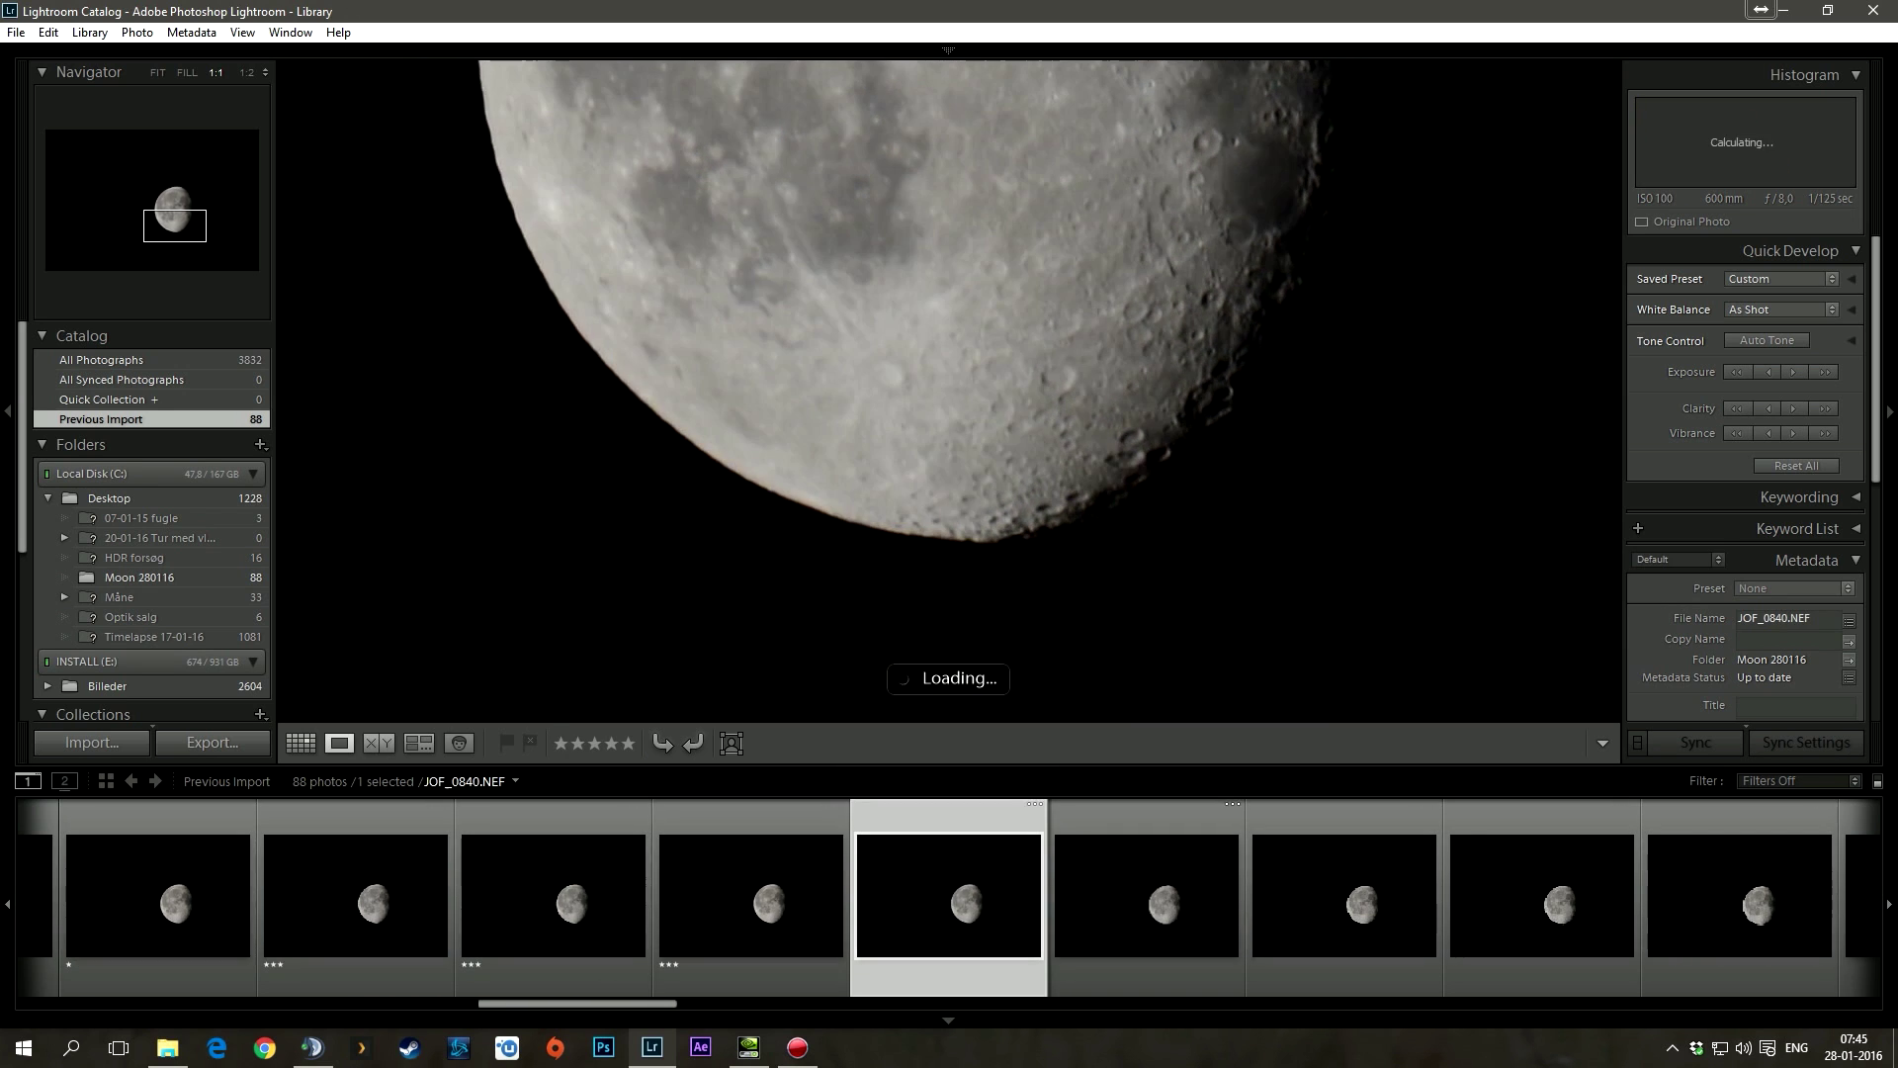
{"action": "key", "text": "3"}
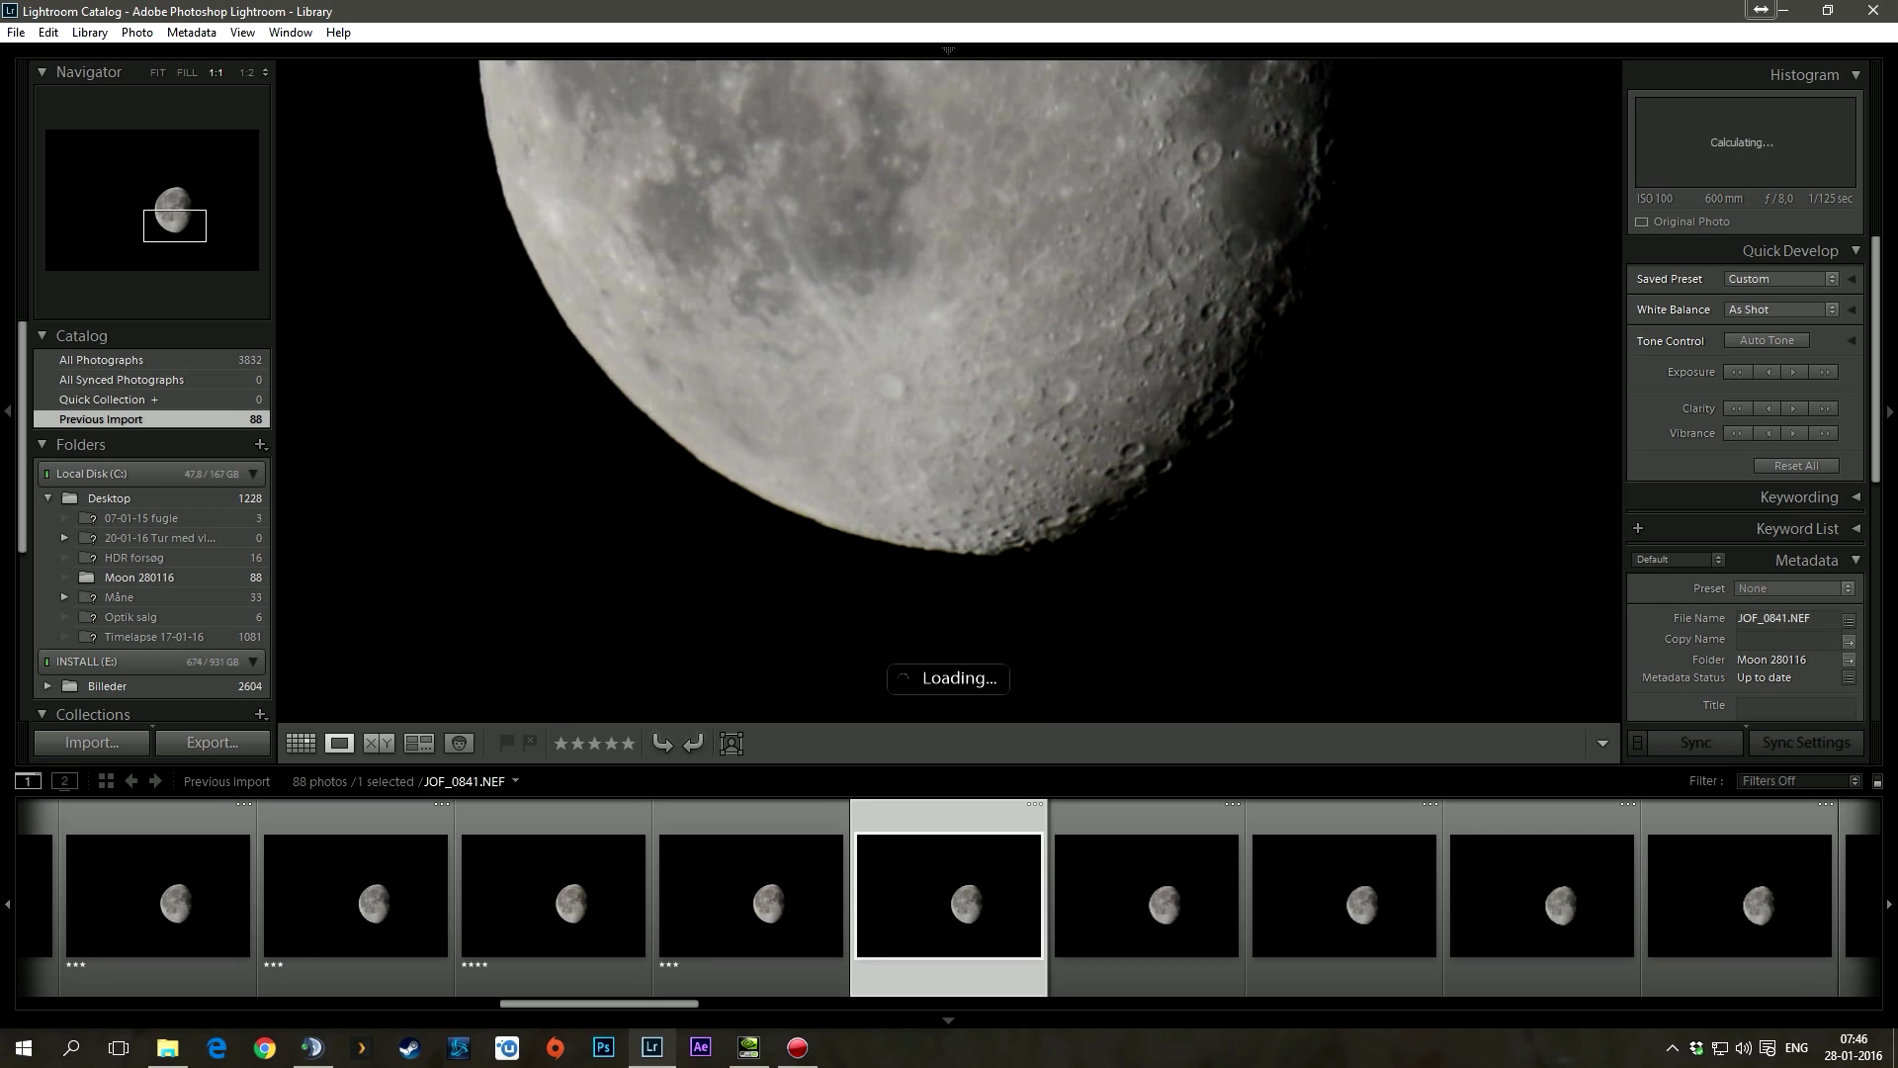
{"action": "key", "text": "4"}
{"action": "key", "text": "1"}
{"action": "key", "text": "3"}
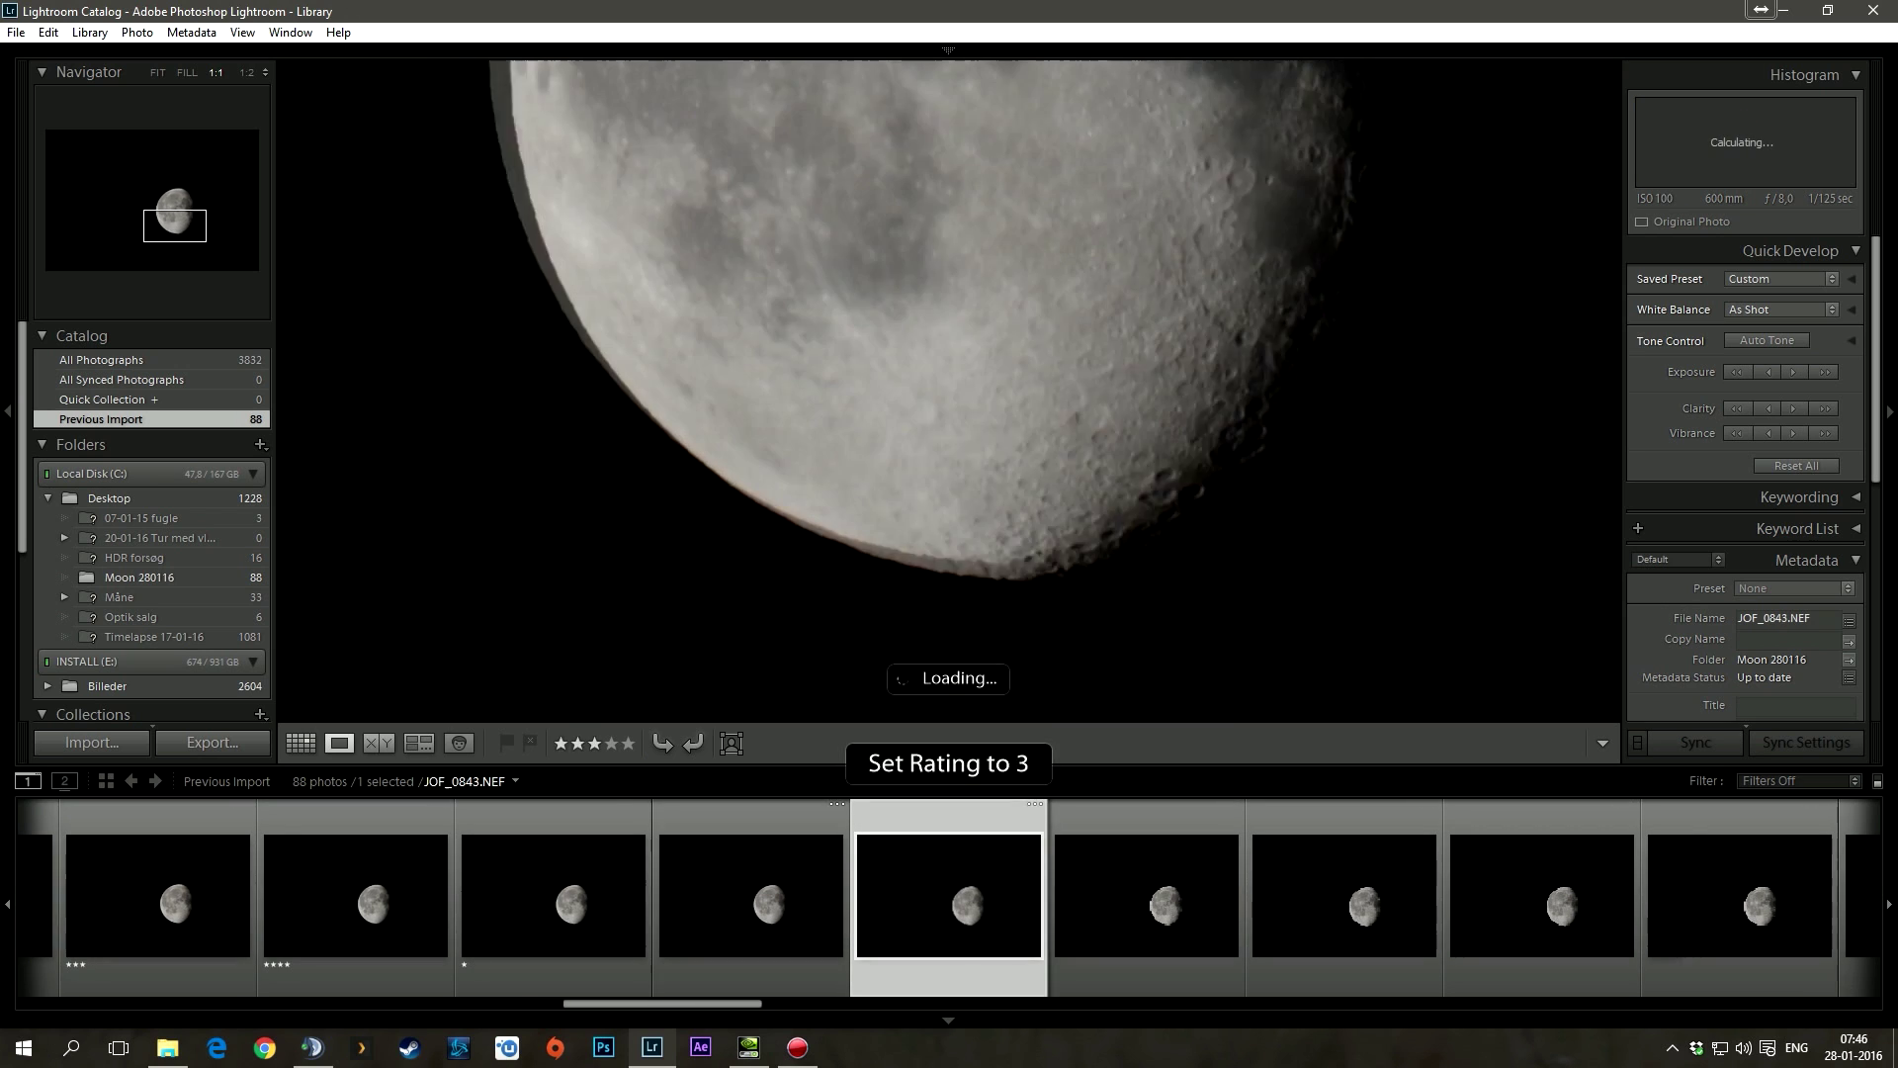
{"action": "key", "text": "3"}
{"action": "key", "text": "4"}
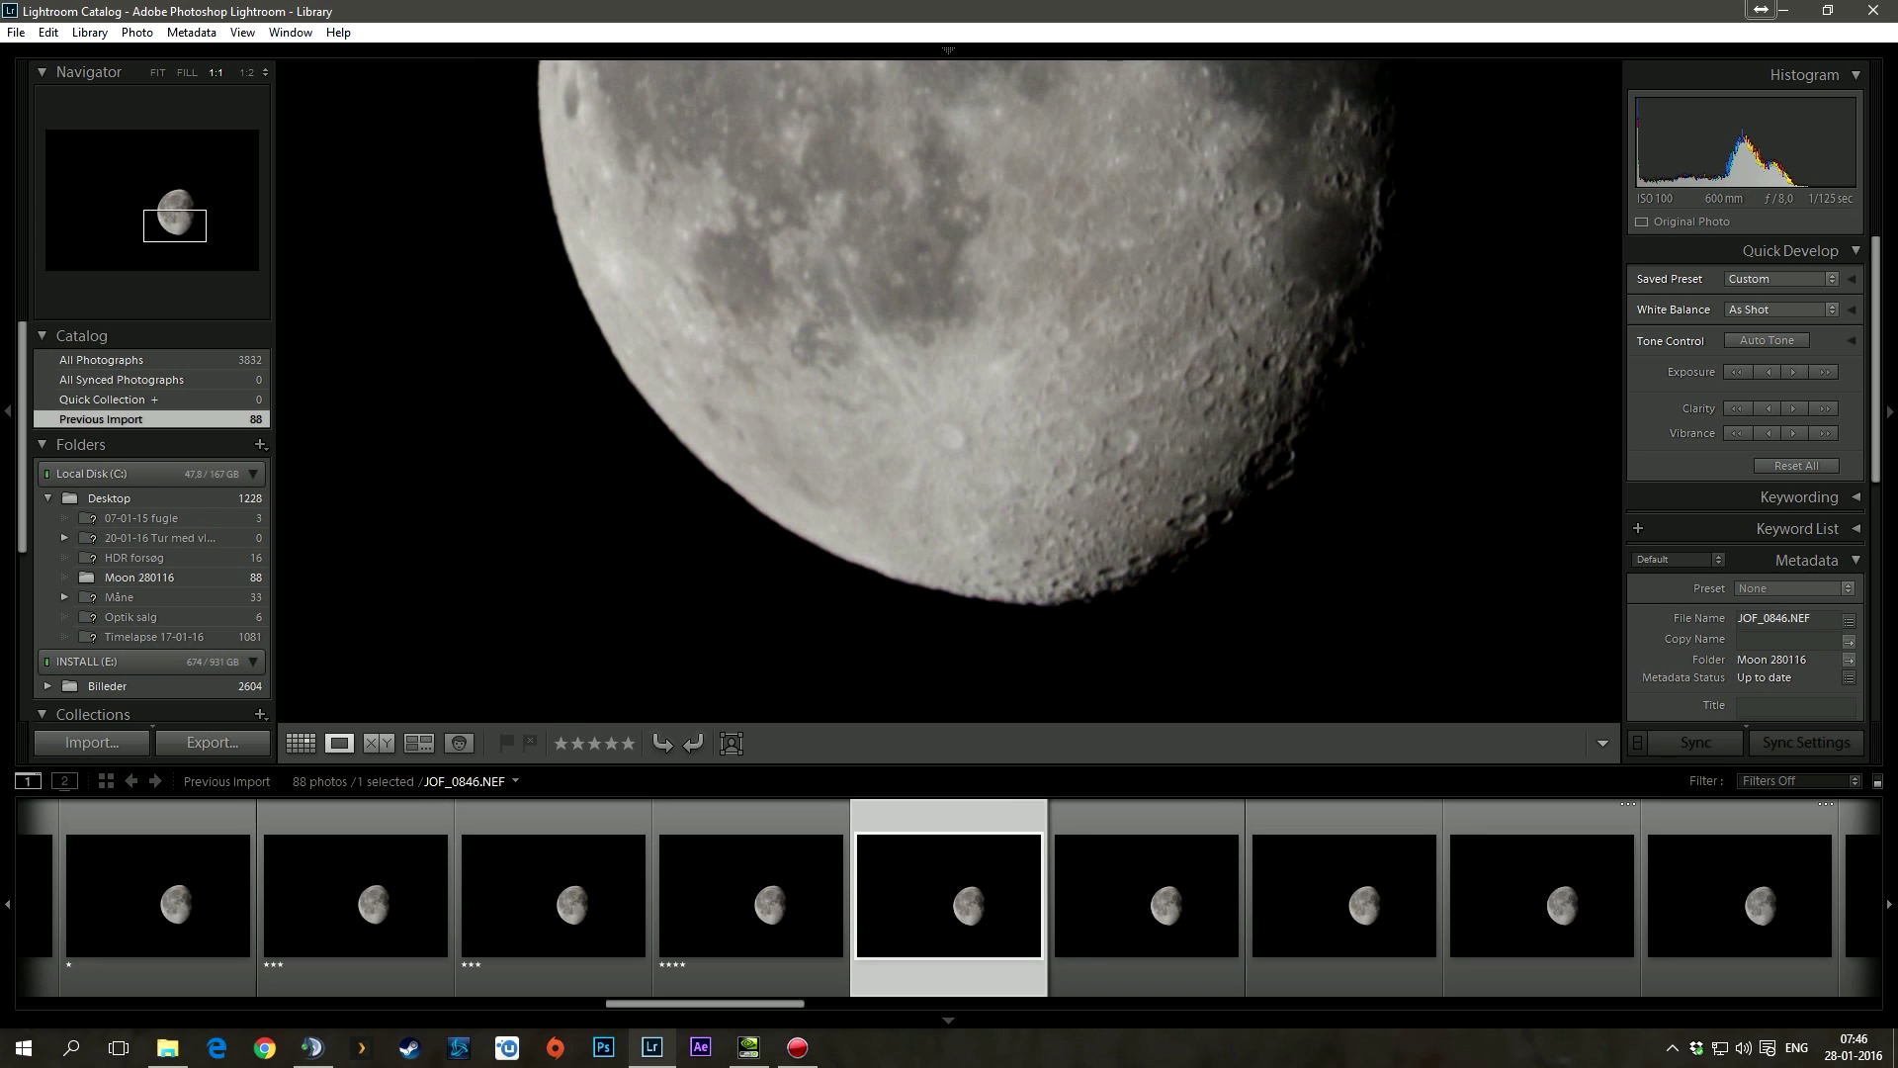
Rate JOF_0846–JOF_0857, with four stars for JOF_0848 and one star for blurry frames
{"action": "key", "text": "3"}
{"action": "key", "text": "3"}
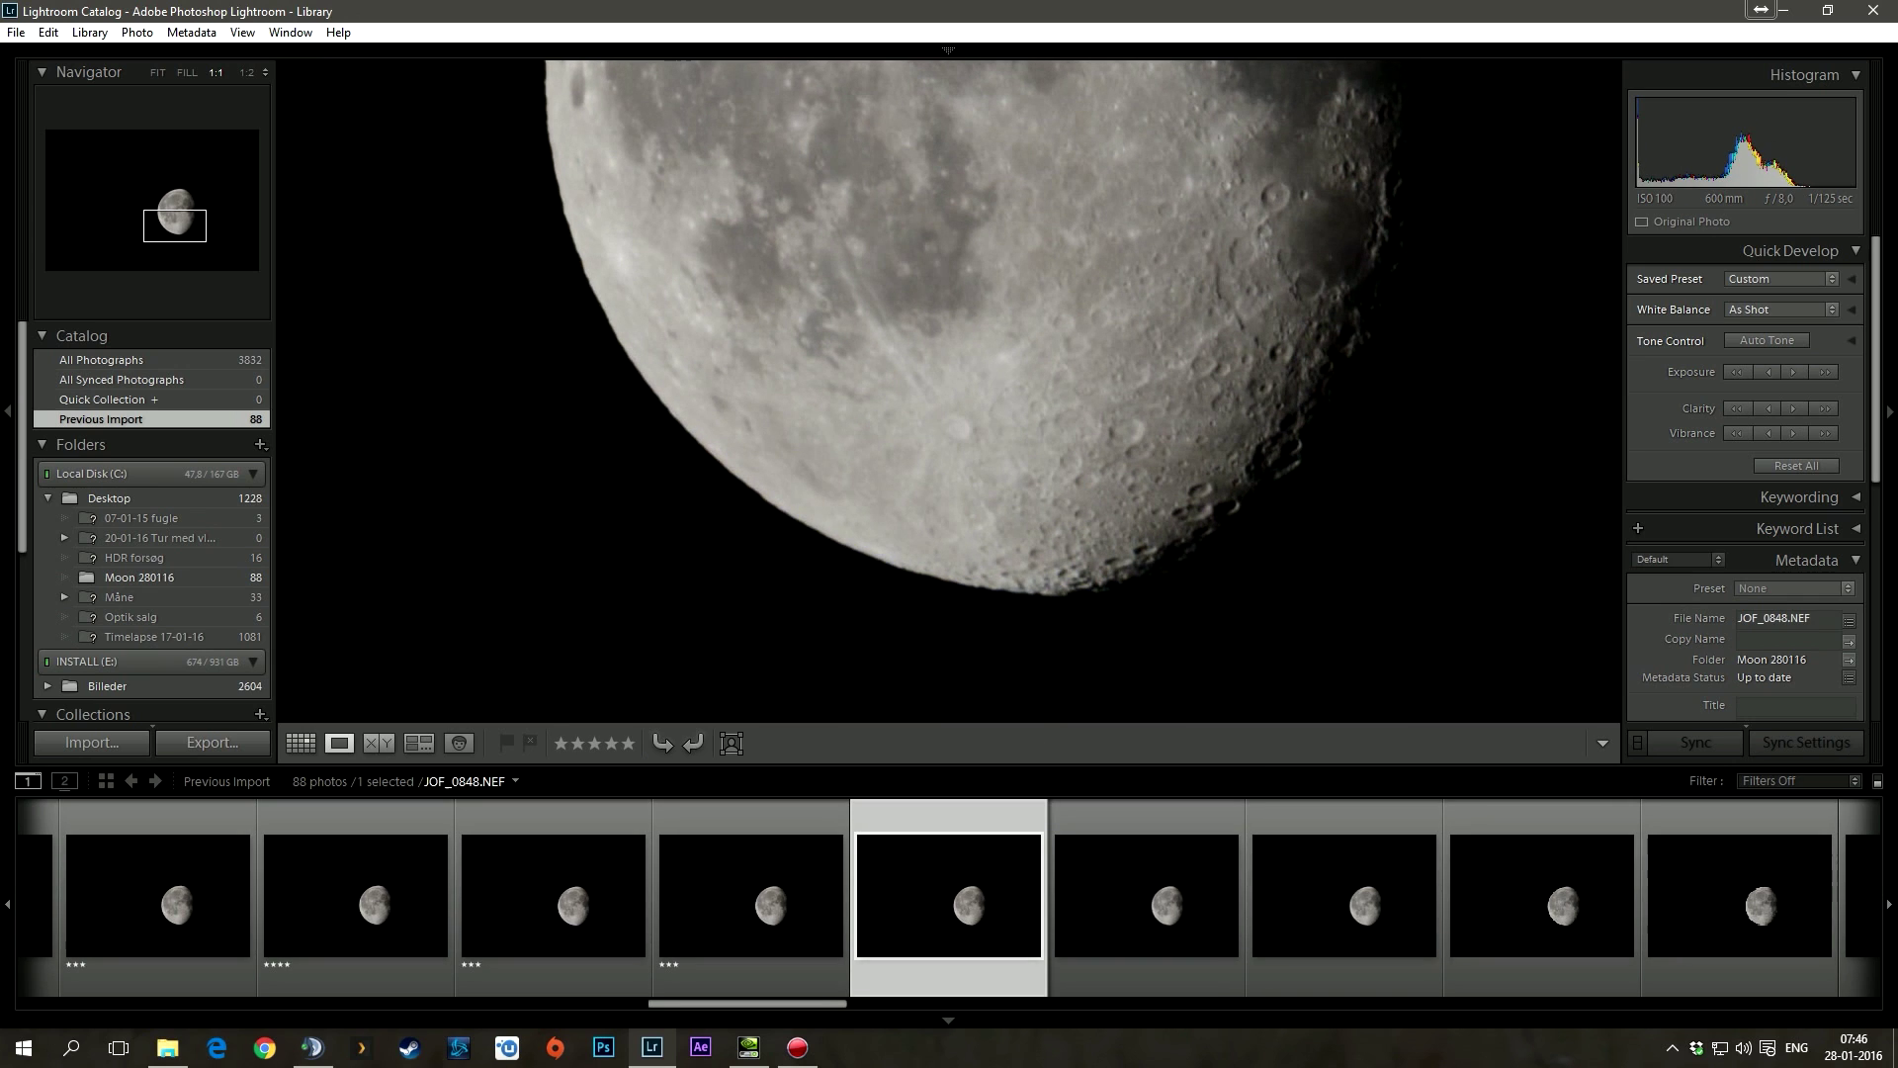
{"action": "key", "text": "4"}
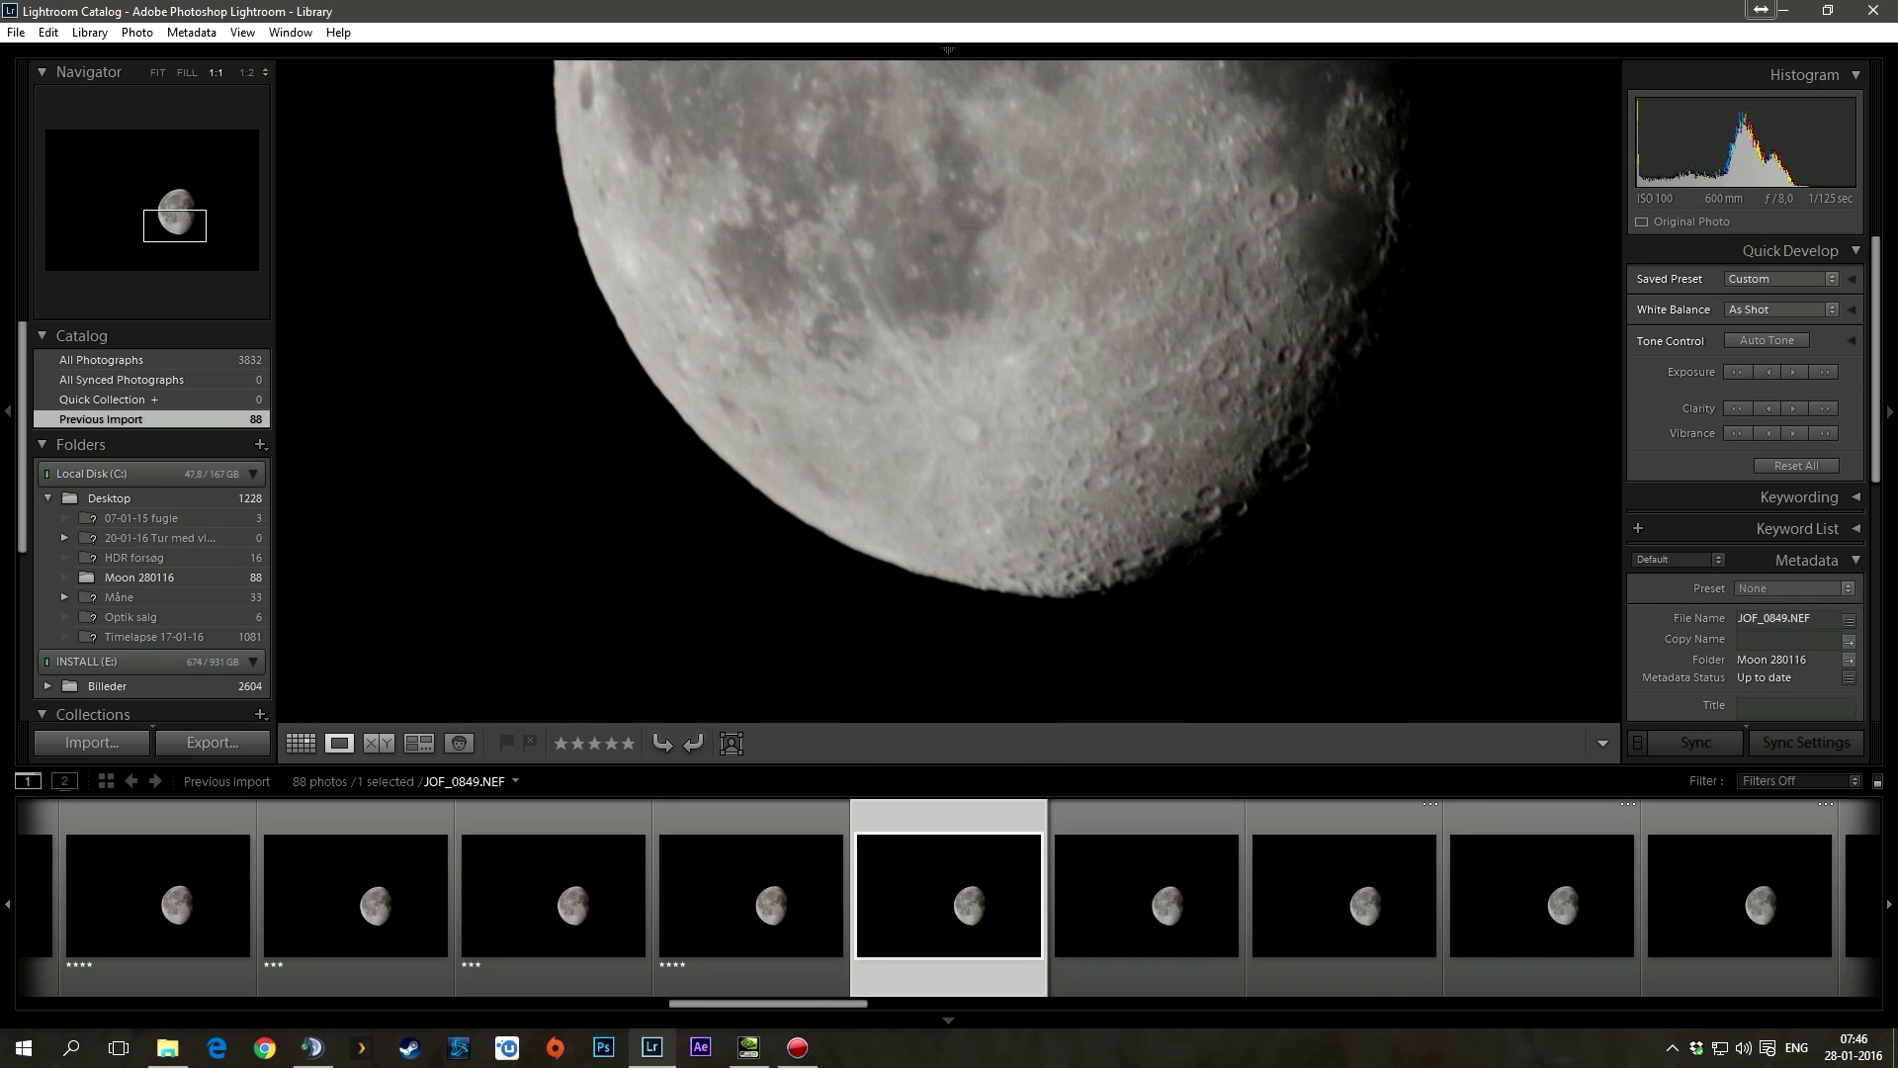
{"action": "key", "text": "3"}
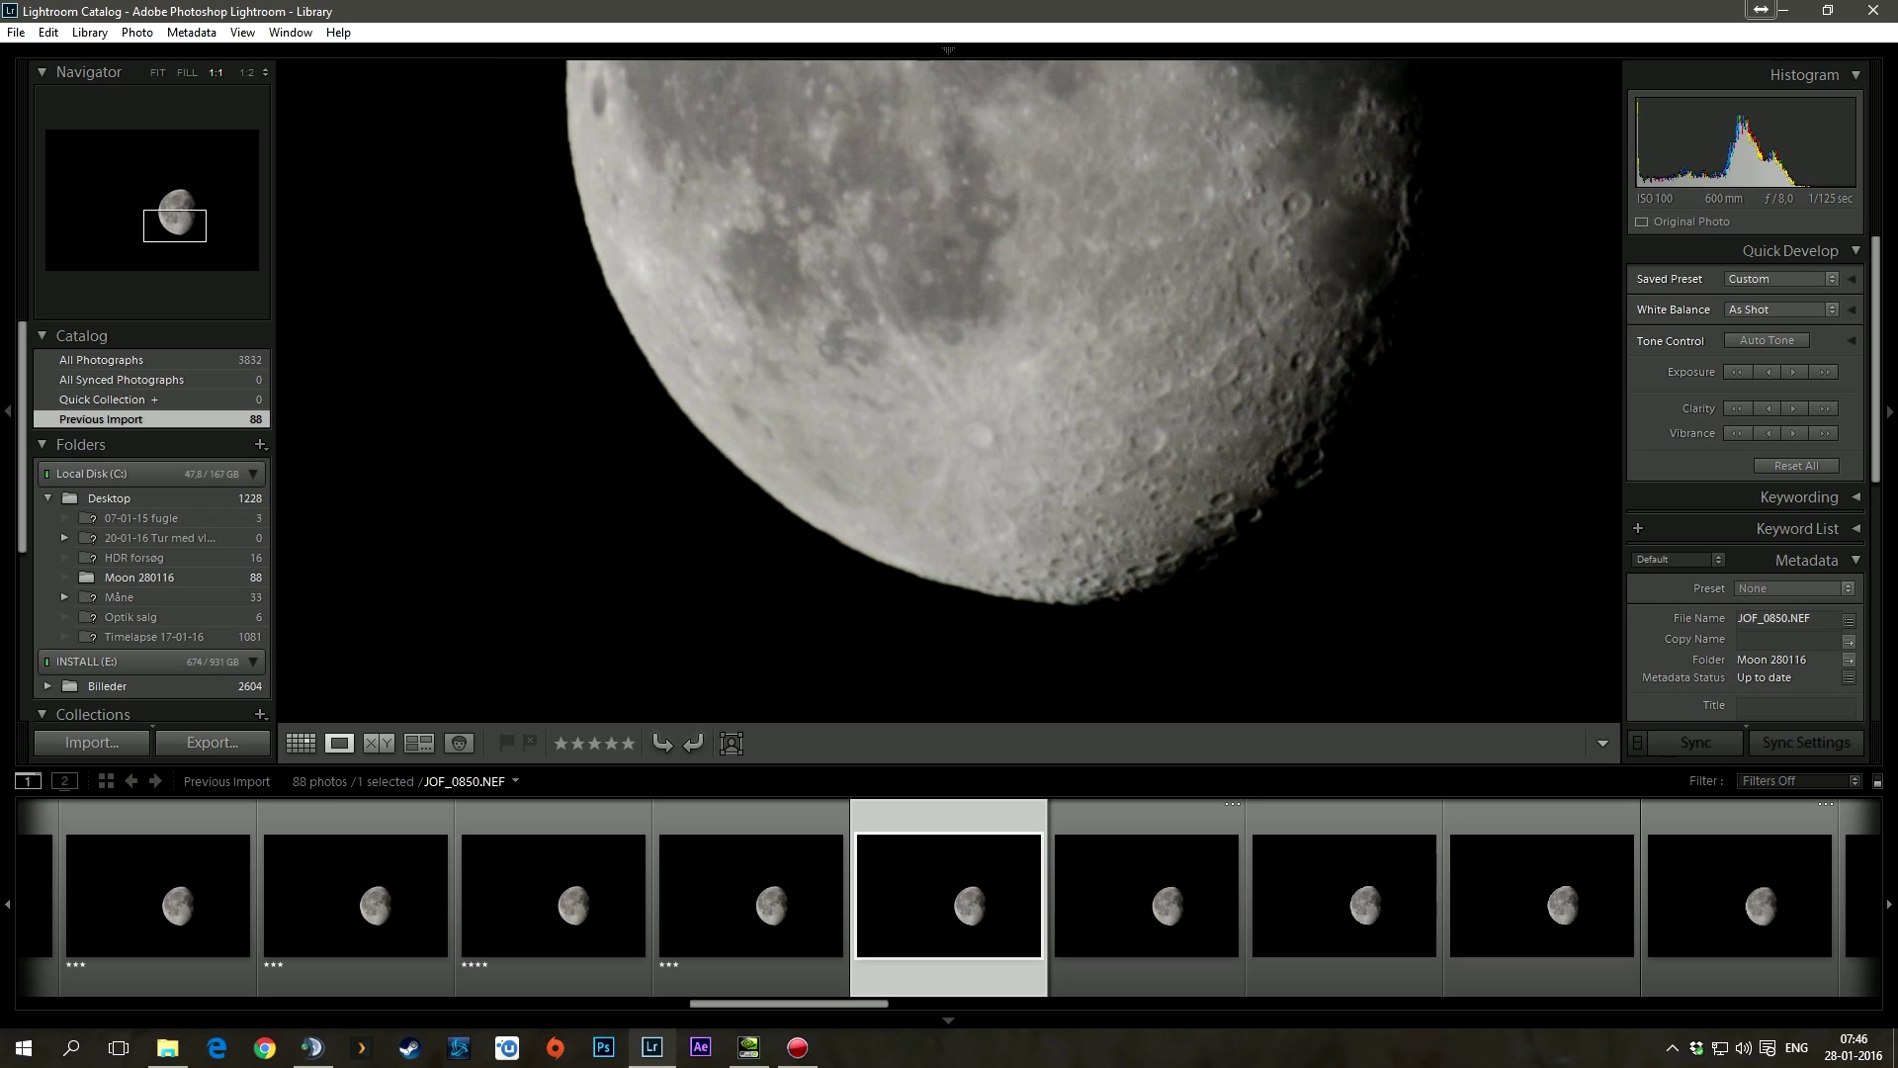
{"action": "key", "text": "3"}
{"action": "key", "text": "1"}
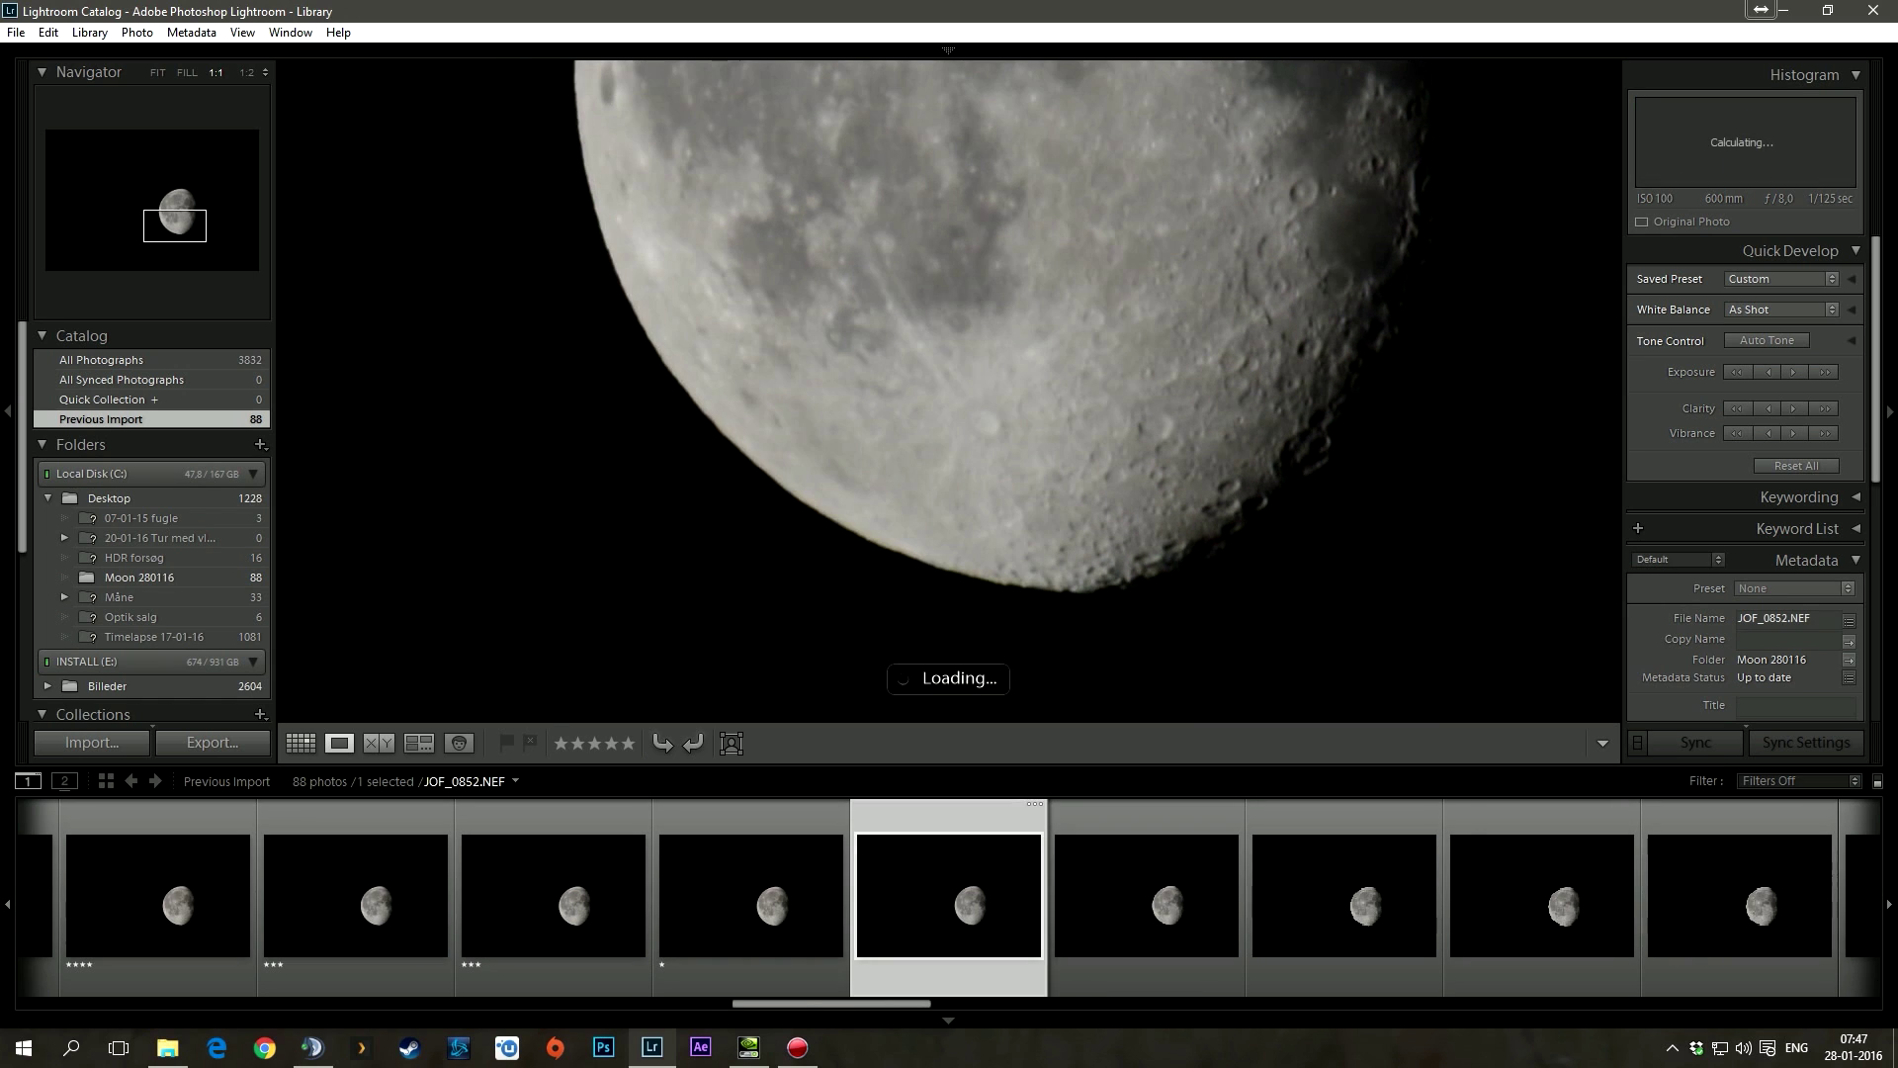
{"action": "key", "text": "1"}
{"action": "key", "text": "3"}
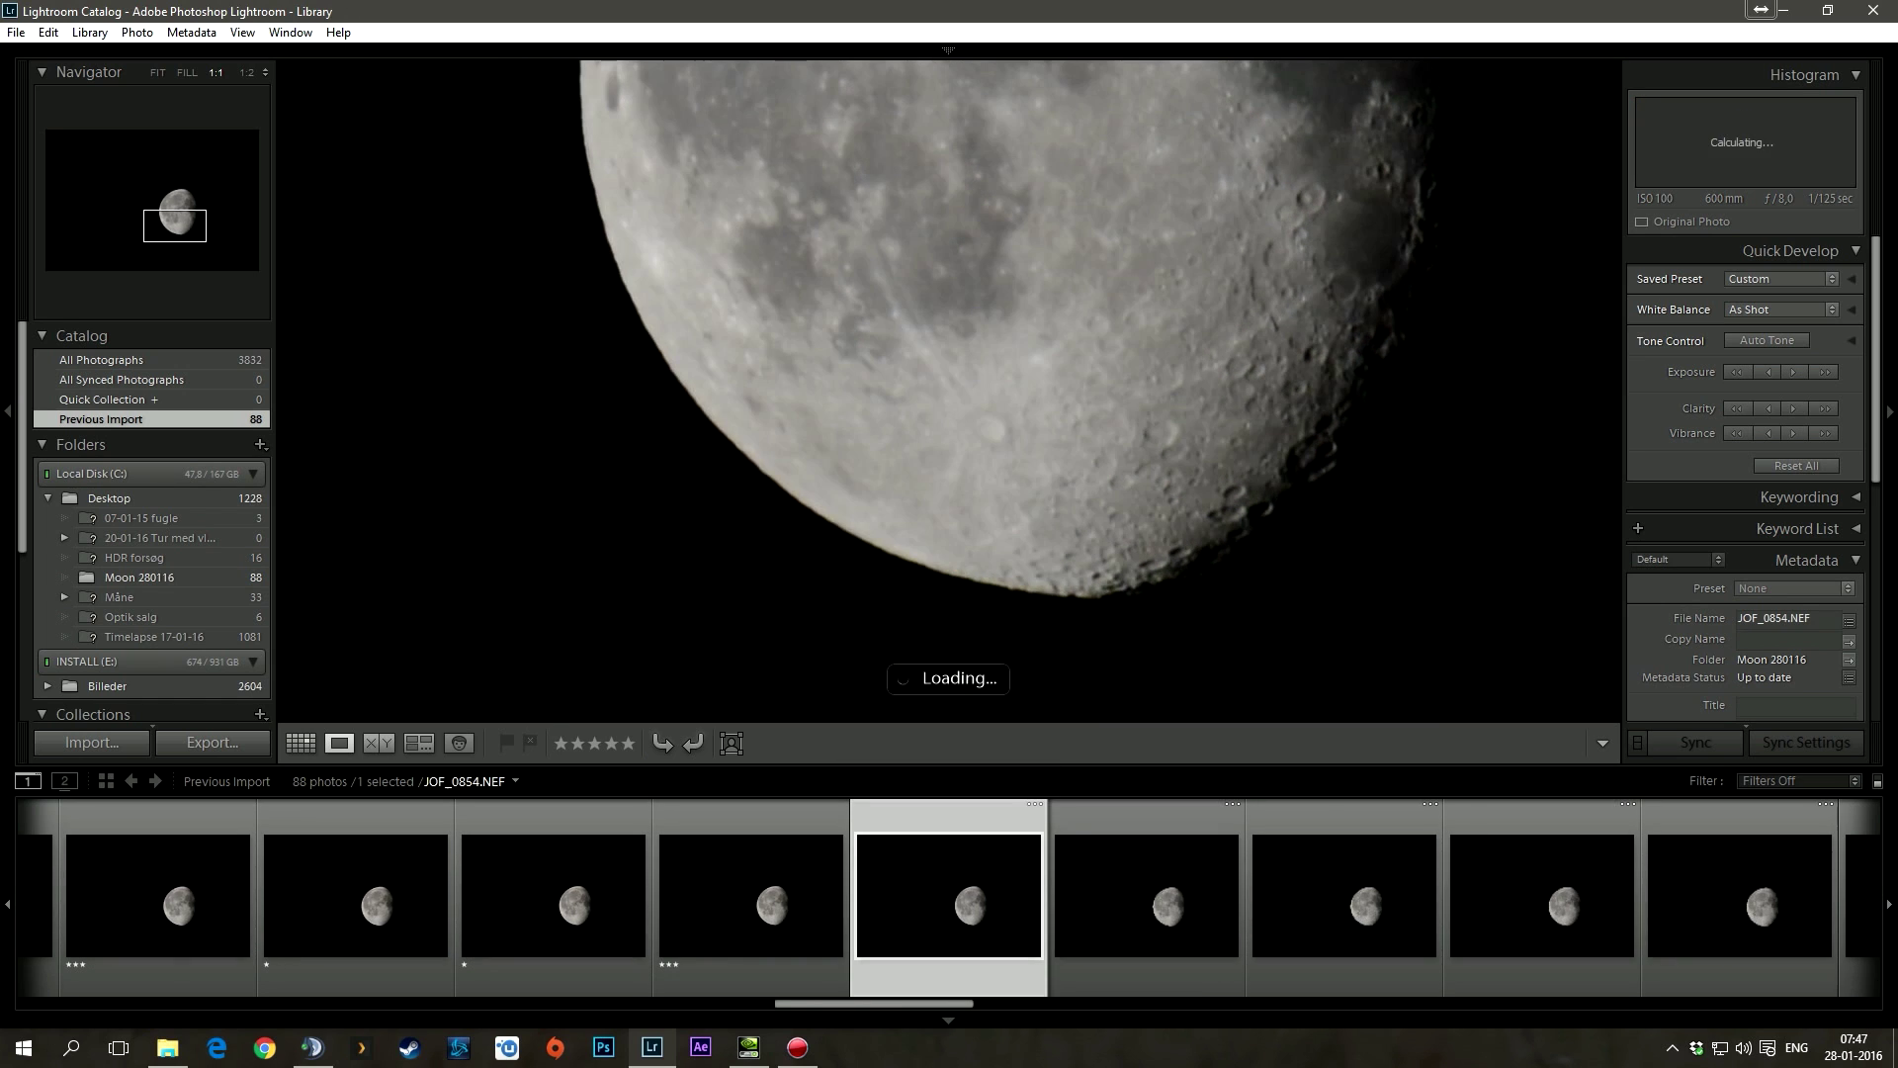
{"action": "key", "text": "1"}
{"action": "key", "text": "1"}
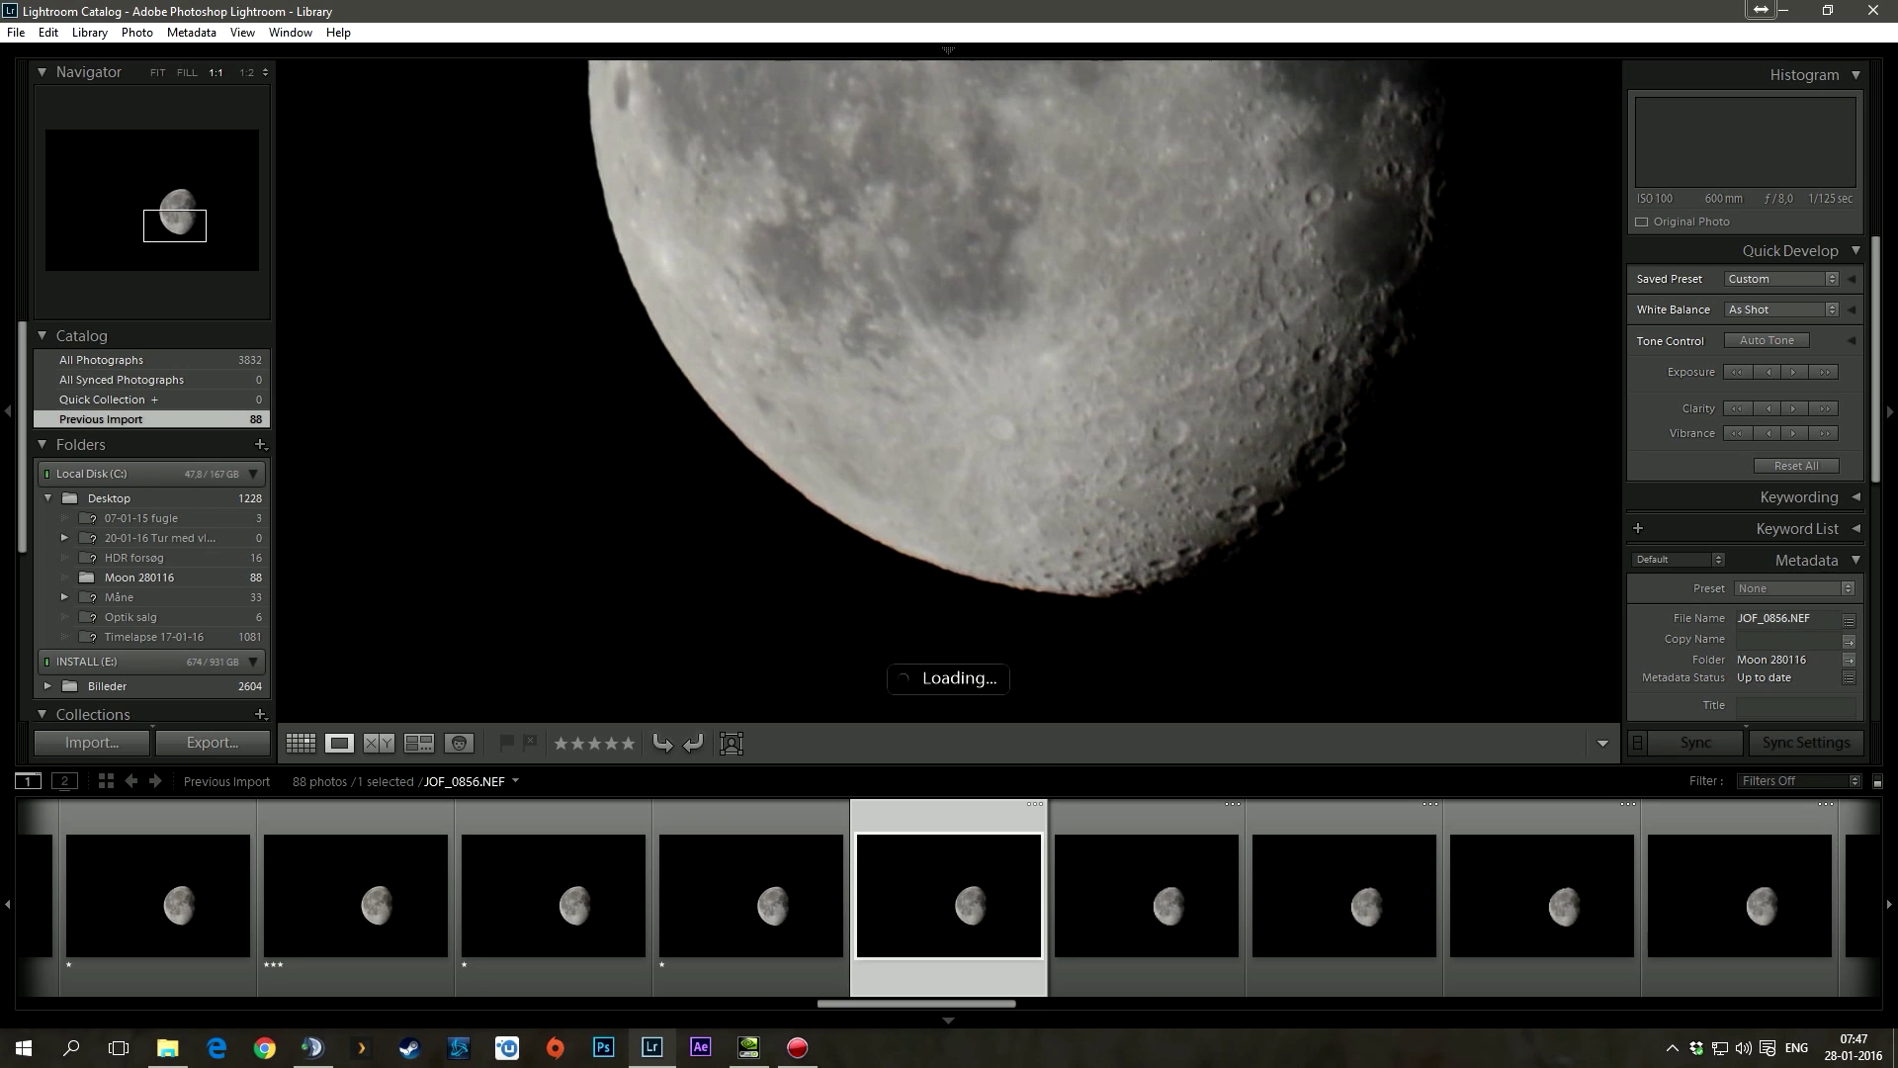
{"action": "key", "text": "3"}
{"action": "key", "text": "1"}
{"action": "key", "text": "4"}
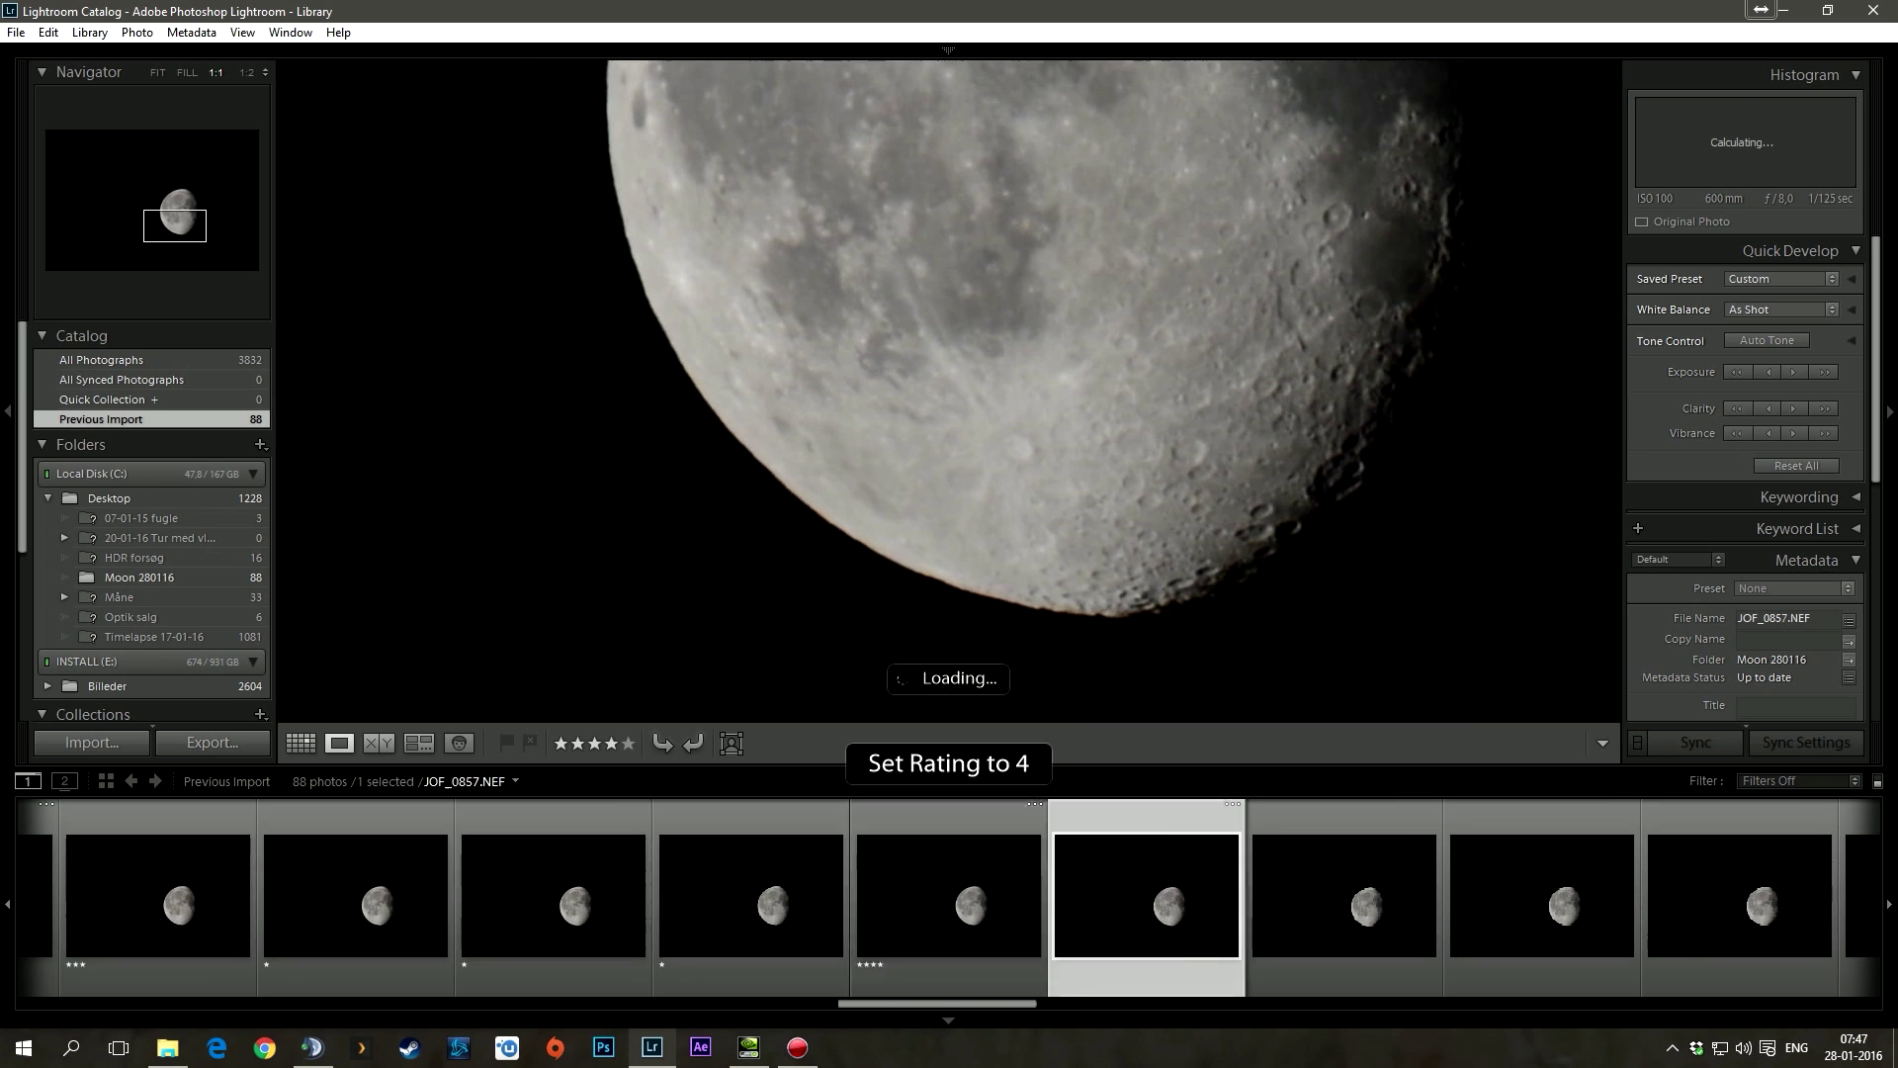
{"action": "key", "text": "1"}
{"action": "key", "text": "1"}
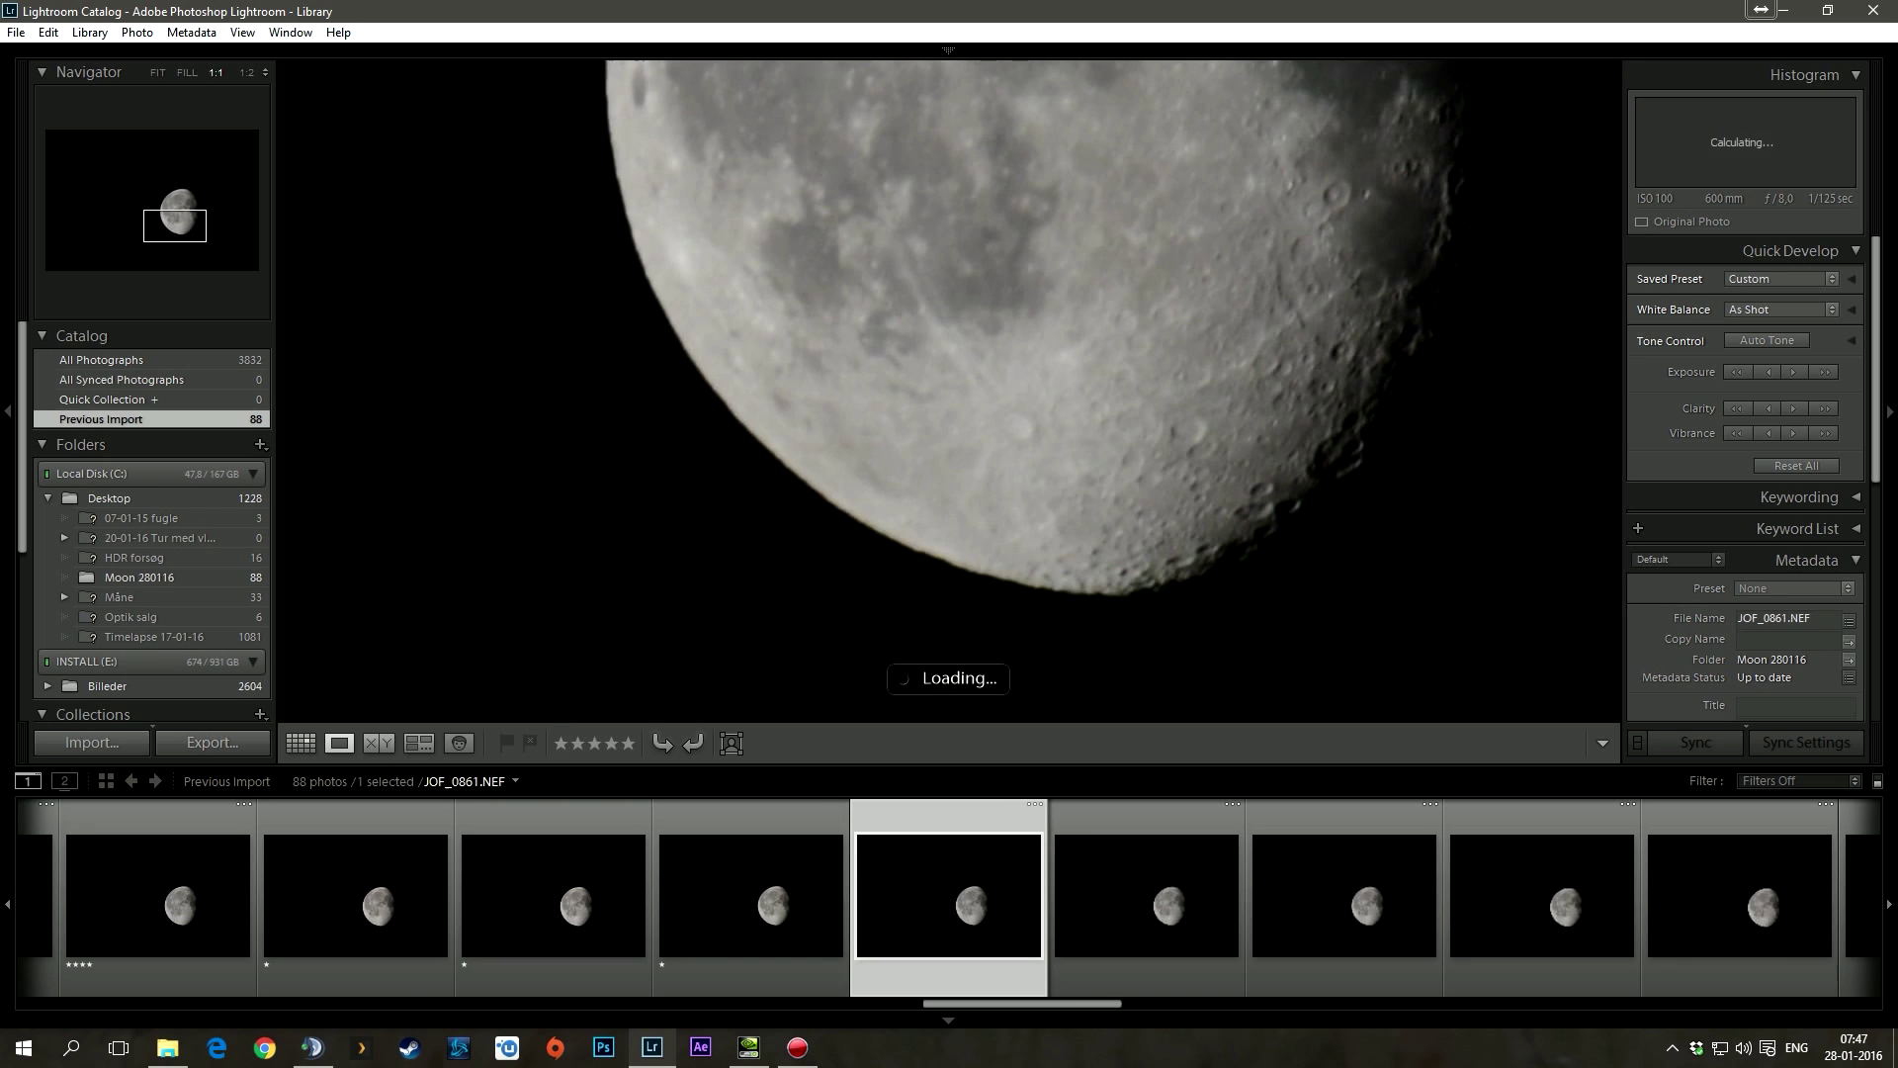
Give one star to the blurry frames JOF_0863 through JOF_0870
{"action": "key", "text": "Right"}
{"action": "key", "text": "1"}
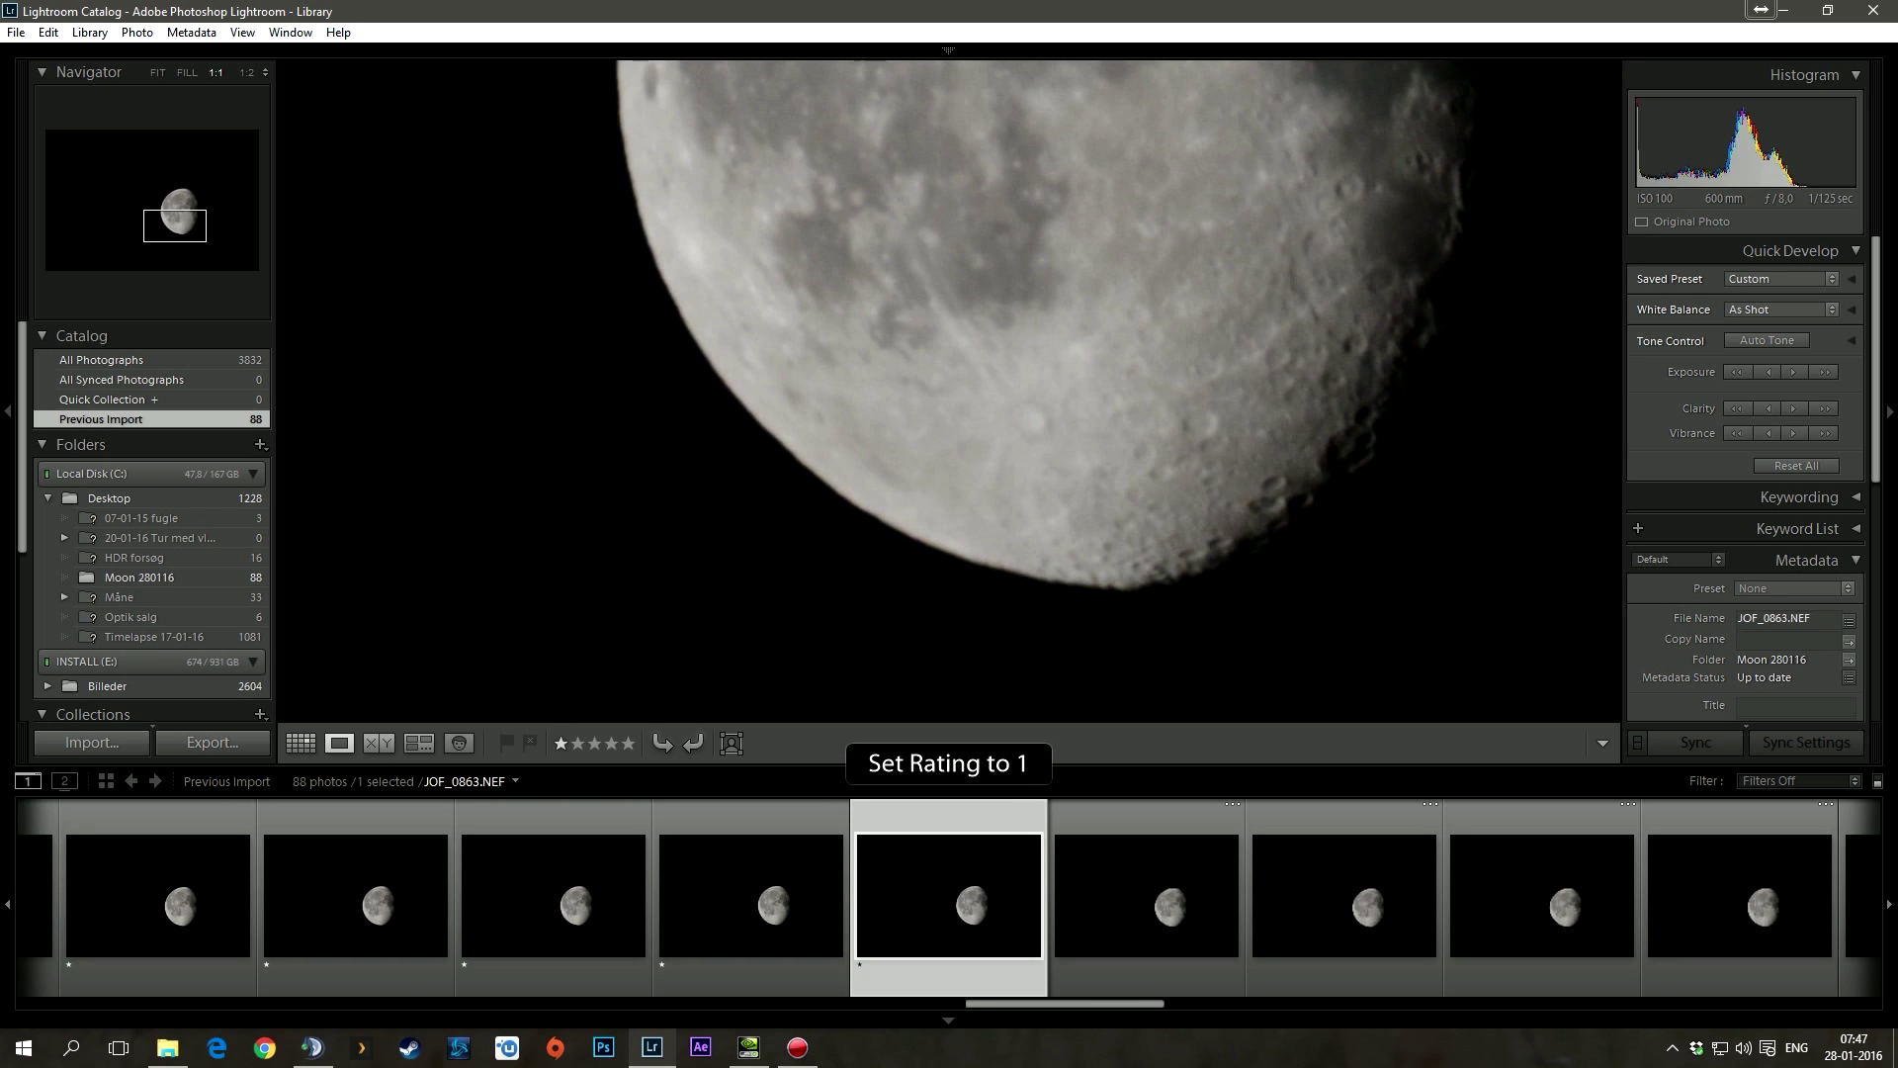
{"action": "key", "text": "Right"}
{"action": "key", "text": "1"}
{"action": "key", "text": "Right"}
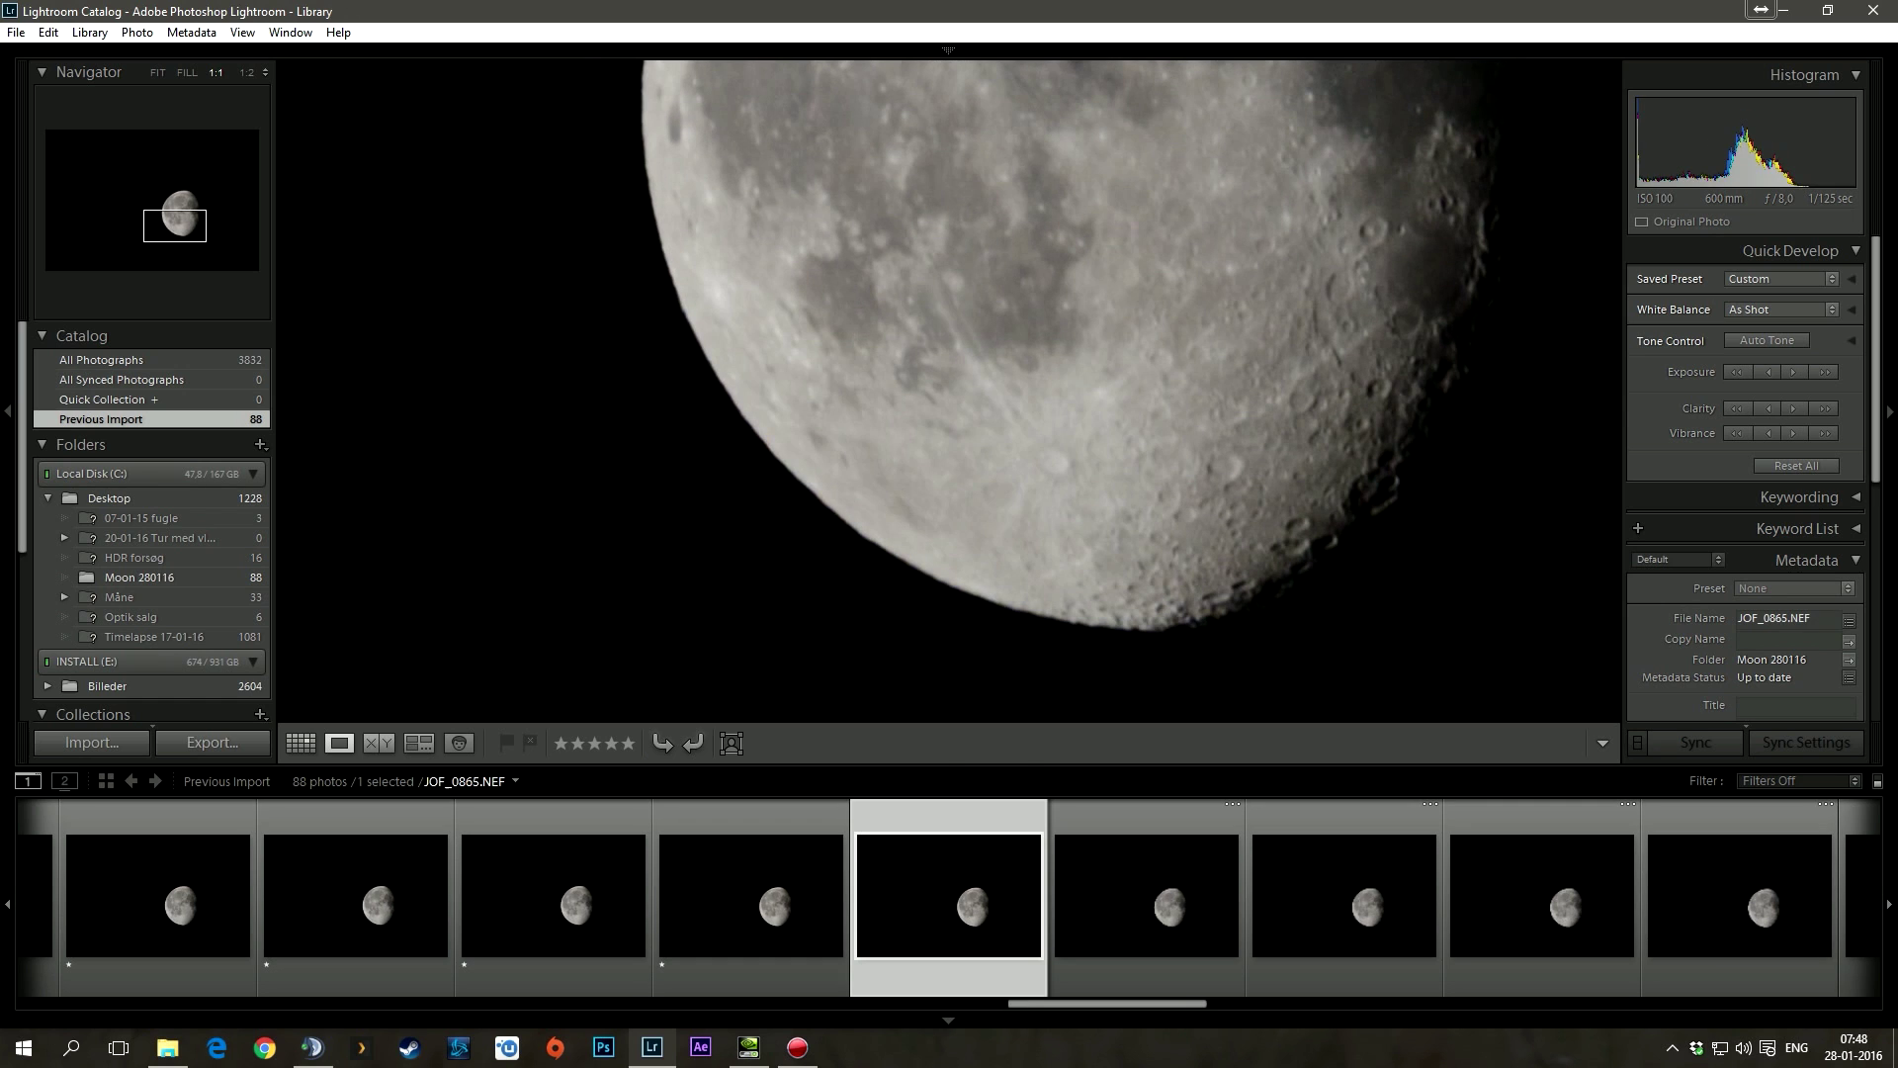
{"action": "key", "text": "Right"}
{"action": "key", "text": "1"}
{"action": "key", "text": "Right"}
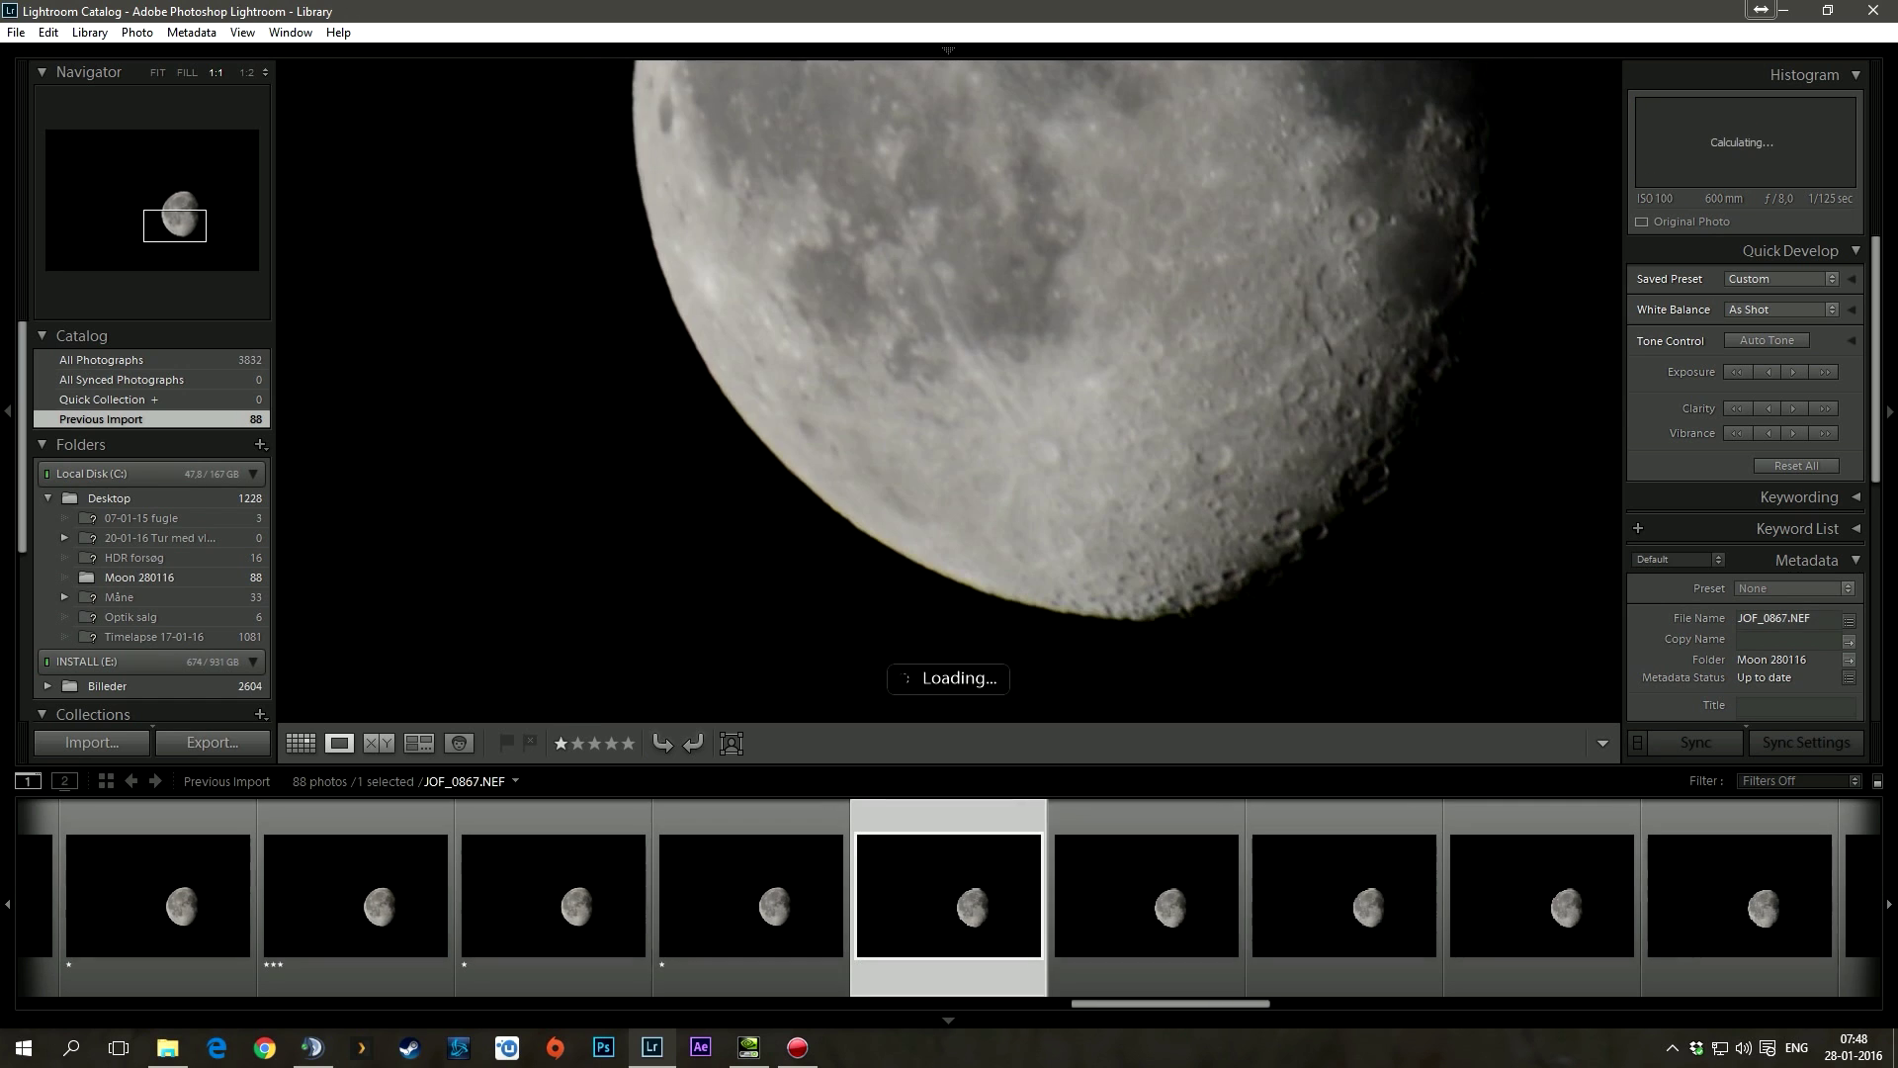
{"action": "key", "text": "1"}
{"action": "key", "text": "Right"}
{"action": "key", "text": "Right"}
{"action": "key", "text": "1"}
{"action": "key", "text": "Right"}
Rate JOF_0871 three stars and JOF_0872–JOF_0873 one star
{"action": "key", "text": "Right"}
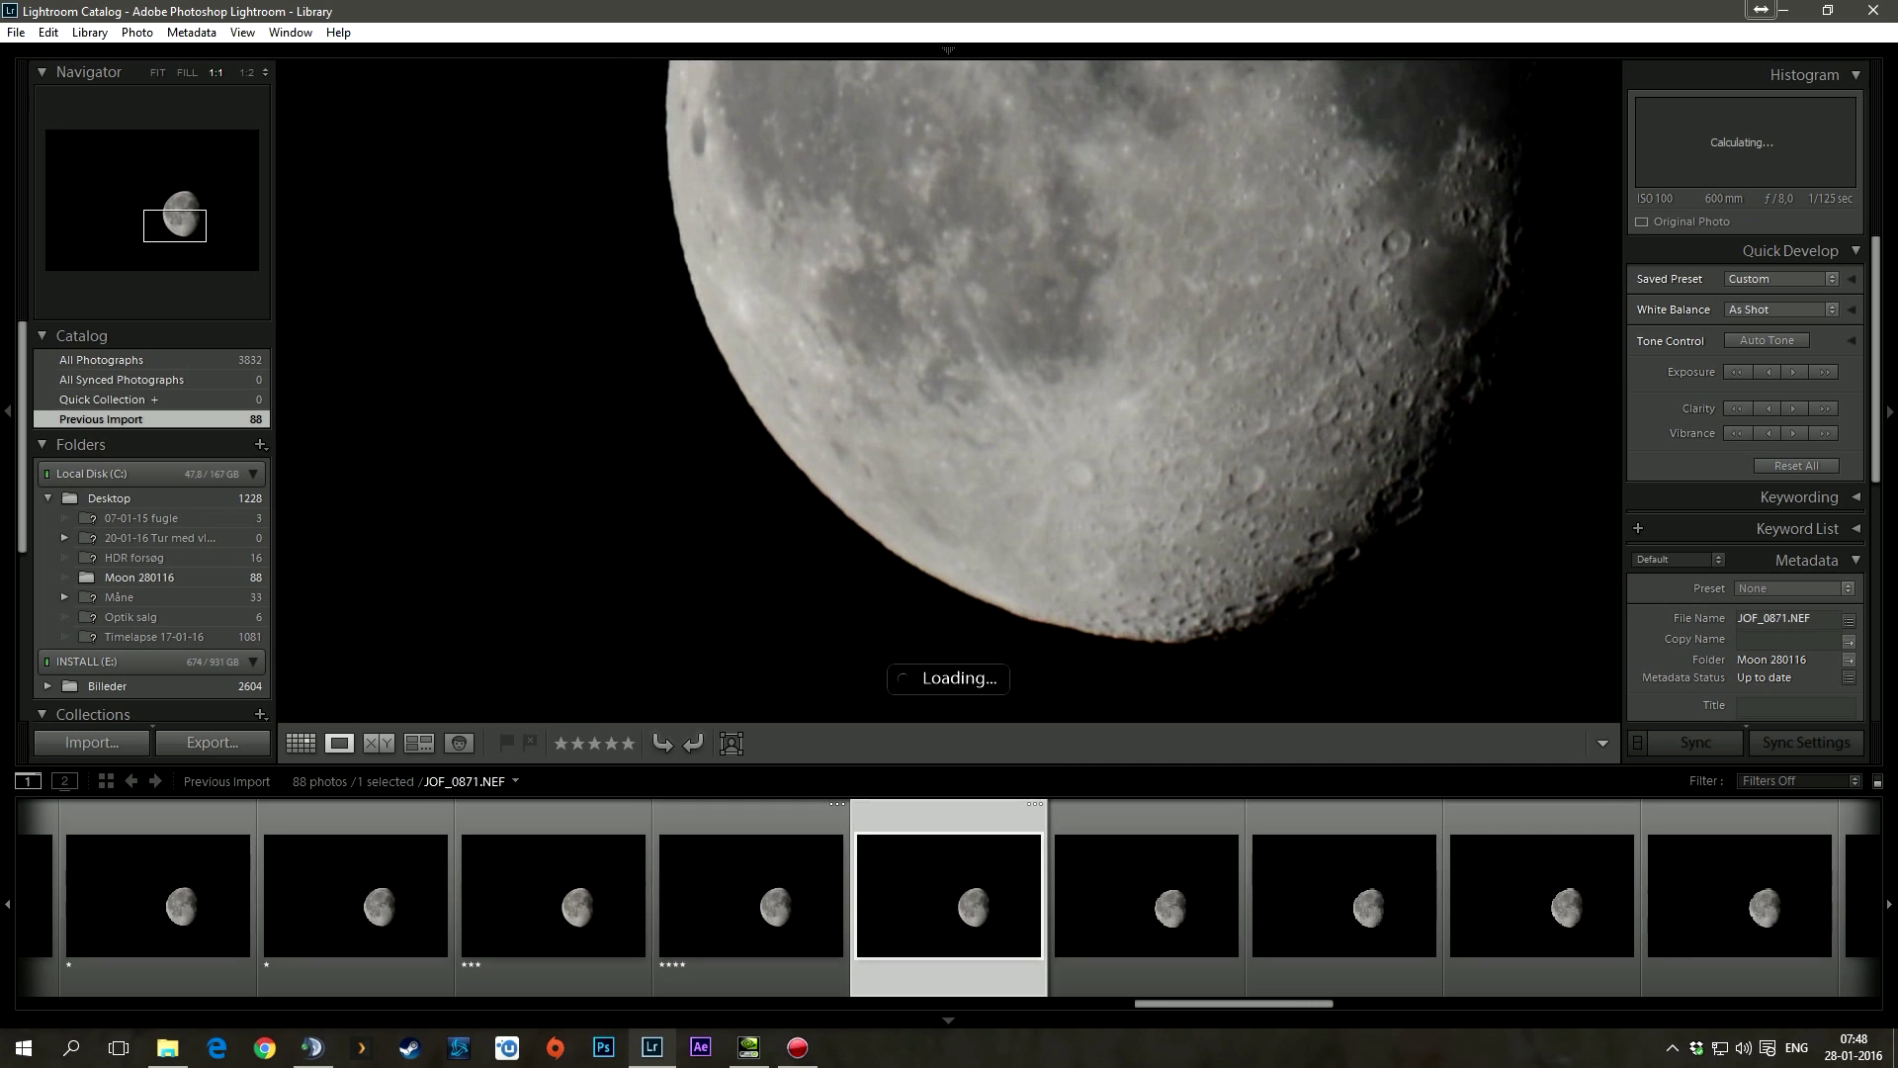
{"action": "key", "text": "3"}
{"action": "key", "text": "Right"}
{"action": "key", "text": "1"}
{"action": "key", "text": "Right"}
{"action": "key", "text": "5"}
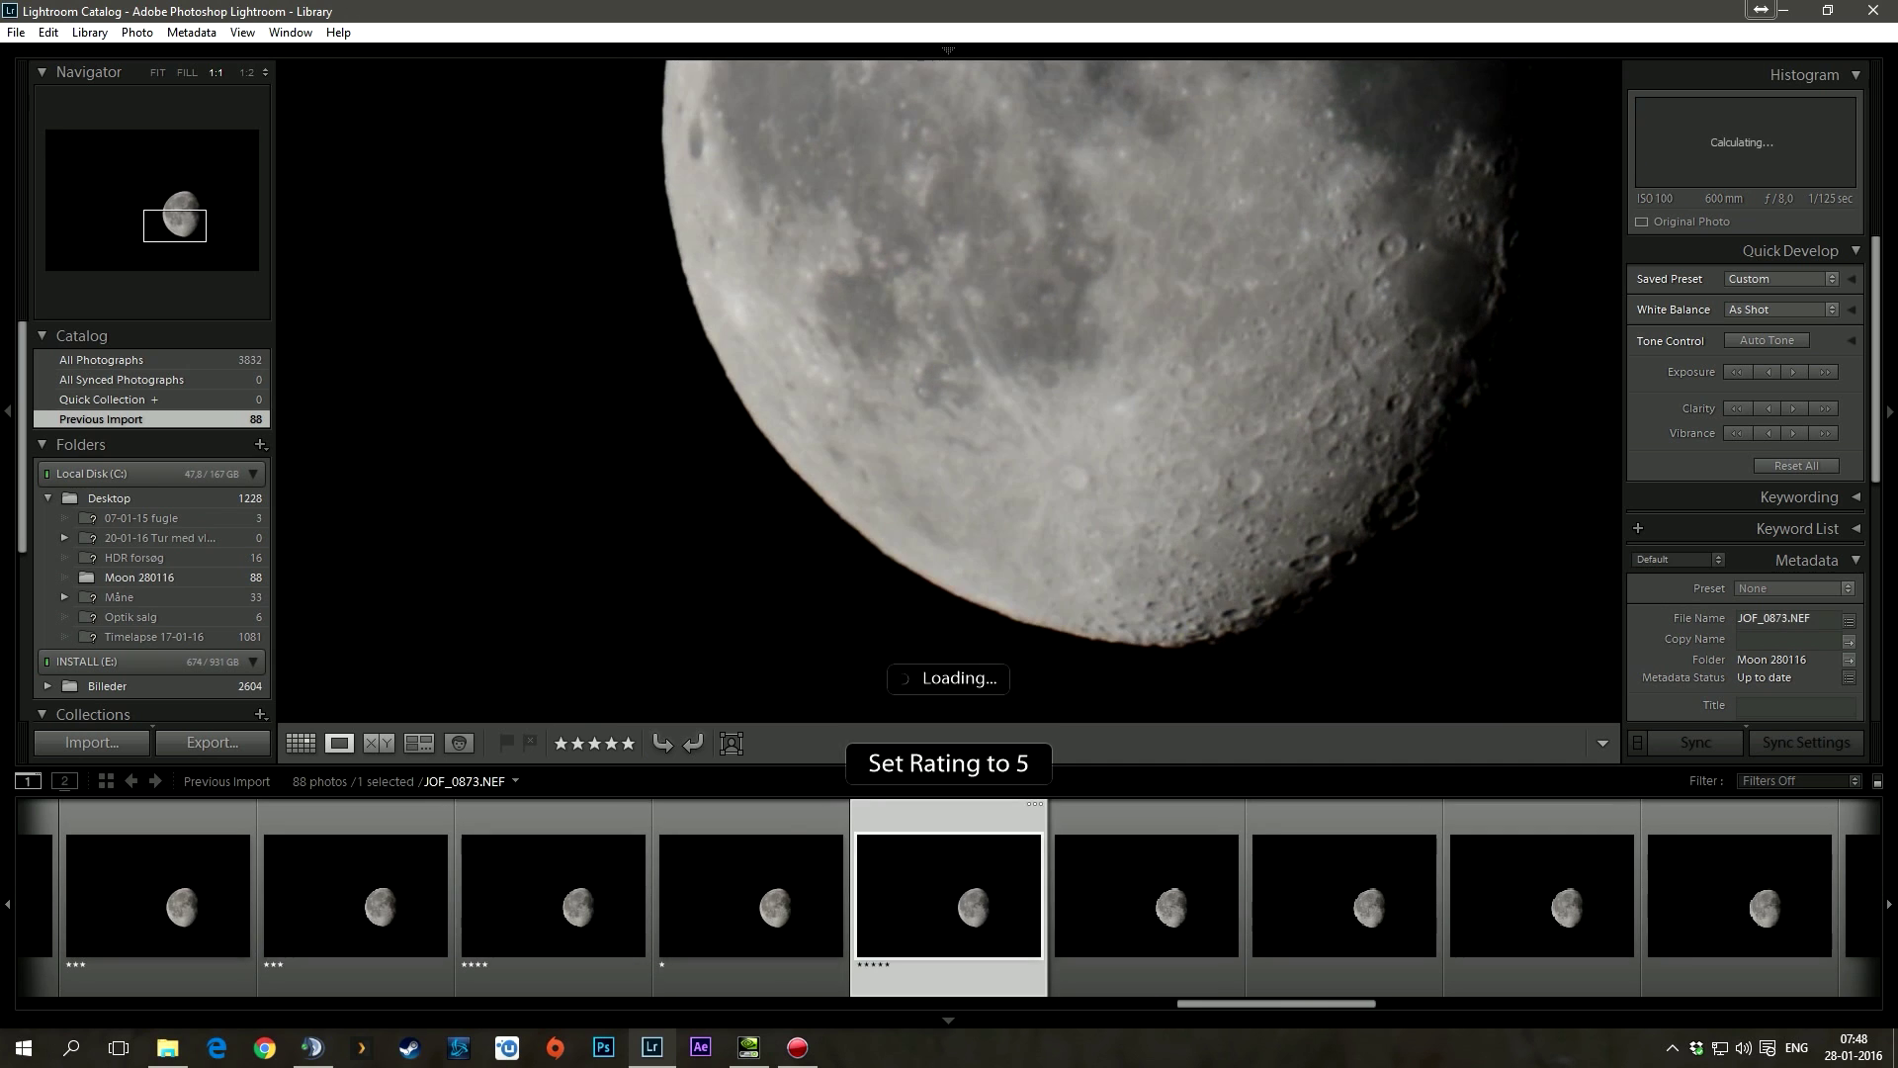
{"action": "key", "text": "1"}
Give JOF_0875 and JOF_0876 one star and JOF_0878–JOF_0879 three stars
{"action": "key", "text": "Right"}
{"action": "key", "text": "Right"}
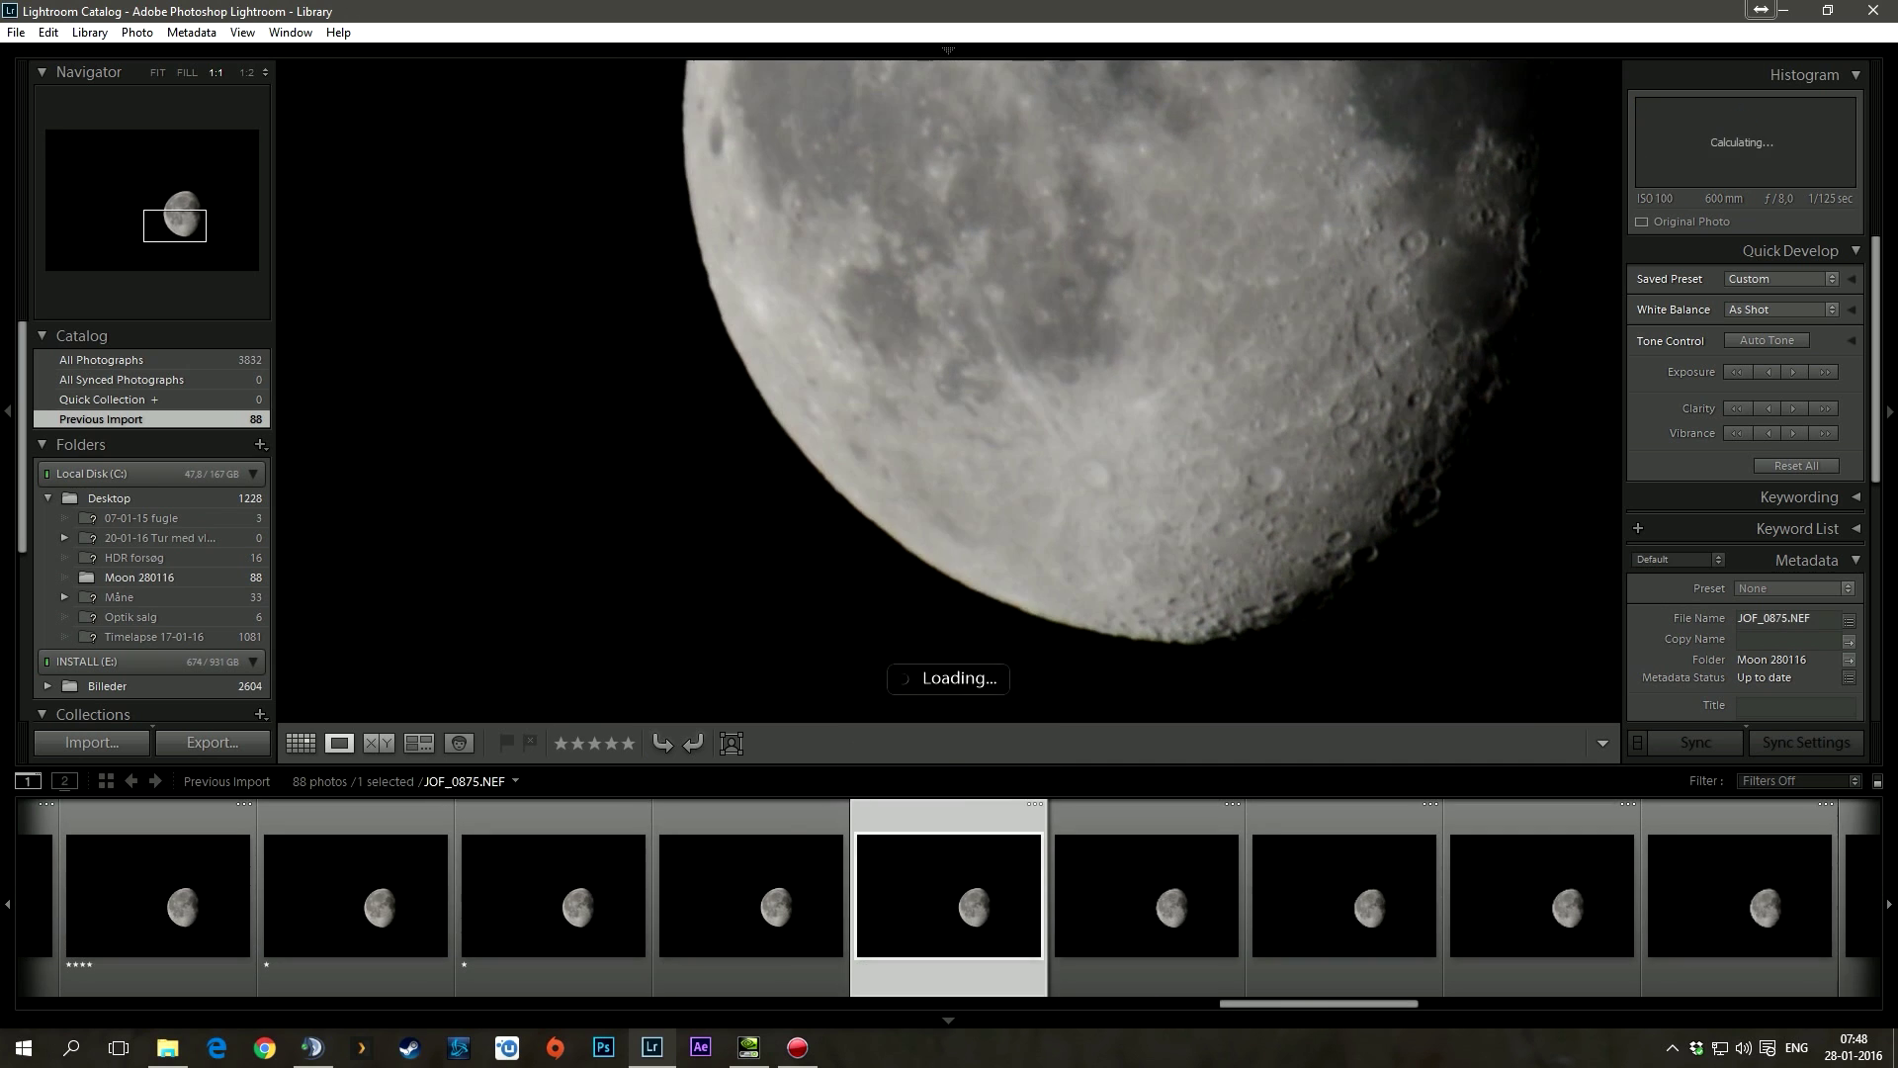
{"action": "key", "text": "1"}
{"action": "key", "text": "Right"}
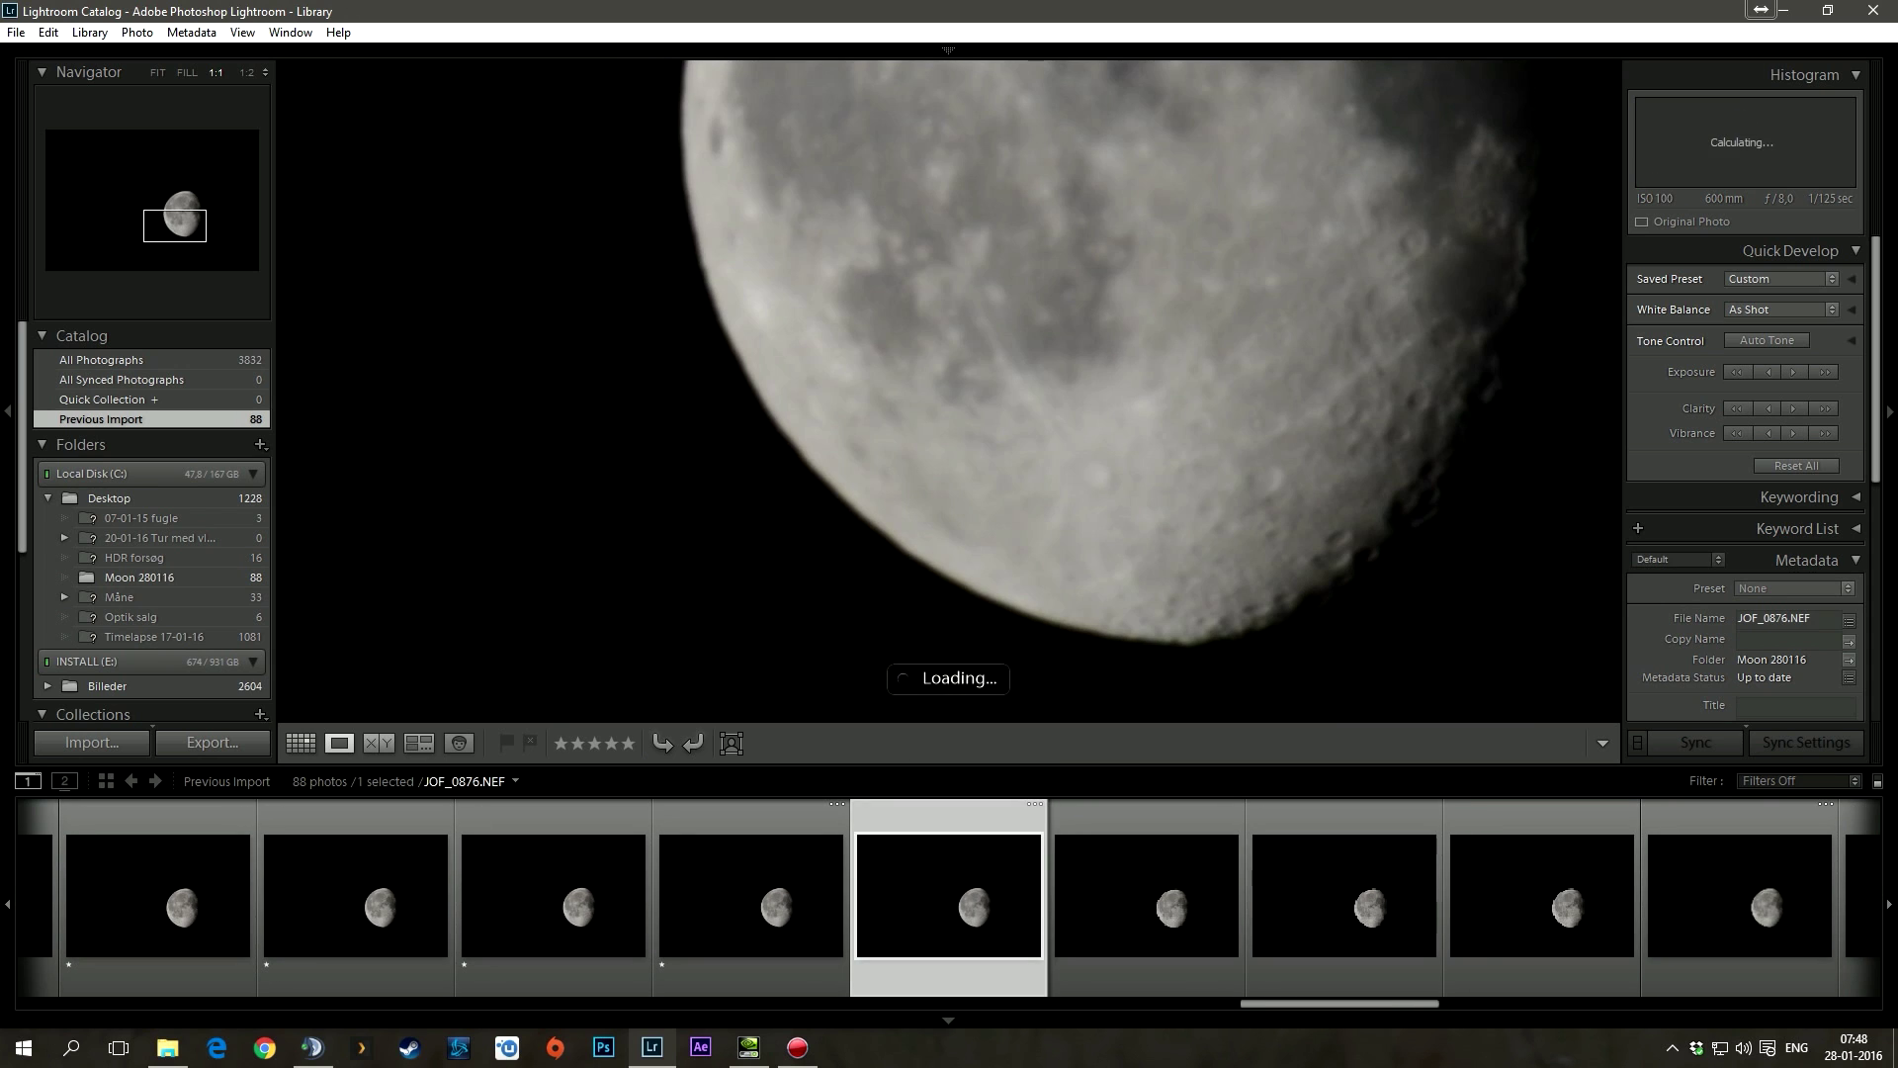
{"action": "key", "text": "1"}
{"action": "key", "text": "Right"}
{"action": "key", "text": "Right"}
{"action": "key", "text": "3"}
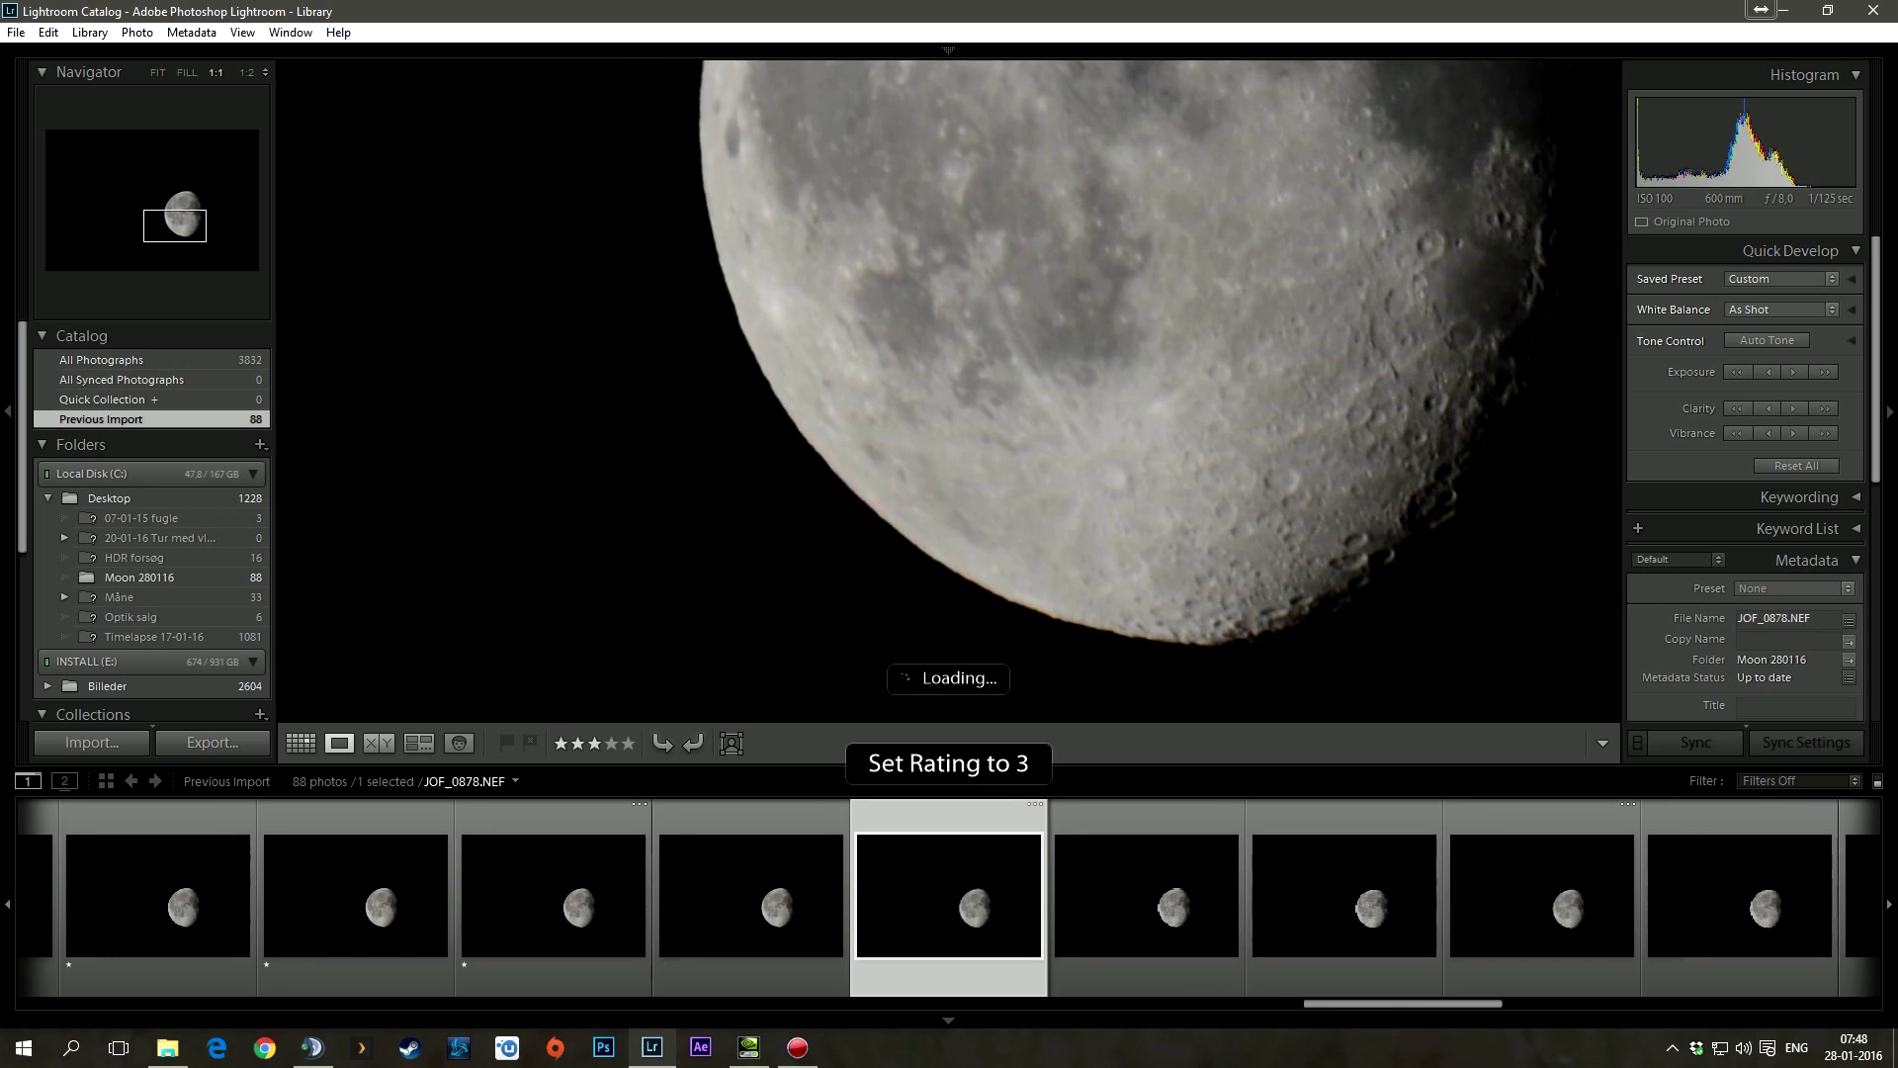
{"action": "key", "text": "Right"}
{"action": "key", "text": "3"}
Rate JOF_0881–JOF_0885 one star, except JOF_0882 at three stars
{"action": "key", "text": "Right"}
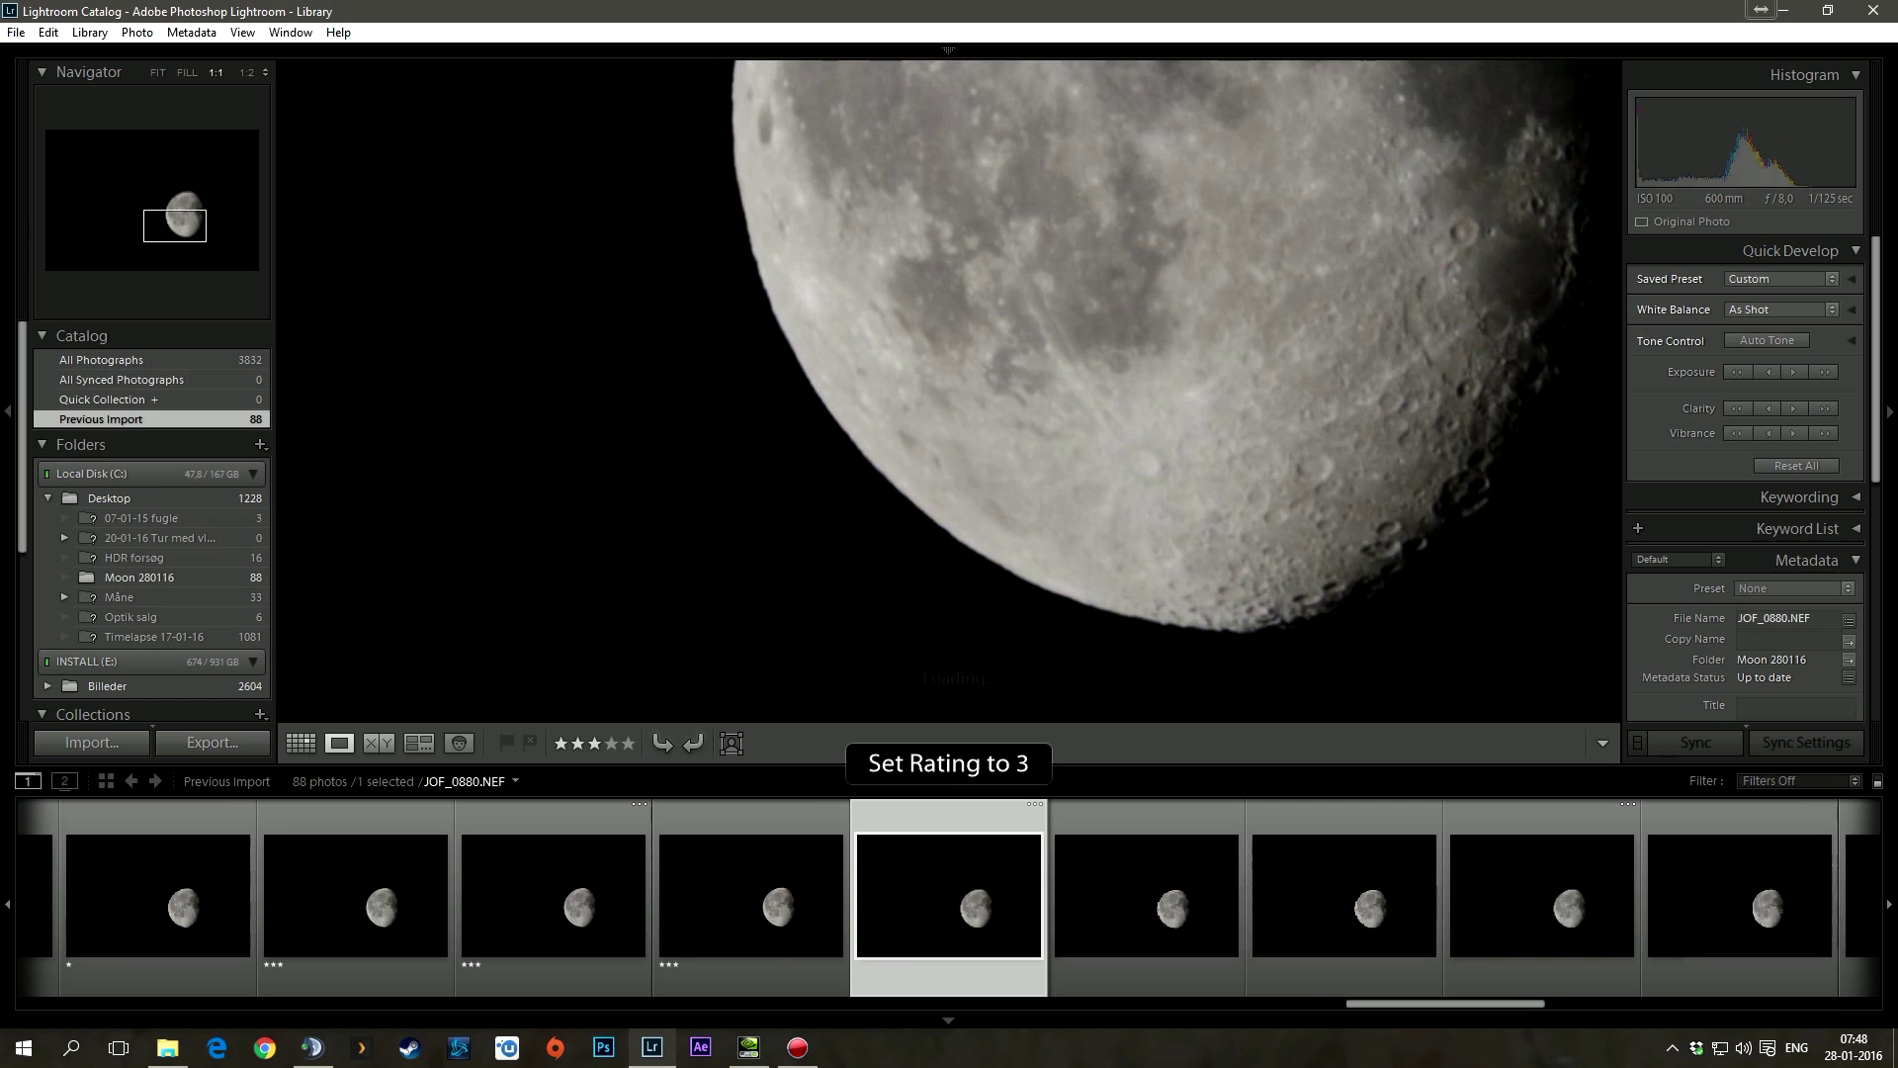
{"action": "key", "text": "Right"}
{"action": "key", "text": "1"}
{"action": "key", "text": "Right"}
{"action": "key", "text": "3"}
{"action": "key", "text": "Right"}
{"action": "key", "text": "1"}
{"action": "key", "text": "Right"}
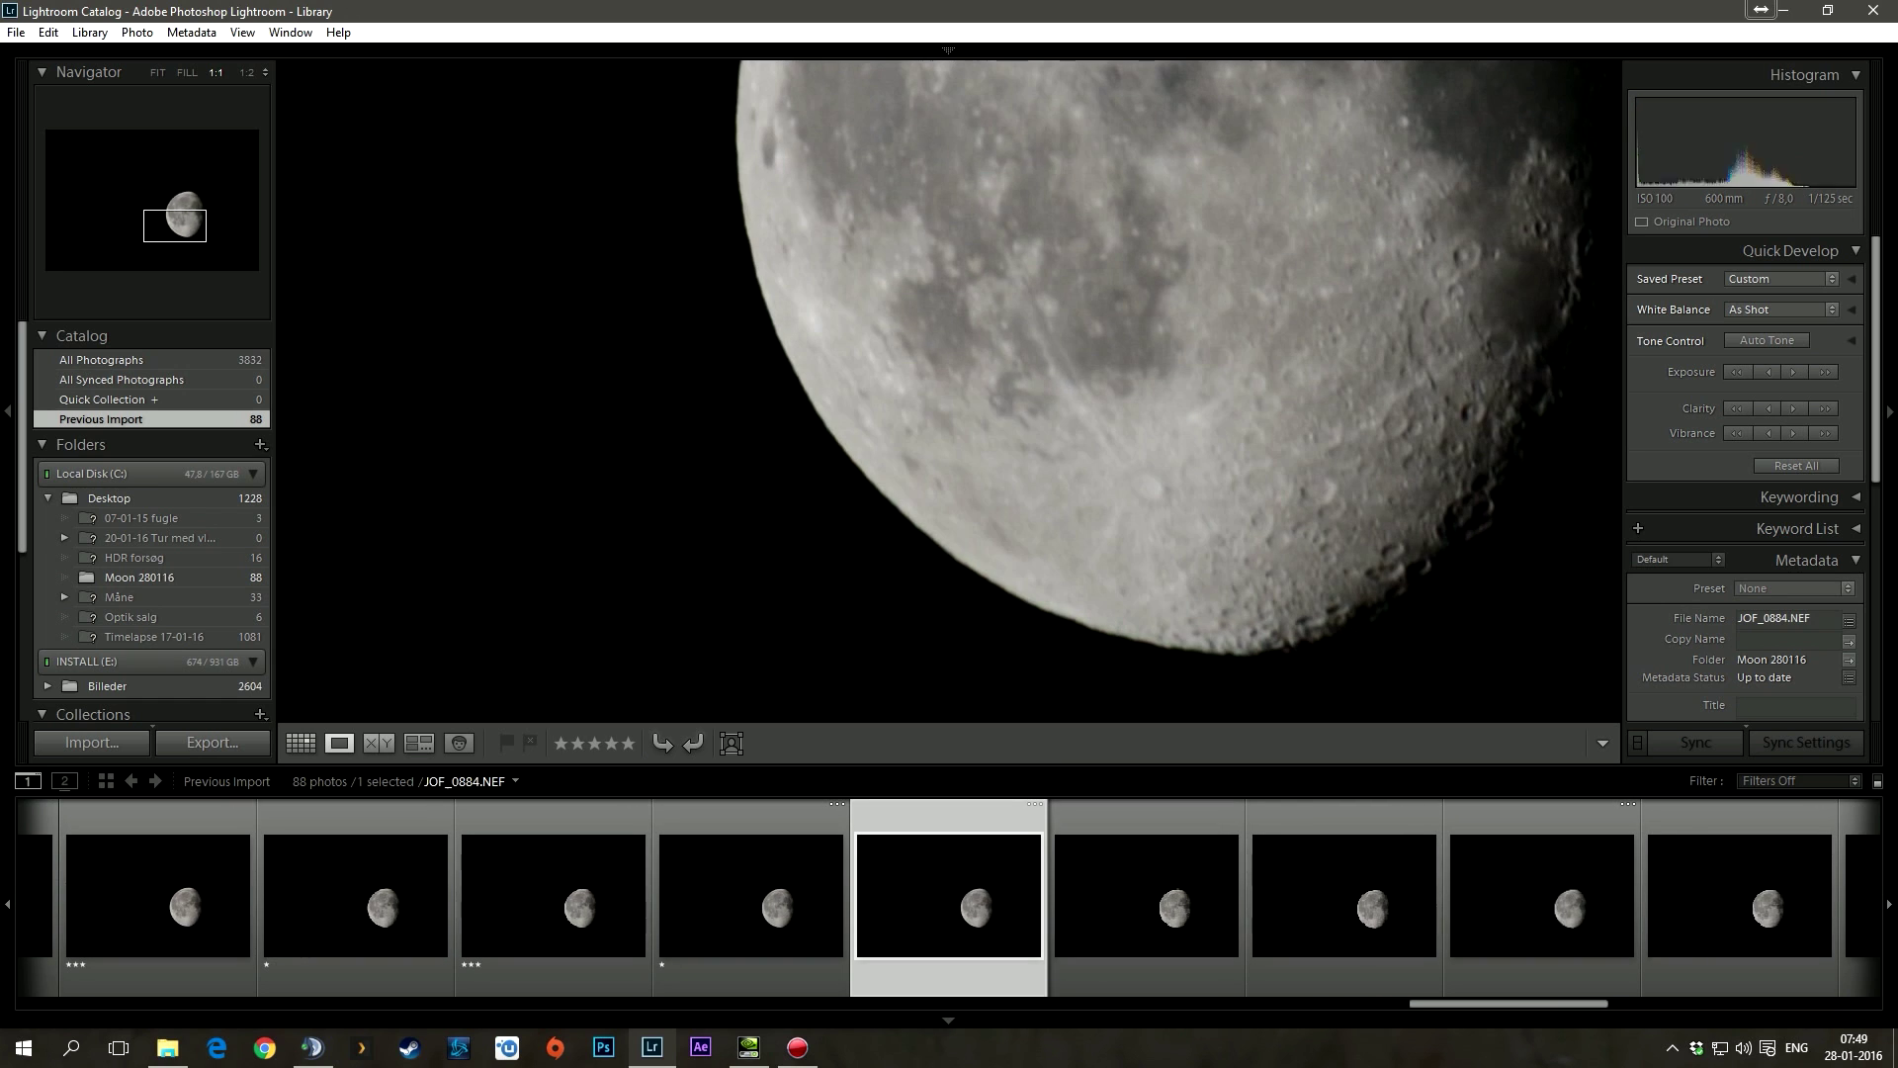
{"action": "key", "text": "1"}
{"action": "key", "text": "Right"}
{"action": "key", "text": "1"}
{"action": "key", "text": "Right"}
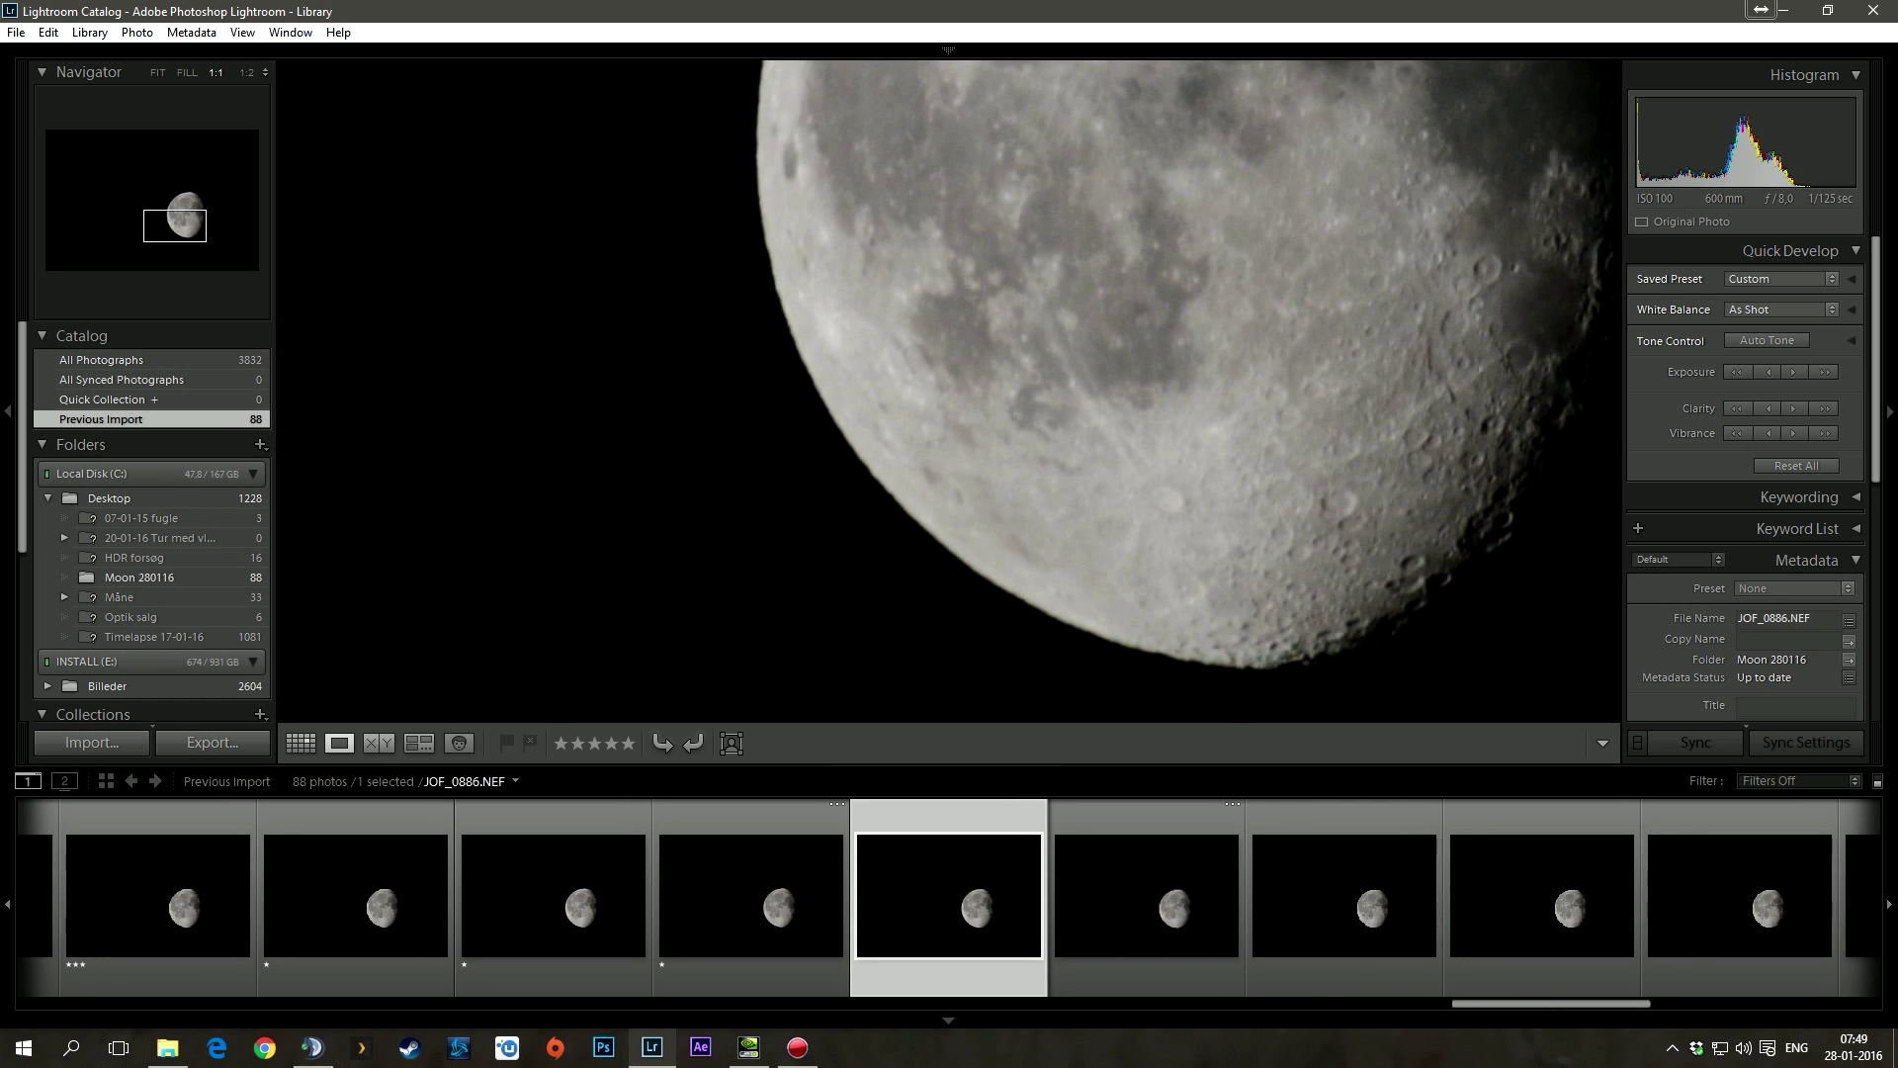
Give one star to the blurry frames JOF_0886 through JOF_0894
{"action": "key", "text": "1"}
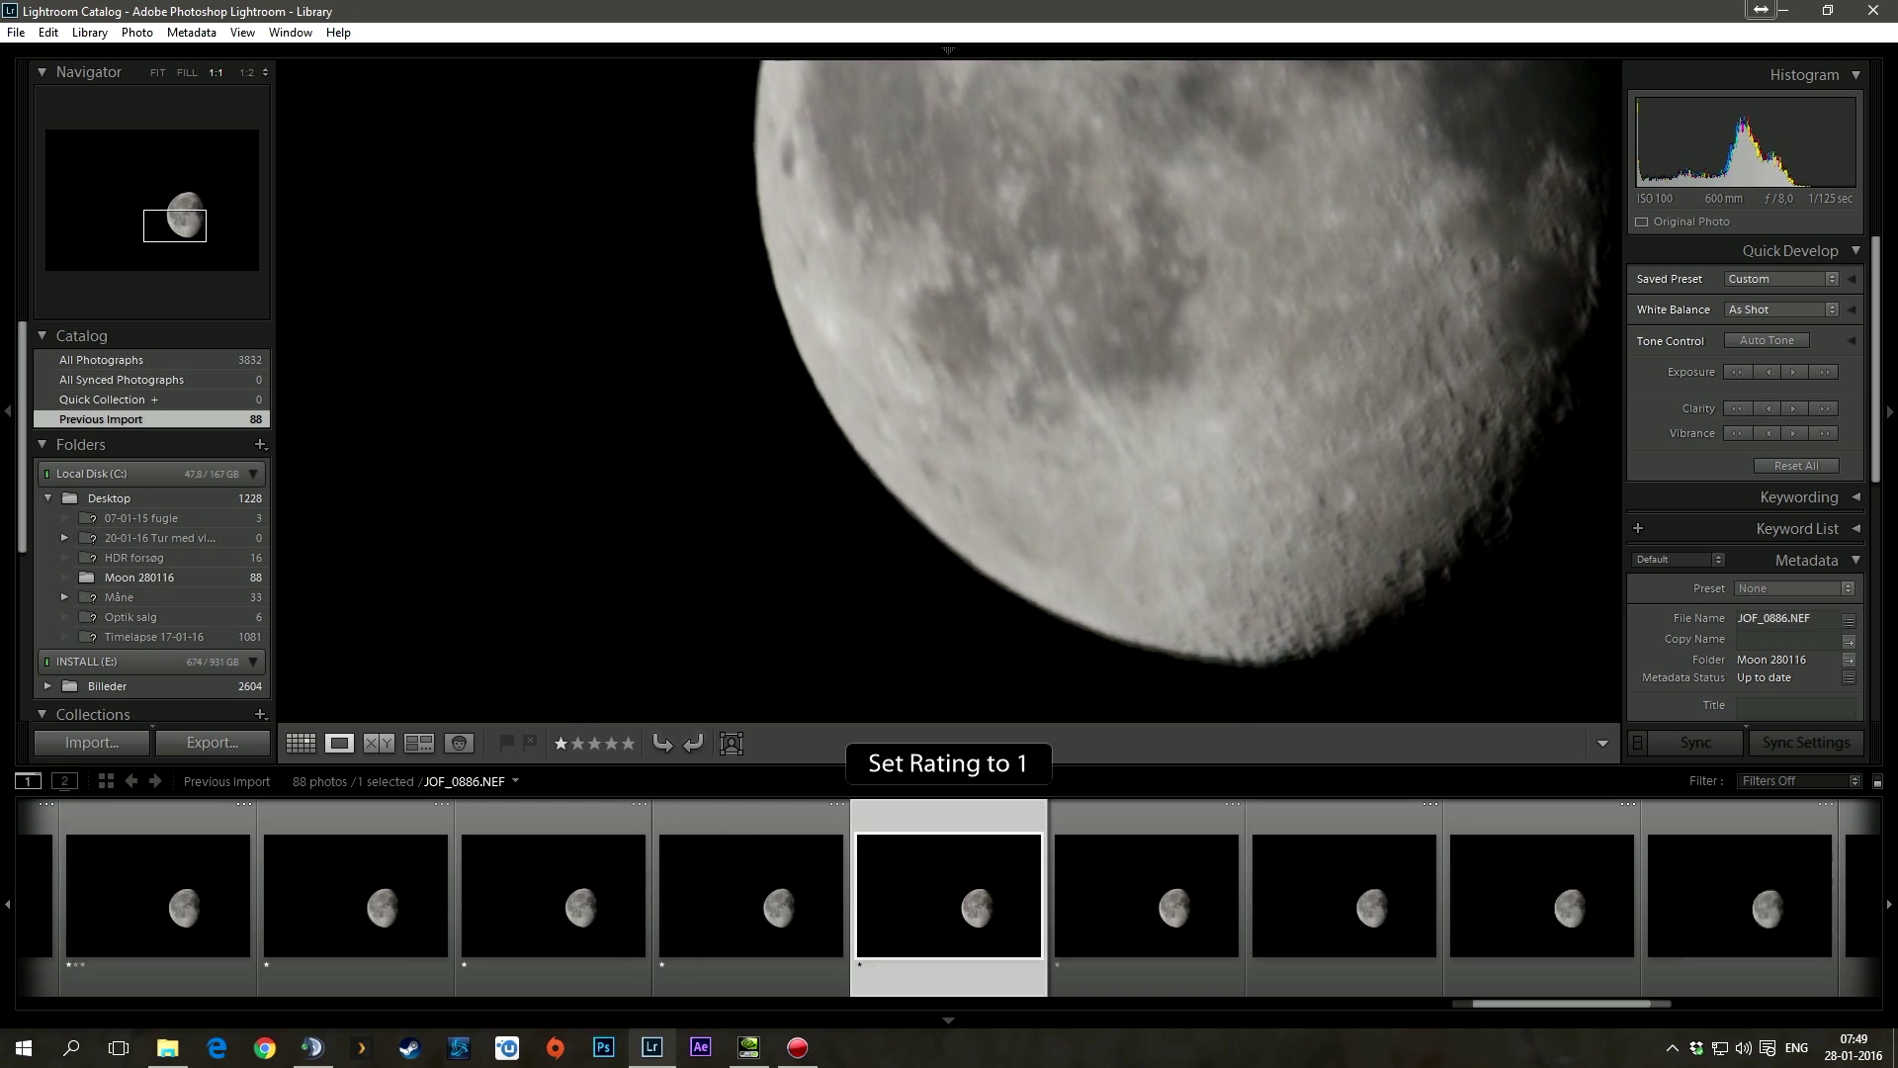
{"action": "key", "text": "Right"}
{"action": "key", "text": "Right"}
{"action": "key", "text": "1"}
{"action": "key", "text": "Right"}
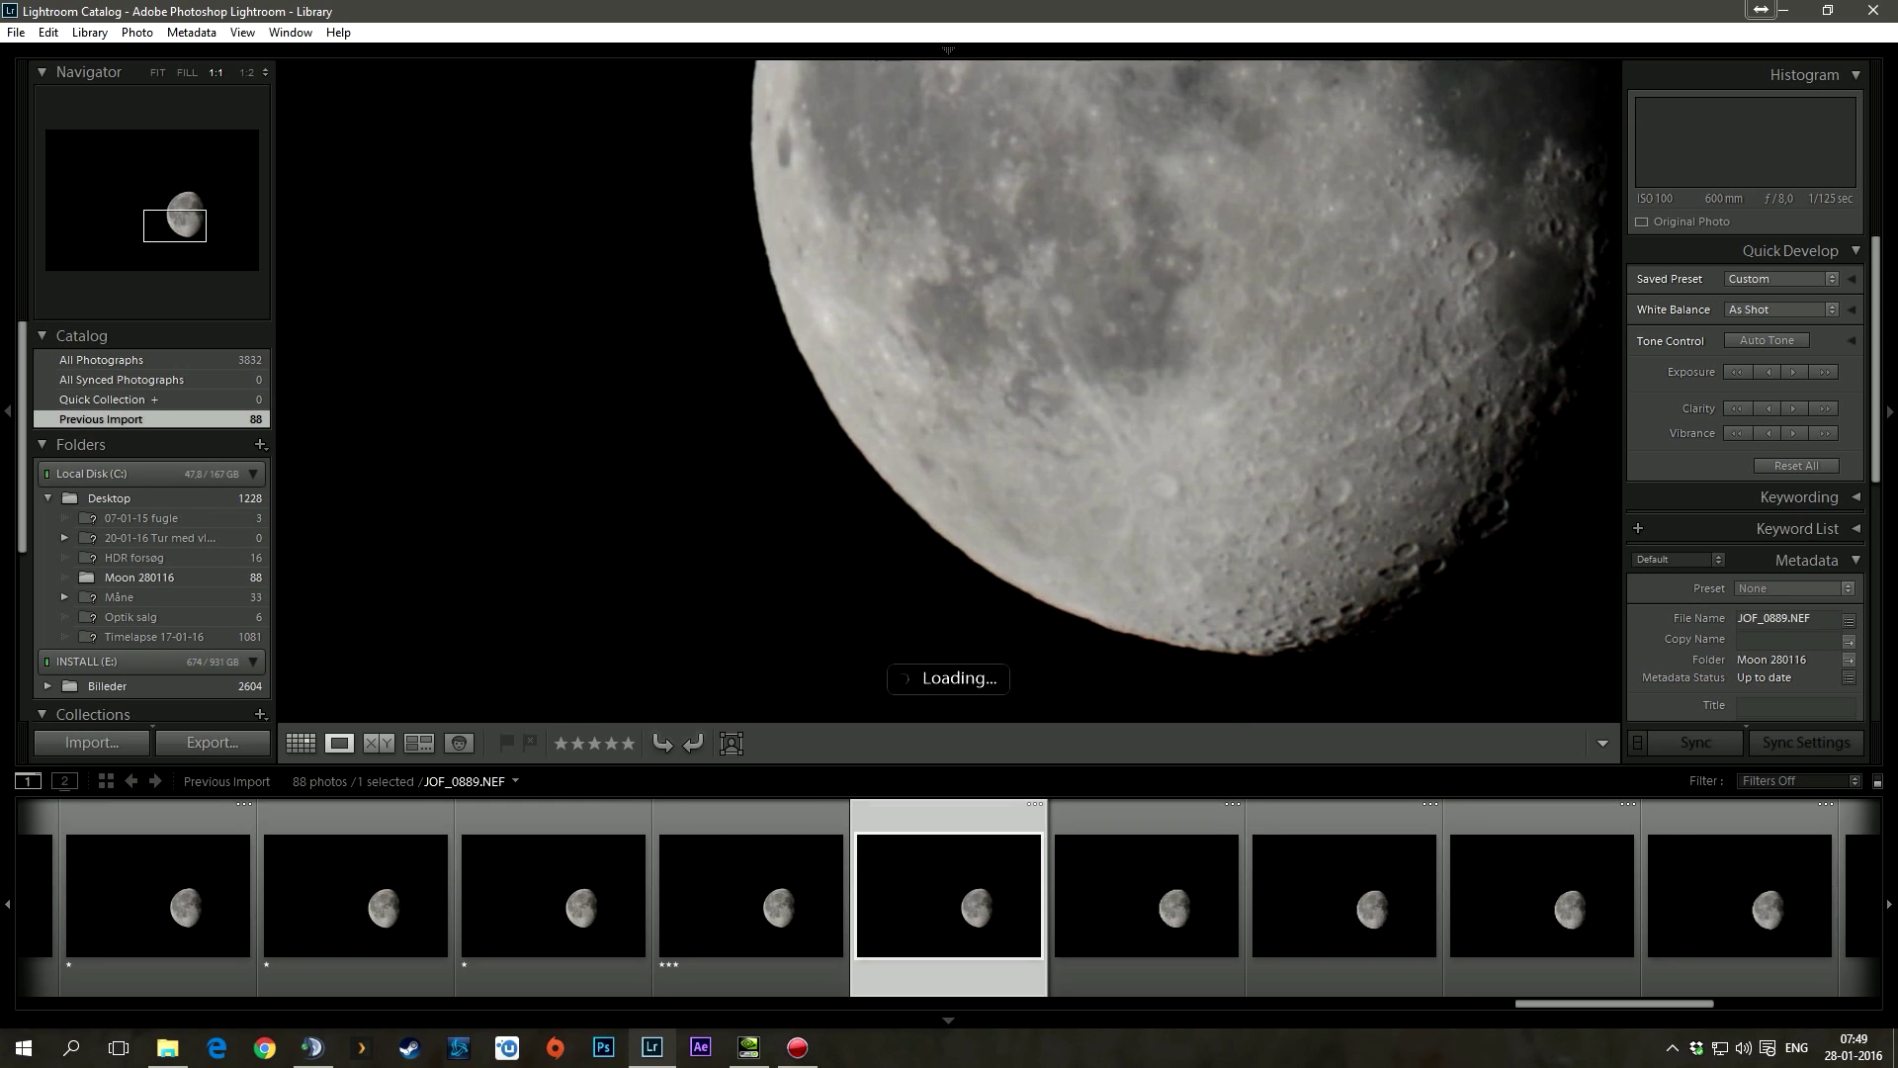
{"action": "key", "text": "1"}
{"action": "key", "text": "Right"}
{"action": "key", "text": "1"}
{"action": "key", "text": "Right"}
{"action": "key", "text": "Right"}
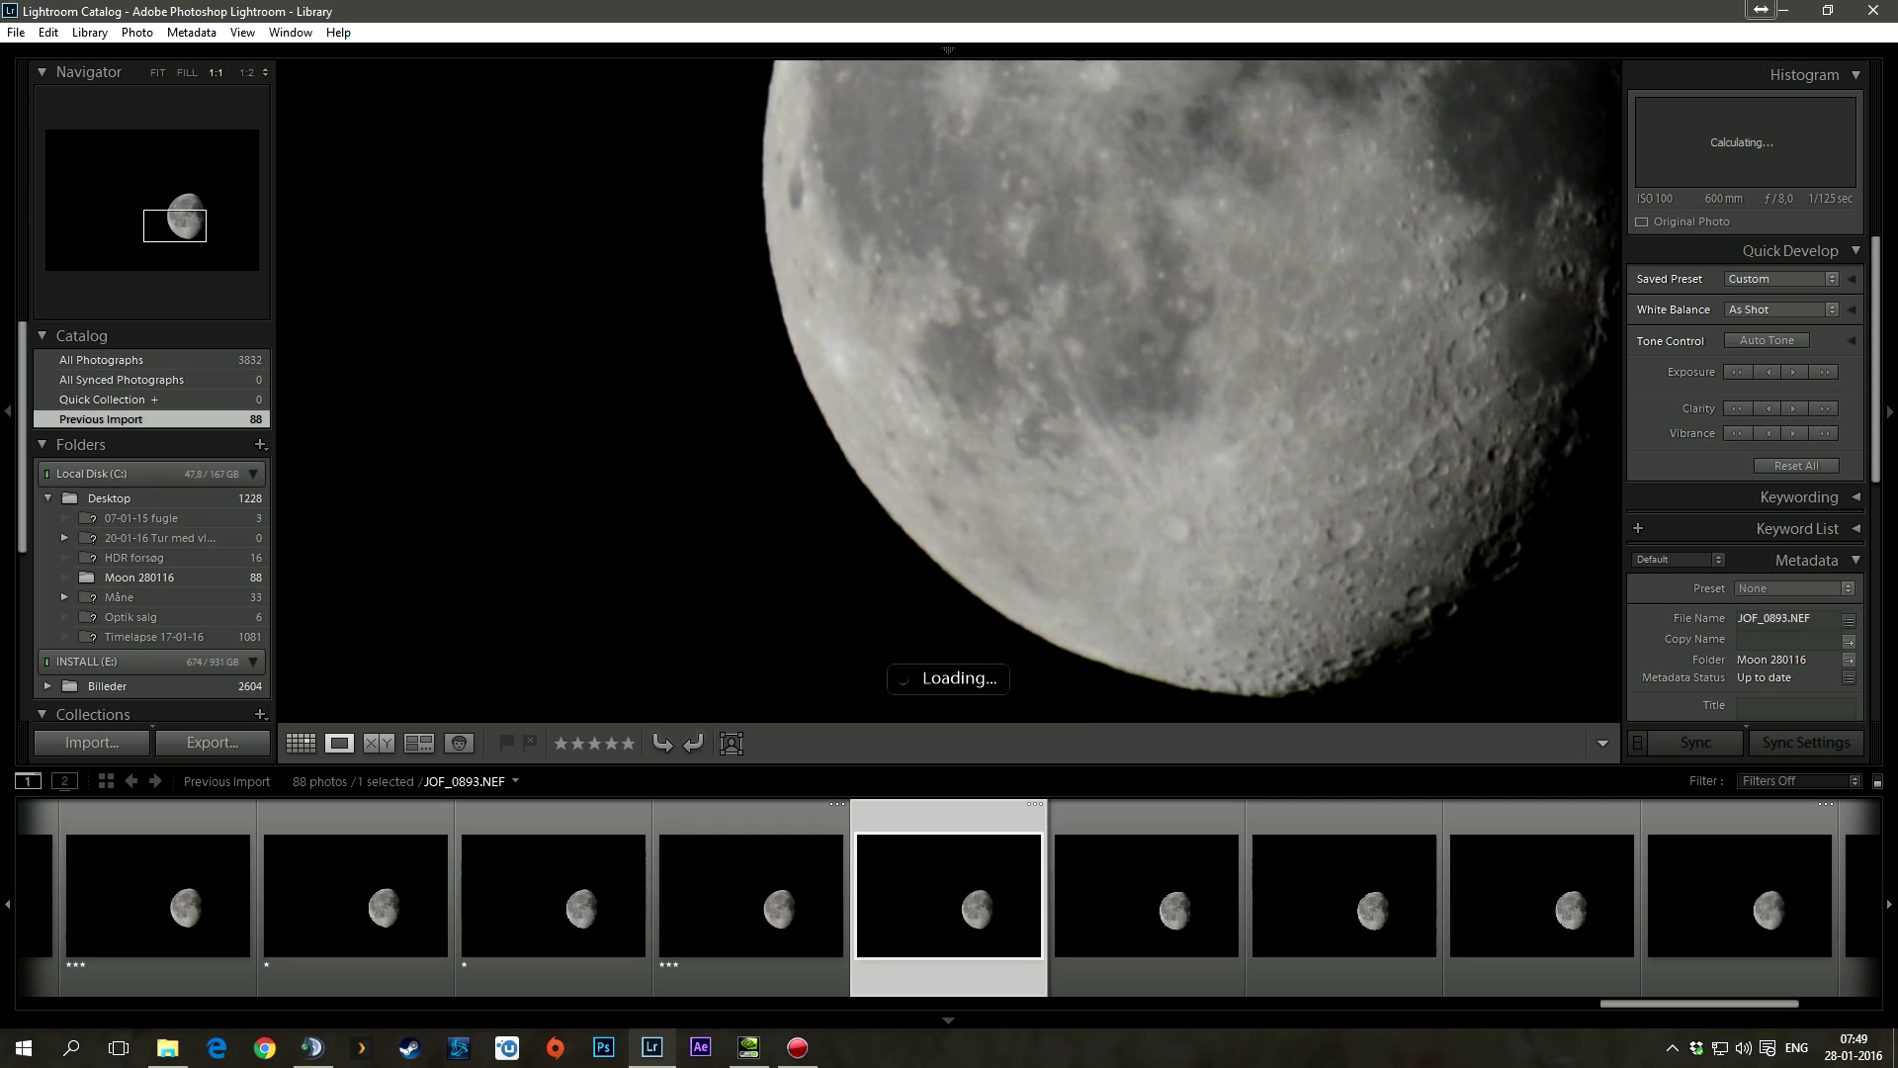
{"action": "key", "text": "1"}
{"action": "key", "text": "Right"}
{"action": "key", "text": "1"}
{"action": "key", "text": "Right"}
{"action": "key", "text": "1"}
{"action": "key", "text": "Right"}
Rate the final frames, one star for blurry ones and three stars for the two sharp ones
{"action": "key", "text": "d"}
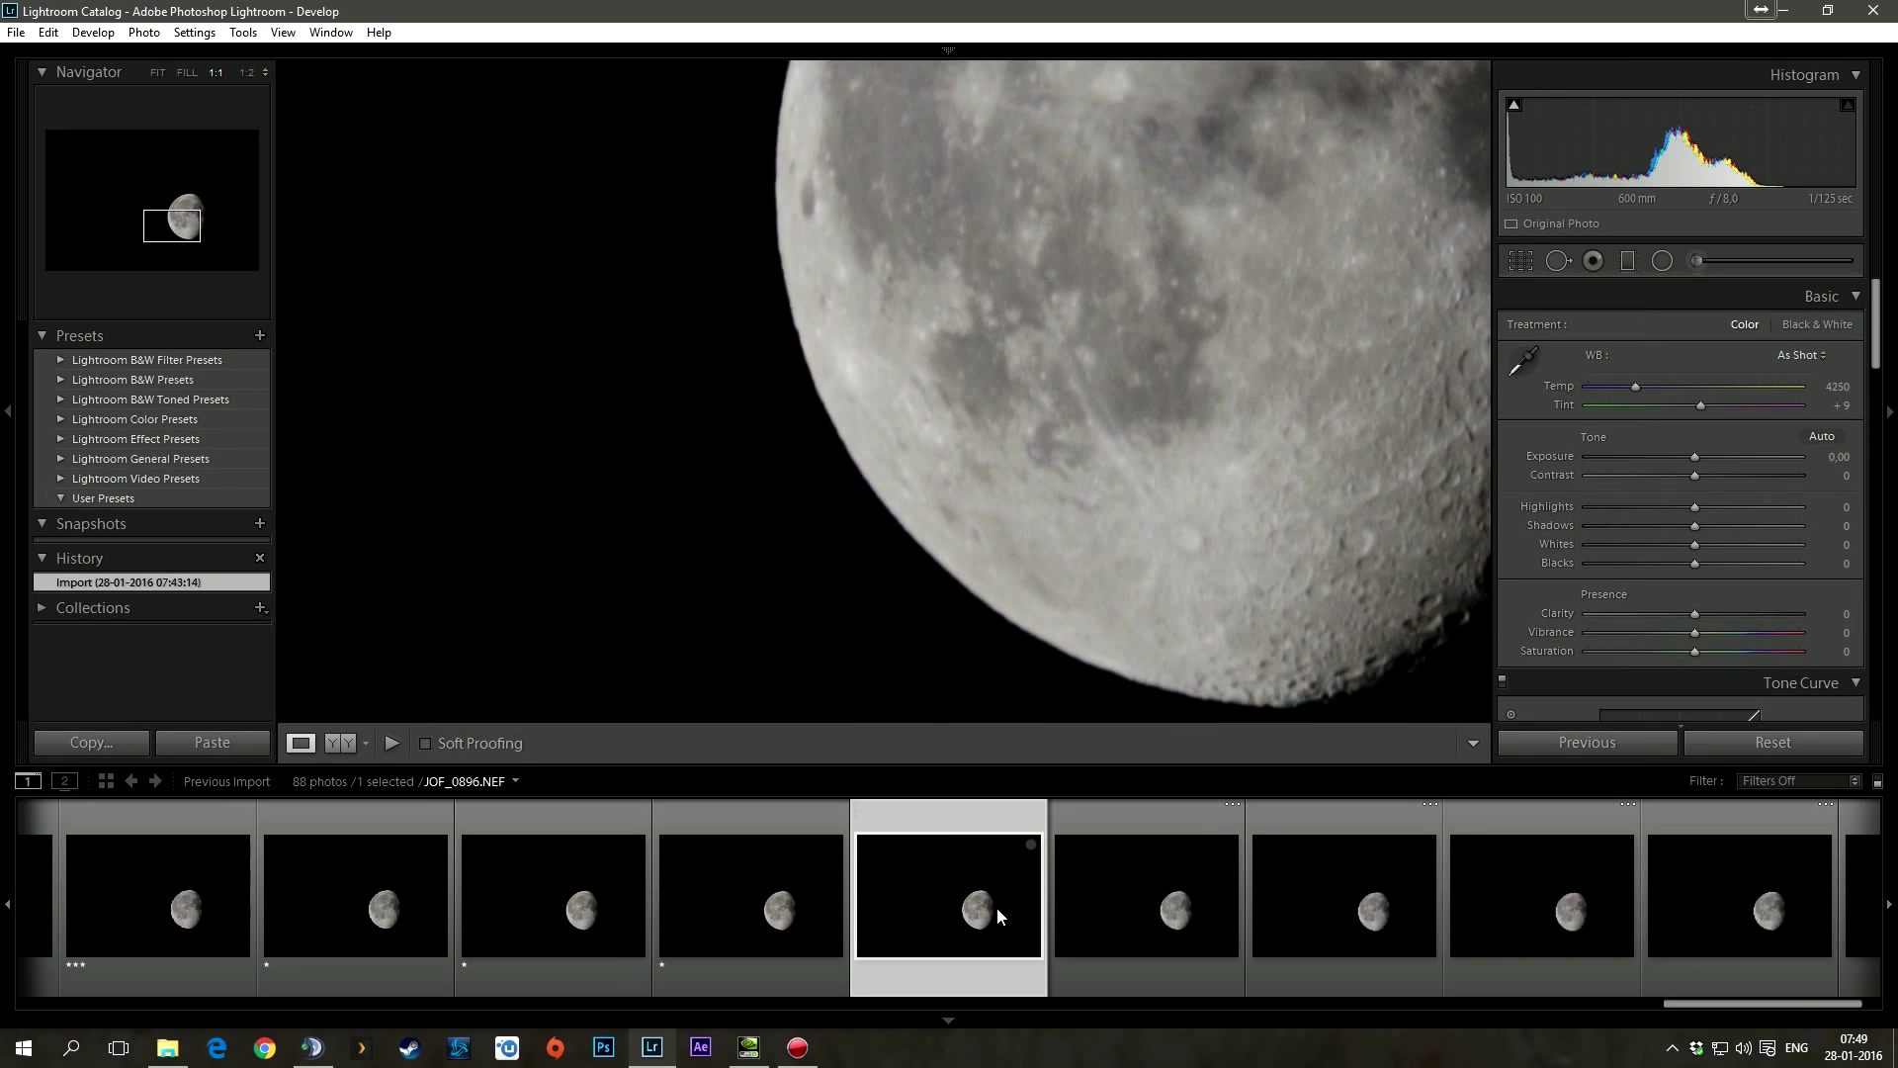
{"action": "key", "text": "1"}
{"action": "key", "text": "Right"}
{"action": "key", "text": "1"}
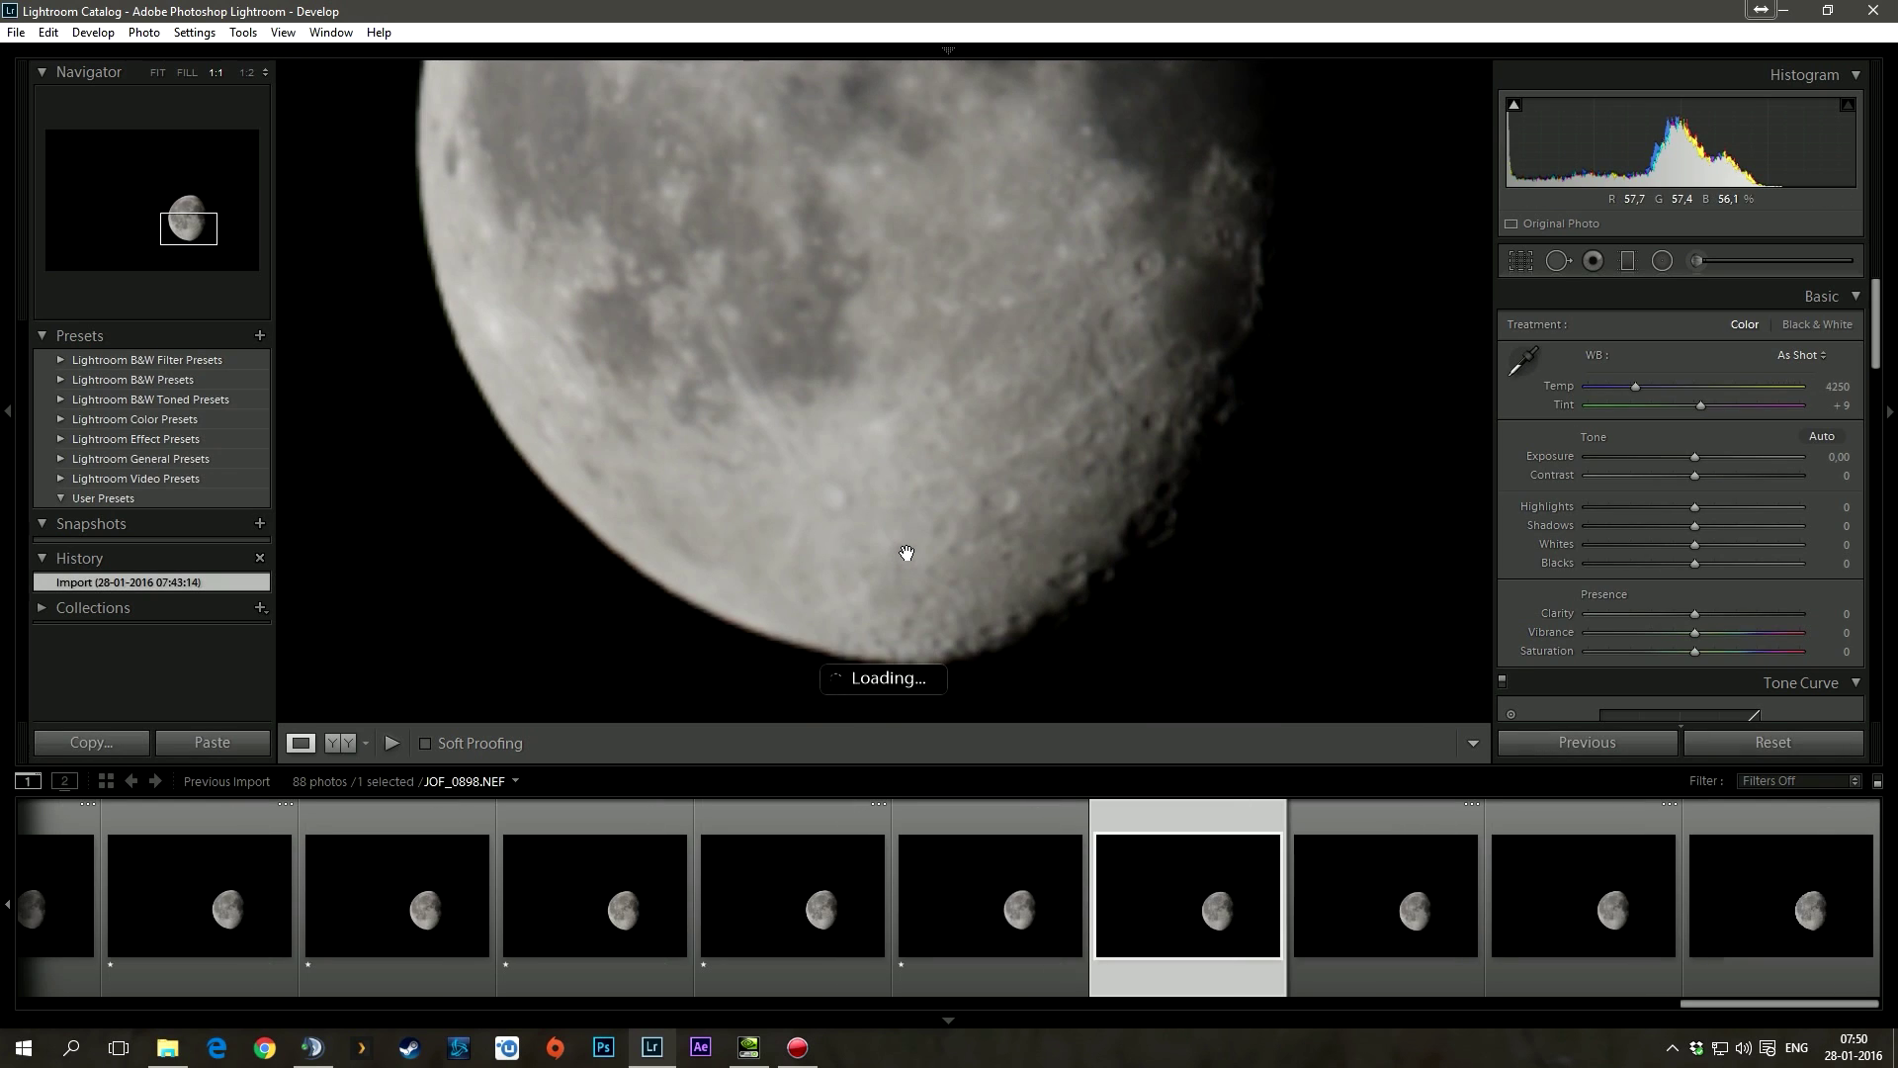
{"action": "key", "text": "Right"}
{"action": "key", "text": "1"}
{"action": "key", "text": "Right"}
{"action": "key", "text": "1"}
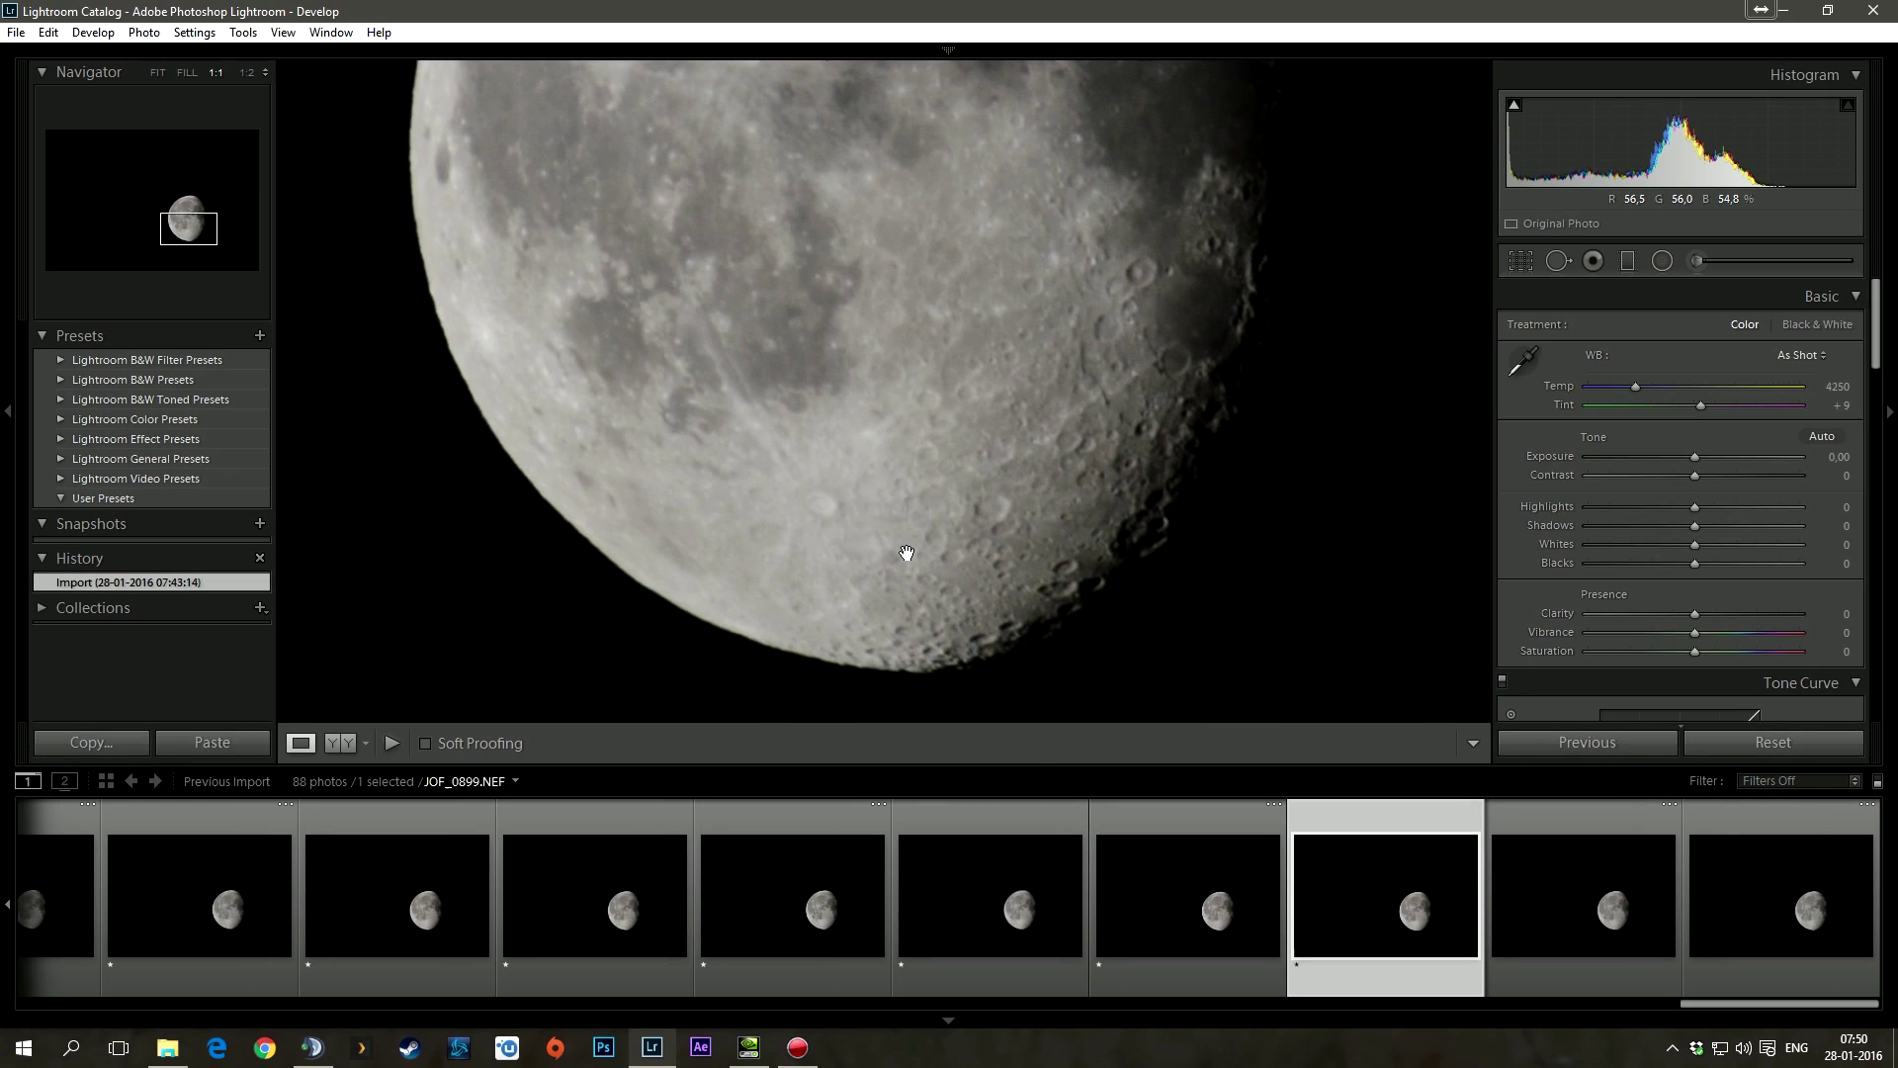
{"action": "left_click", "coordinate": [1385, 87]}
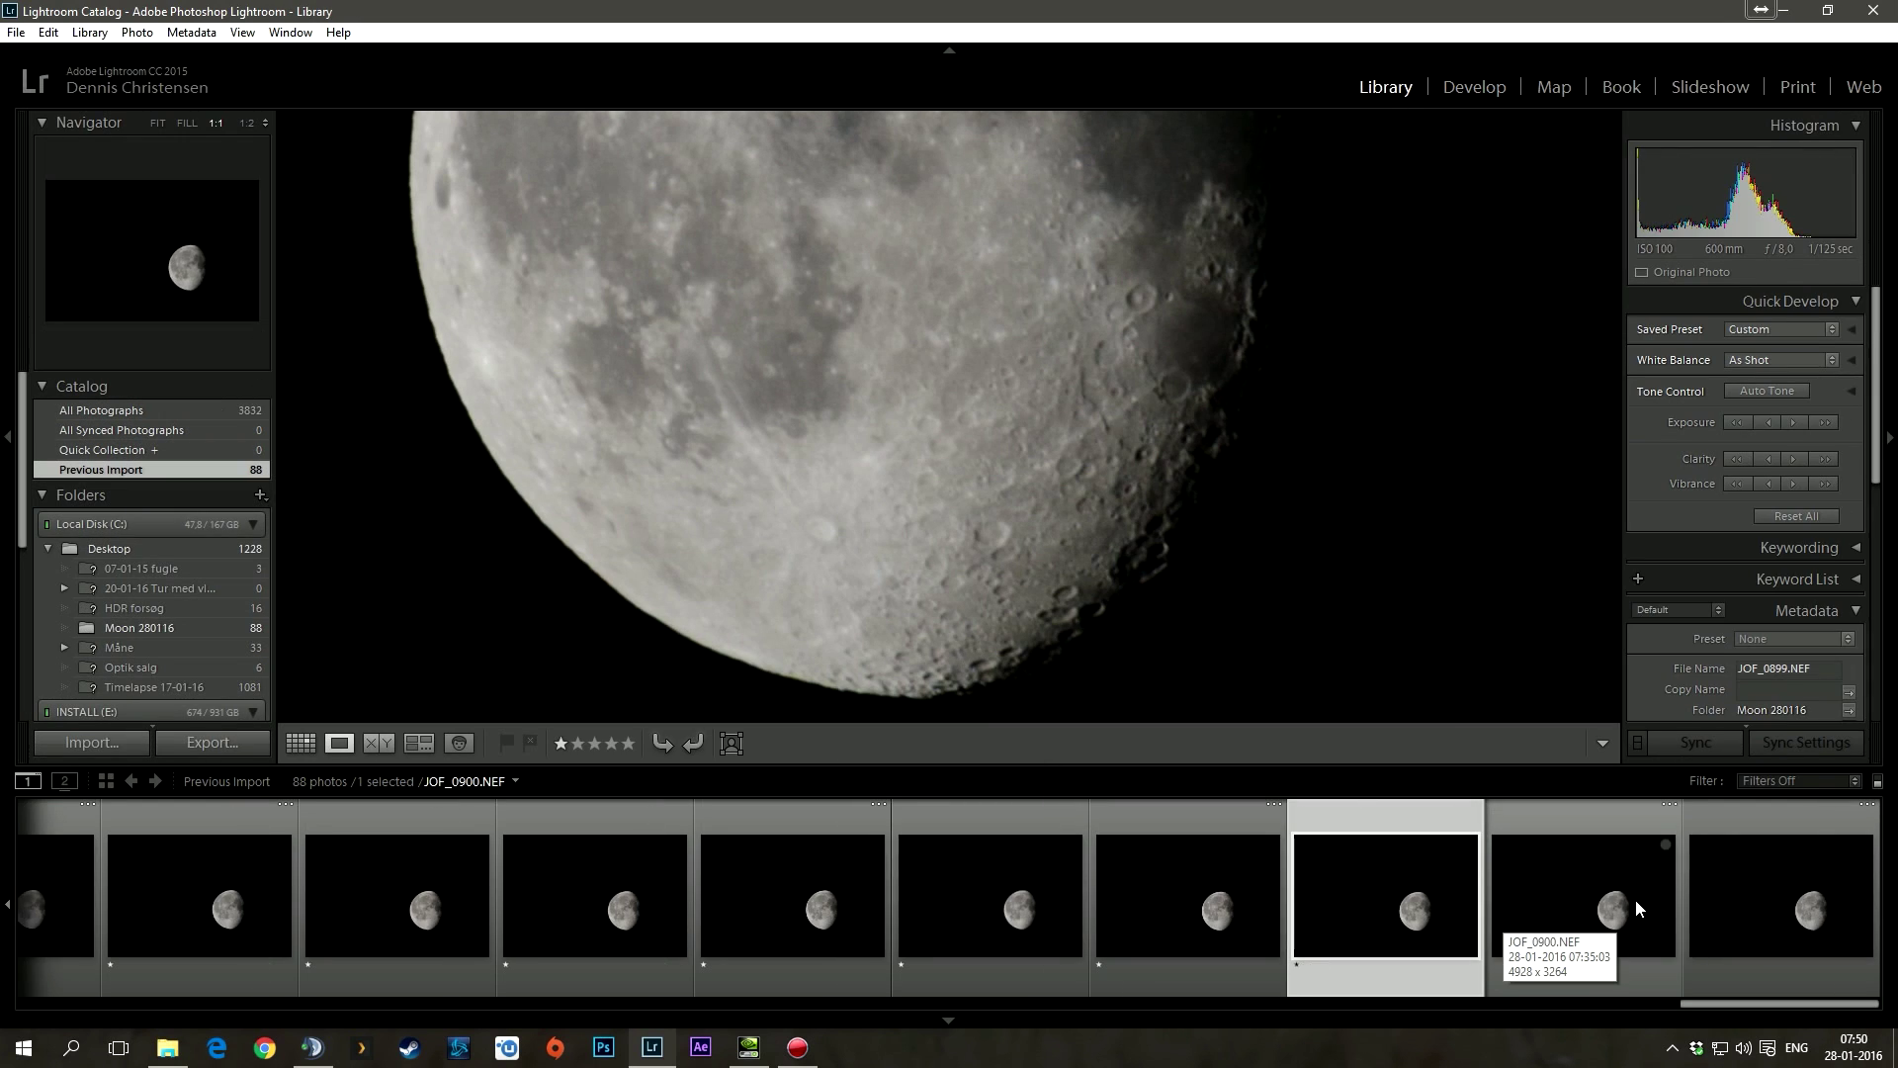
{"action": "key", "text": "3"}
{"action": "key", "text": "Right"}
{"action": "key", "text": "3"}
{"action": "key", "text": "Right"}
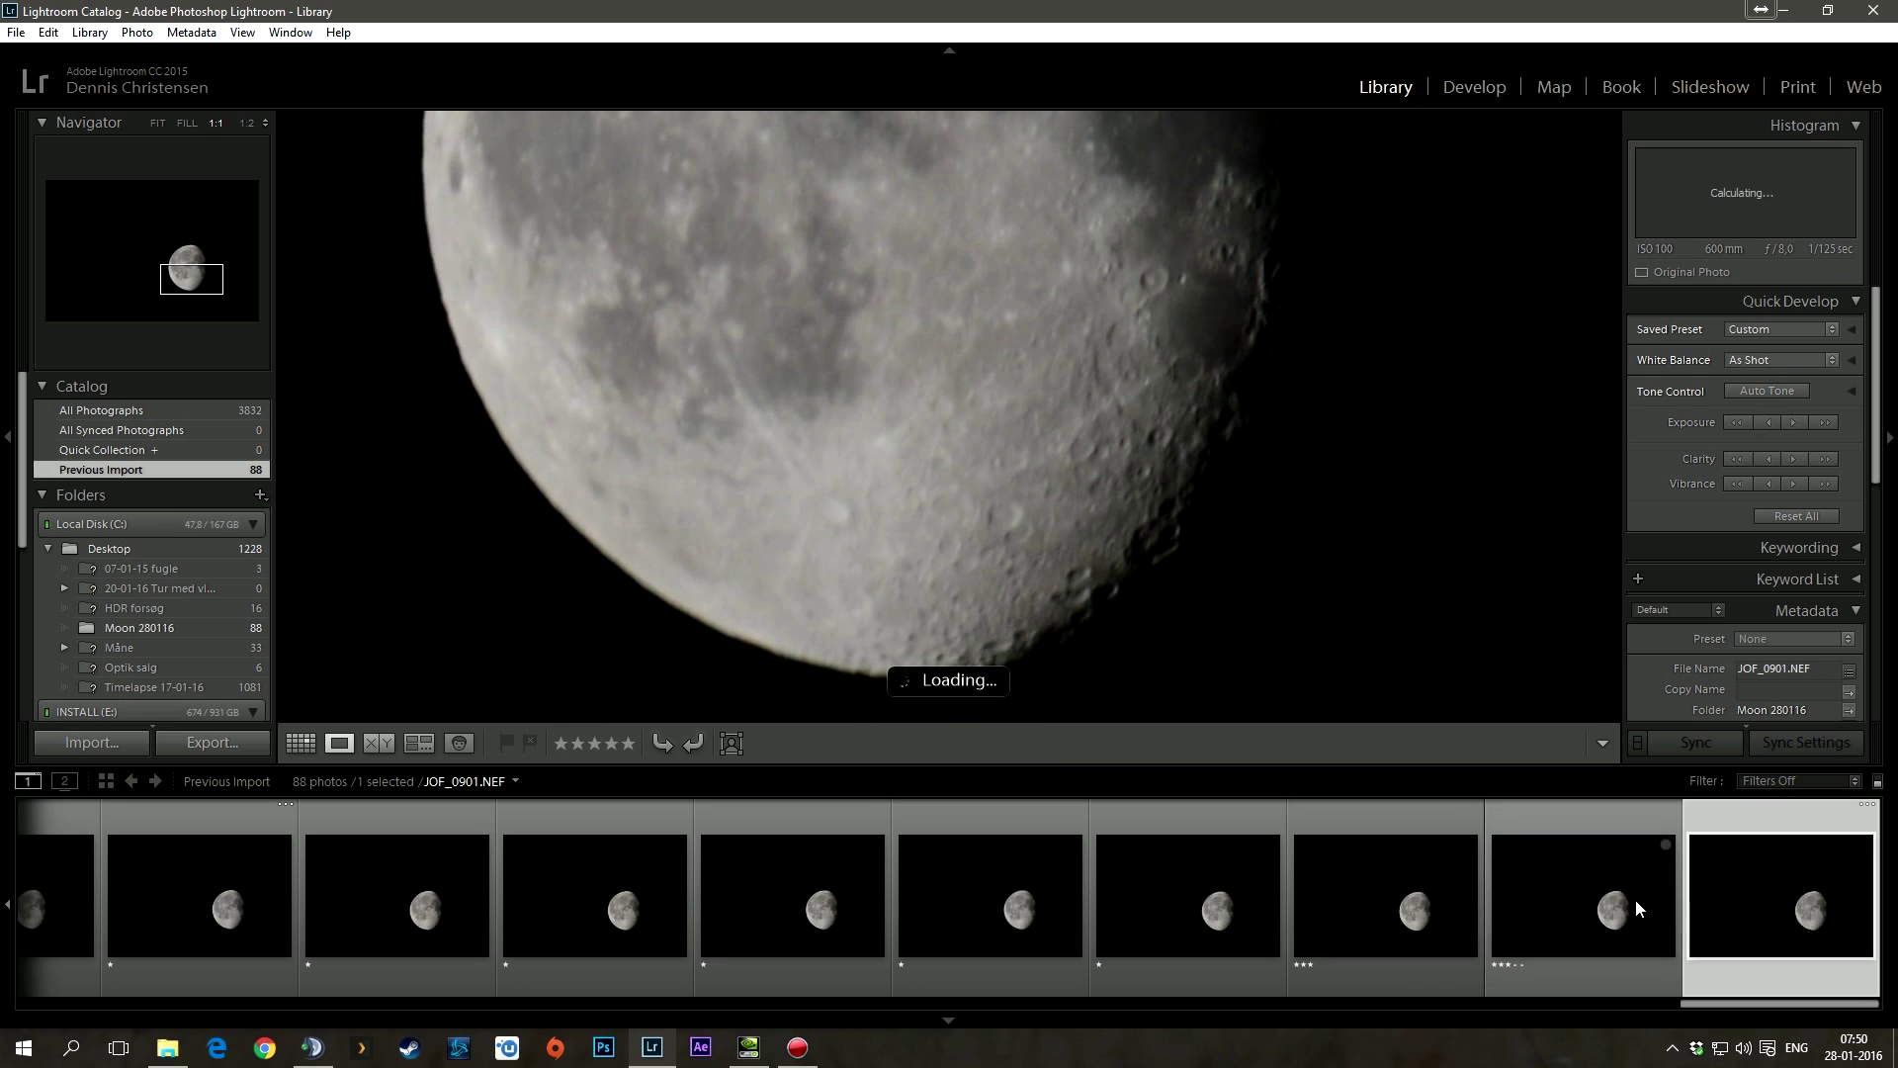
{"action": "key", "text": "1"}
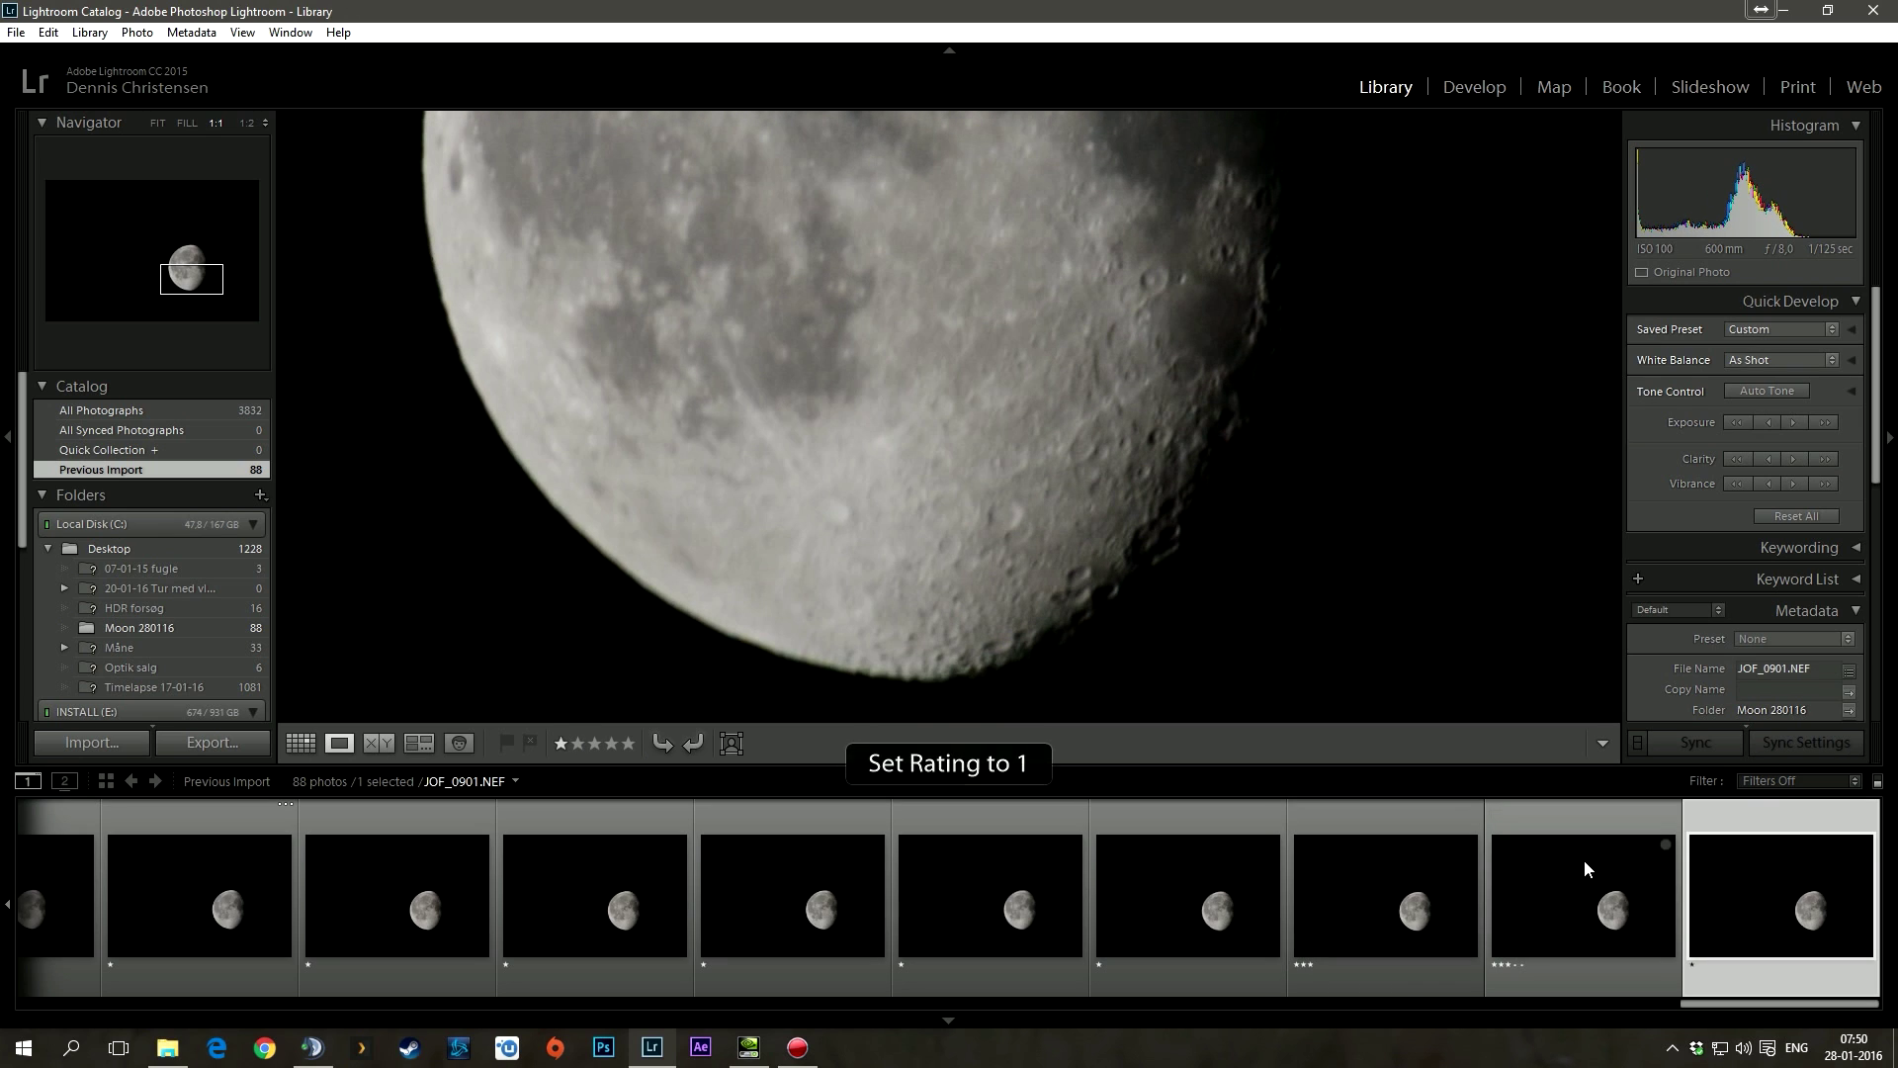
Show the moon frames as a thumbnail grid sorted by Rating
{"action": "left_click", "coordinate": [298, 746]}
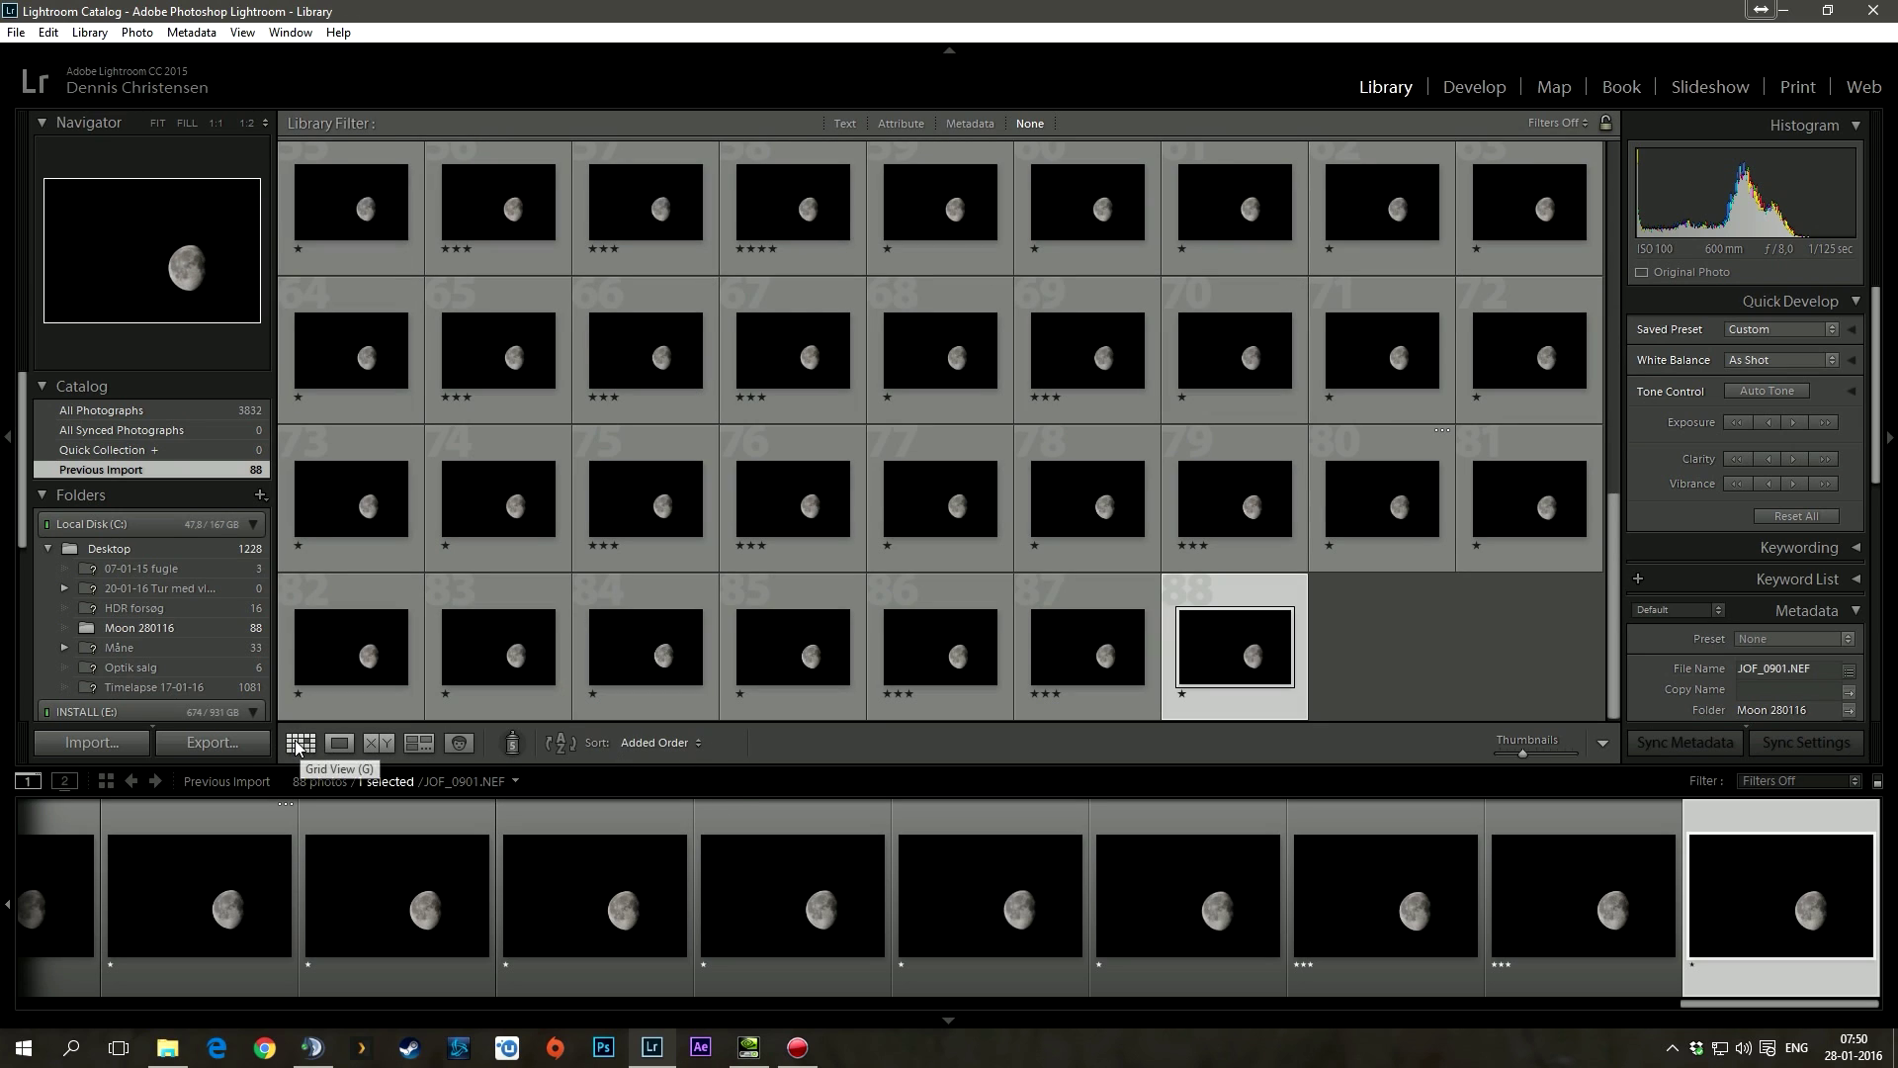
{"action": "left_click", "coordinate": [648, 744]}
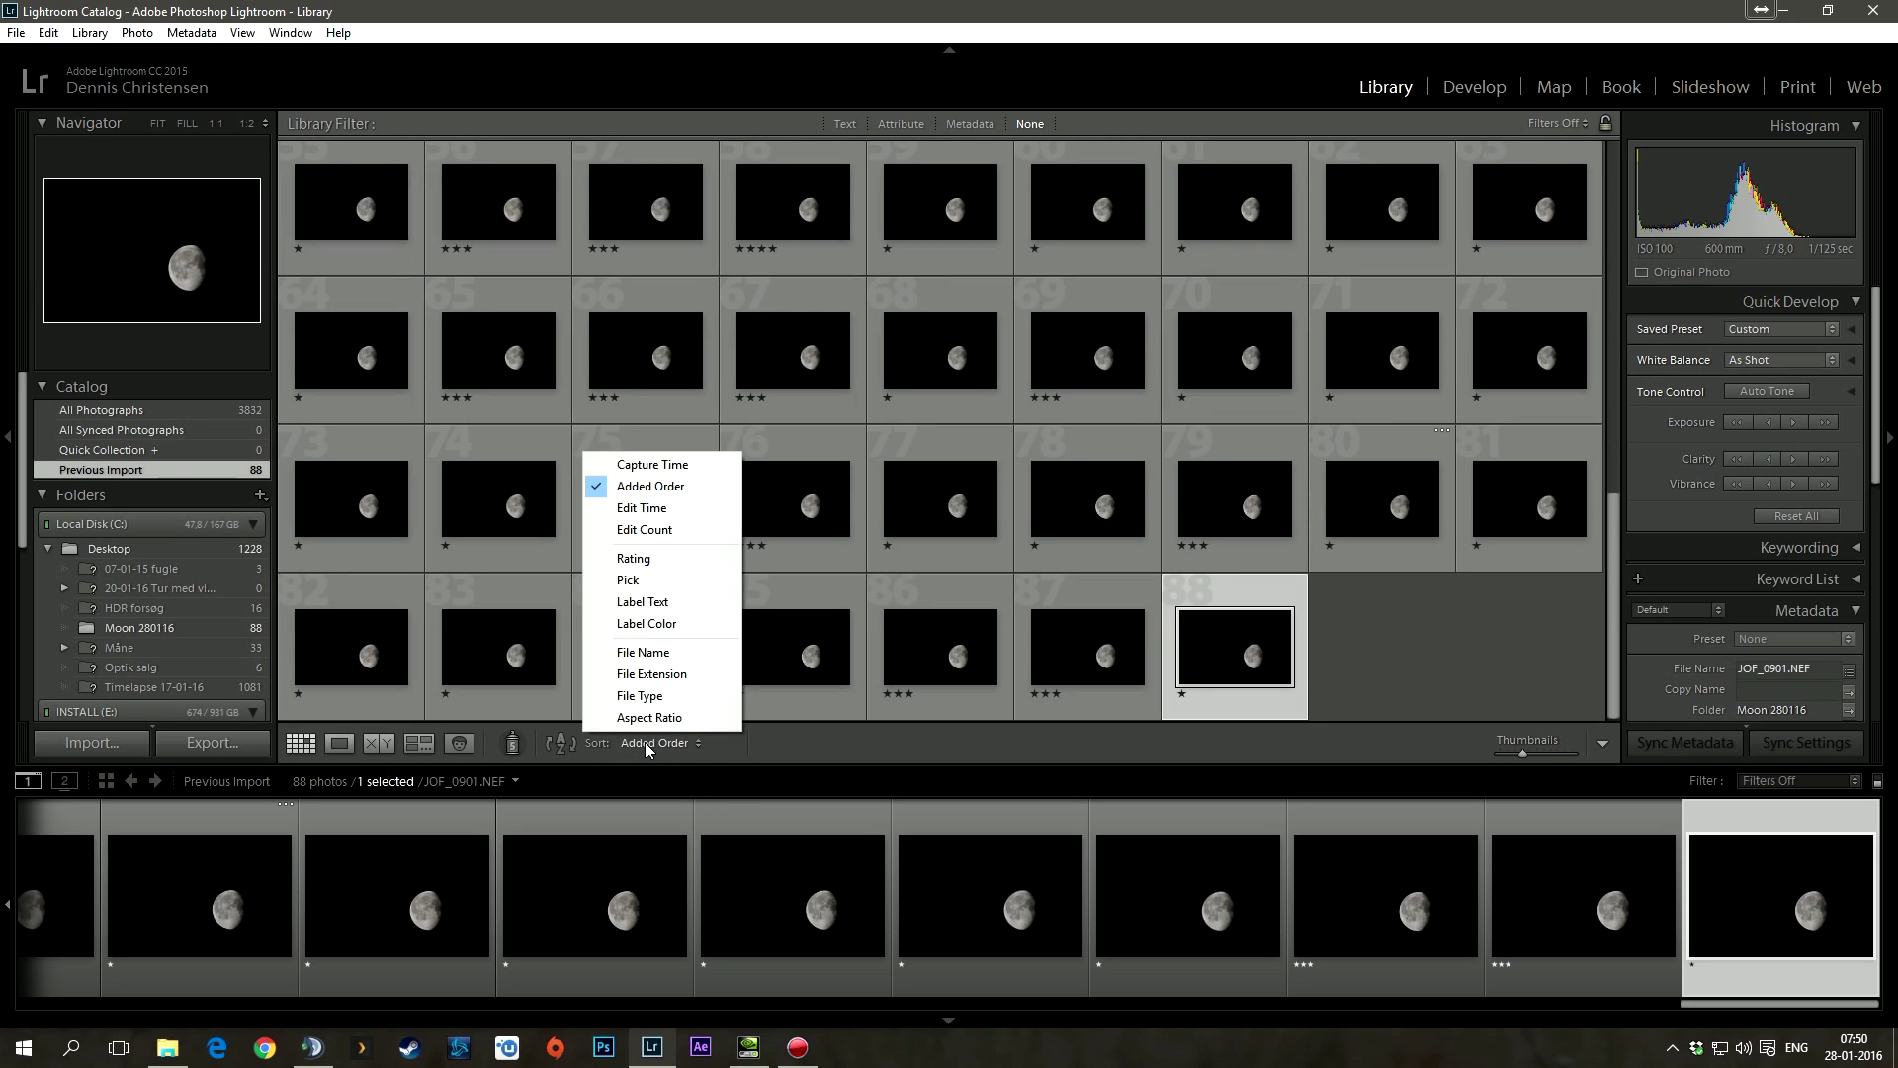
{"action": "left_click", "coordinate": [686, 560]}
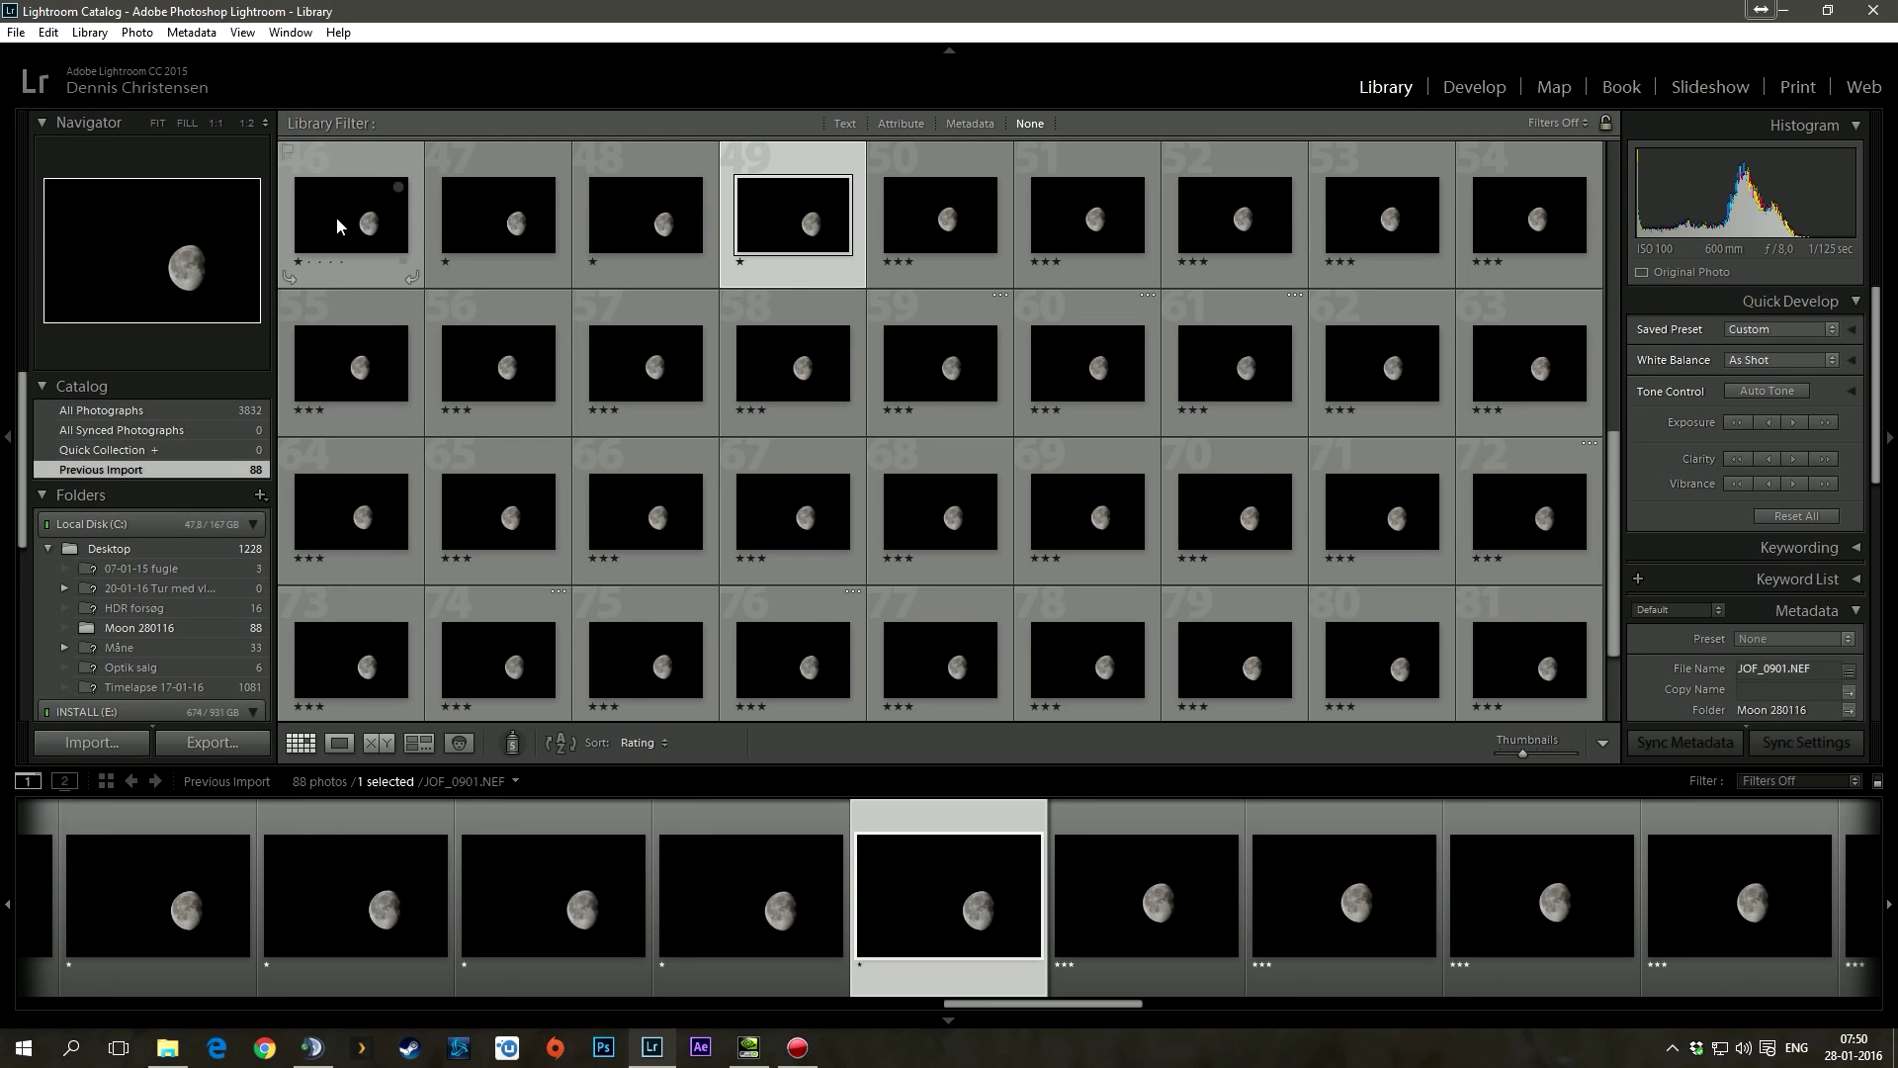
{"action": "scroll", "coordinate": [337, 216], "scroll_direction": "up", "scroll_amount": 5}
Select photos 1 through 49, the one-star group, in the grid
{"action": "left_click", "coordinate": [396, 213]}
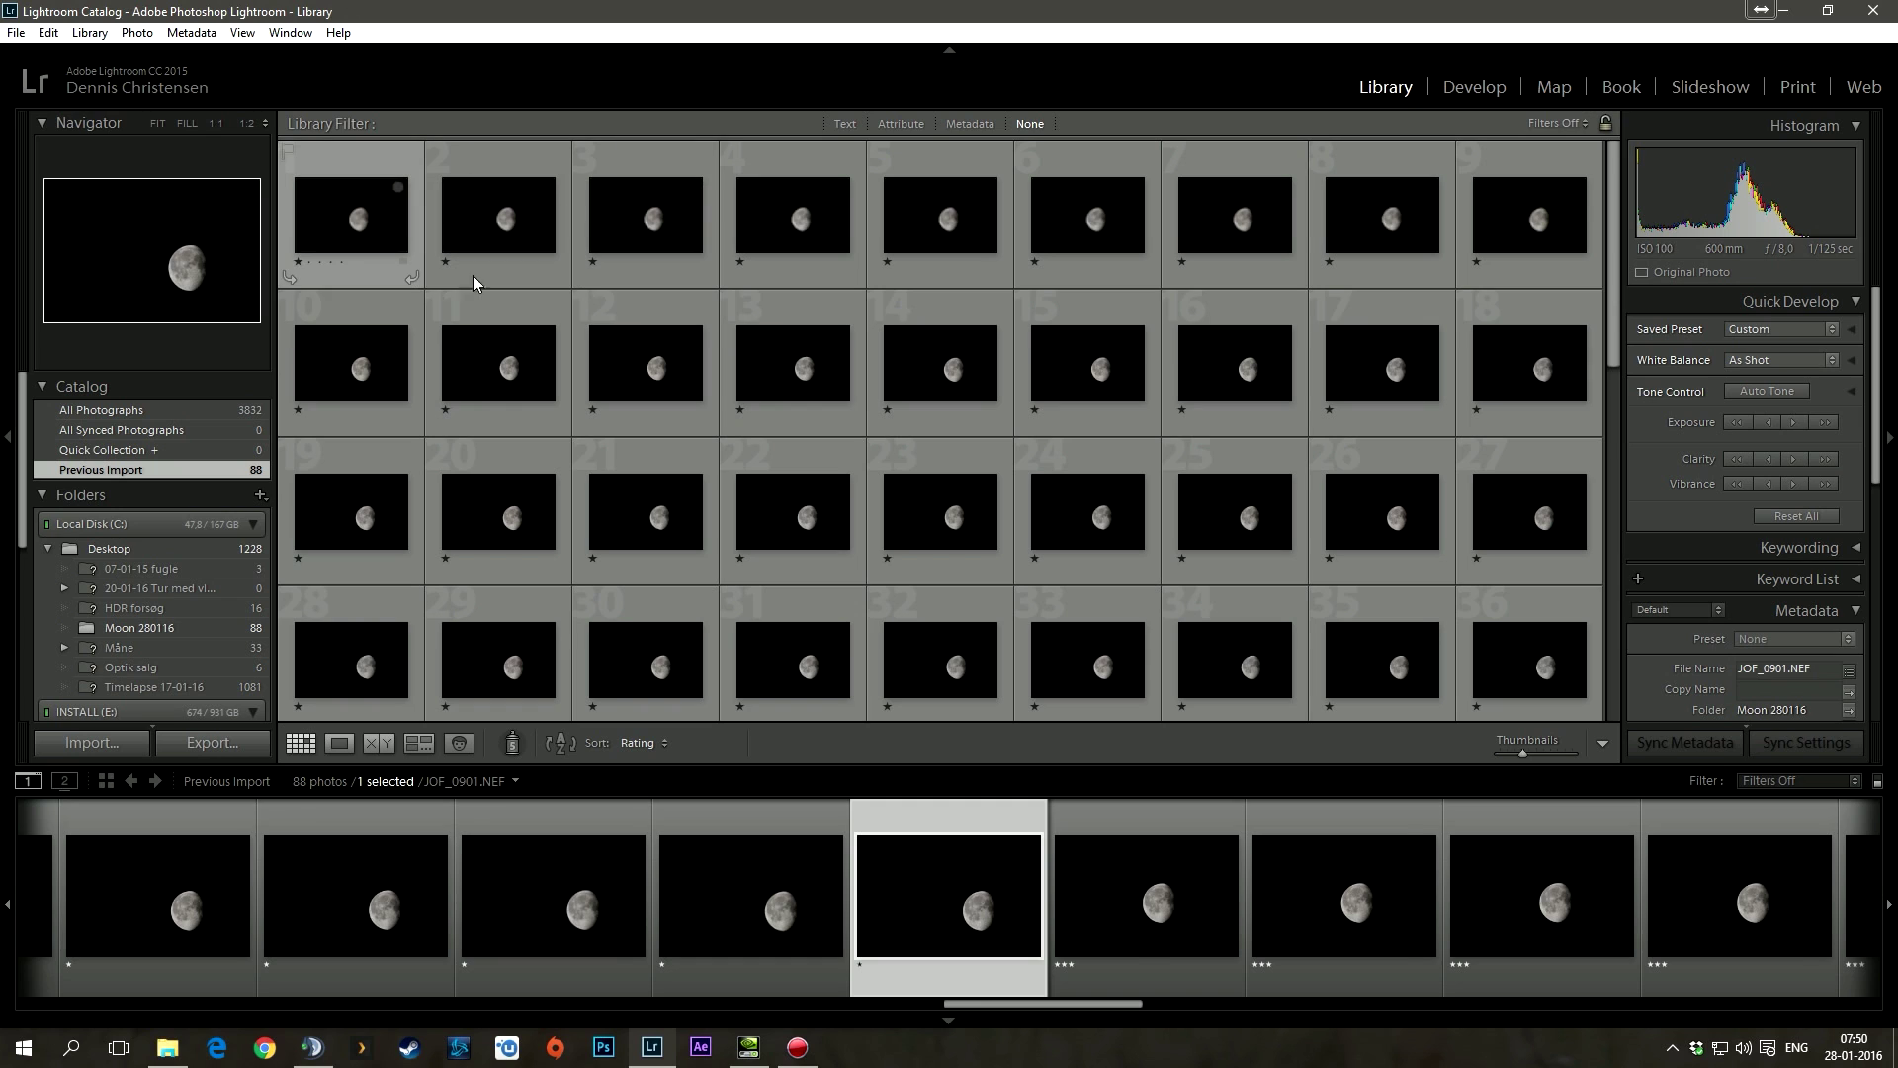
{"action": "key", "text": "3"}
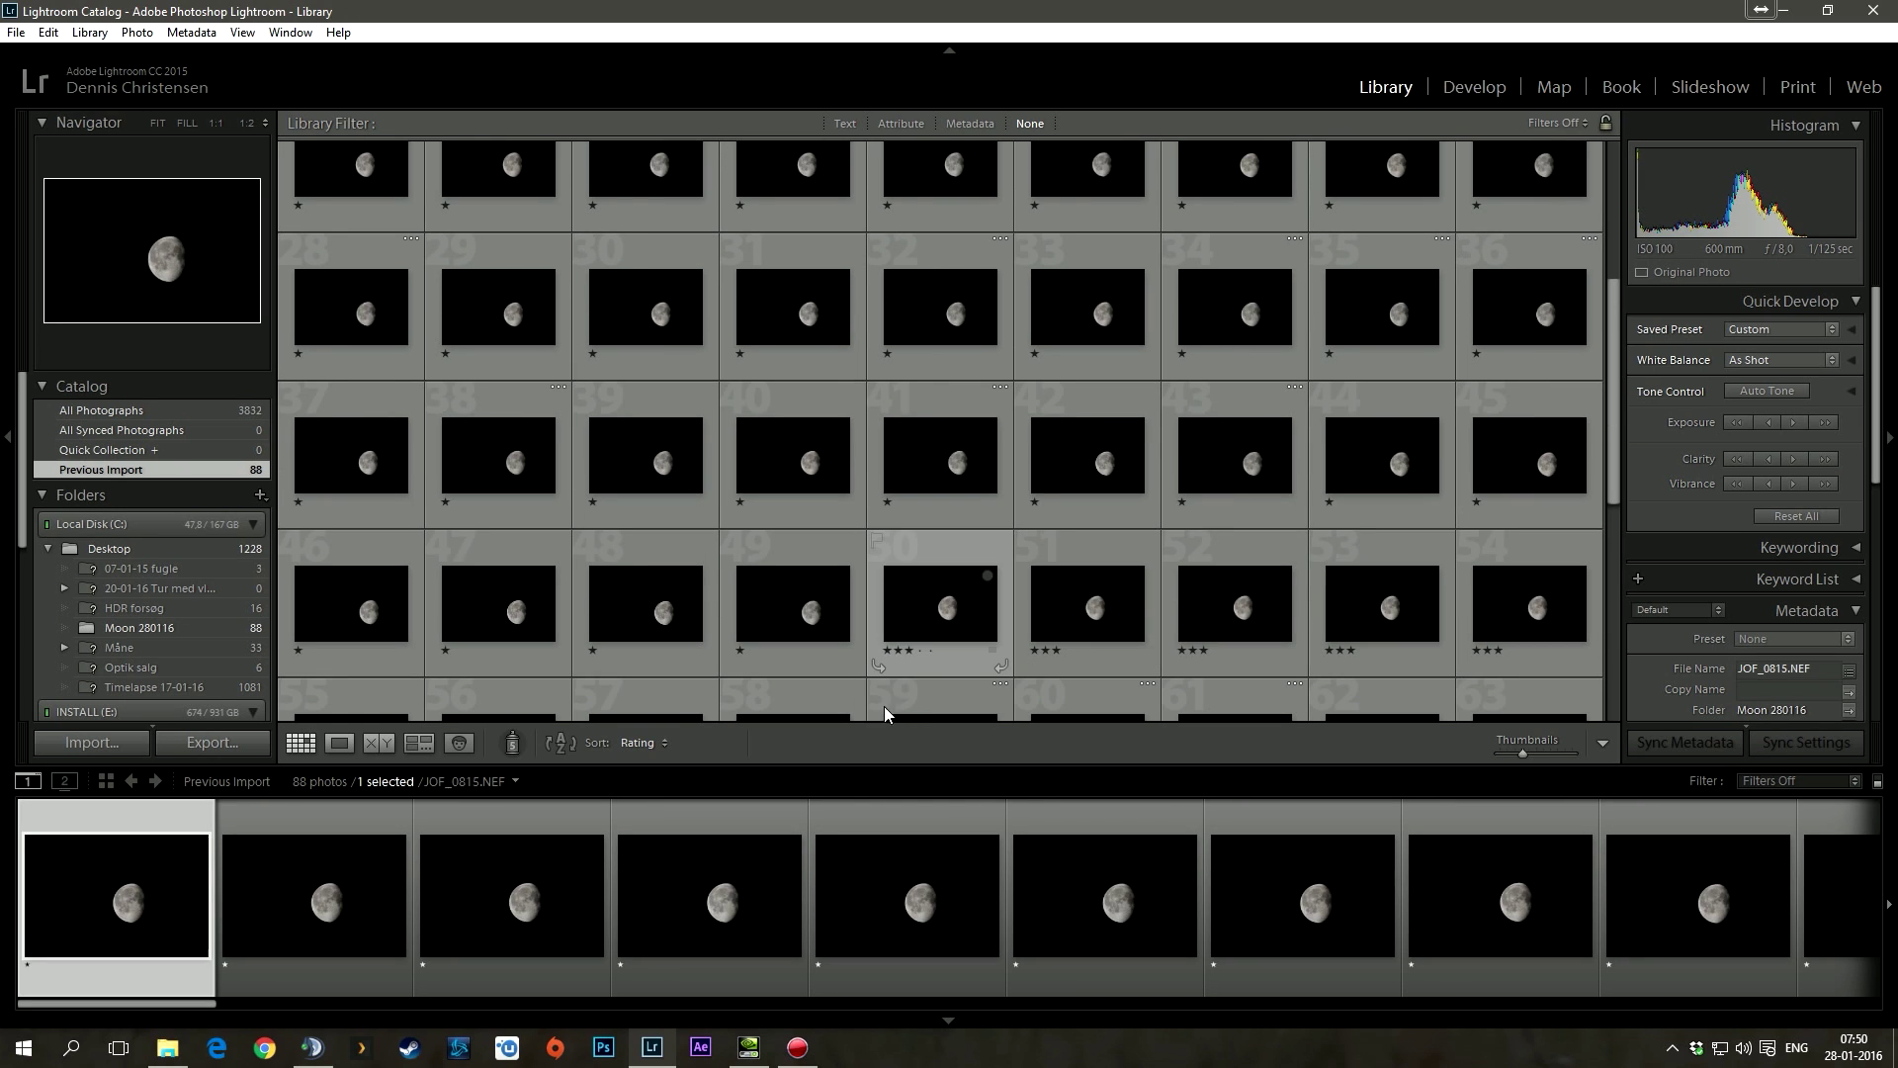
{"action": "left_click", "coordinate": [806, 607], "text": "shift"}
Delete the 49 selected frames from disk via Remove Photos, leaving 39 photos
{"action": "right_click", "coordinate": [786, 615]}
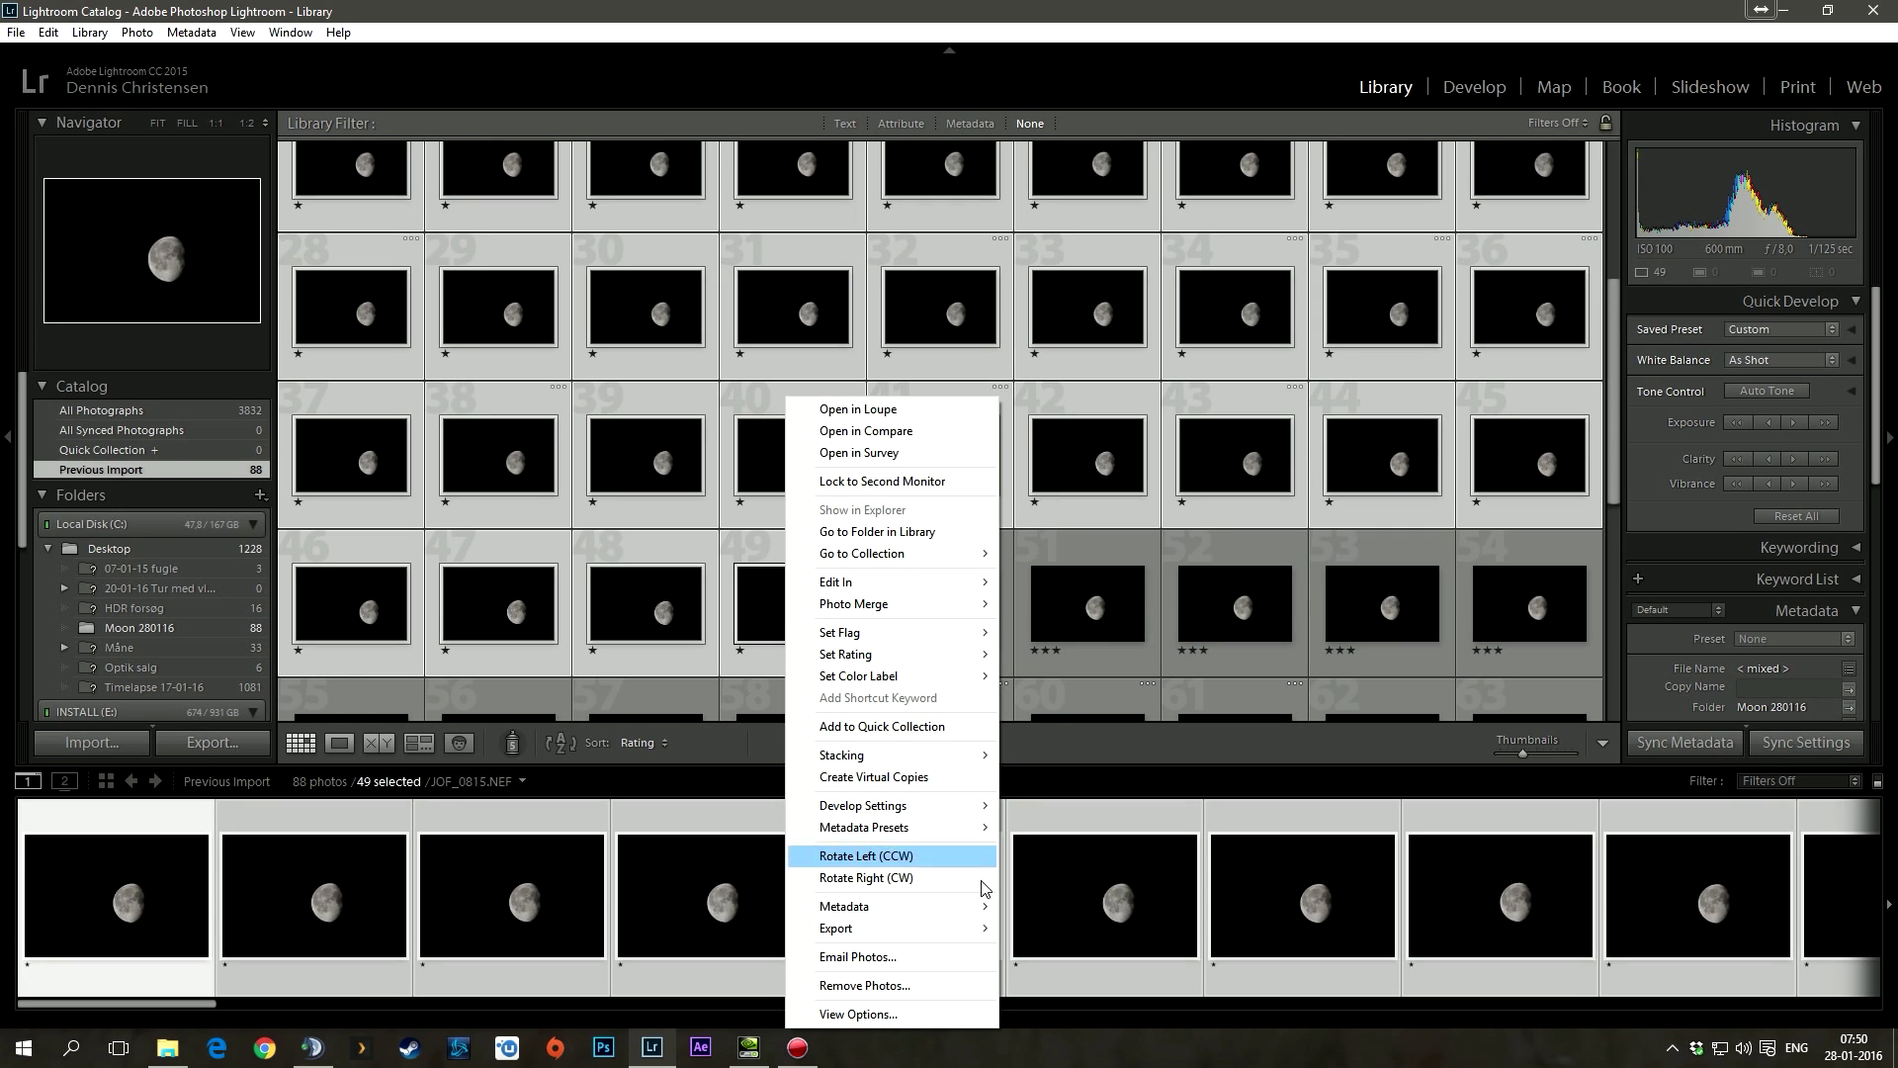
{"action": "left_click", "coordinate": [849, 985]}
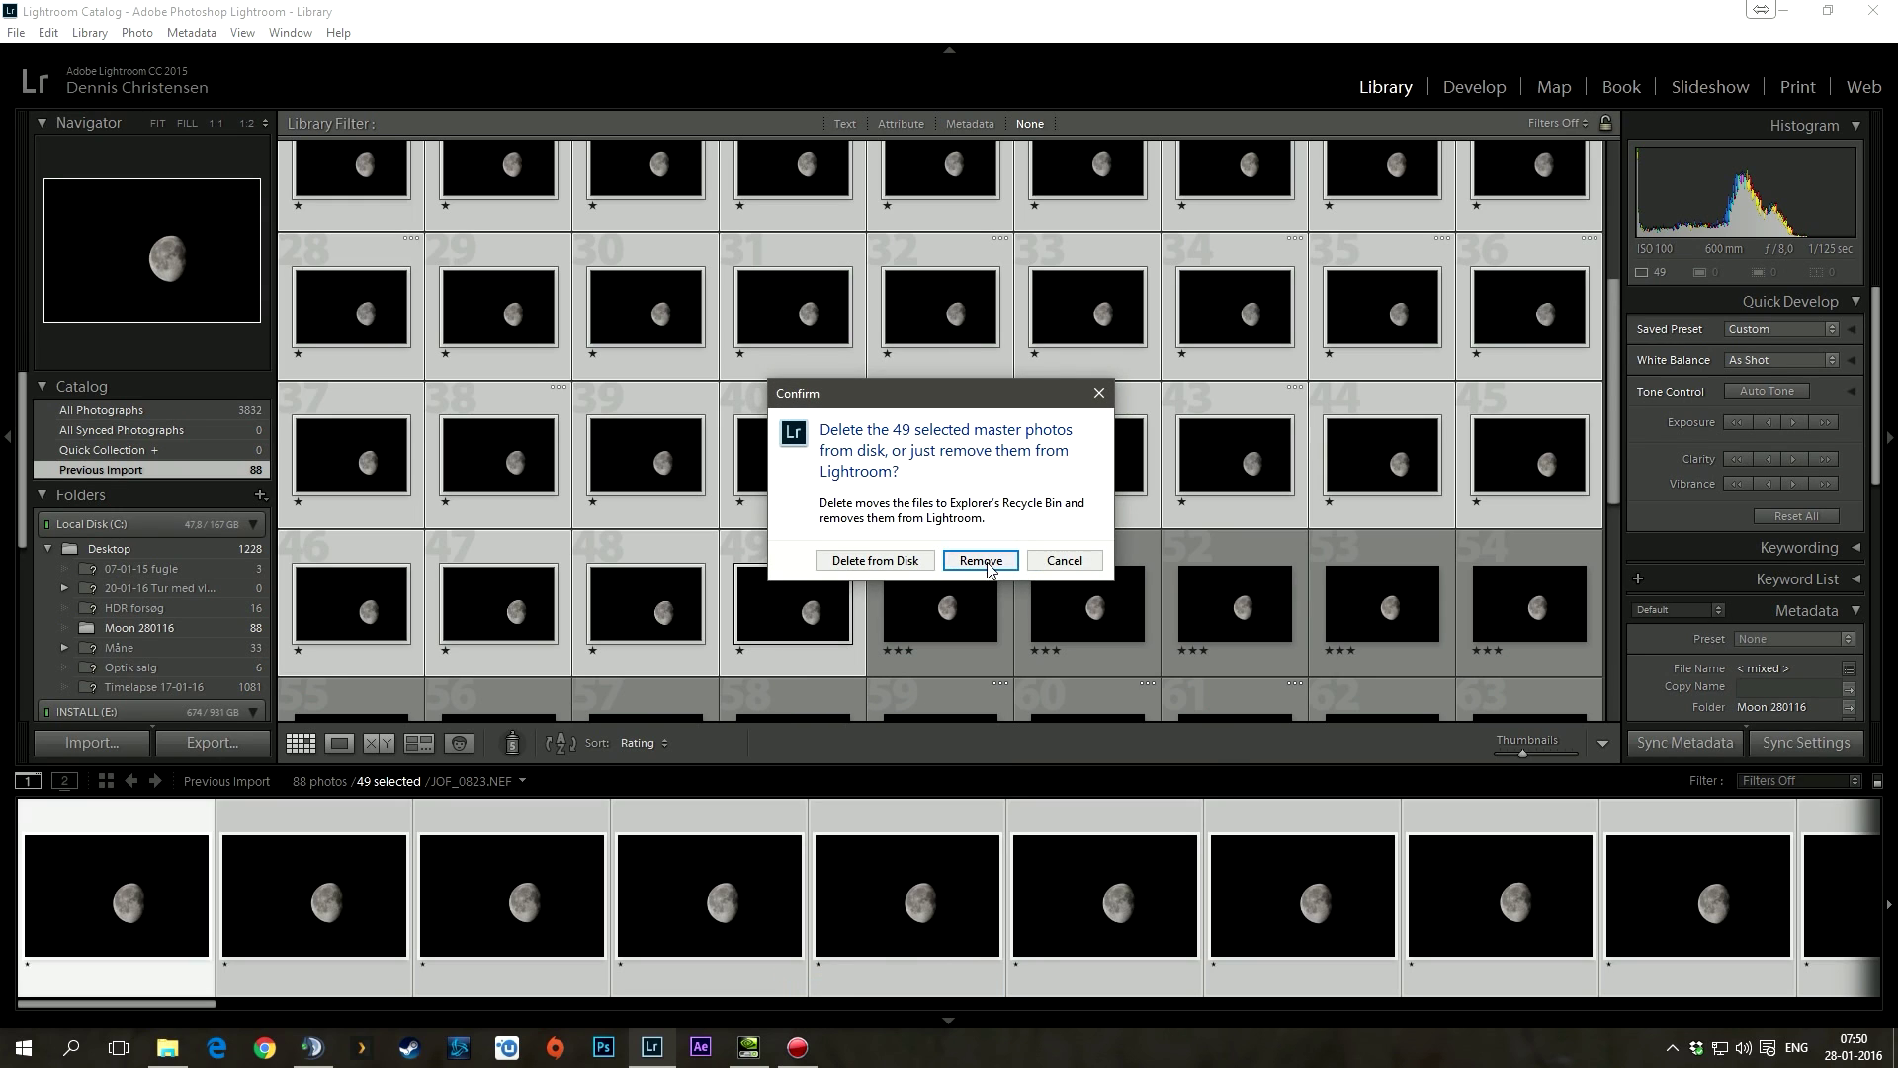
{"action": "left_click", "coordinate": [887, 565]}
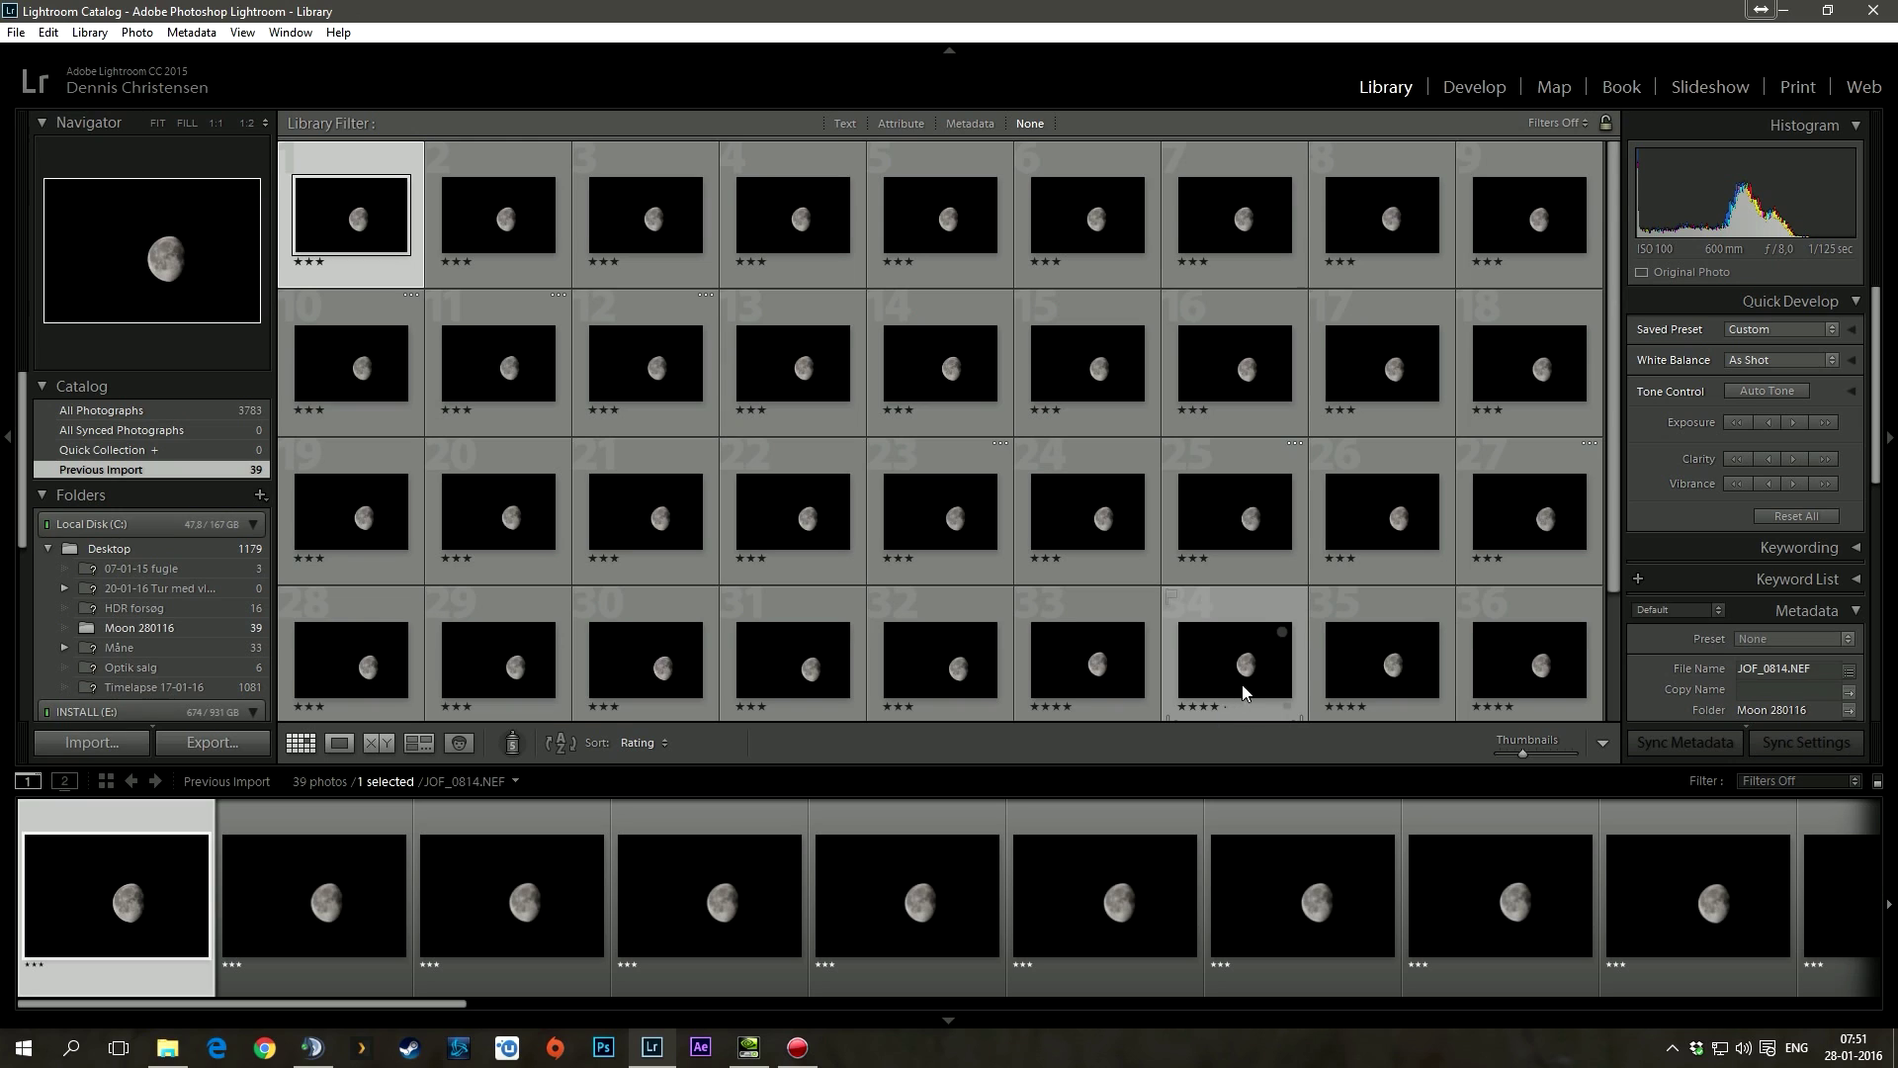
Give photos 38 and 33 four-star ratings
{"action": "scroll", "coordinate": [1246, 673], "scroll_direction": "down", "scroll_amount": 1}
{"action": "scroll", "coordinate": [773, 621], "scroll_direction": "down", "scroll_amount": 1}
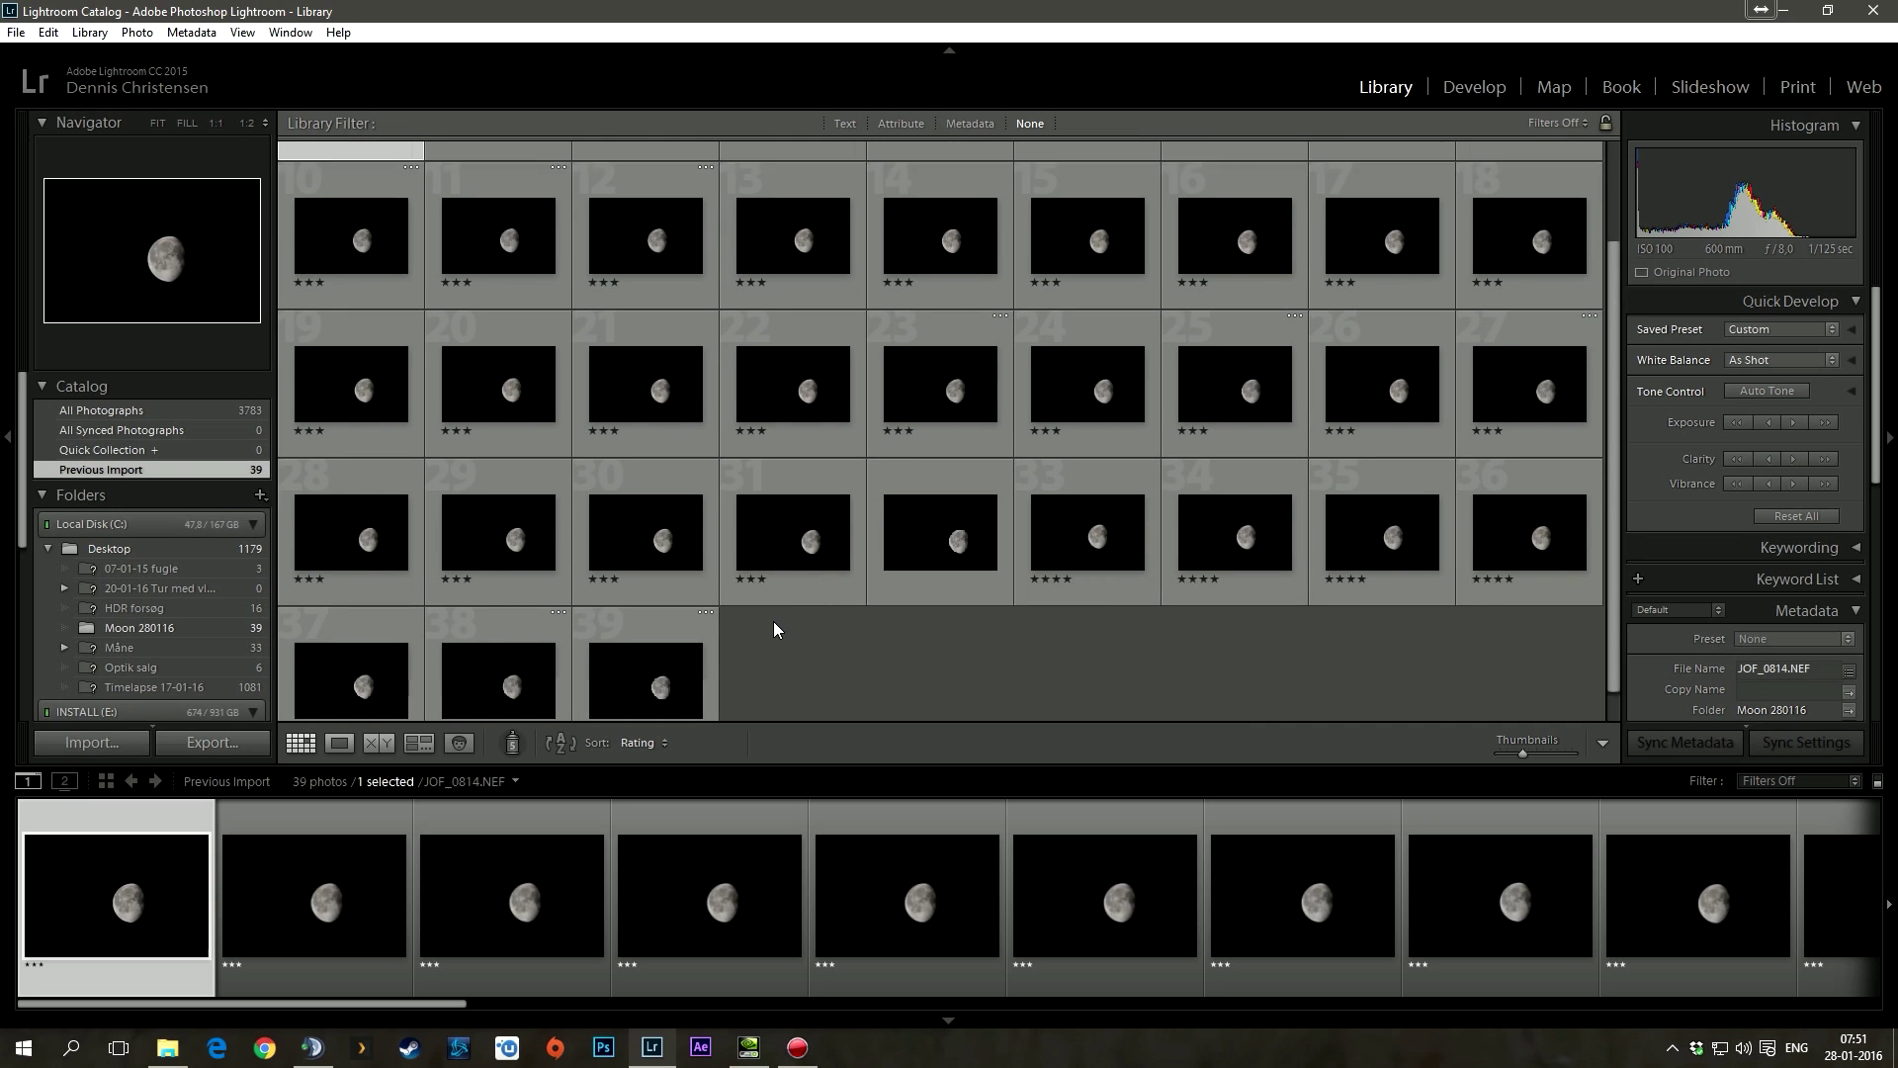
{"action": "left_click", "coordinate": [477, 691]}
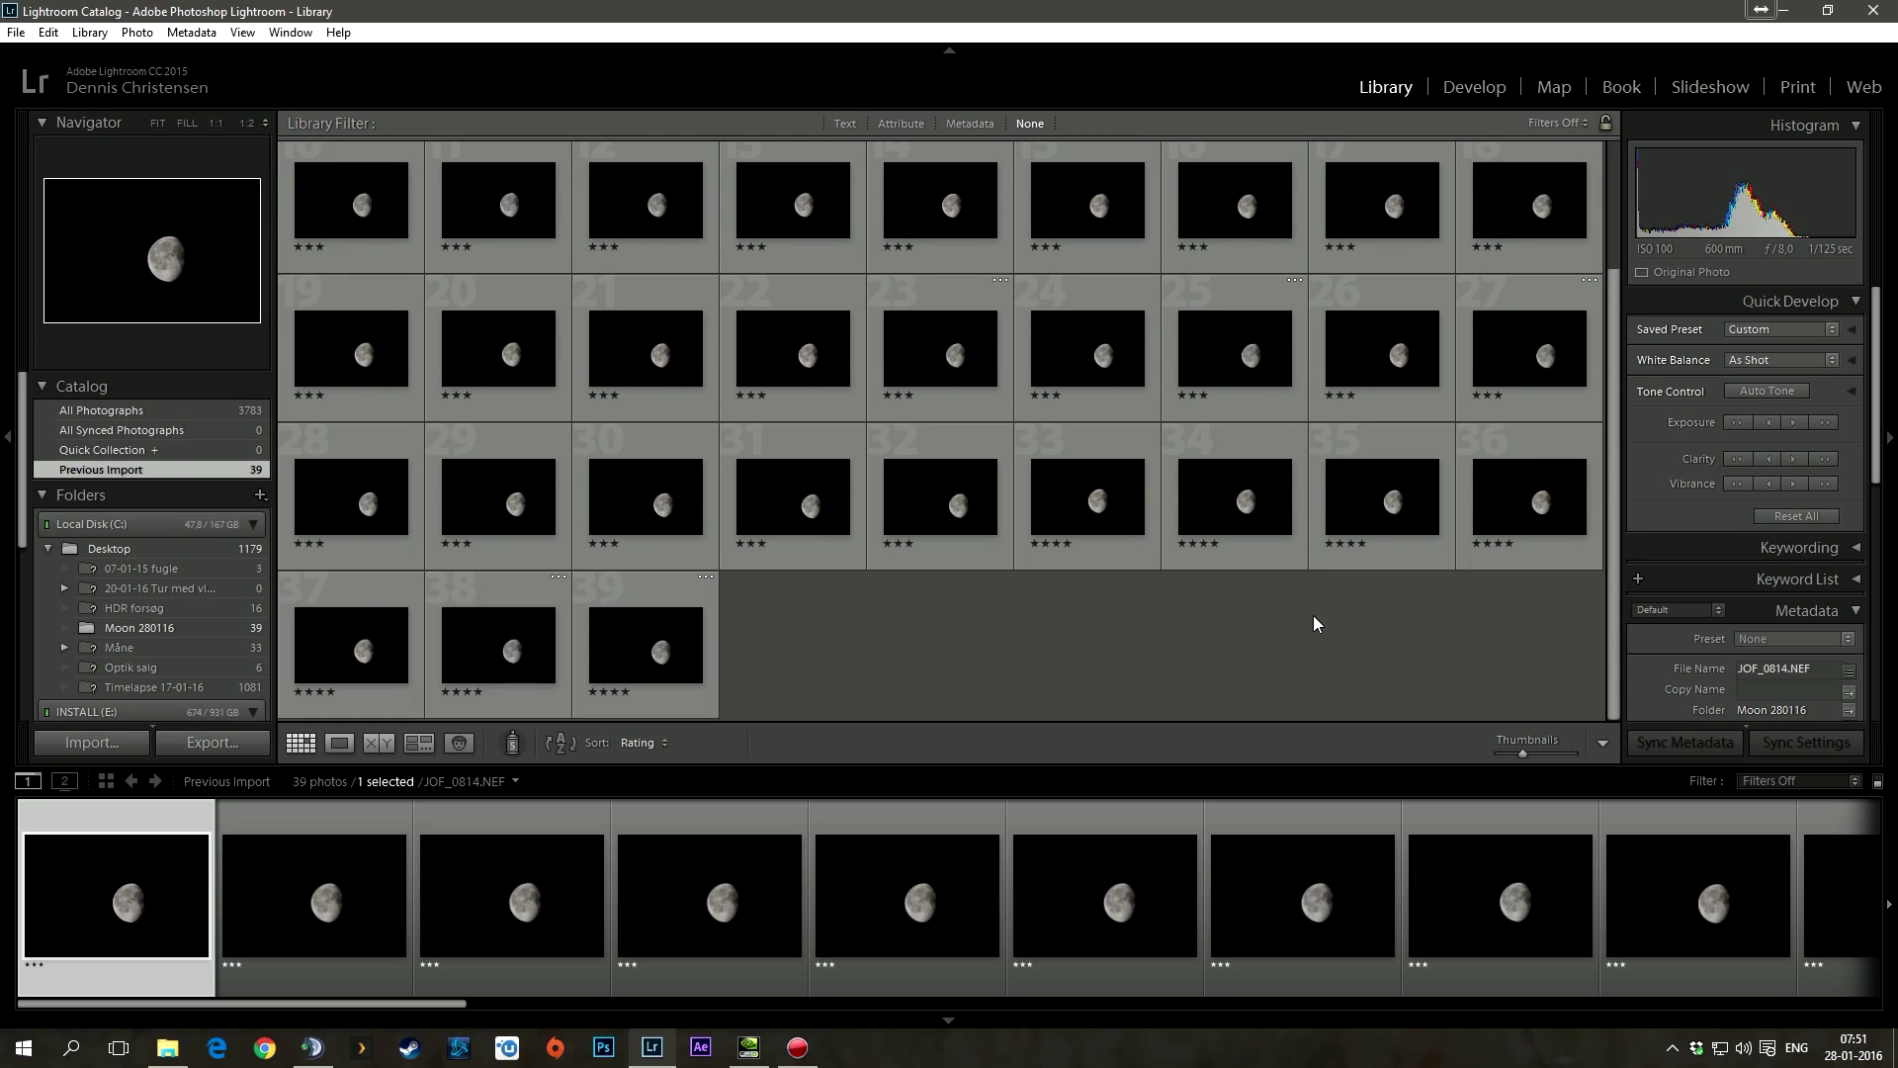
{"action": "left_click", "coordinate": [1072, 543]}
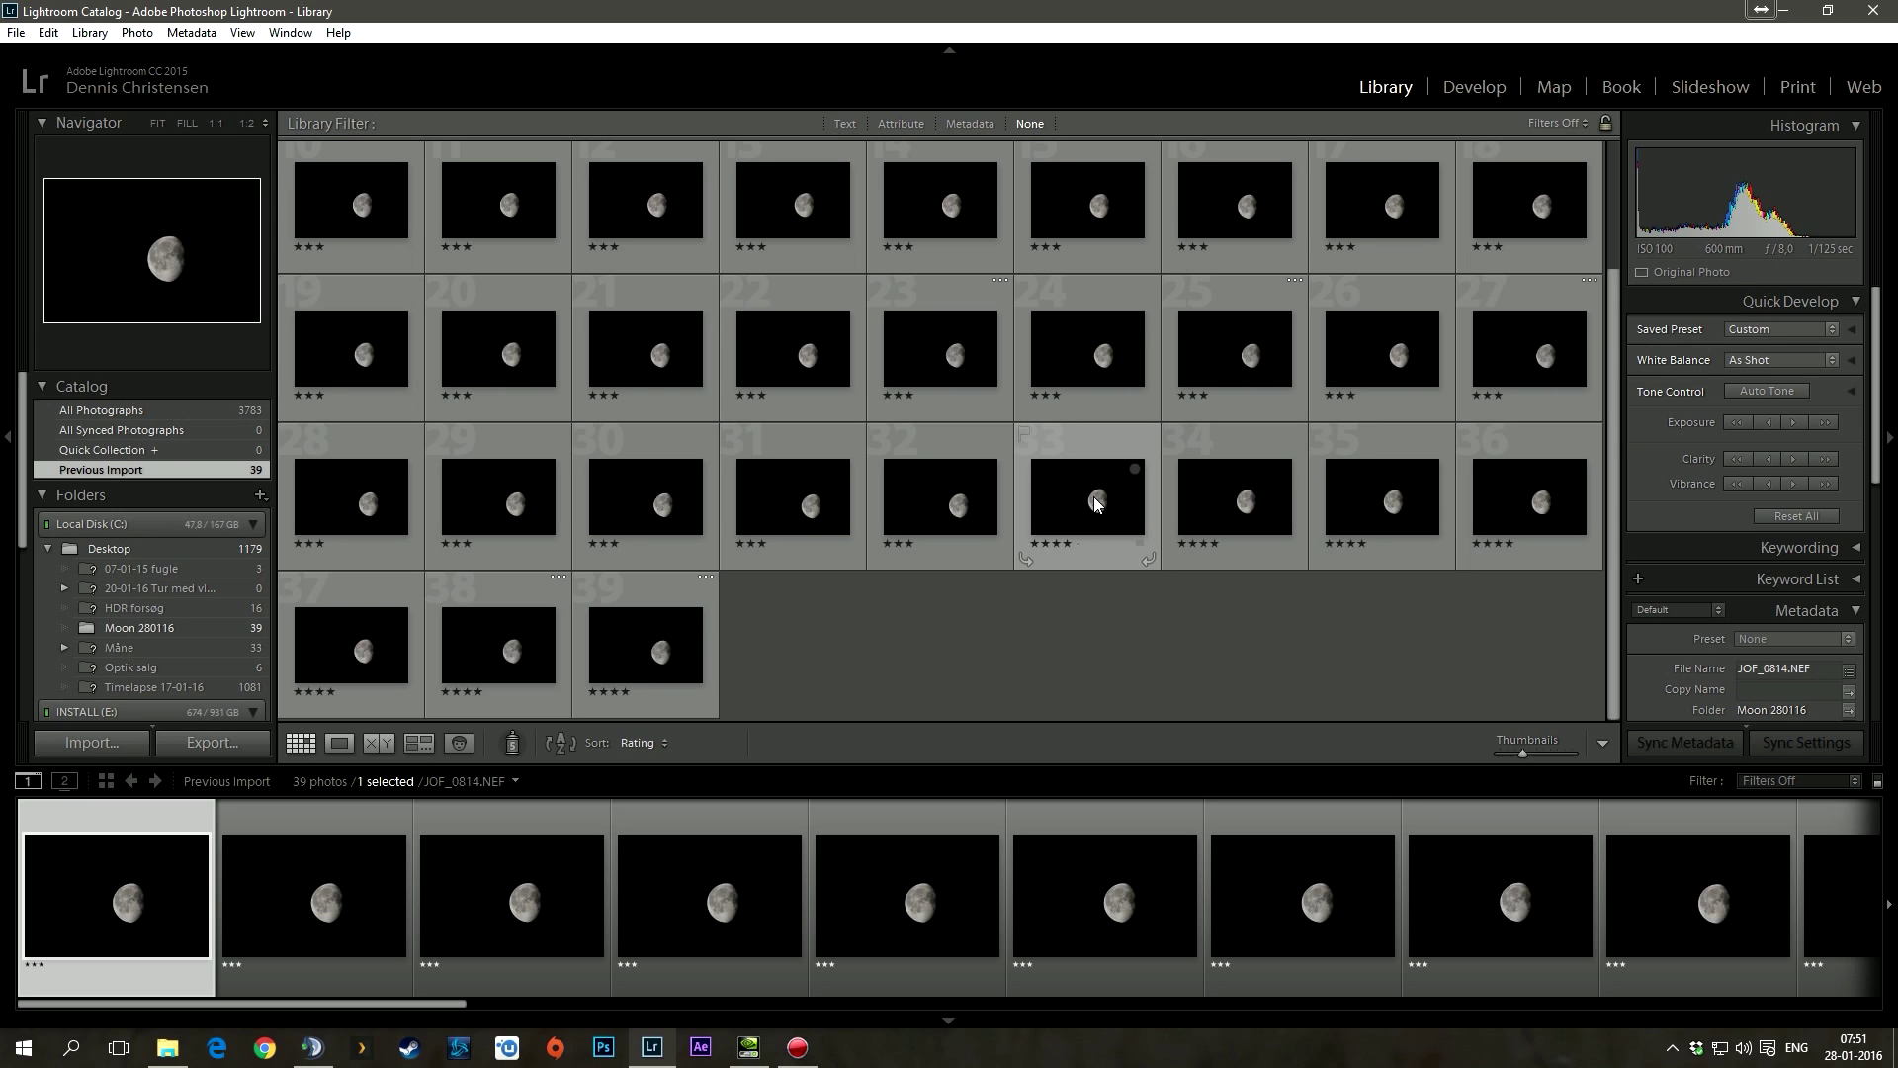
Select all 39 photos and open the Export dialog for them
{"action": "key", "text": "ctrl+a"}
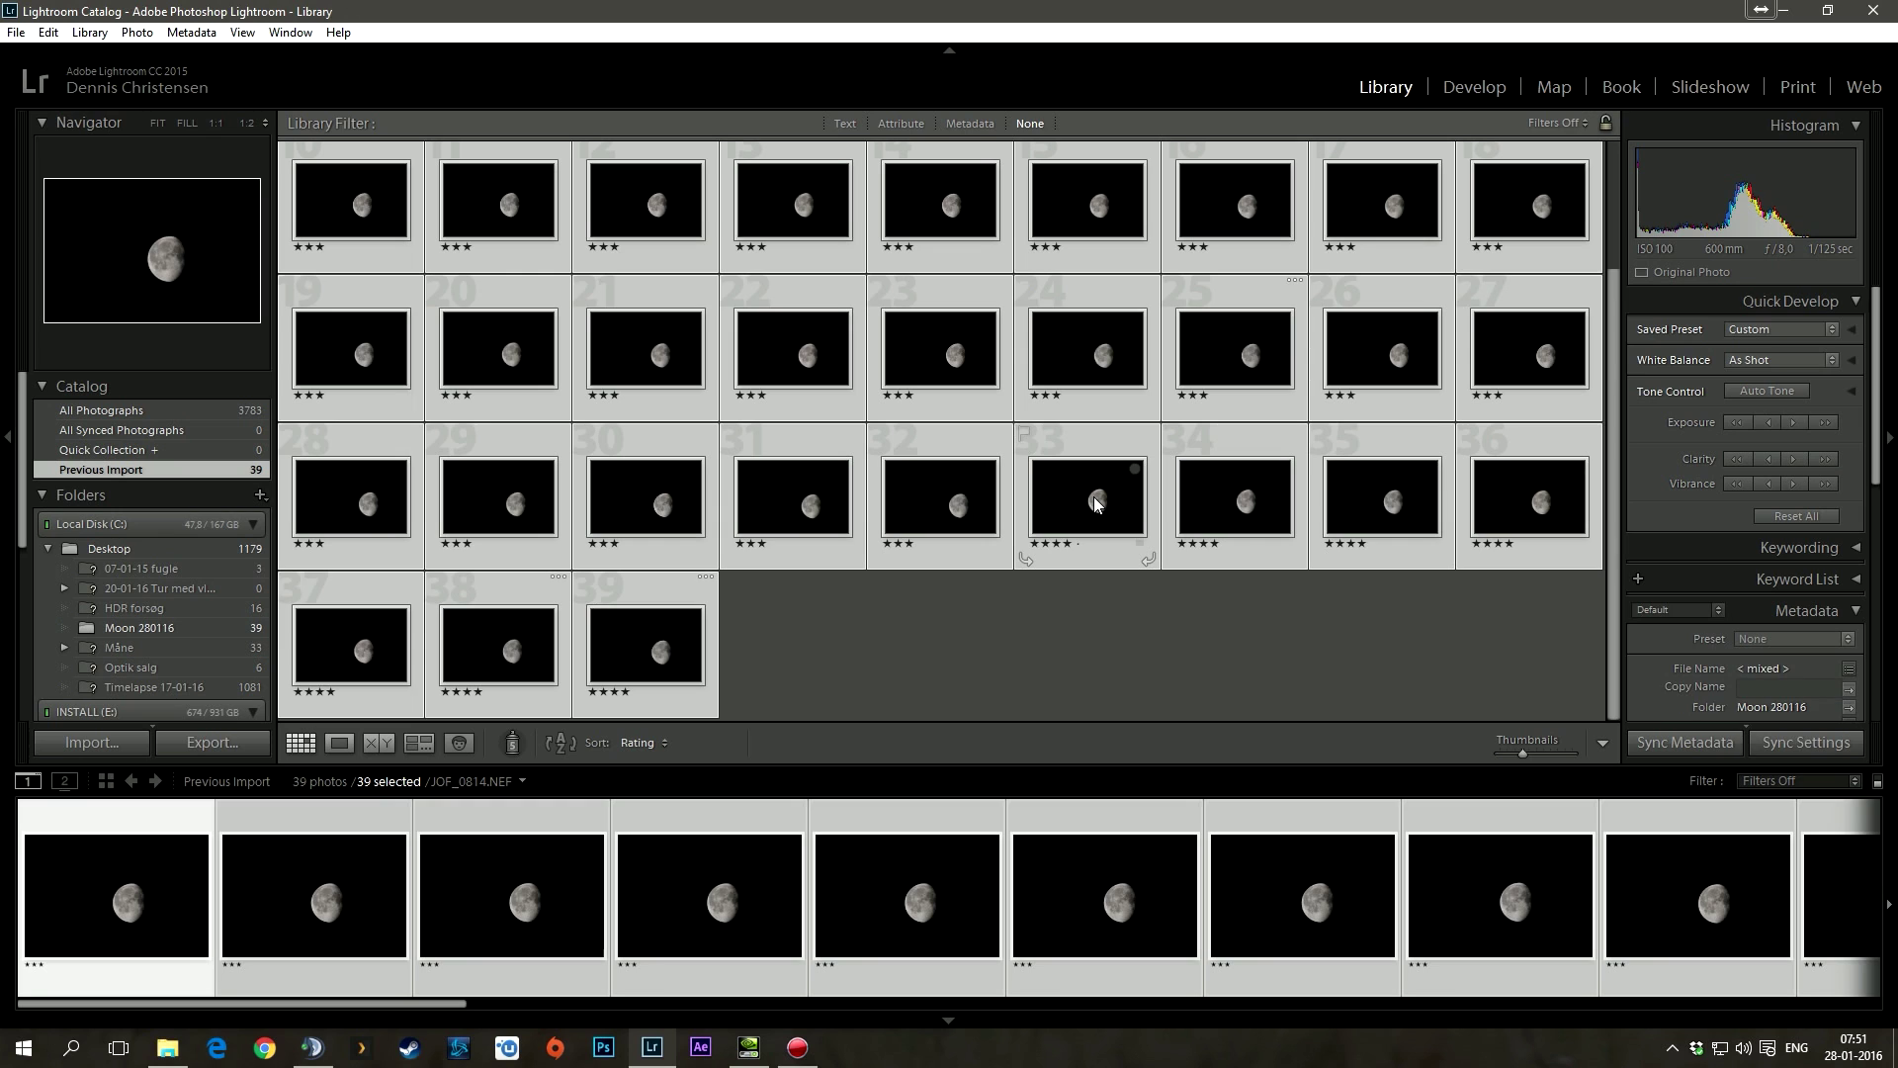
{"action": "right_click", "coordinate": [1095, 505]}
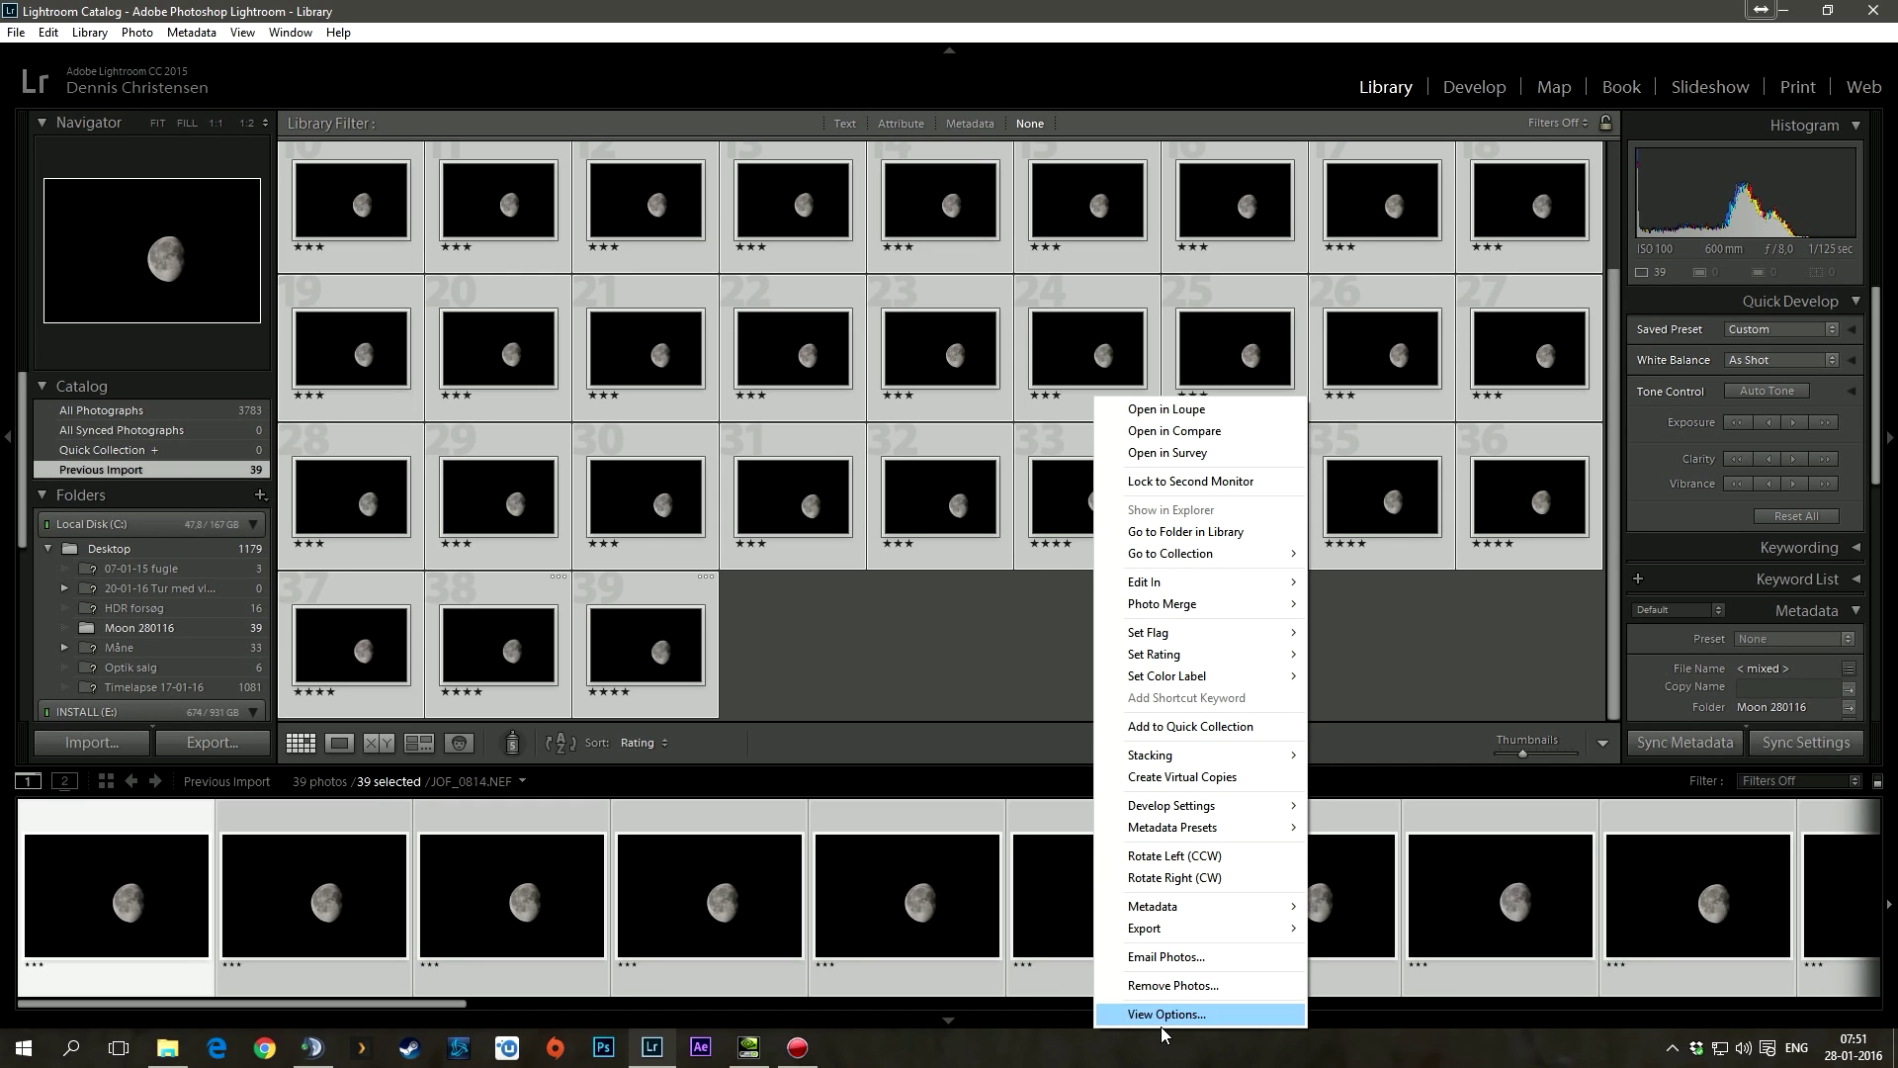
{"action": "mouse_move", "coordinate": [1177, 937]}
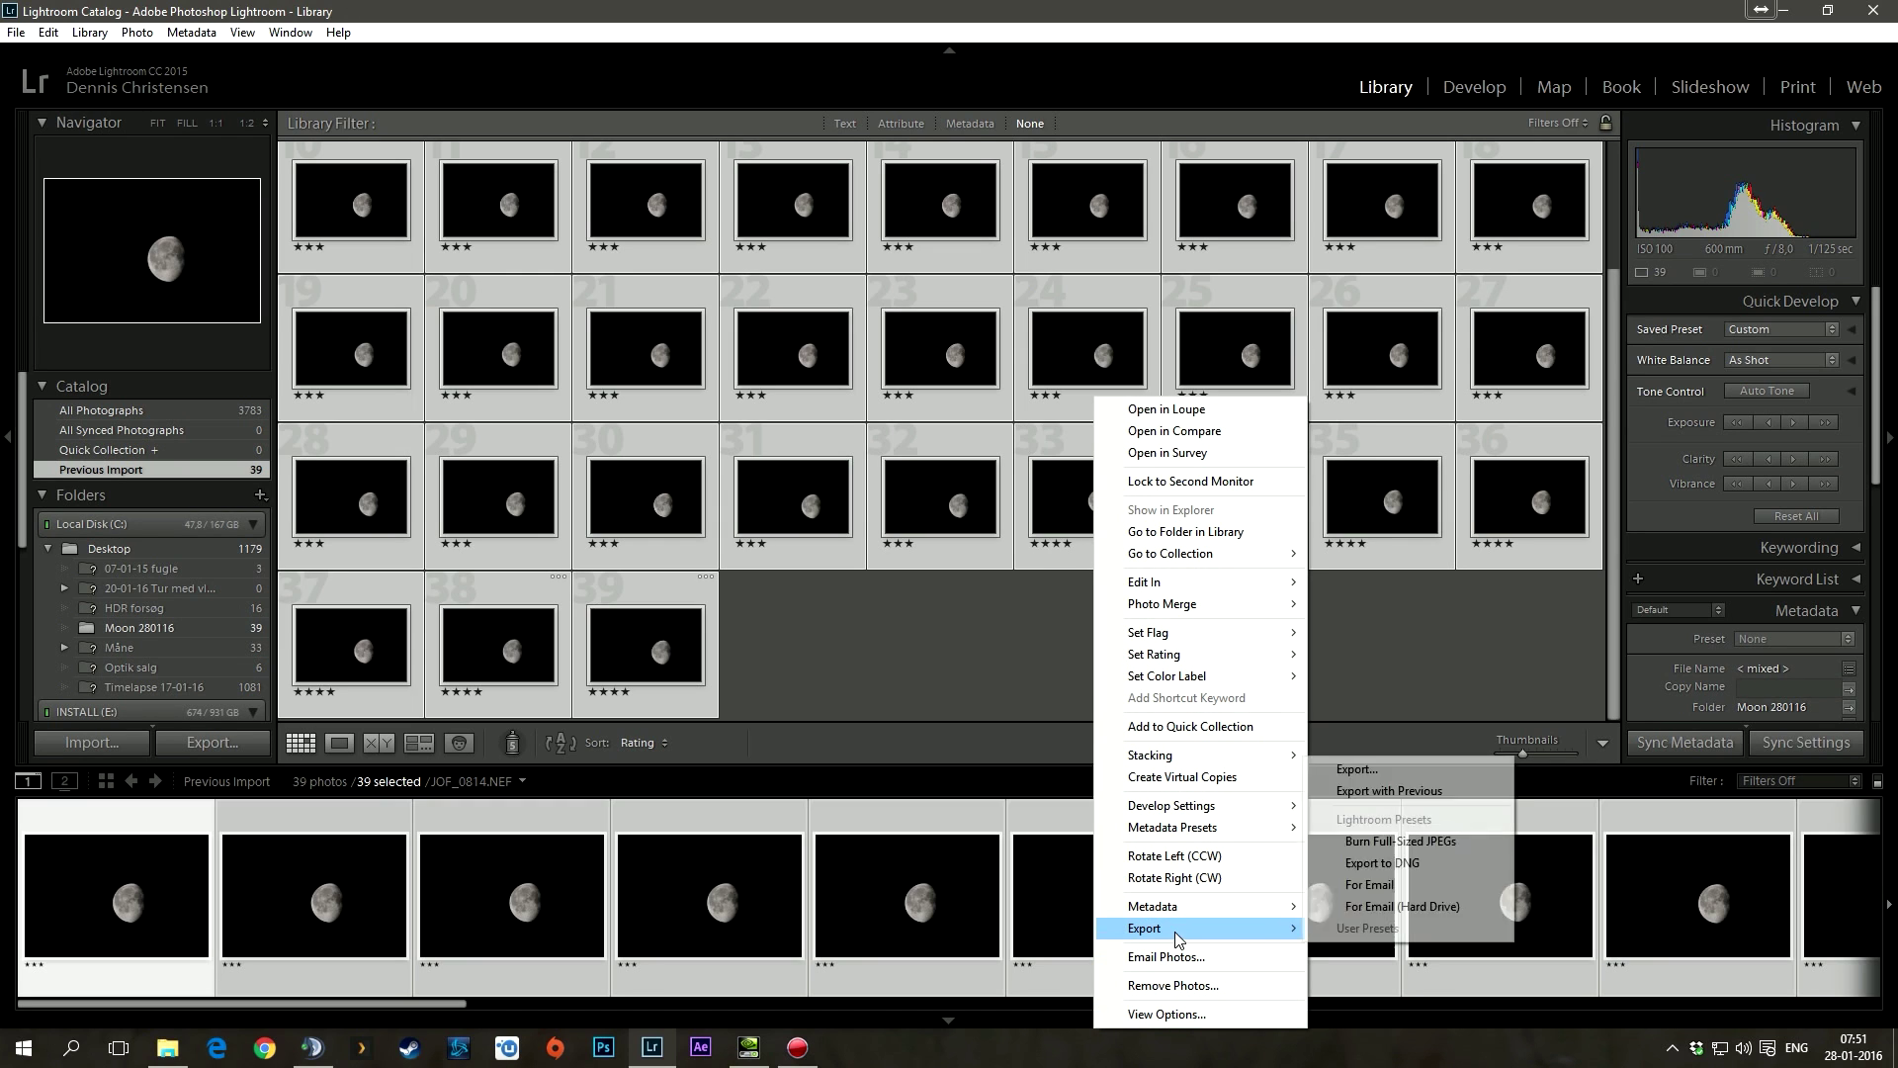
{"action": "left_click", "coordinate": [1362, 769]}
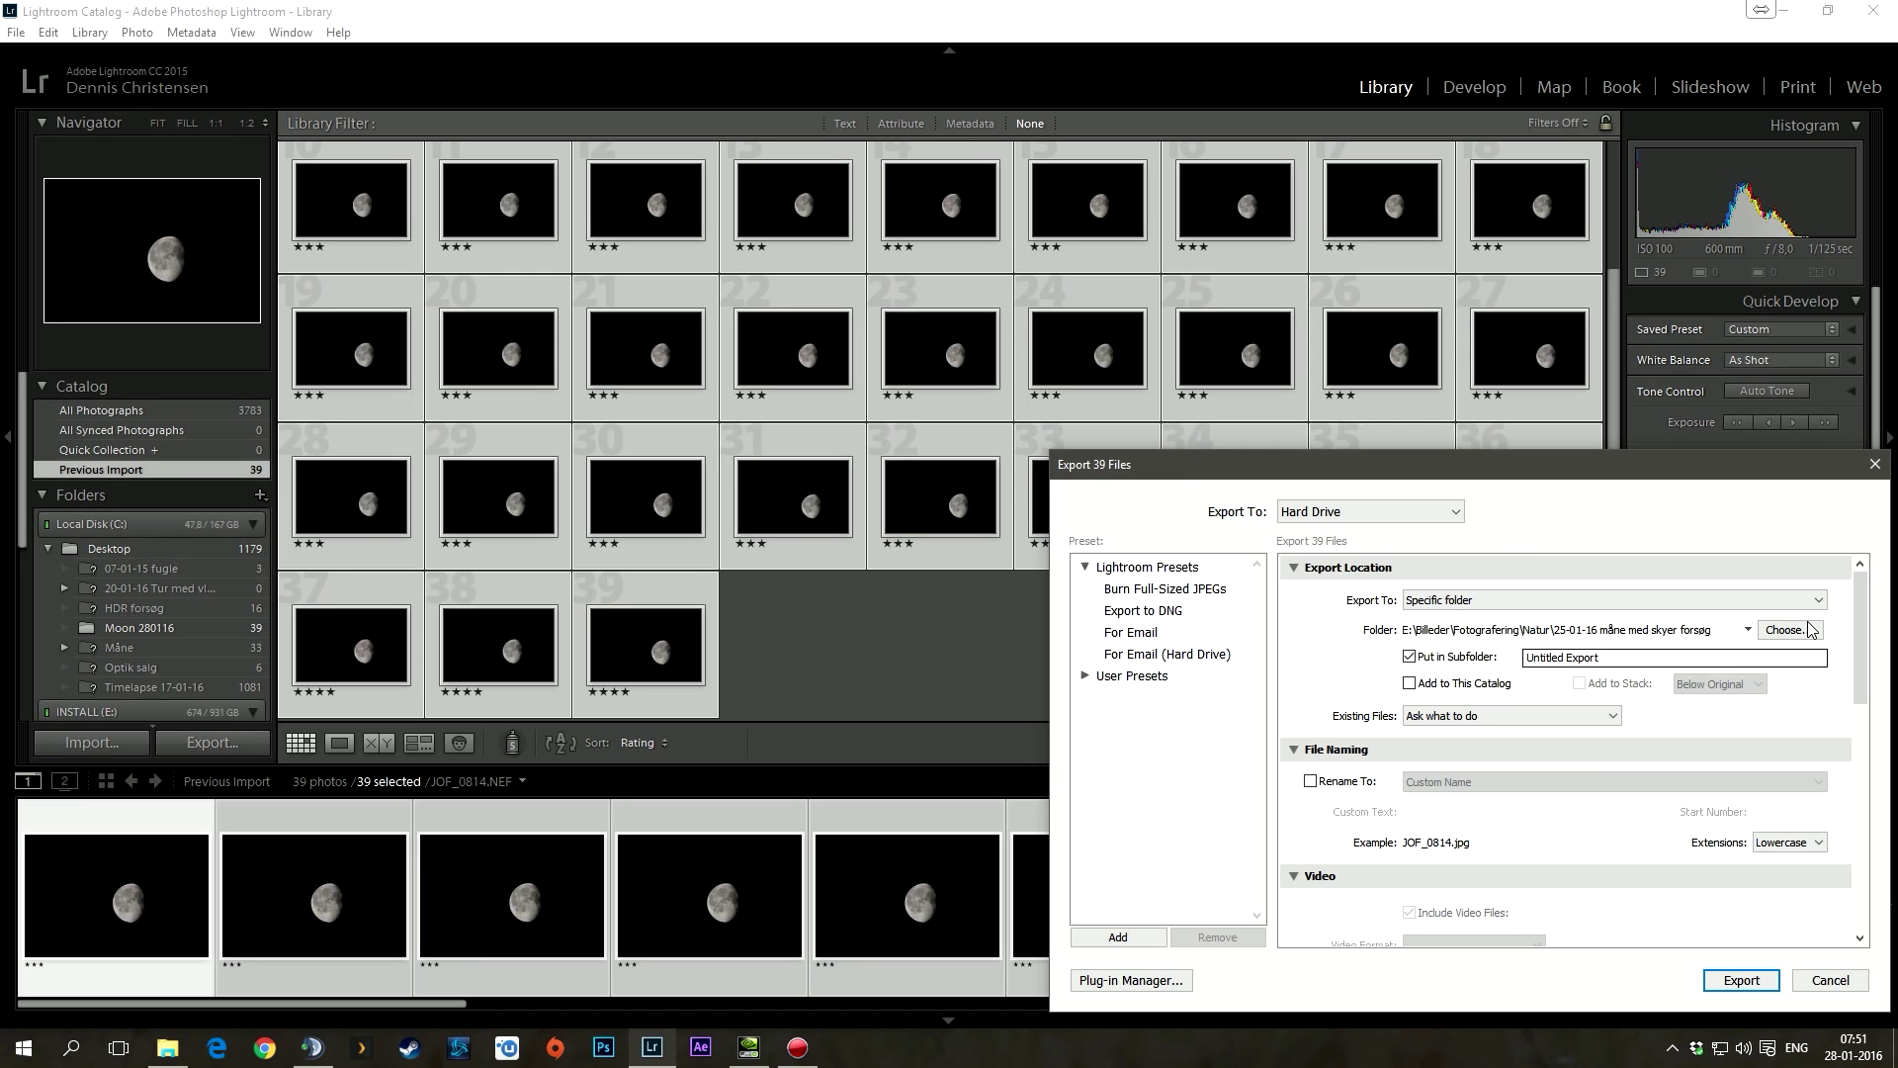
Export the 39 photos to a new folder 'JPEG' in Desktop > Moon 280116
{"action": "left_click", "coordinate": [1789, 630]}
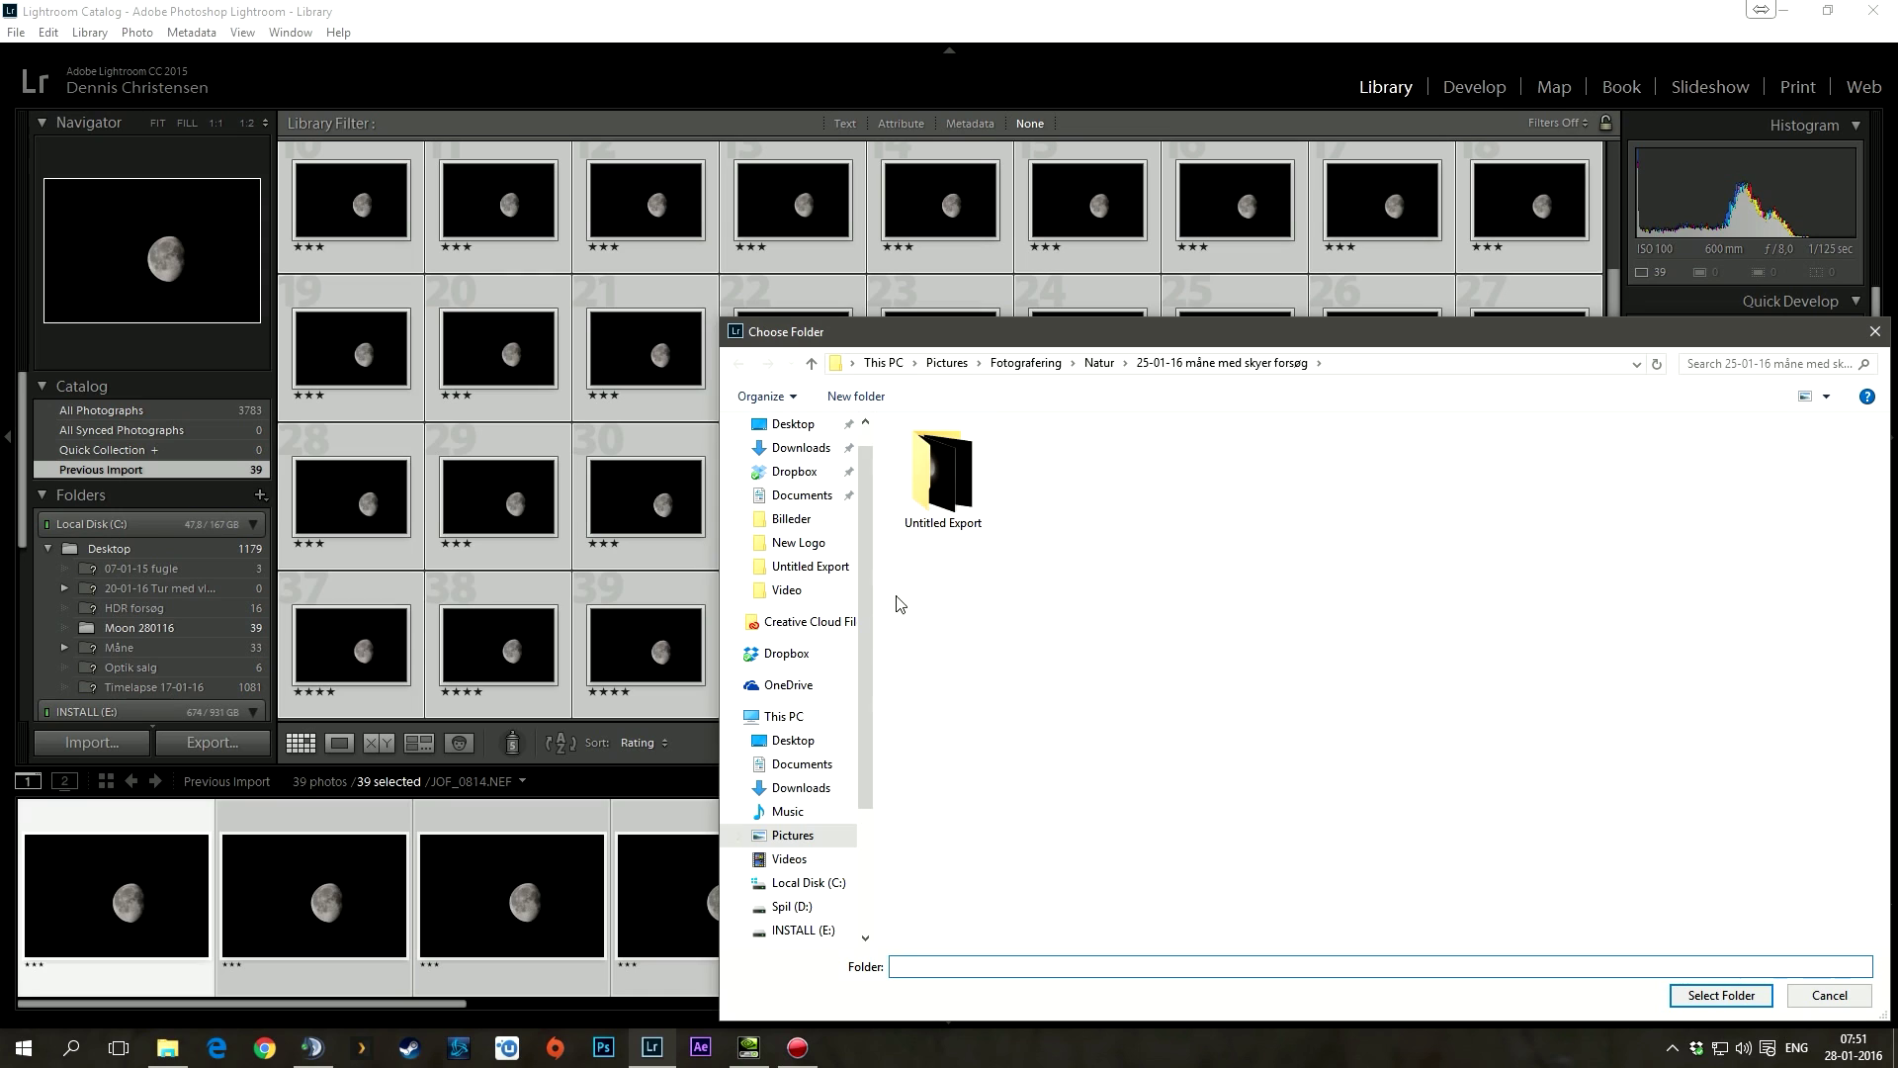
{"action": "left_click", "coordinate": [793, 424]}
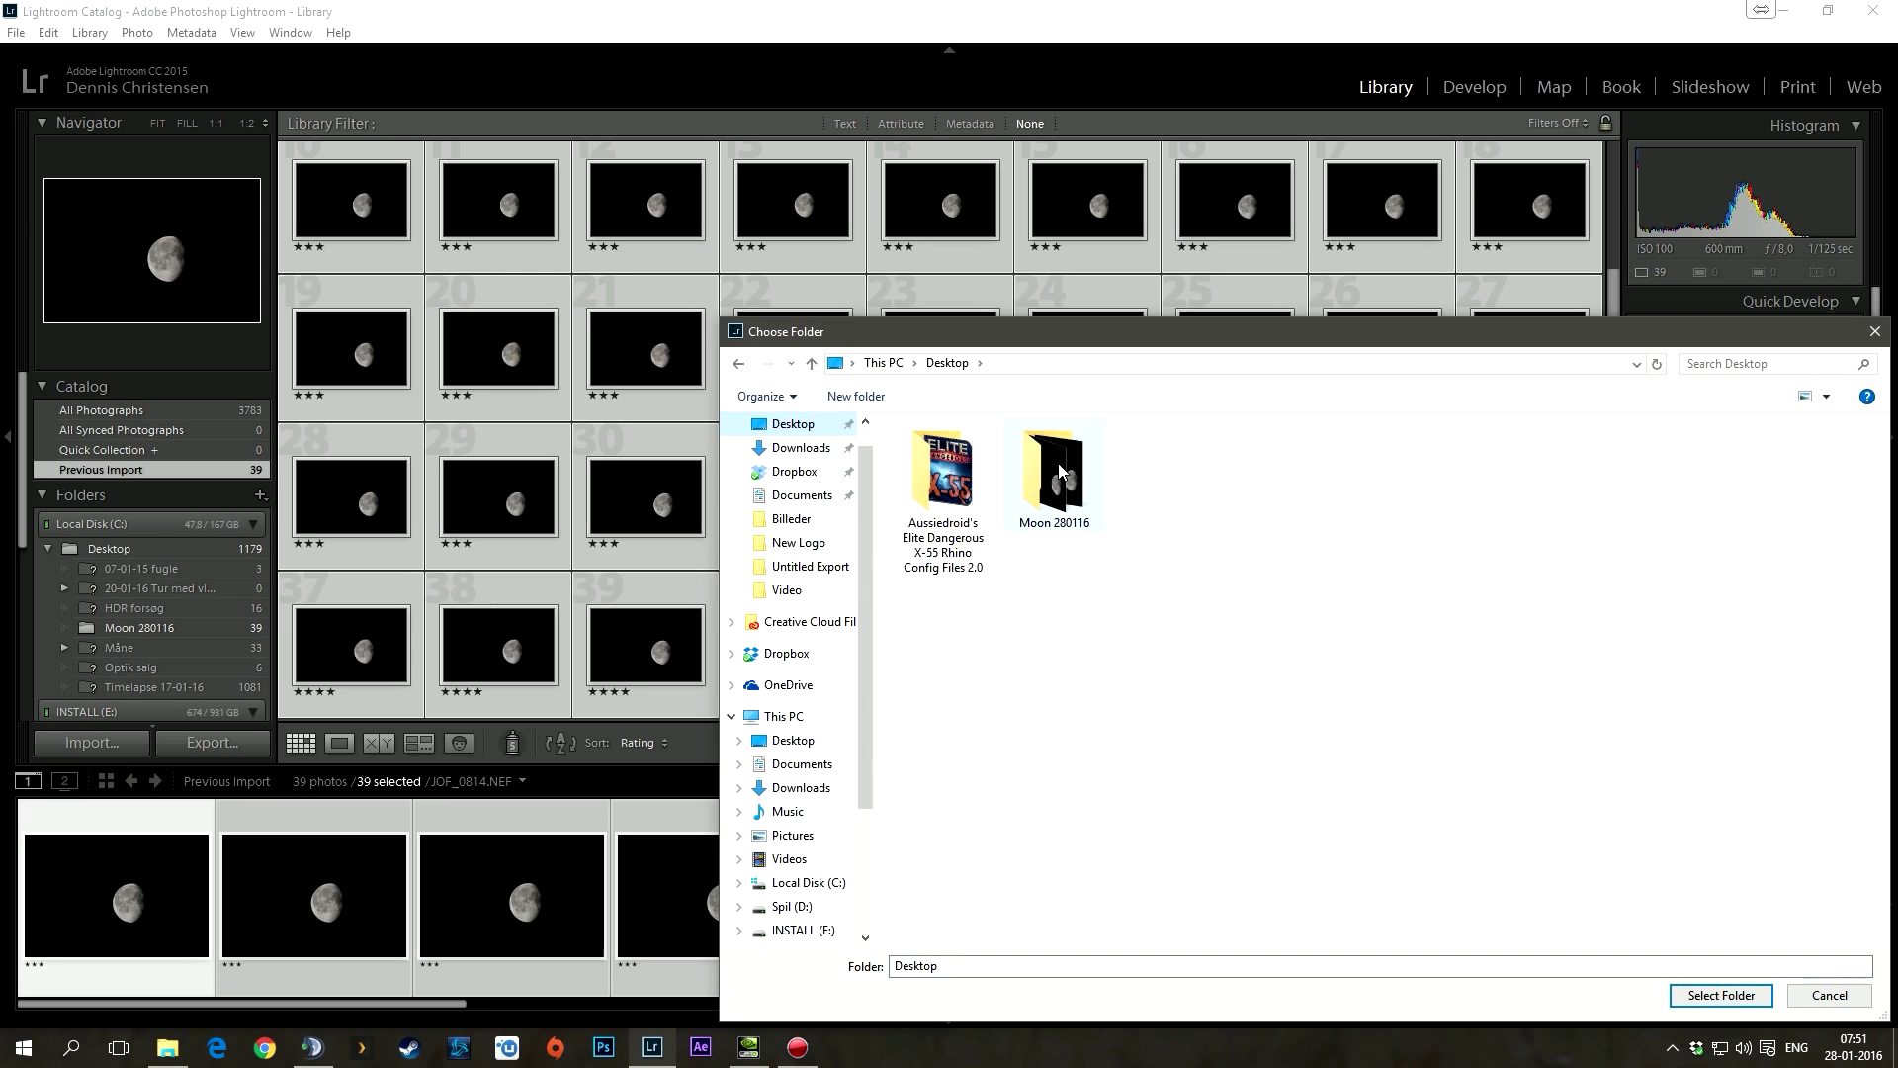
{"action": "double_click", "coordinate": [1048, 532]}
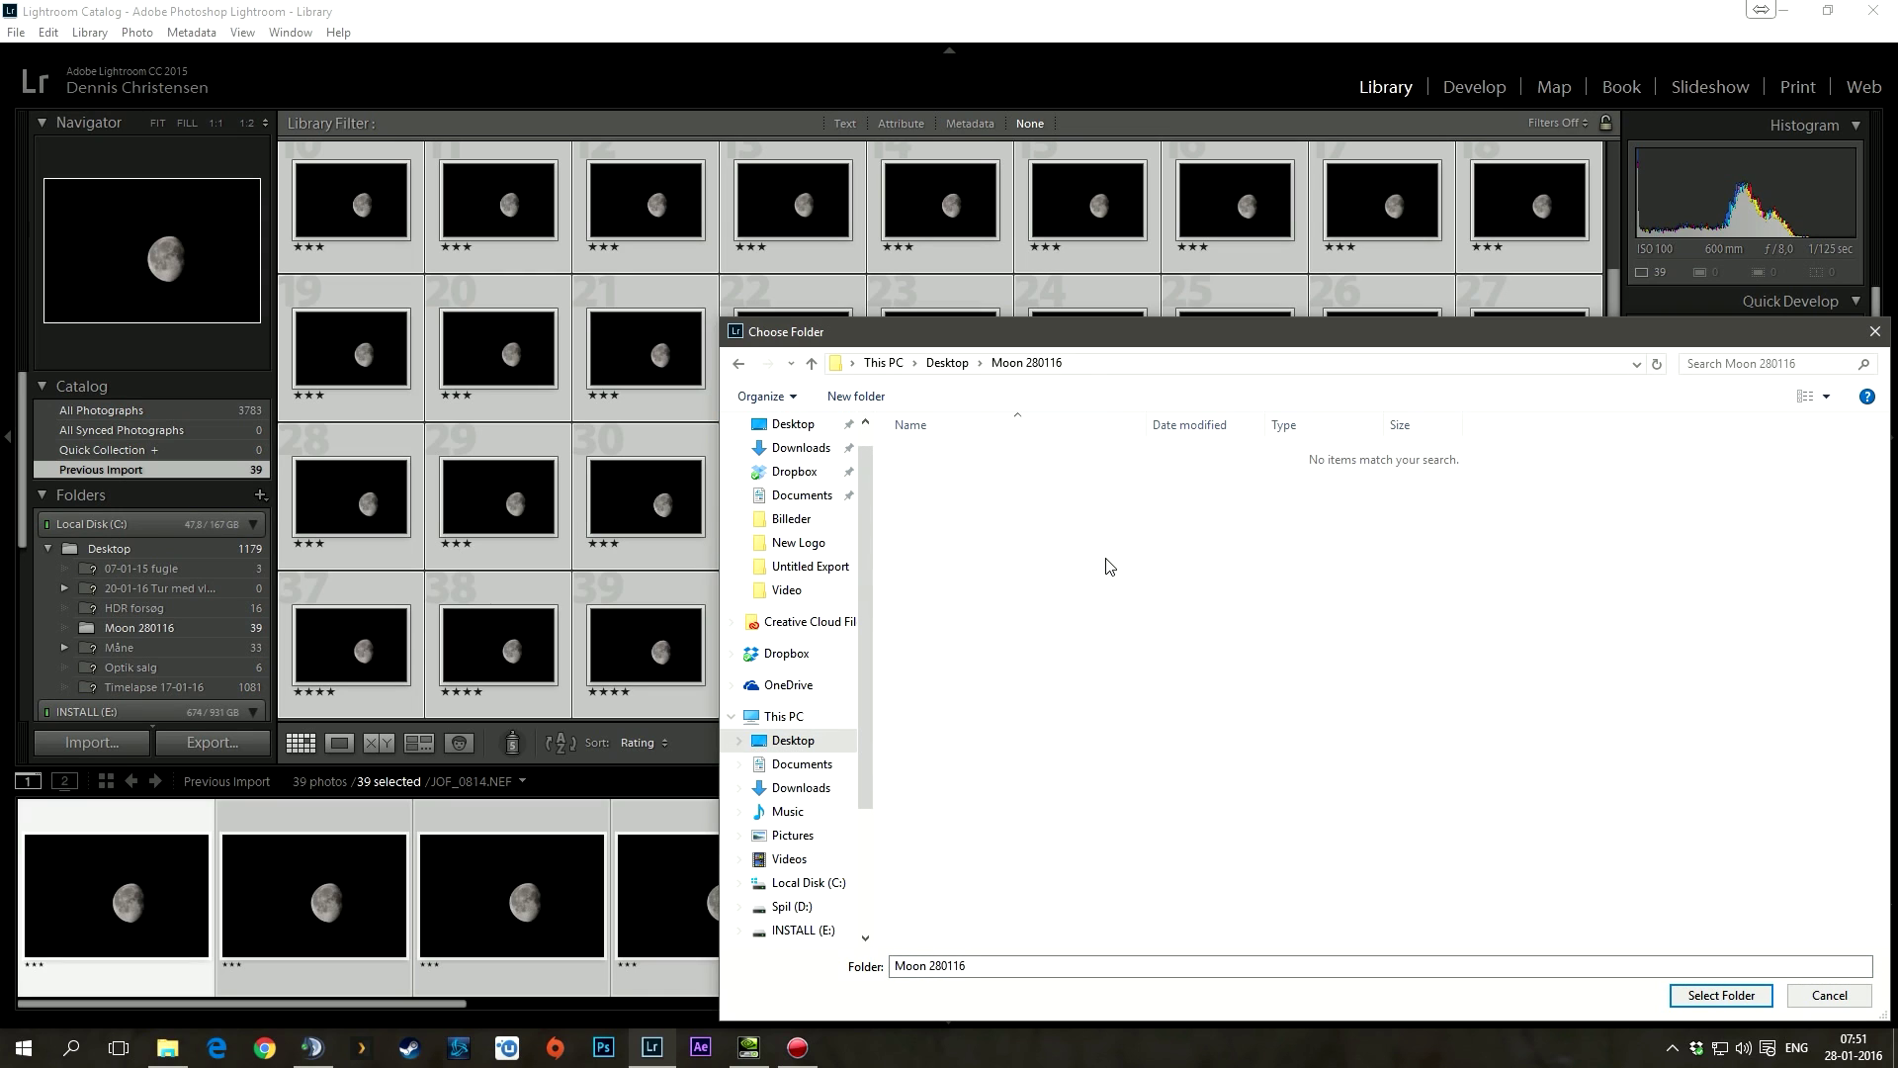
{"action": "key", "text": "ctrl+shift+n"}
{"action": "type", "text": "JPE"}
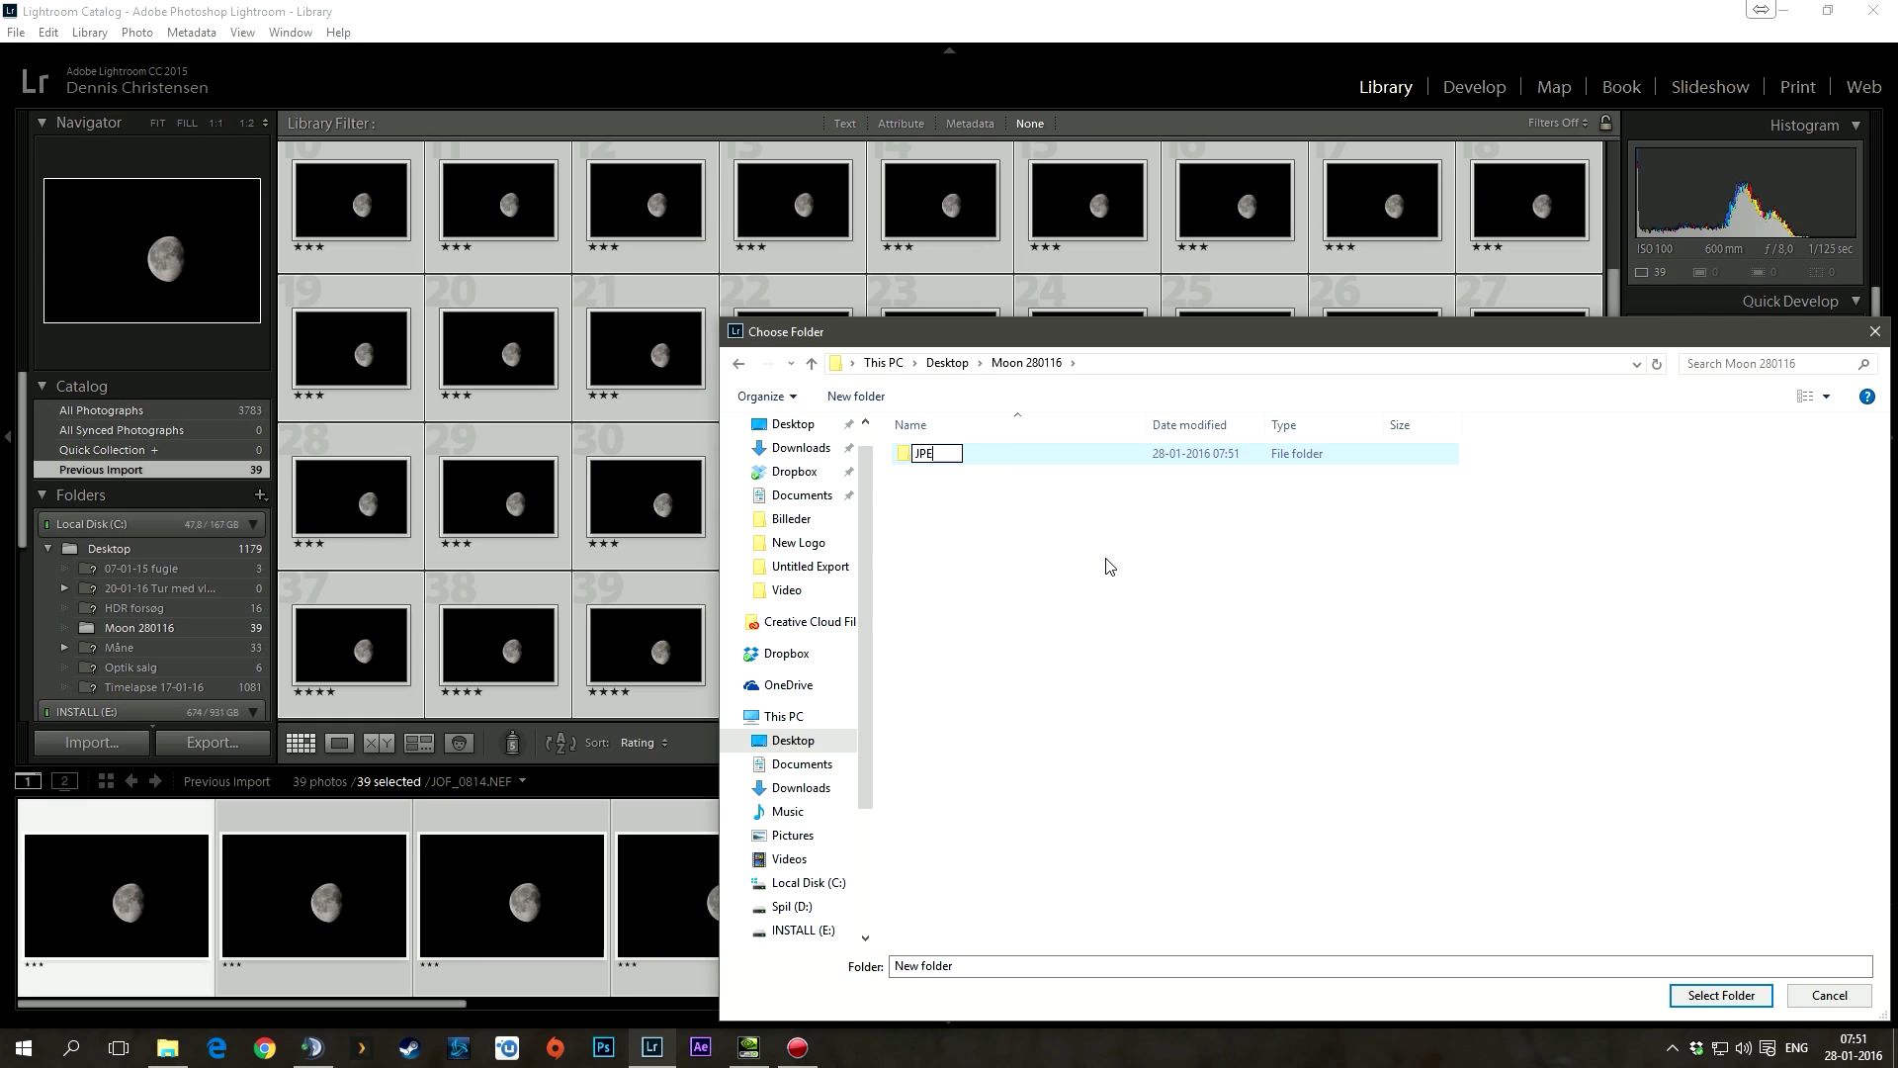
{"action": "type", "text": "G"}
{"action": "key", "text": "Return"}
{"action": "key", "text": "Return"}
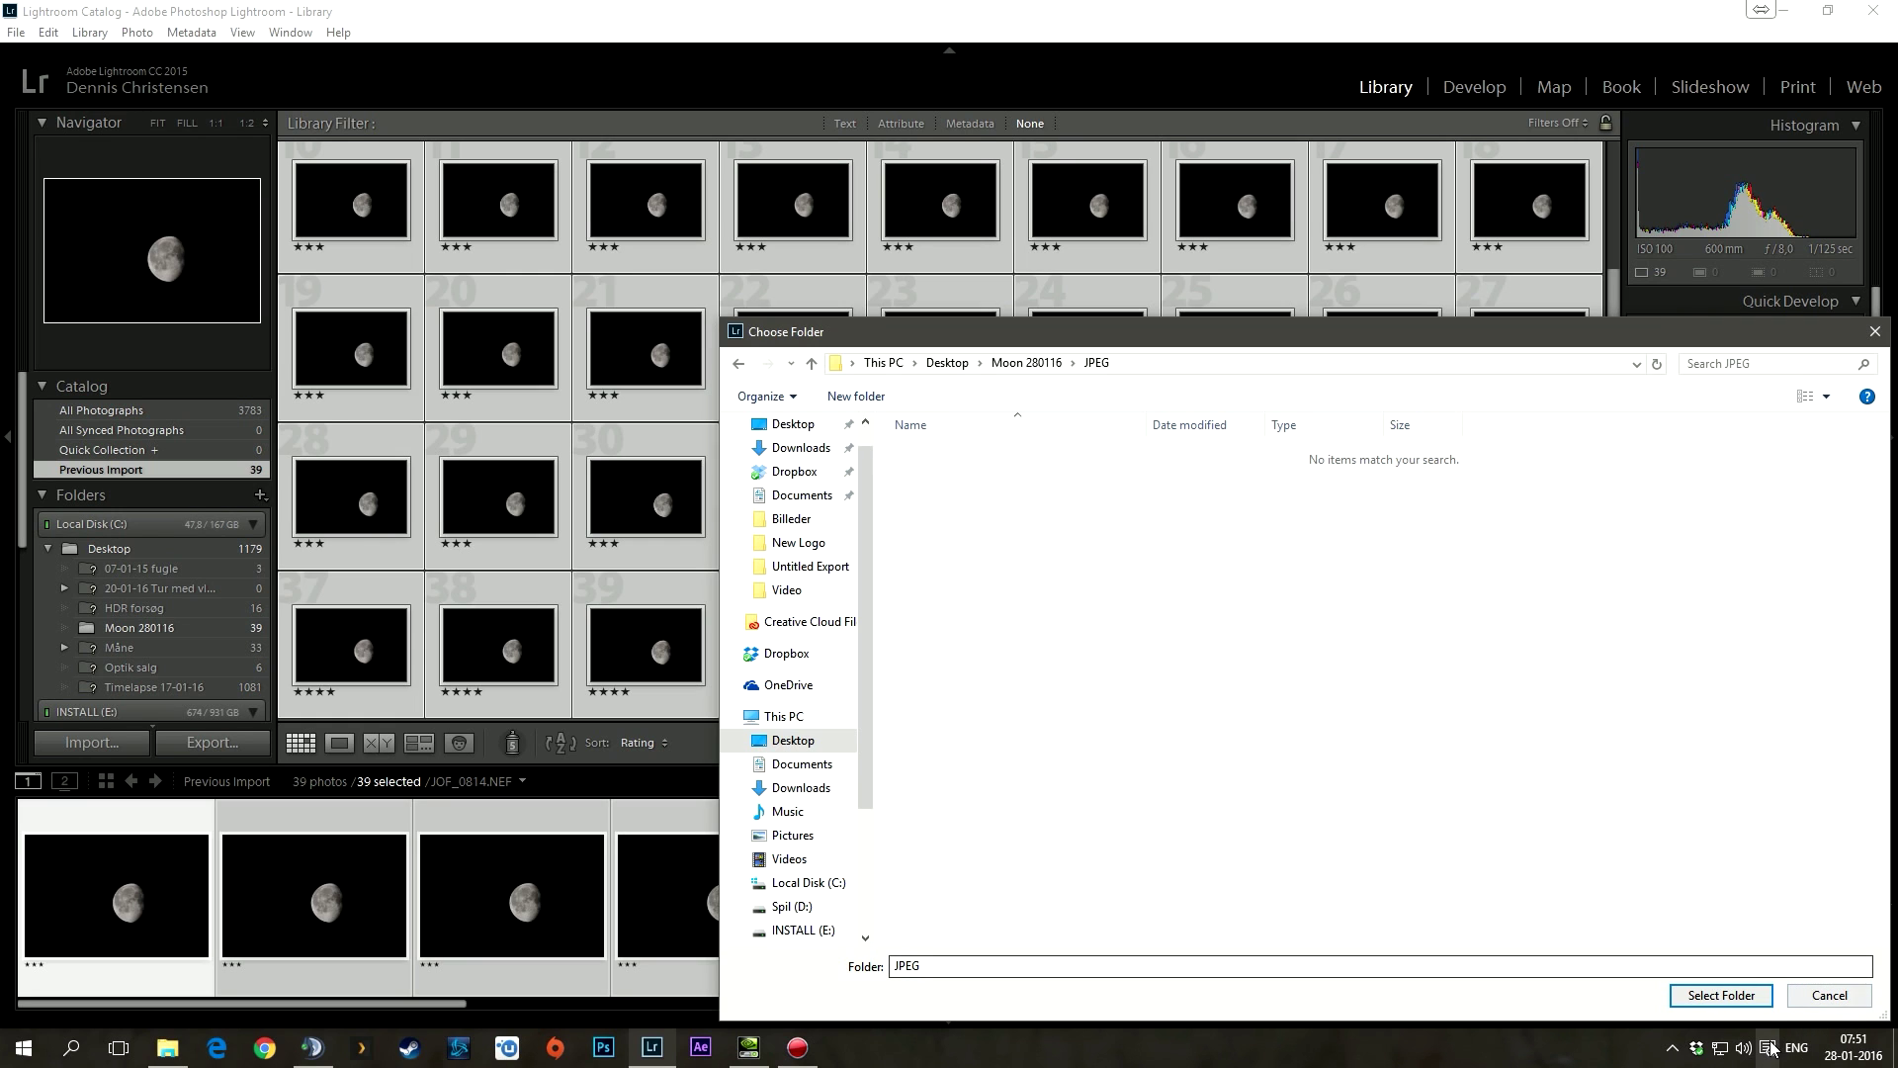
{"action": "left_click", "coordinate": [1721, 994]}
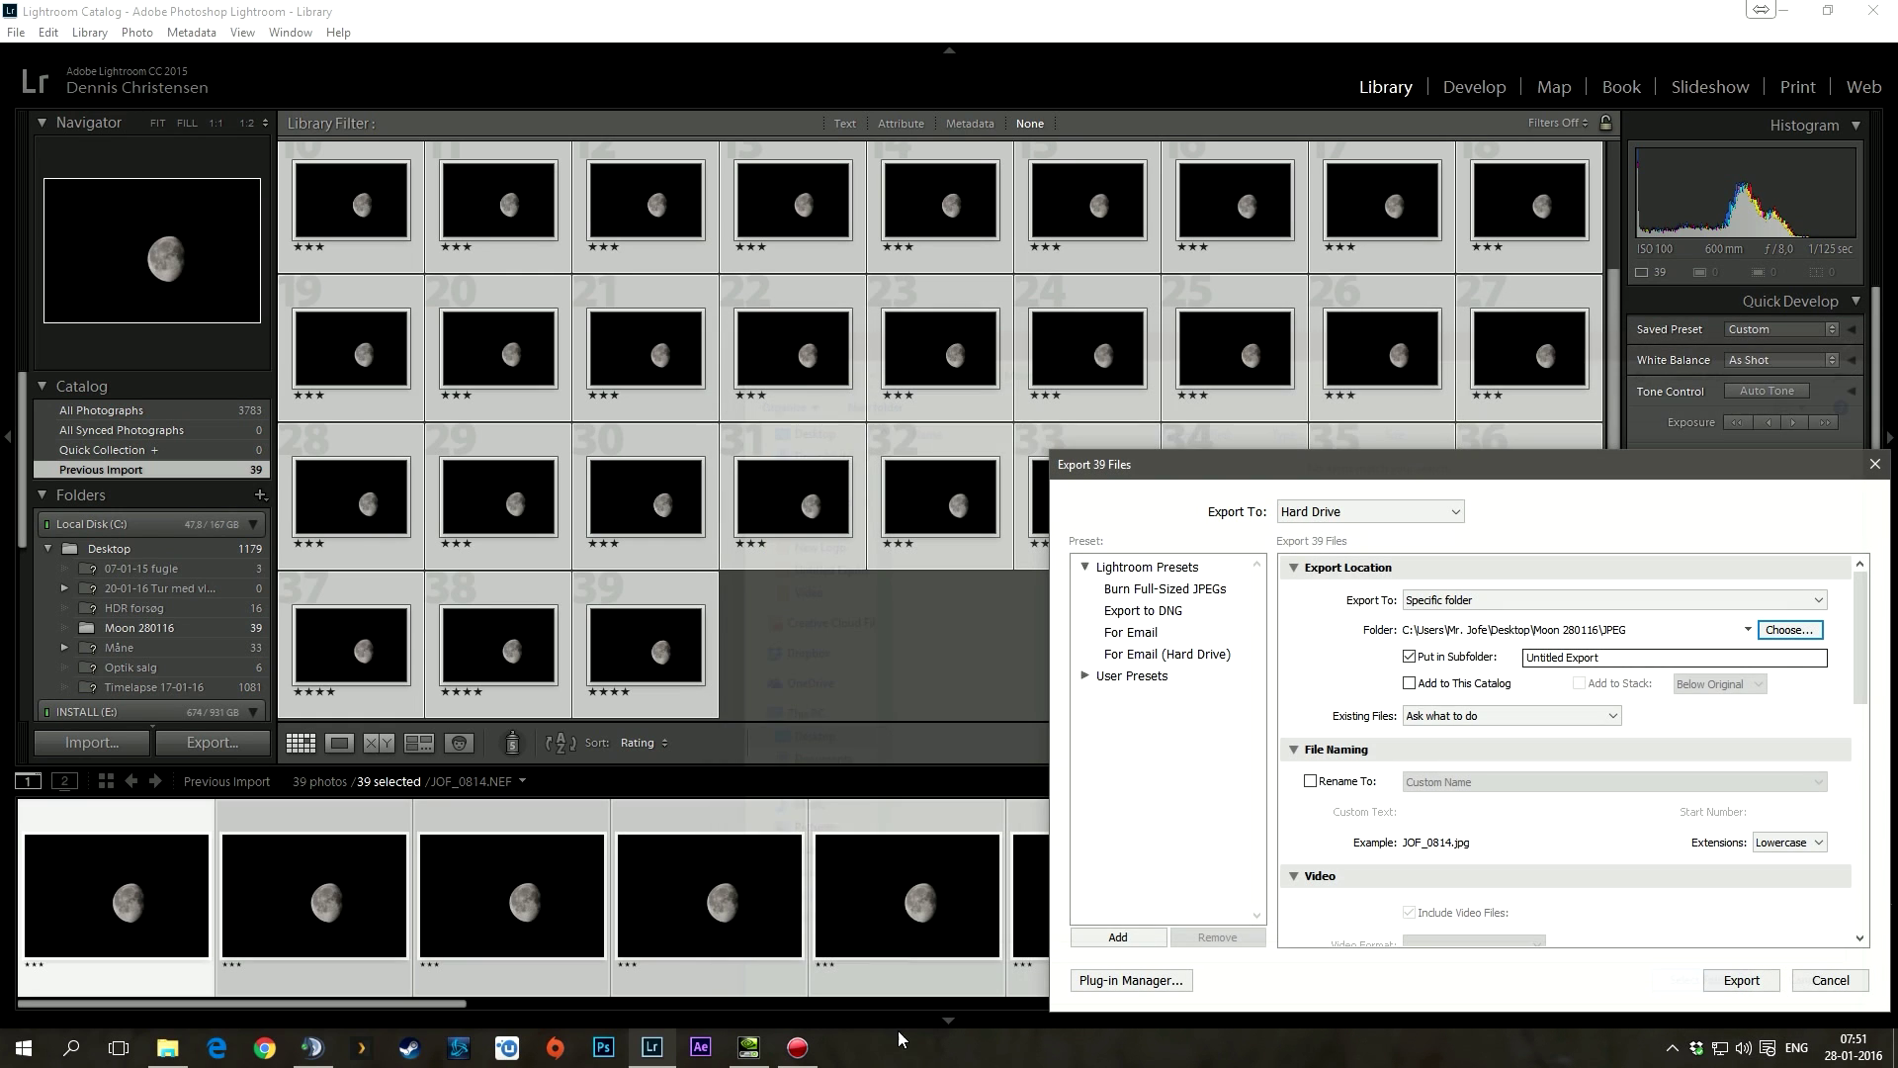
{"action": "left_click", "coordinate": [1740, 980]}
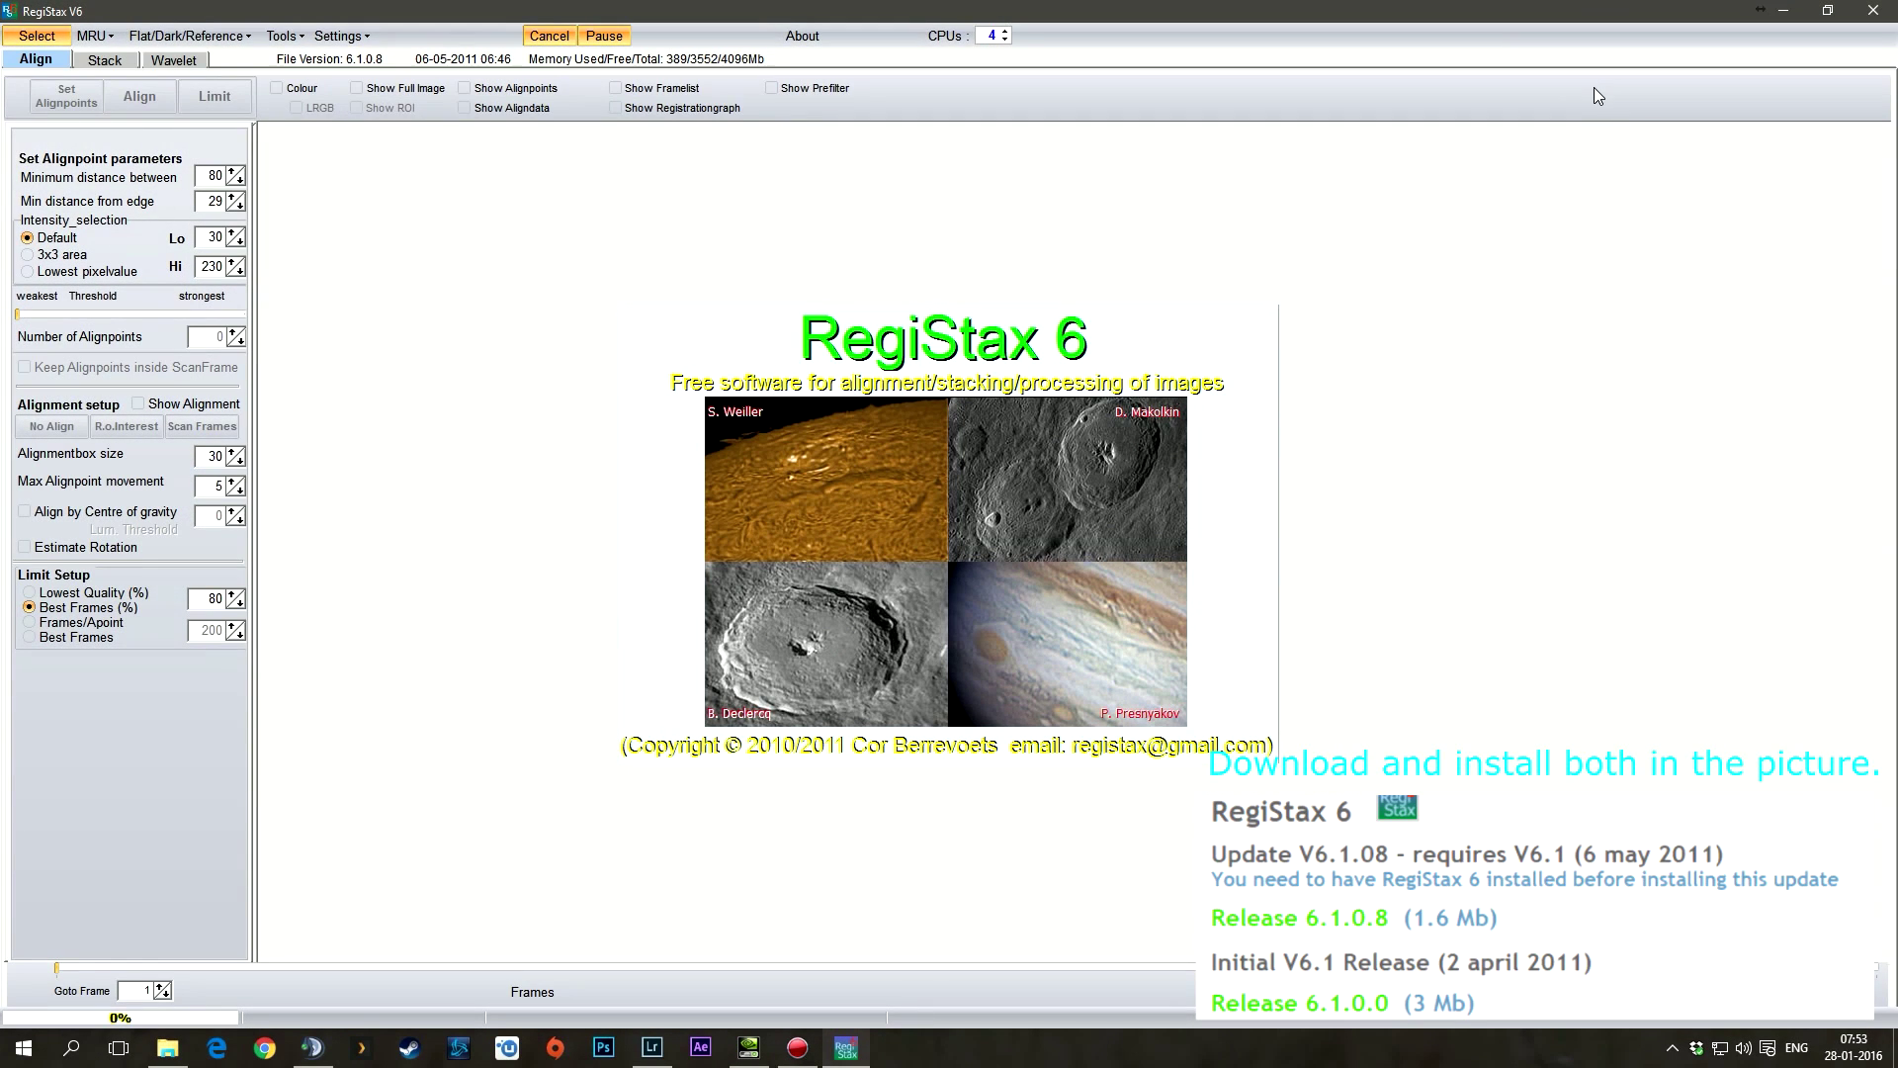
Launch RegiStax 6 from the taskbar so its empty alignment workspace appears
{"action": "left_click", "coordinate": [167, 1047]}
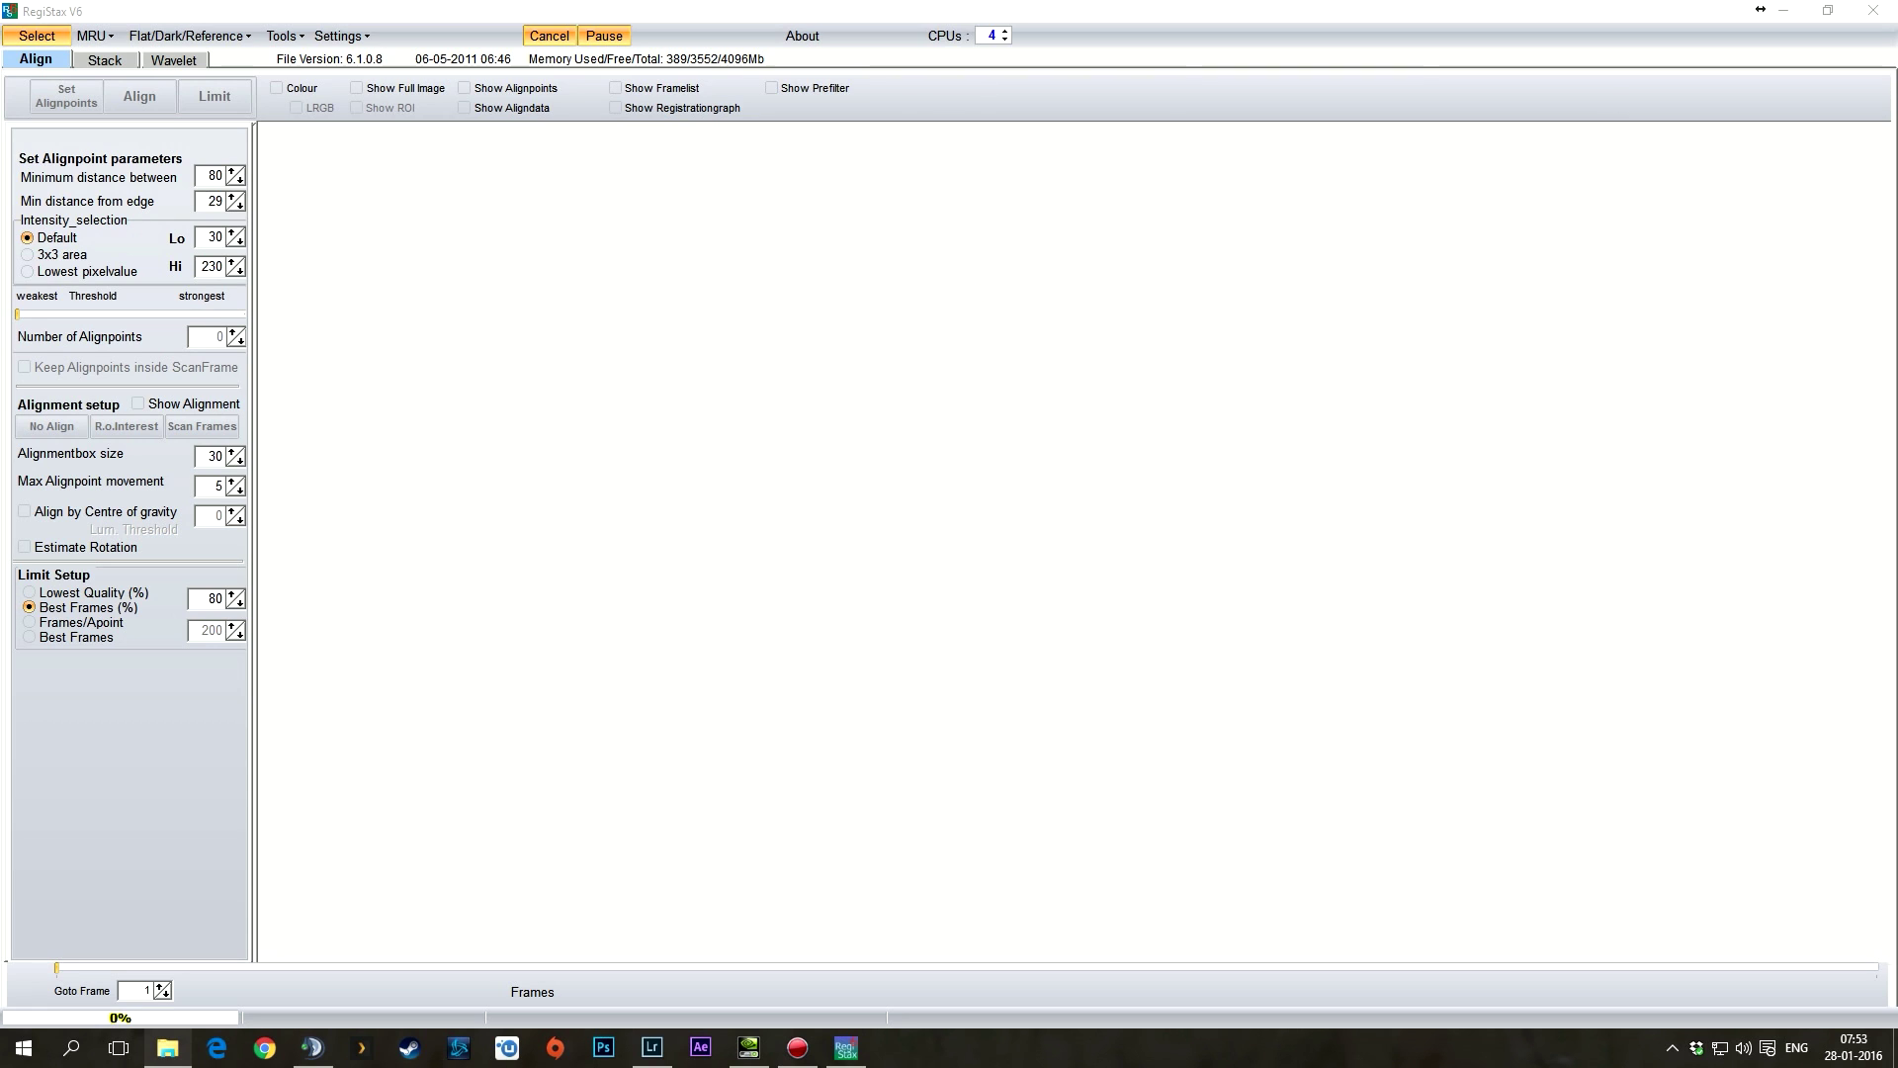
Browse to Desktop > Moon 280116 > JPEG > Untitled Export in the Open file(s) dialog
{"action": "left_click", "coordinate": [36, 35]}
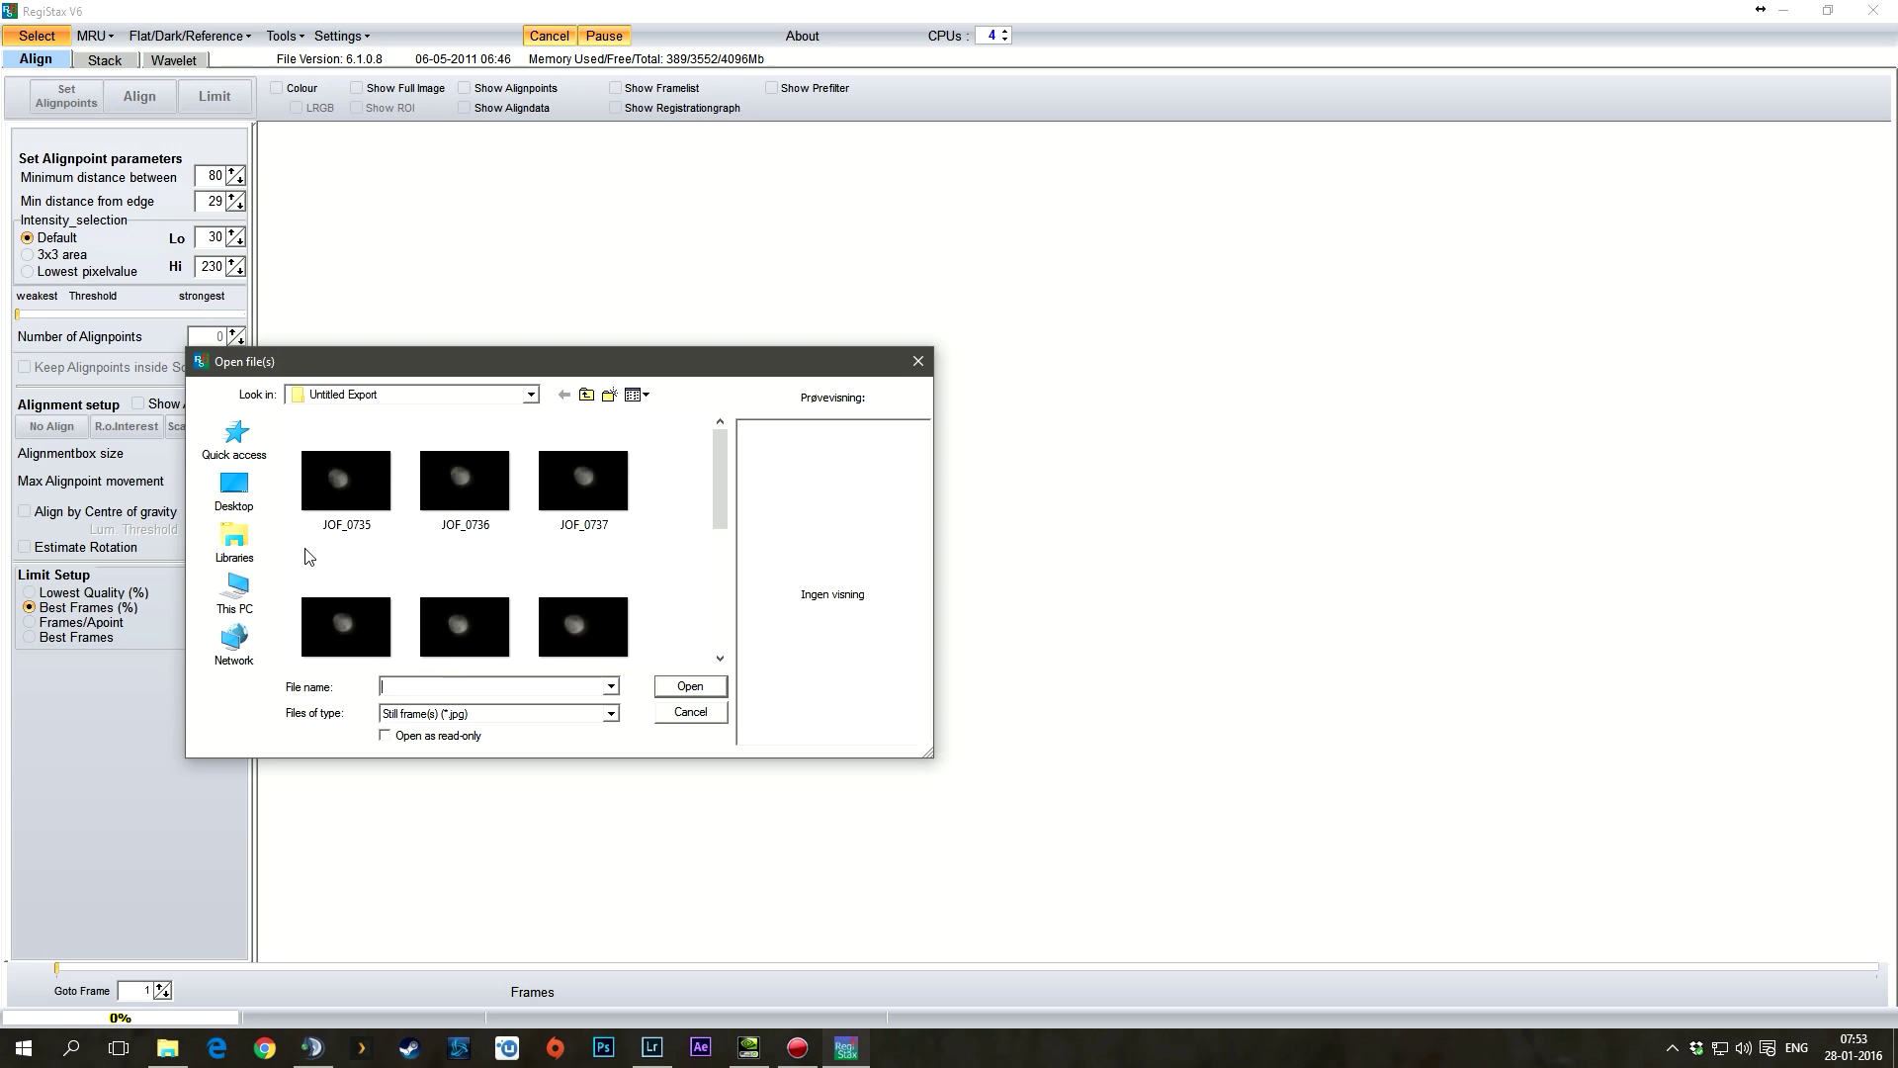
{"action": "left_click", "coordinate": [237, 542]}
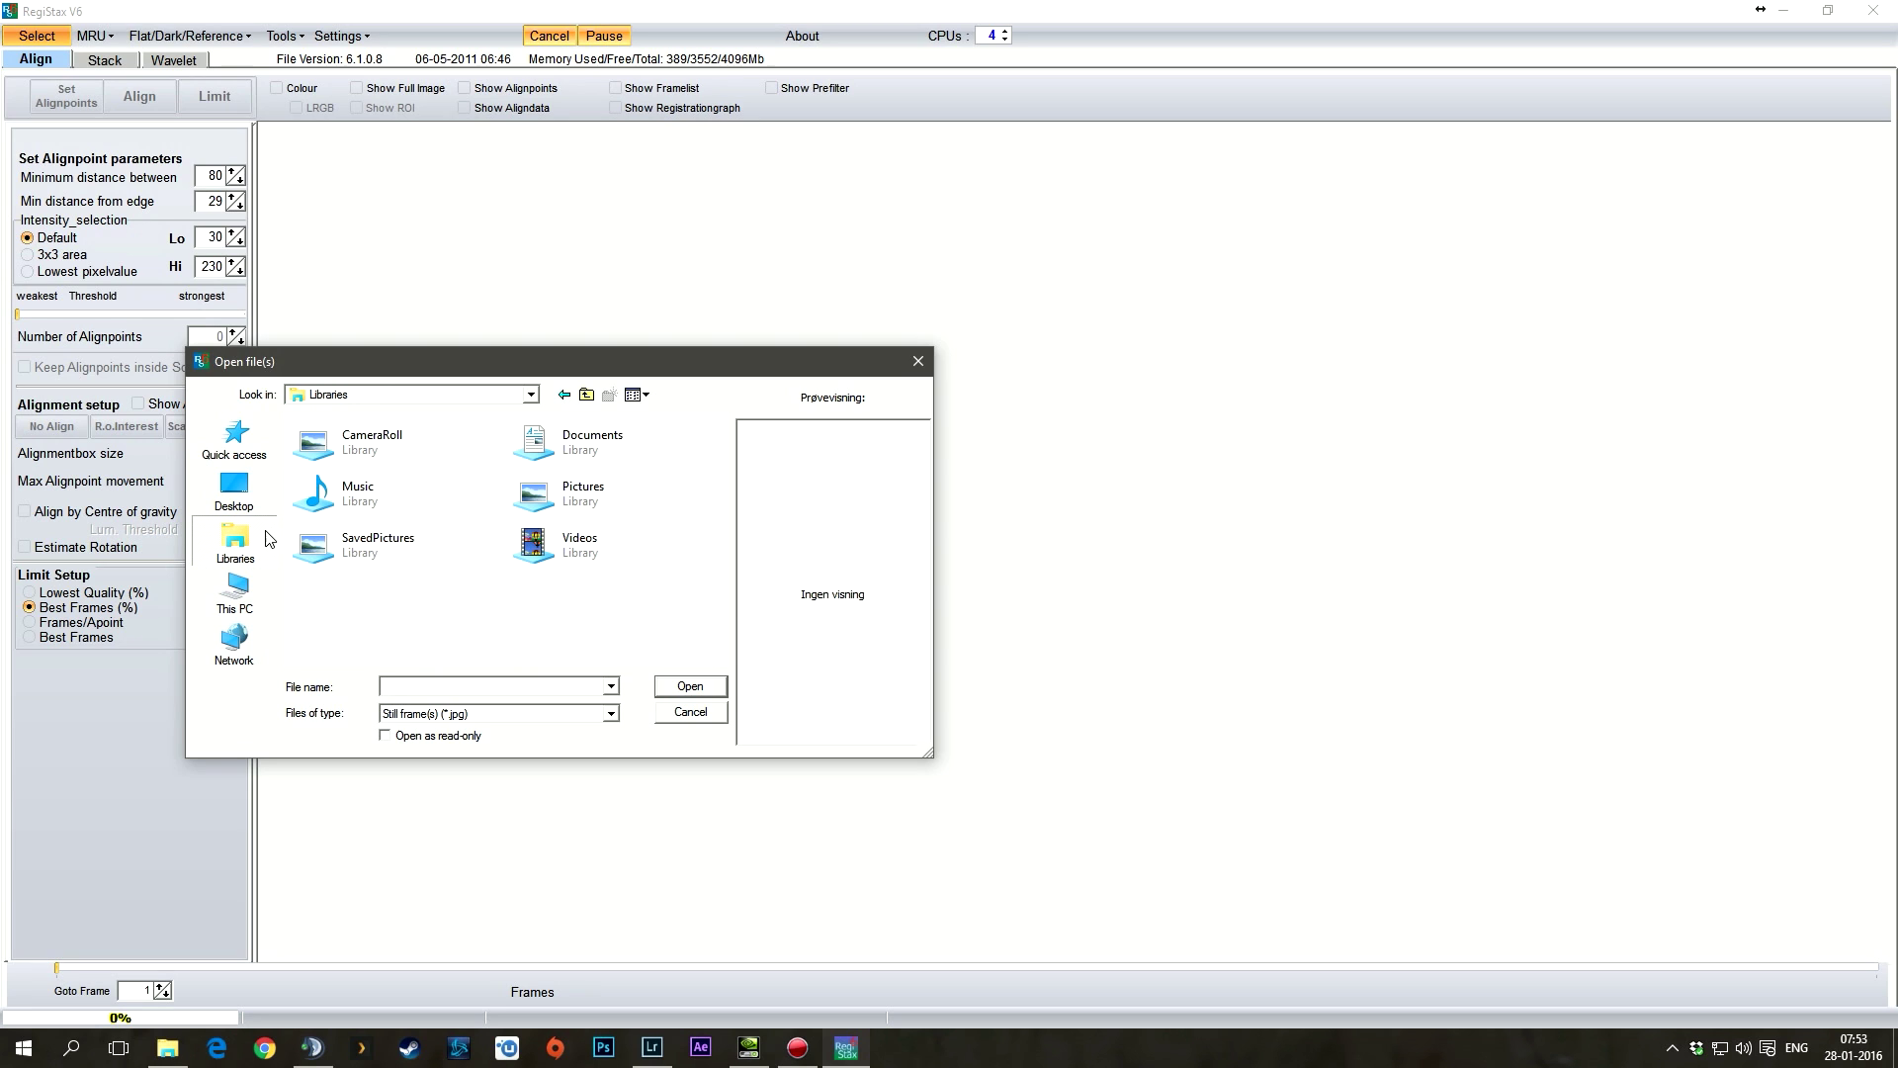
{"action": "left_click", "coordinate": [234, 489]}
{"action": "scroll", "coordinate": [435, 632], "scroll_direction": "down", "scroll_amount": 5}
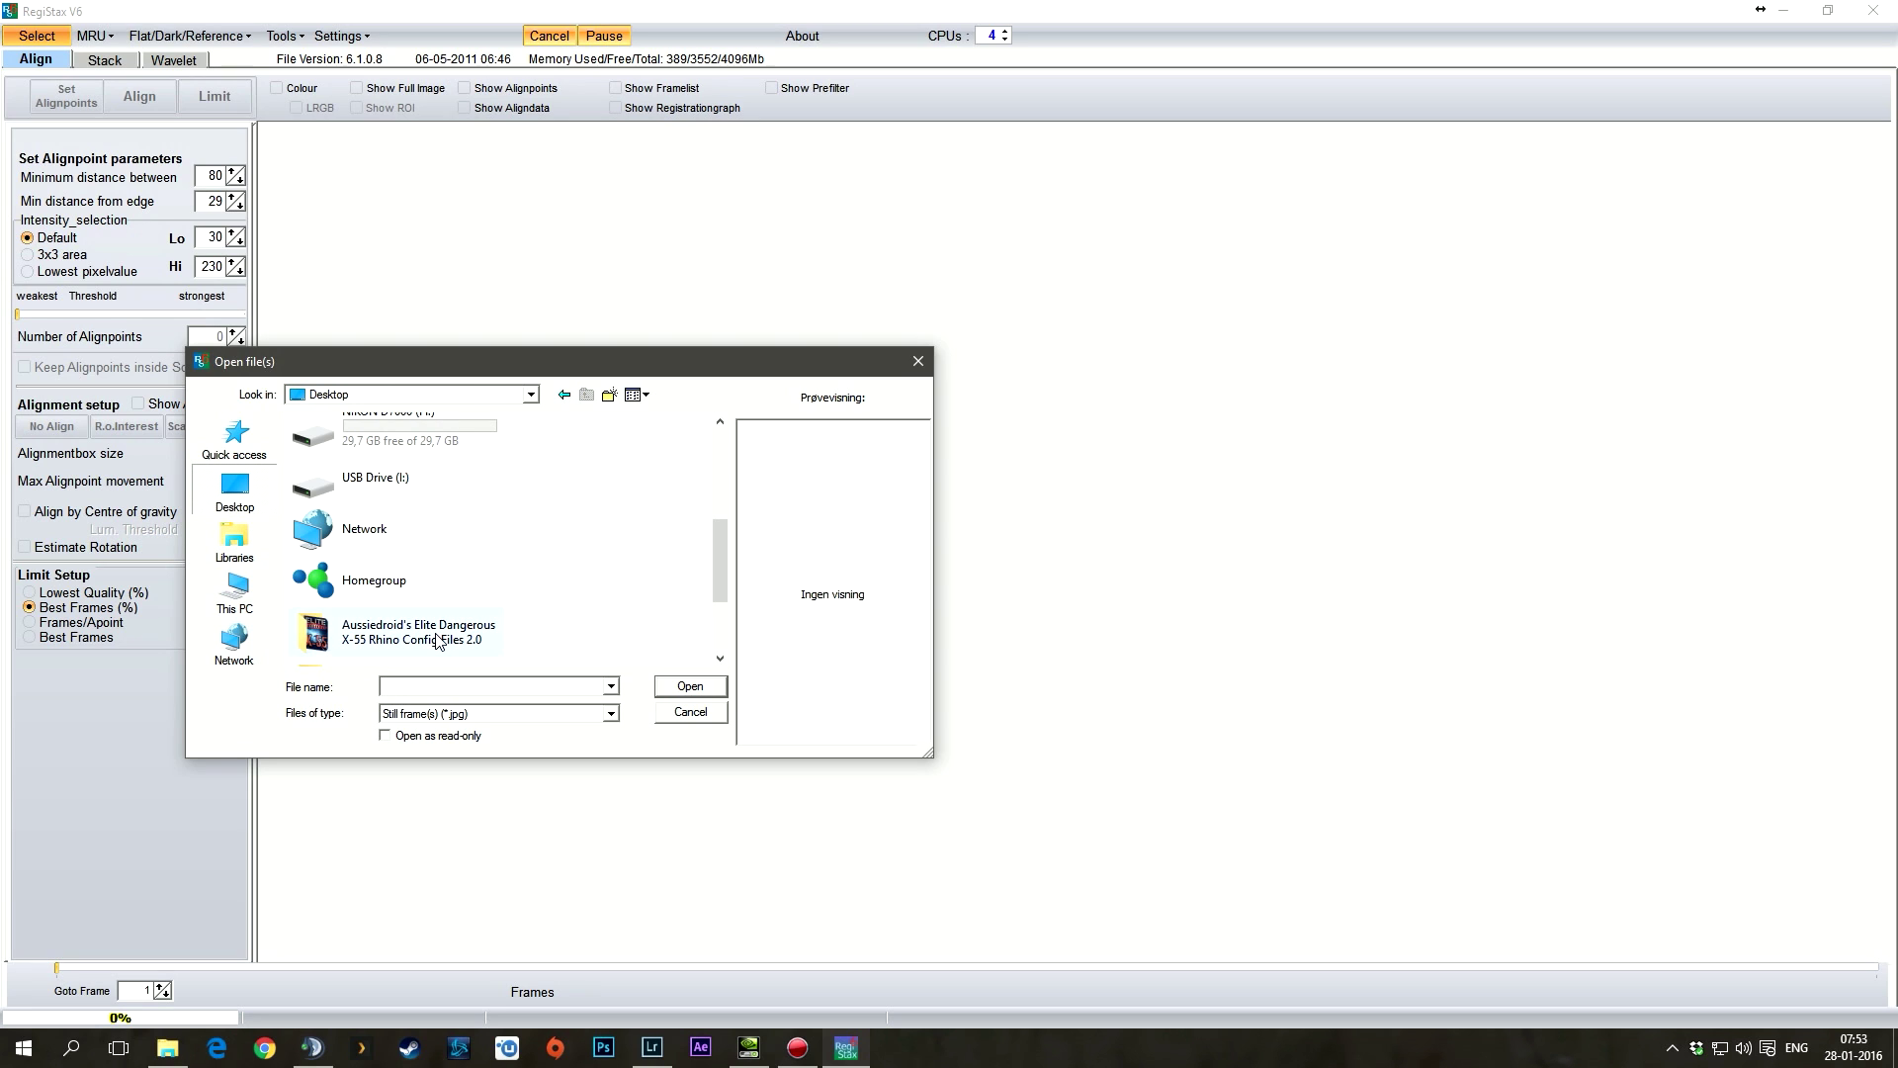
{"action": "scroll", "coordinate": [436, 641], "scroll_direction": "down", "scroll_amount": 3}
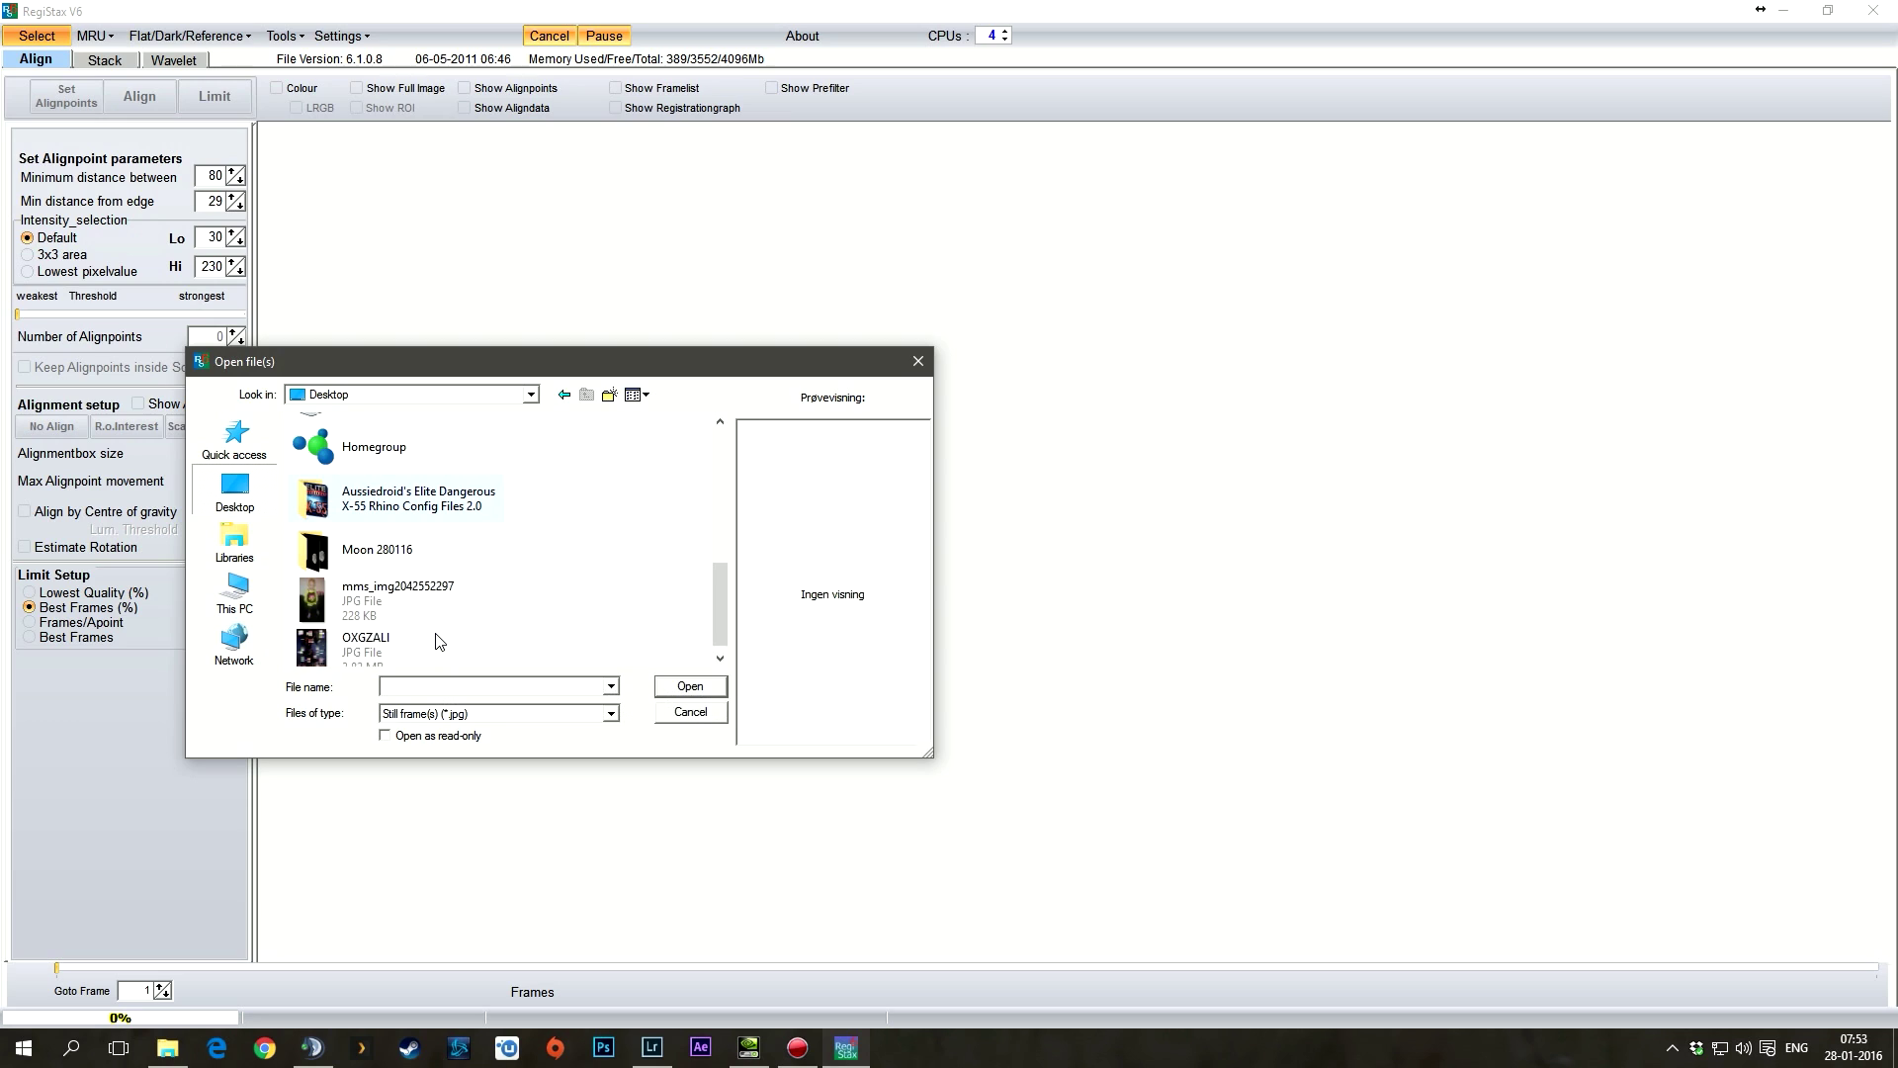
{"action": "double_click", "coordinate": [402, 544]}
{"action": "double_click", "coordinate": [370, 507]}
{"action": "double_click", "coordinate": [348, 446]}
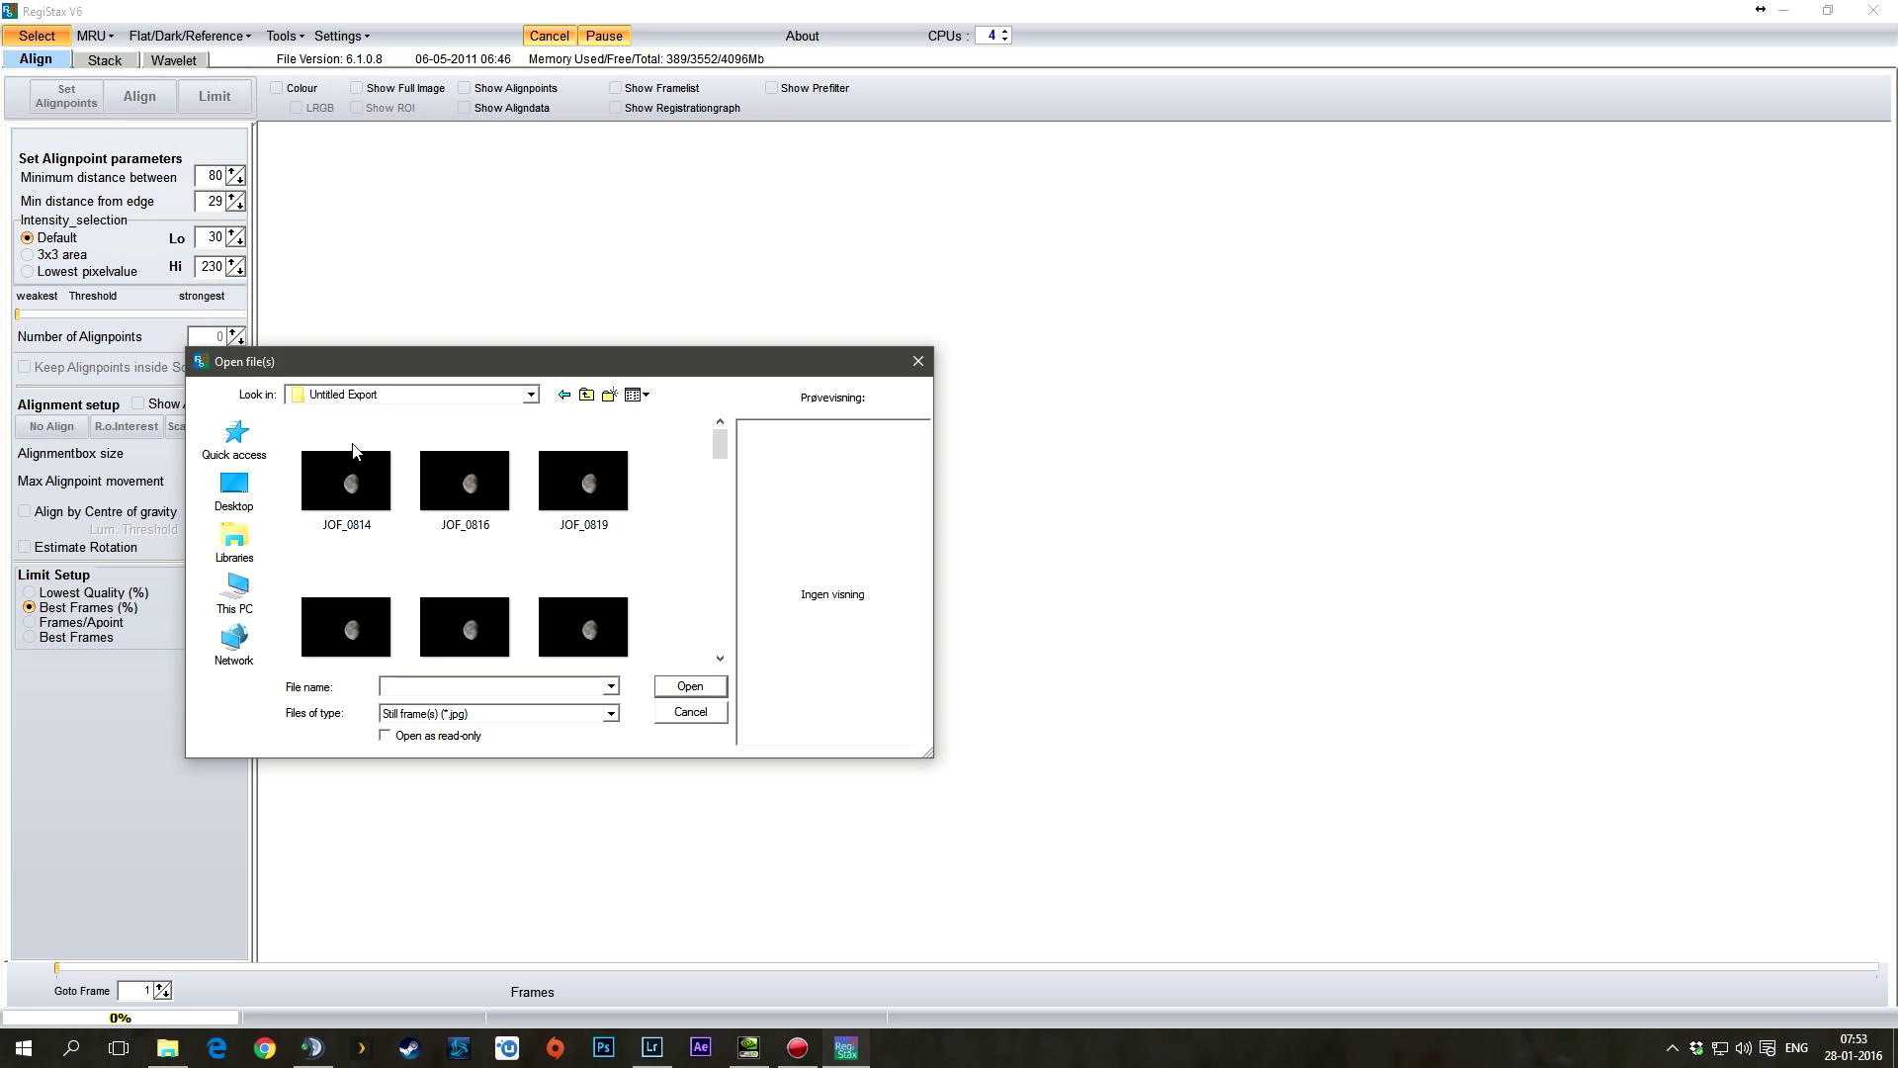
Show the files in Details view with a Rating column, sorted by rating
{"action": "right_click", "coordinate": [664, 452]}
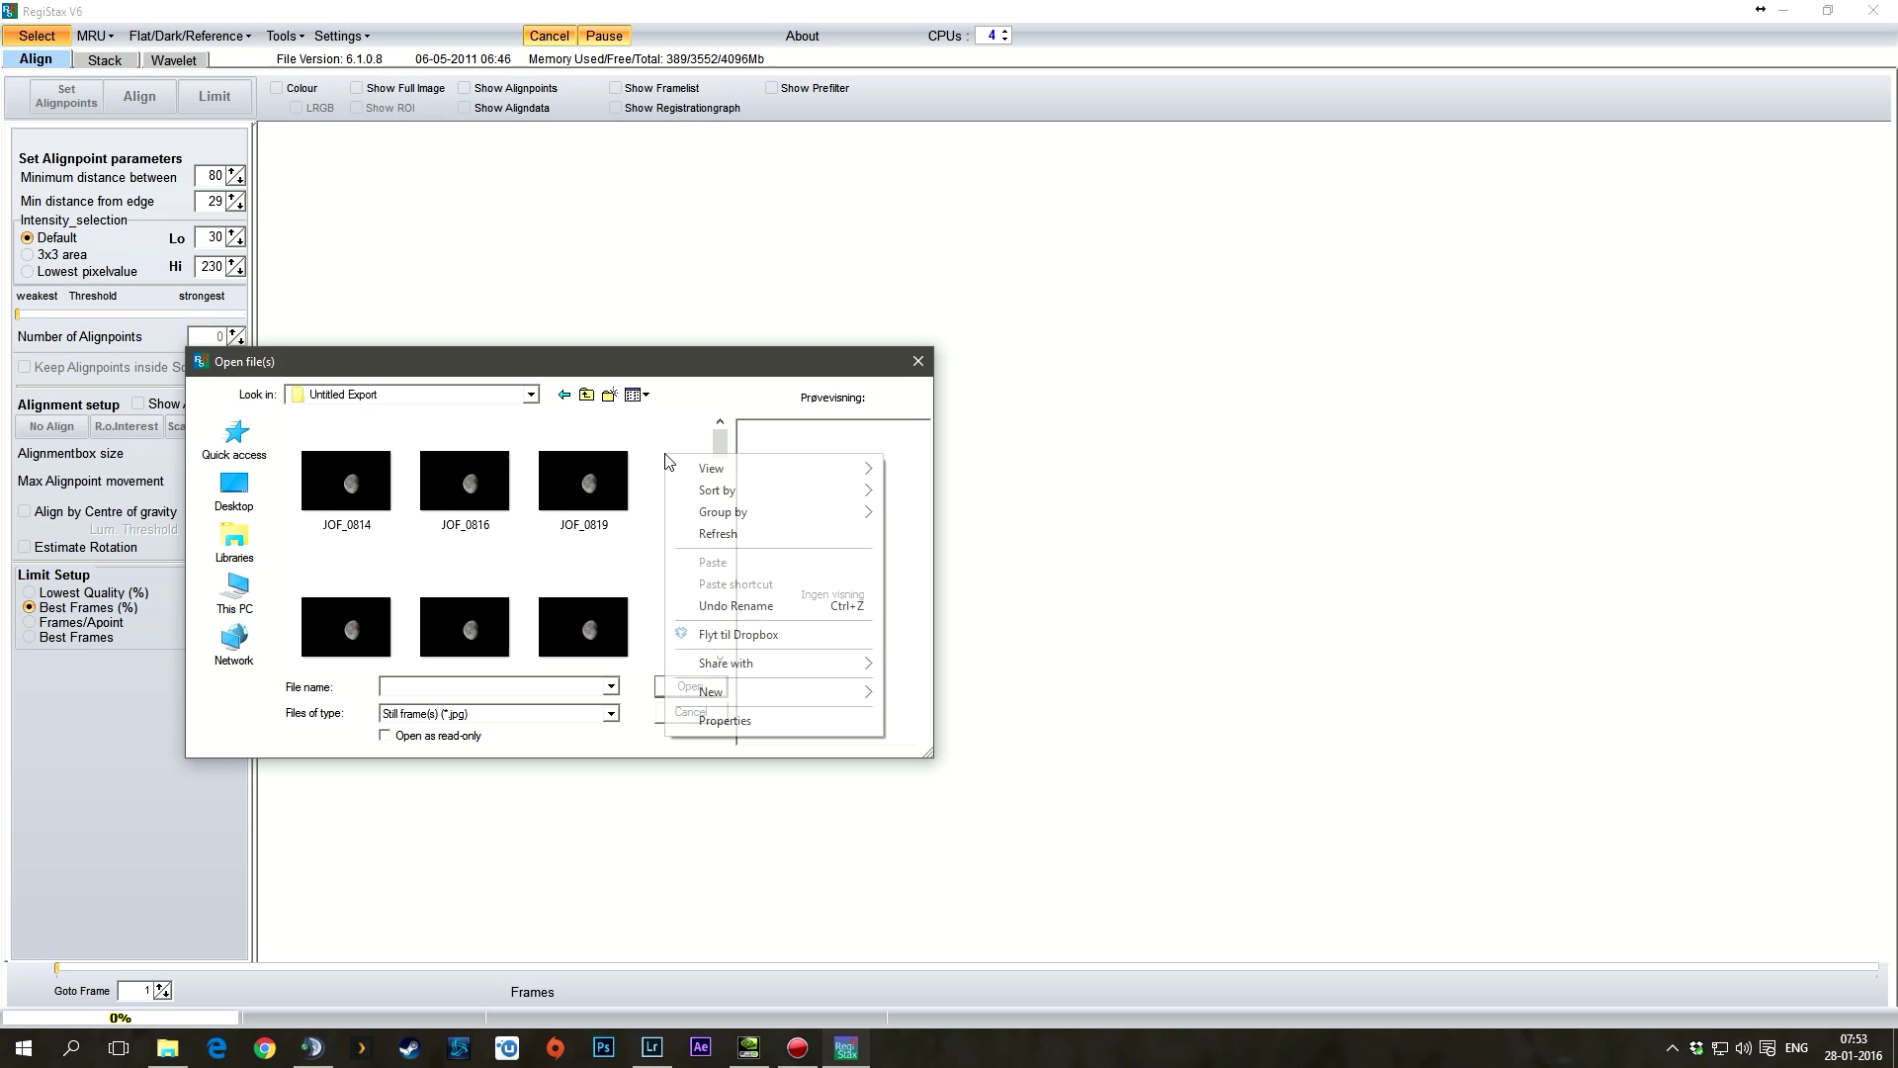
{"action": "mouse_move", "coordinate": [684, 466]}
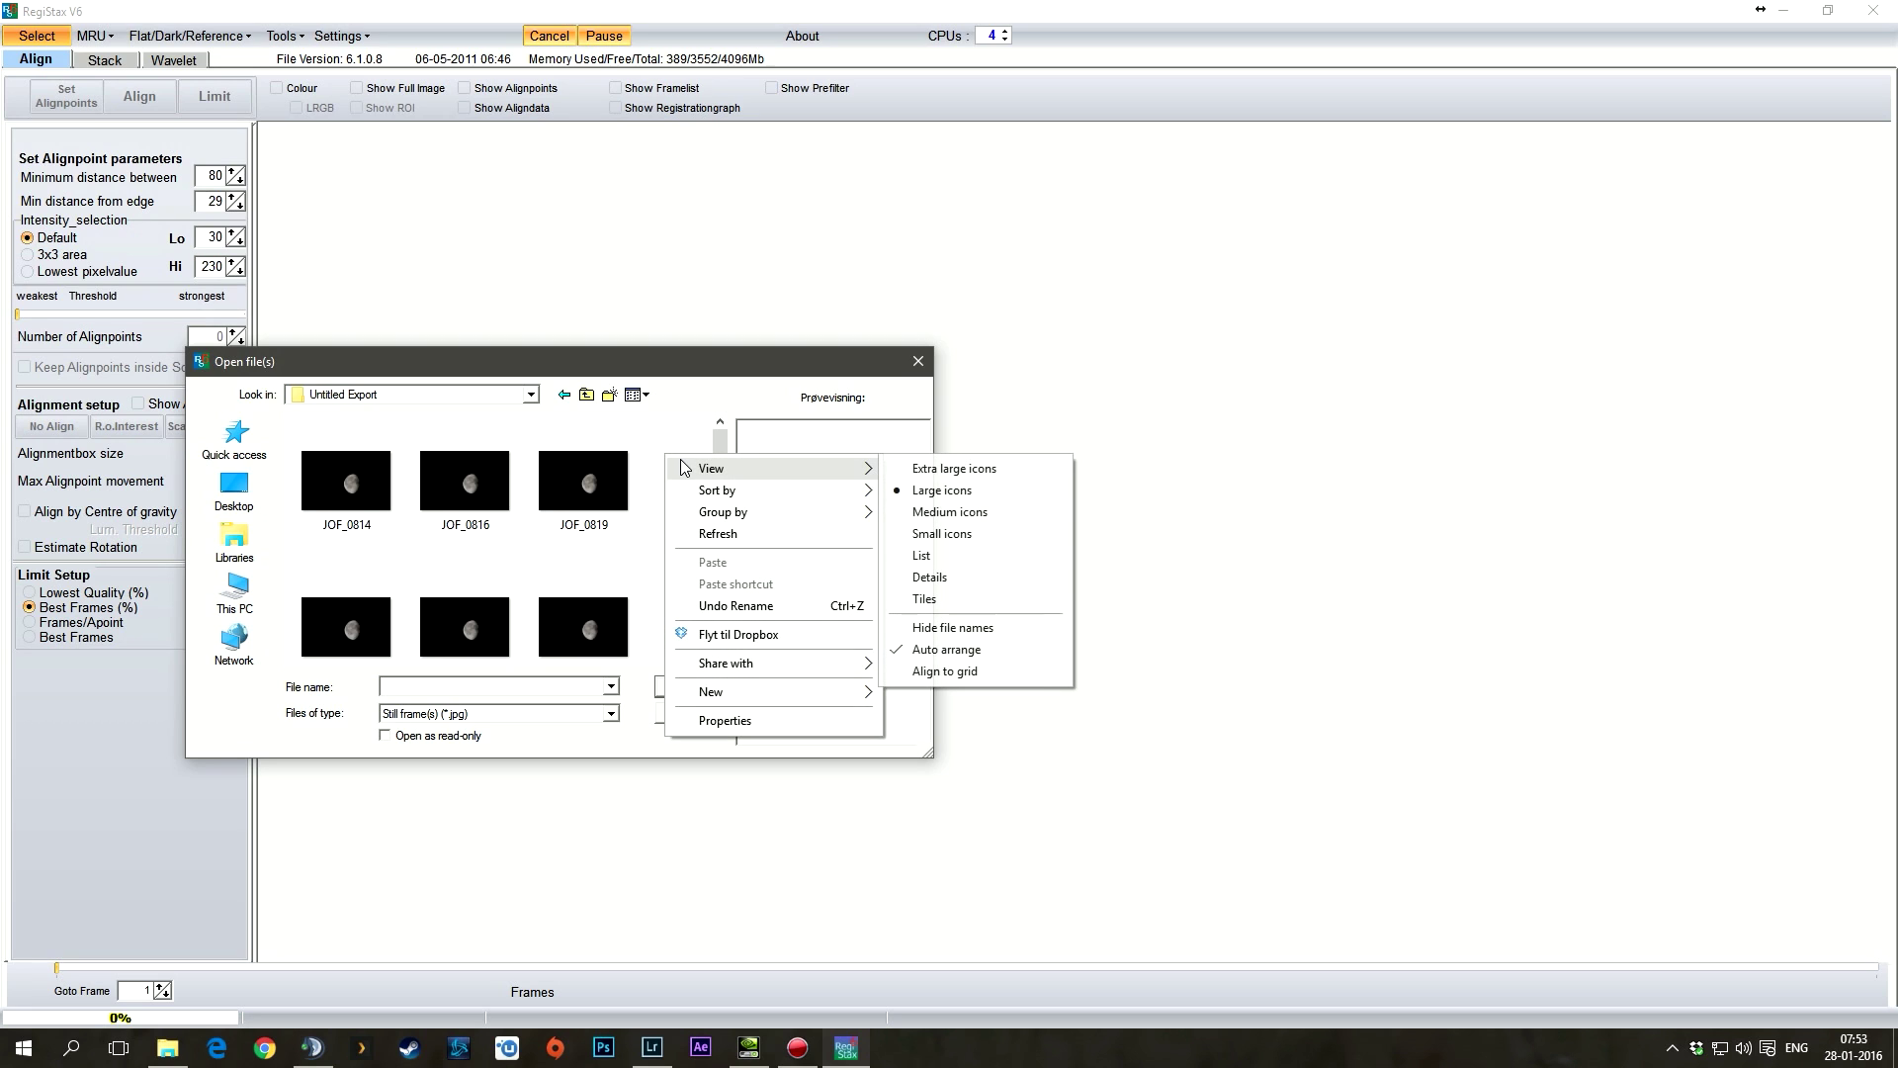
{"action": "left_click", "coordinate": [948, 576]}
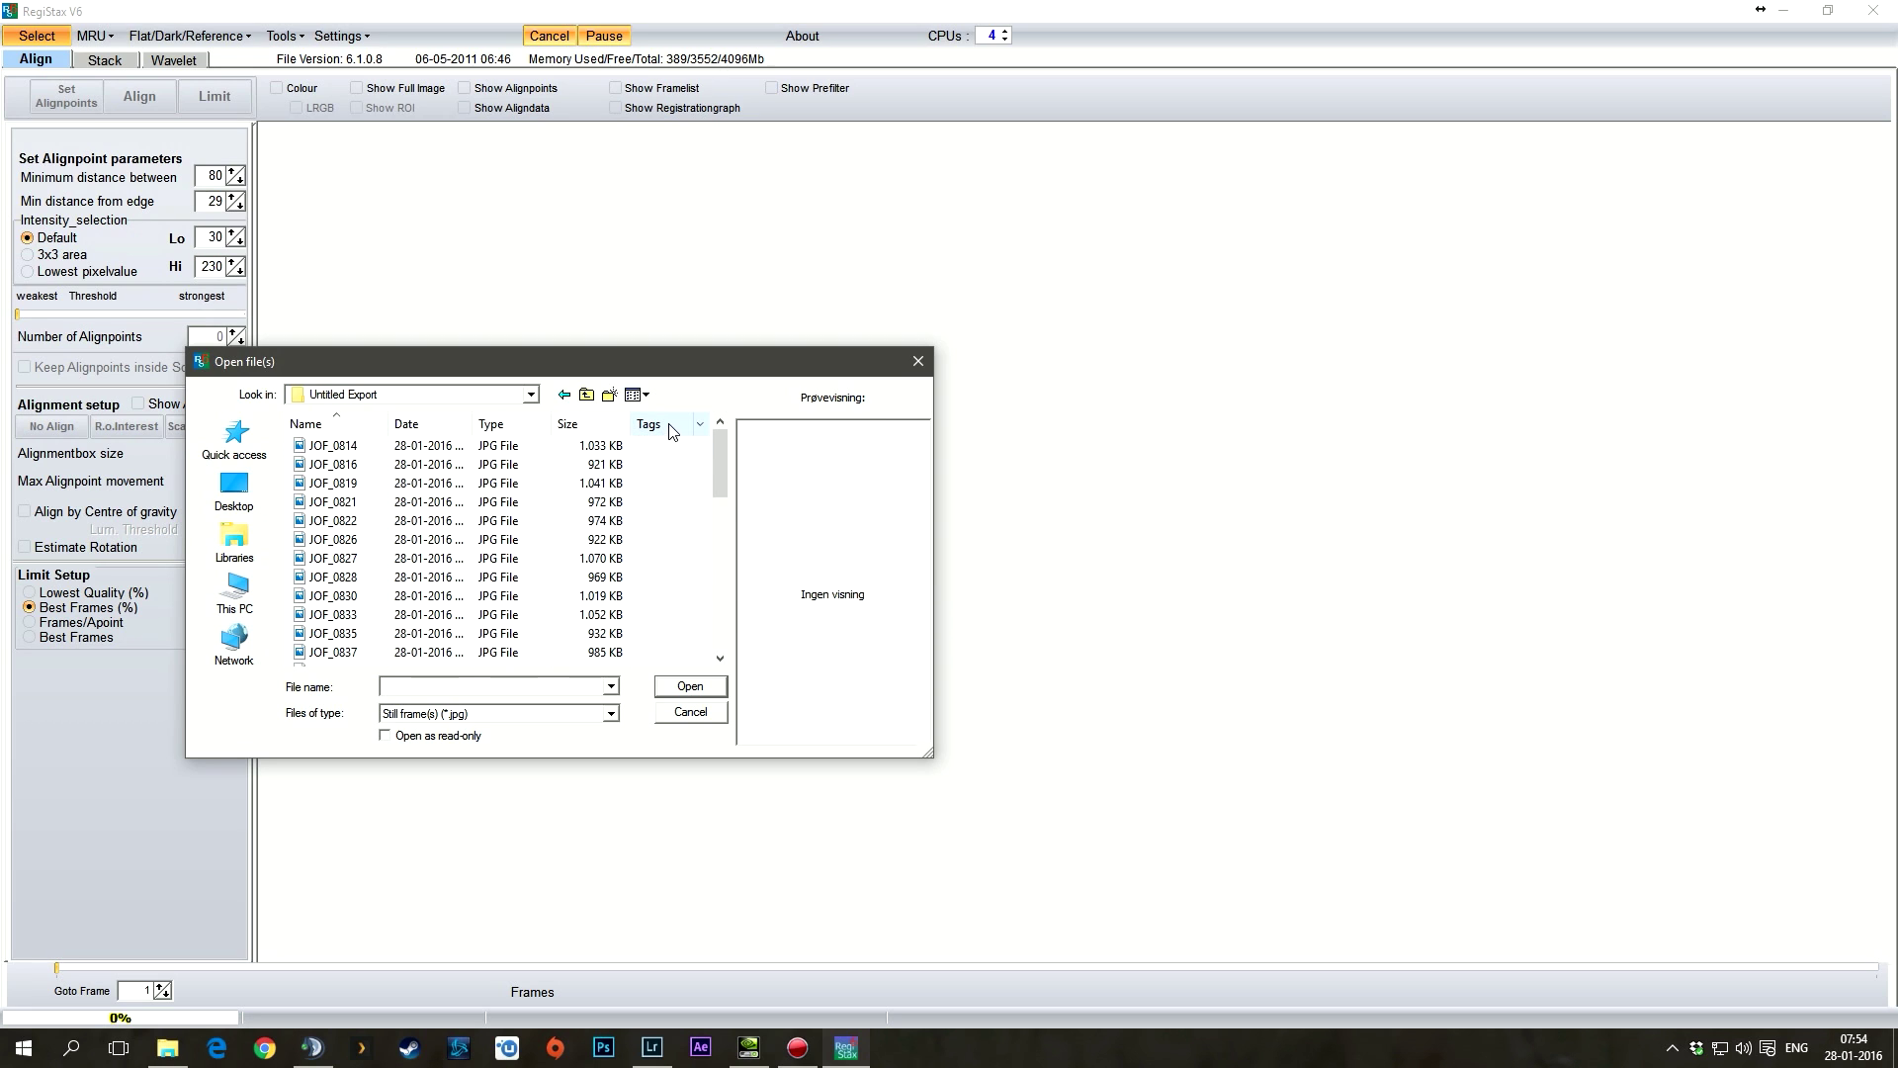
{"action": "right_click", "coordinate": [669, 431]}
{"action": "left_click", "coordinate": [692, 672]}
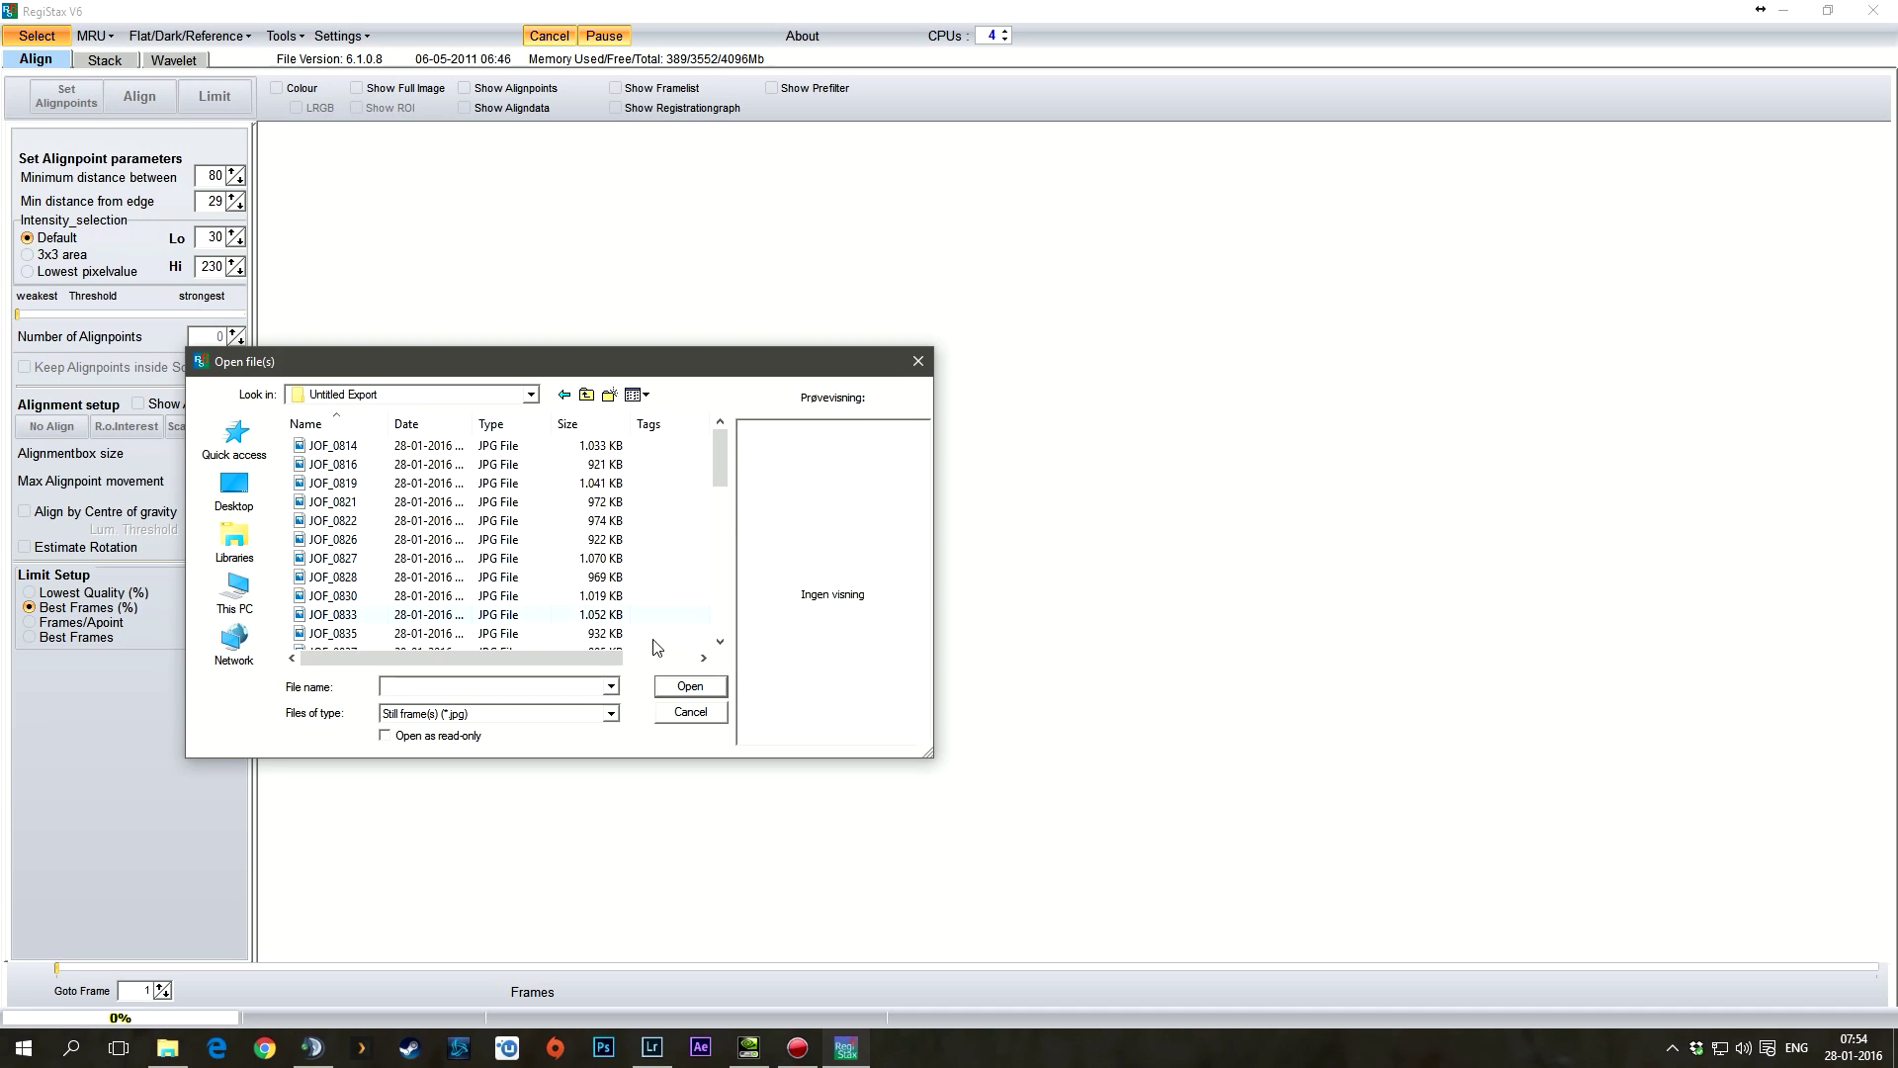
{"action": "left_click_drag", "start_coordinate": [613, 658], "coordinate": [686, 658]}
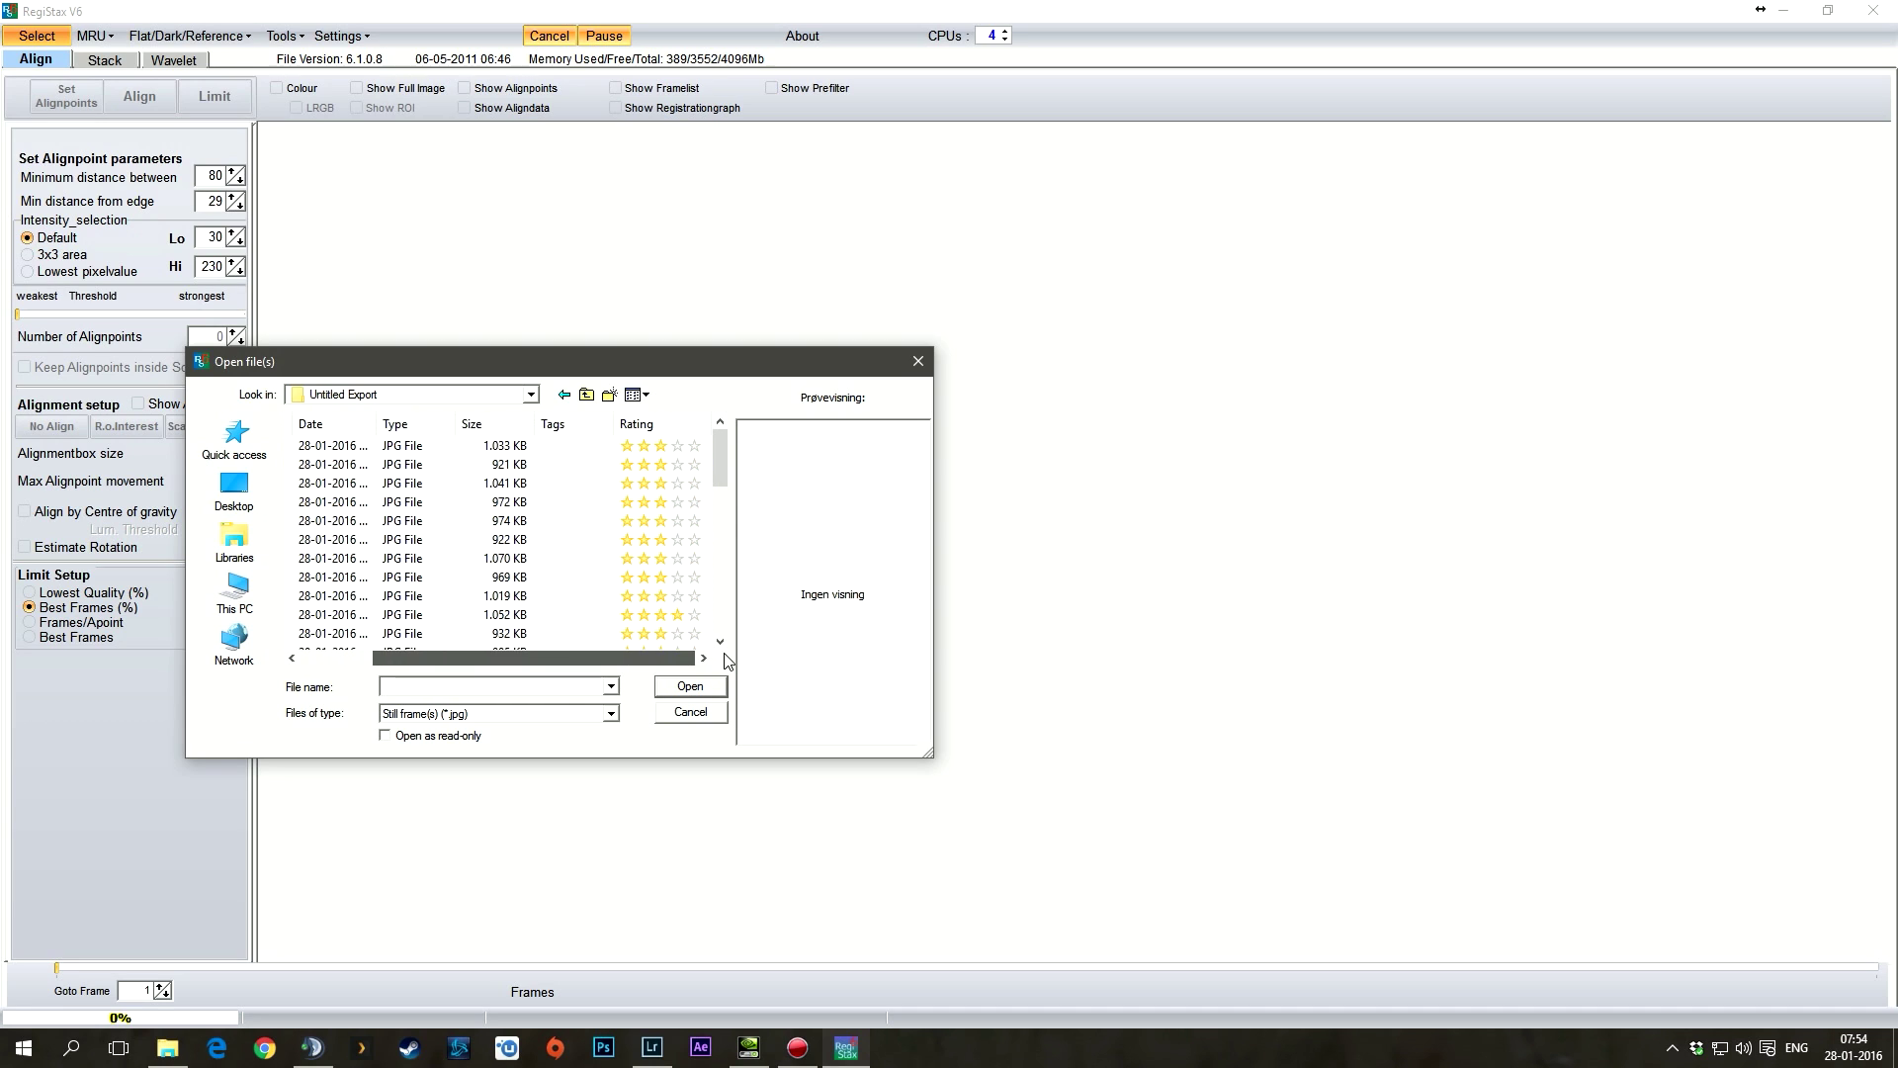
{"action": "left_click", "coordinate": [693, 427]}
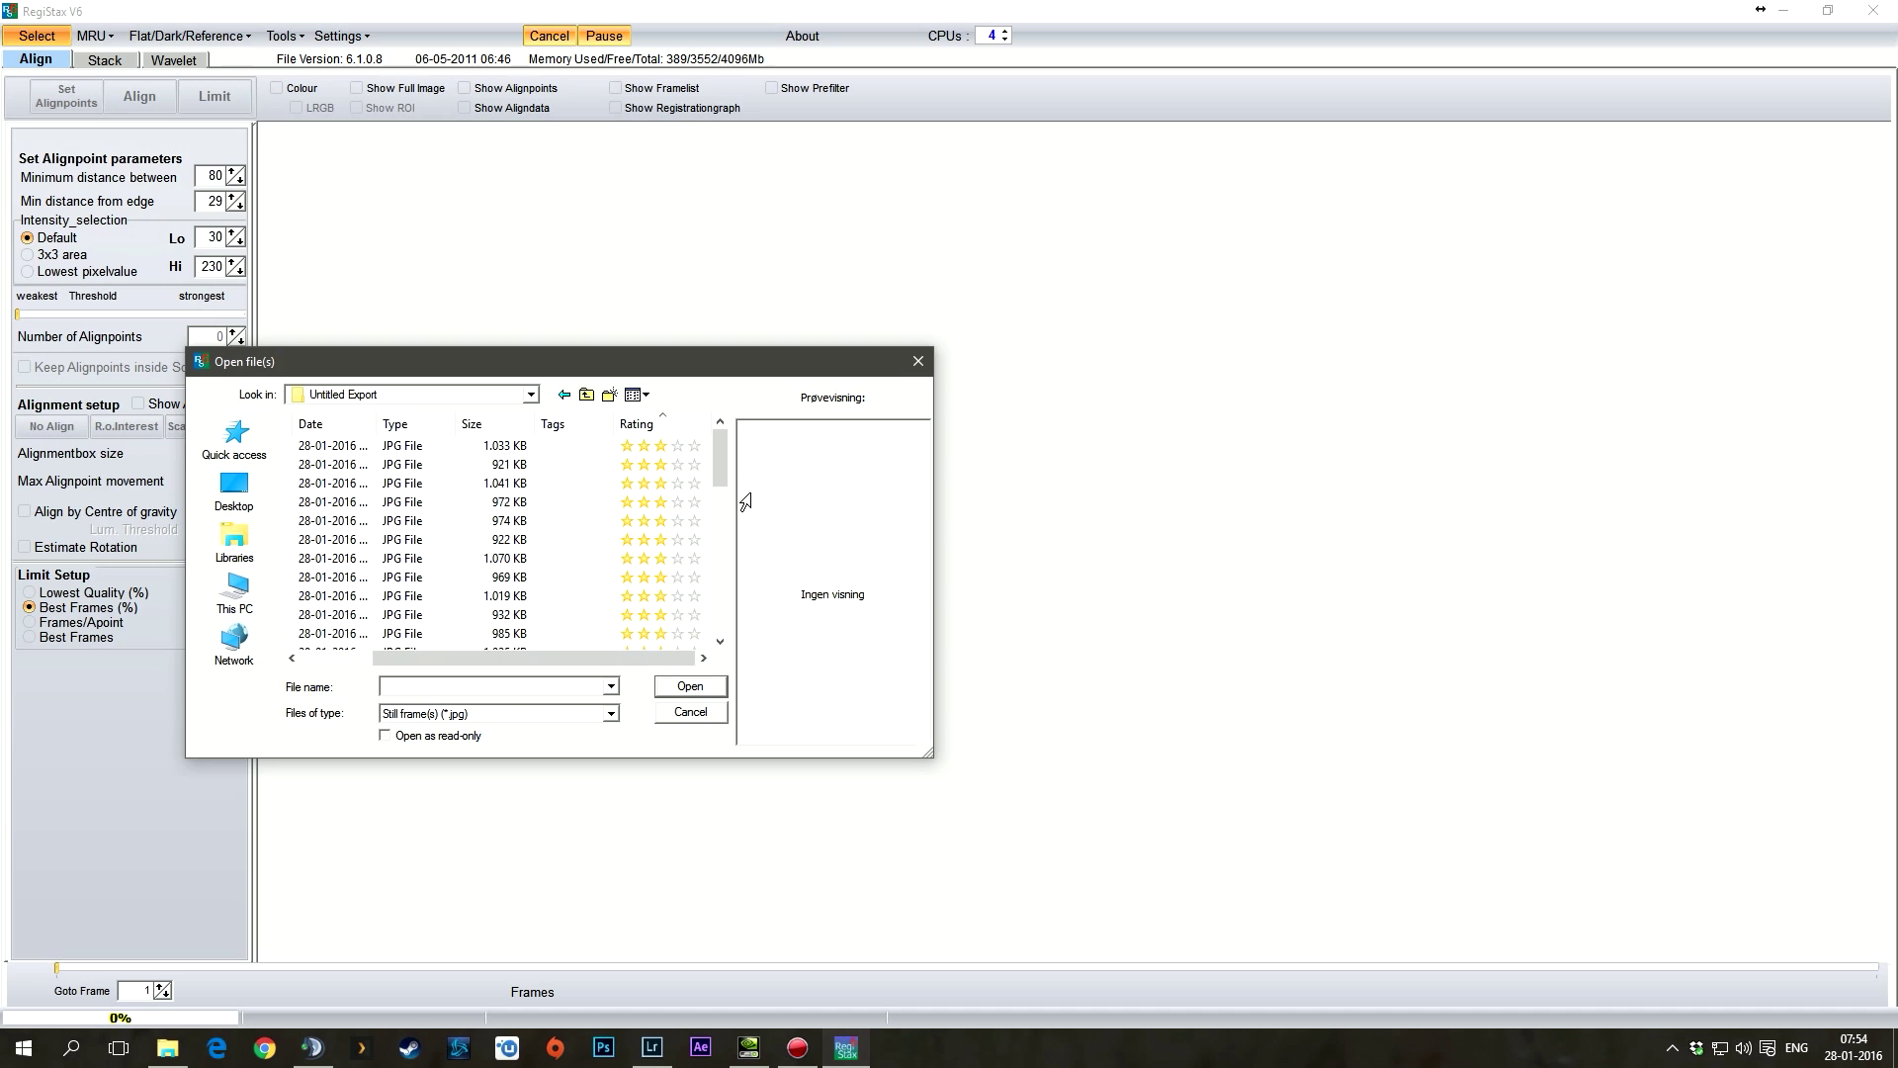
Select the seven top-rated moon frames and open them
{"action": "left_click_drag", "start_coordinate": [724, 459], "coordinate": [734, 638]}
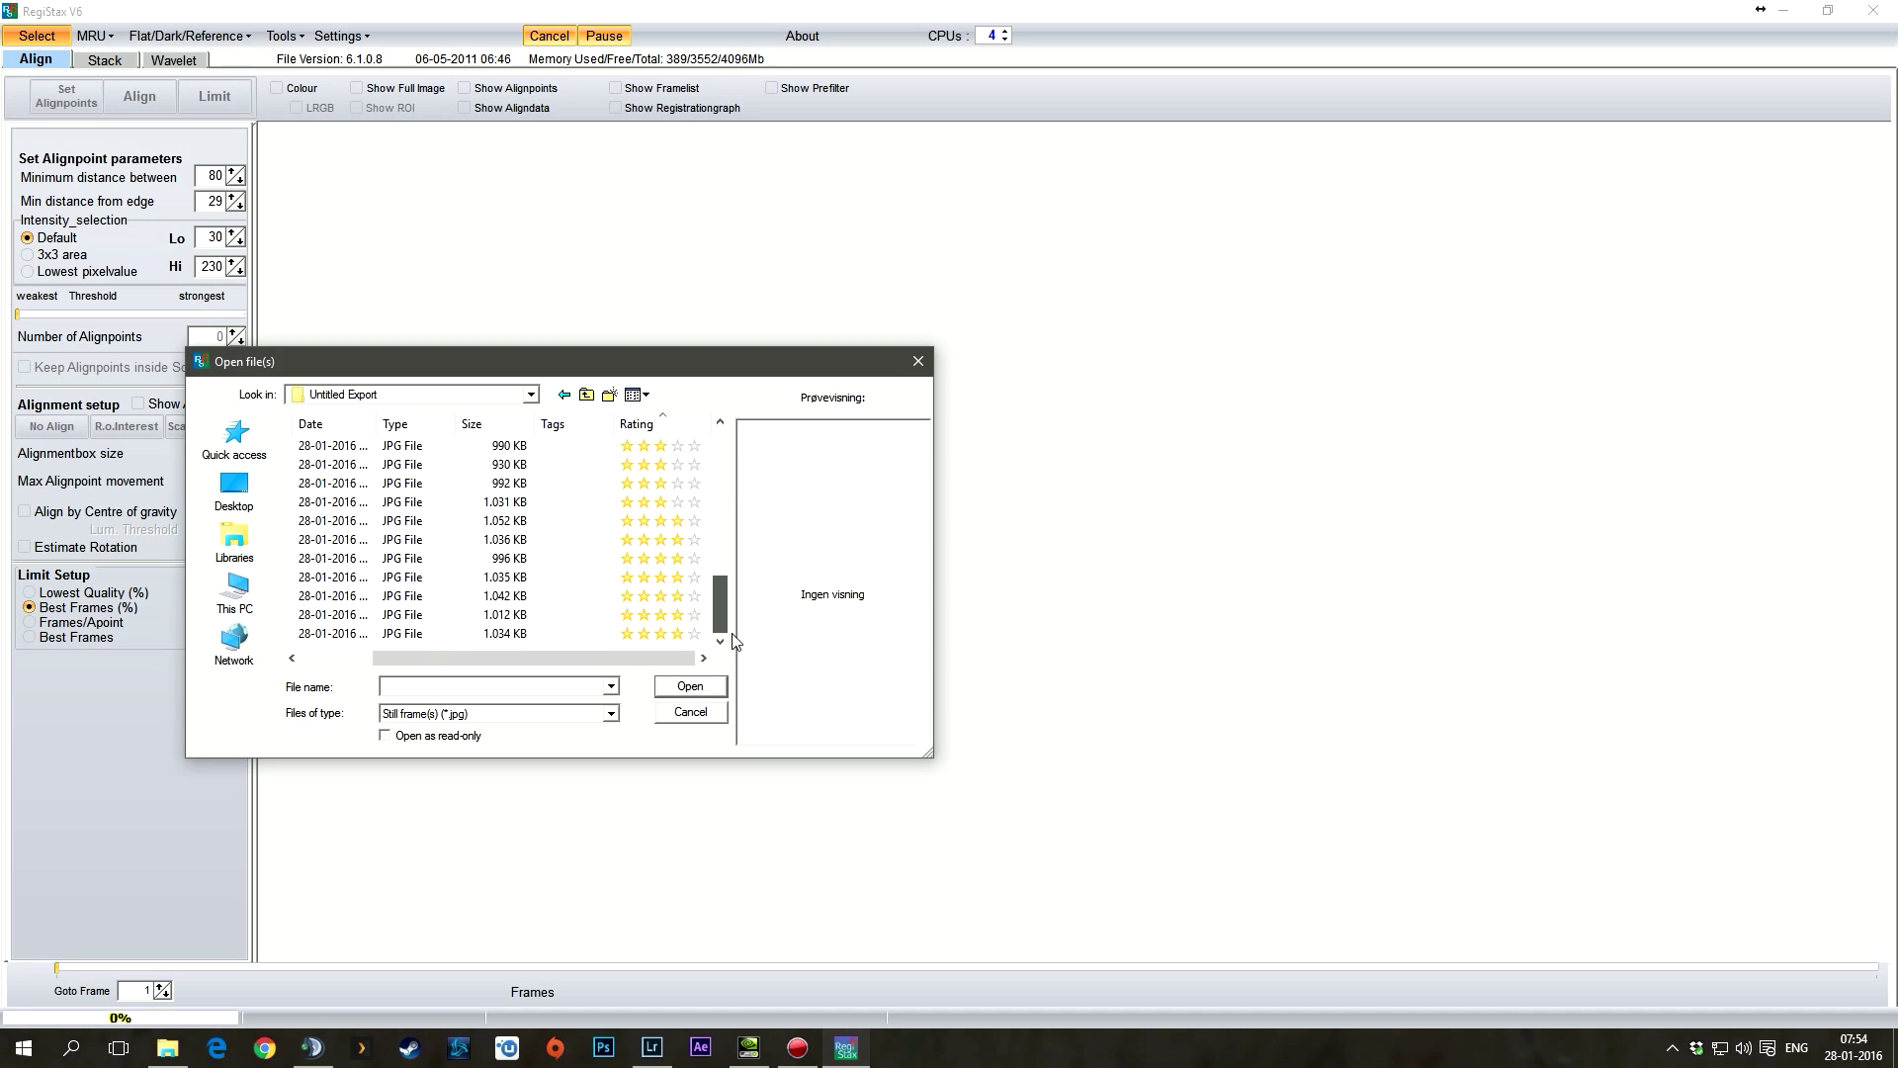
{"action": "left_click", "coordinate": [565, 525]}
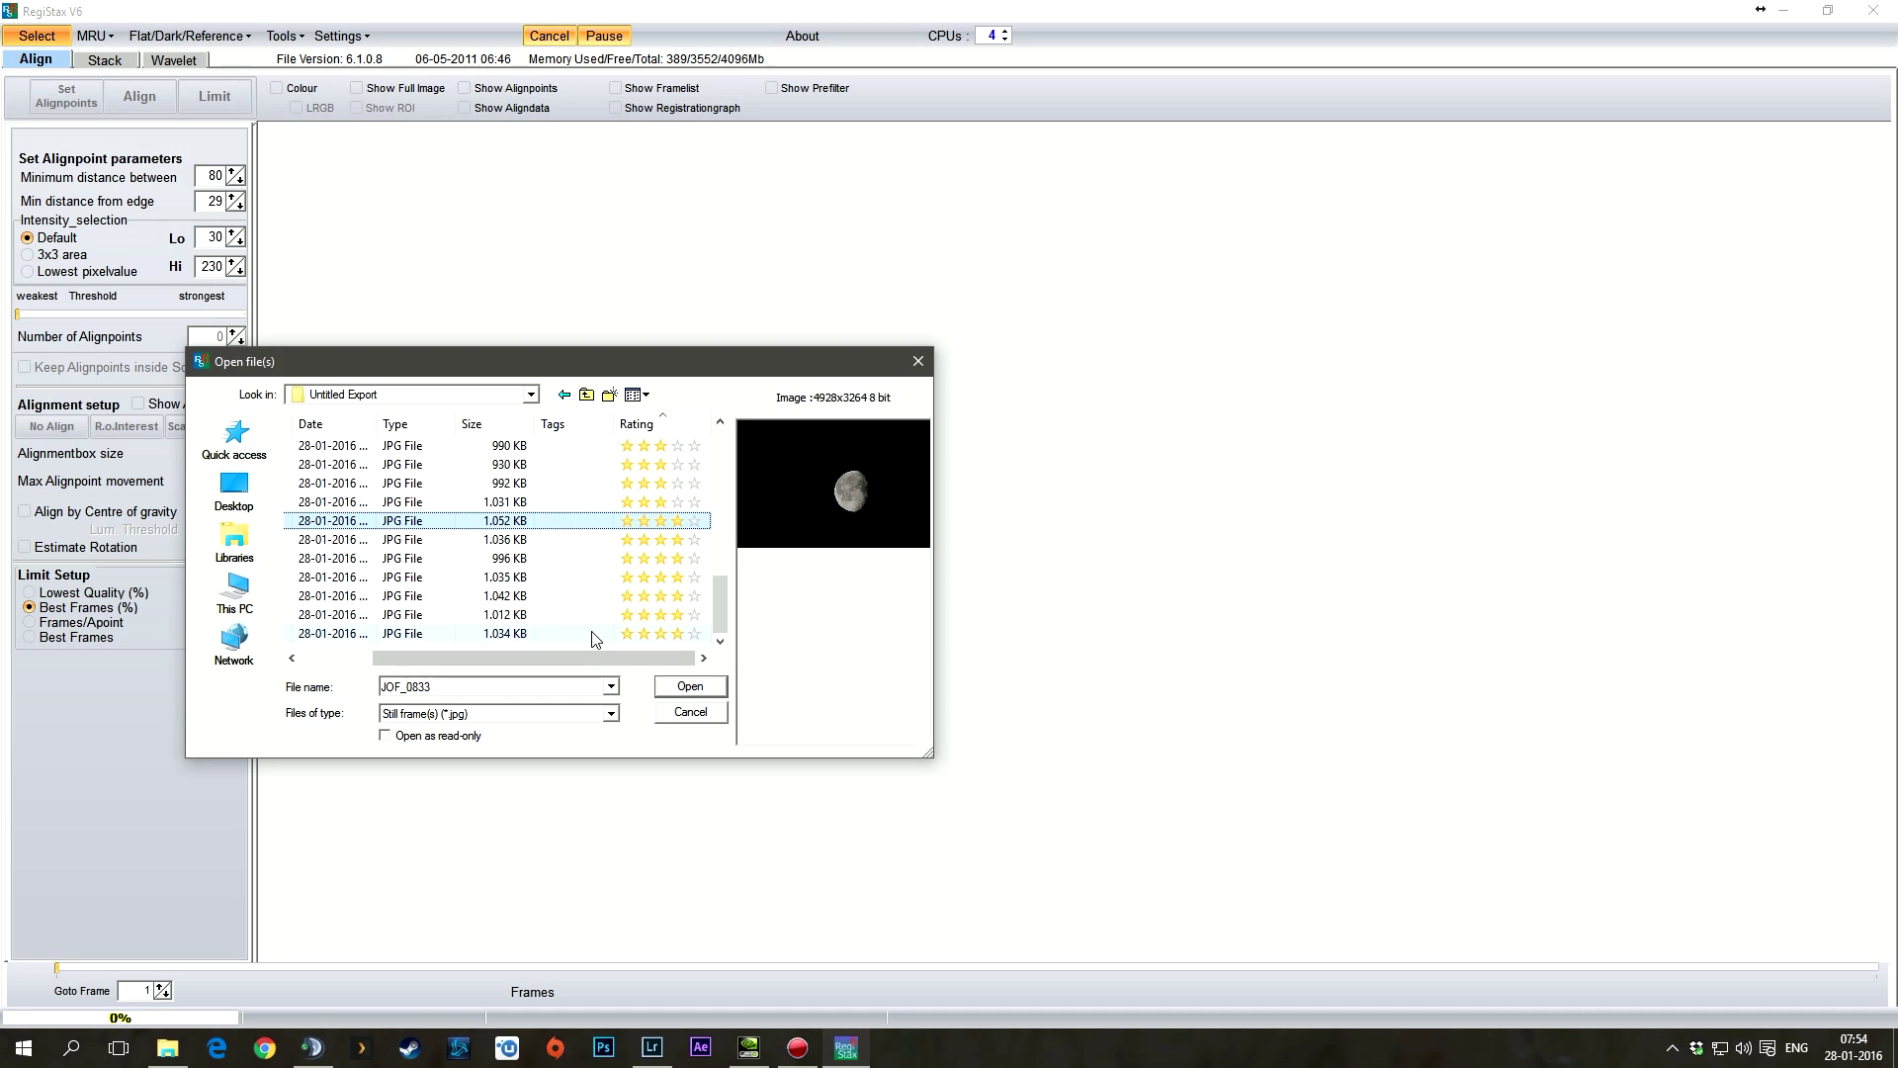
{"action": "left_click", "coordinate": [593, 633], "text": "shift"}
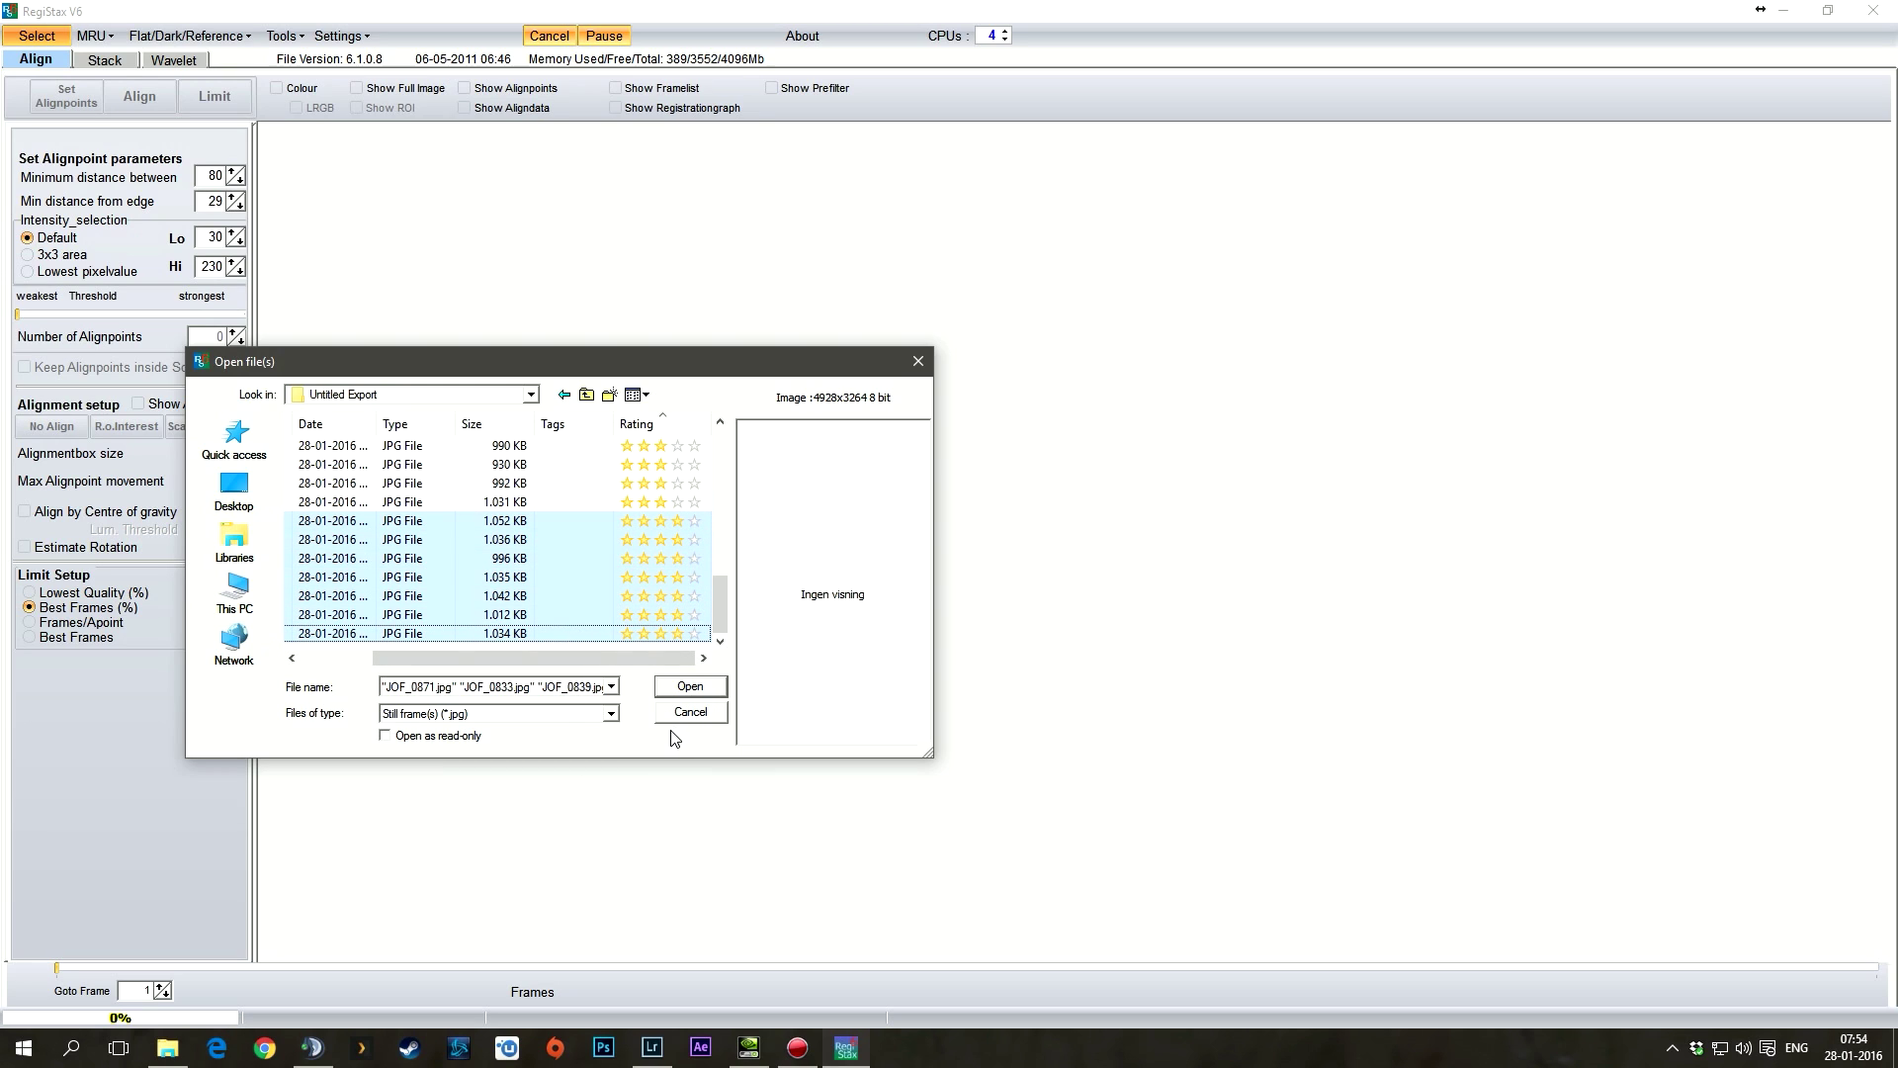
{"action": "left_click", "coordinate": [716, 686]}
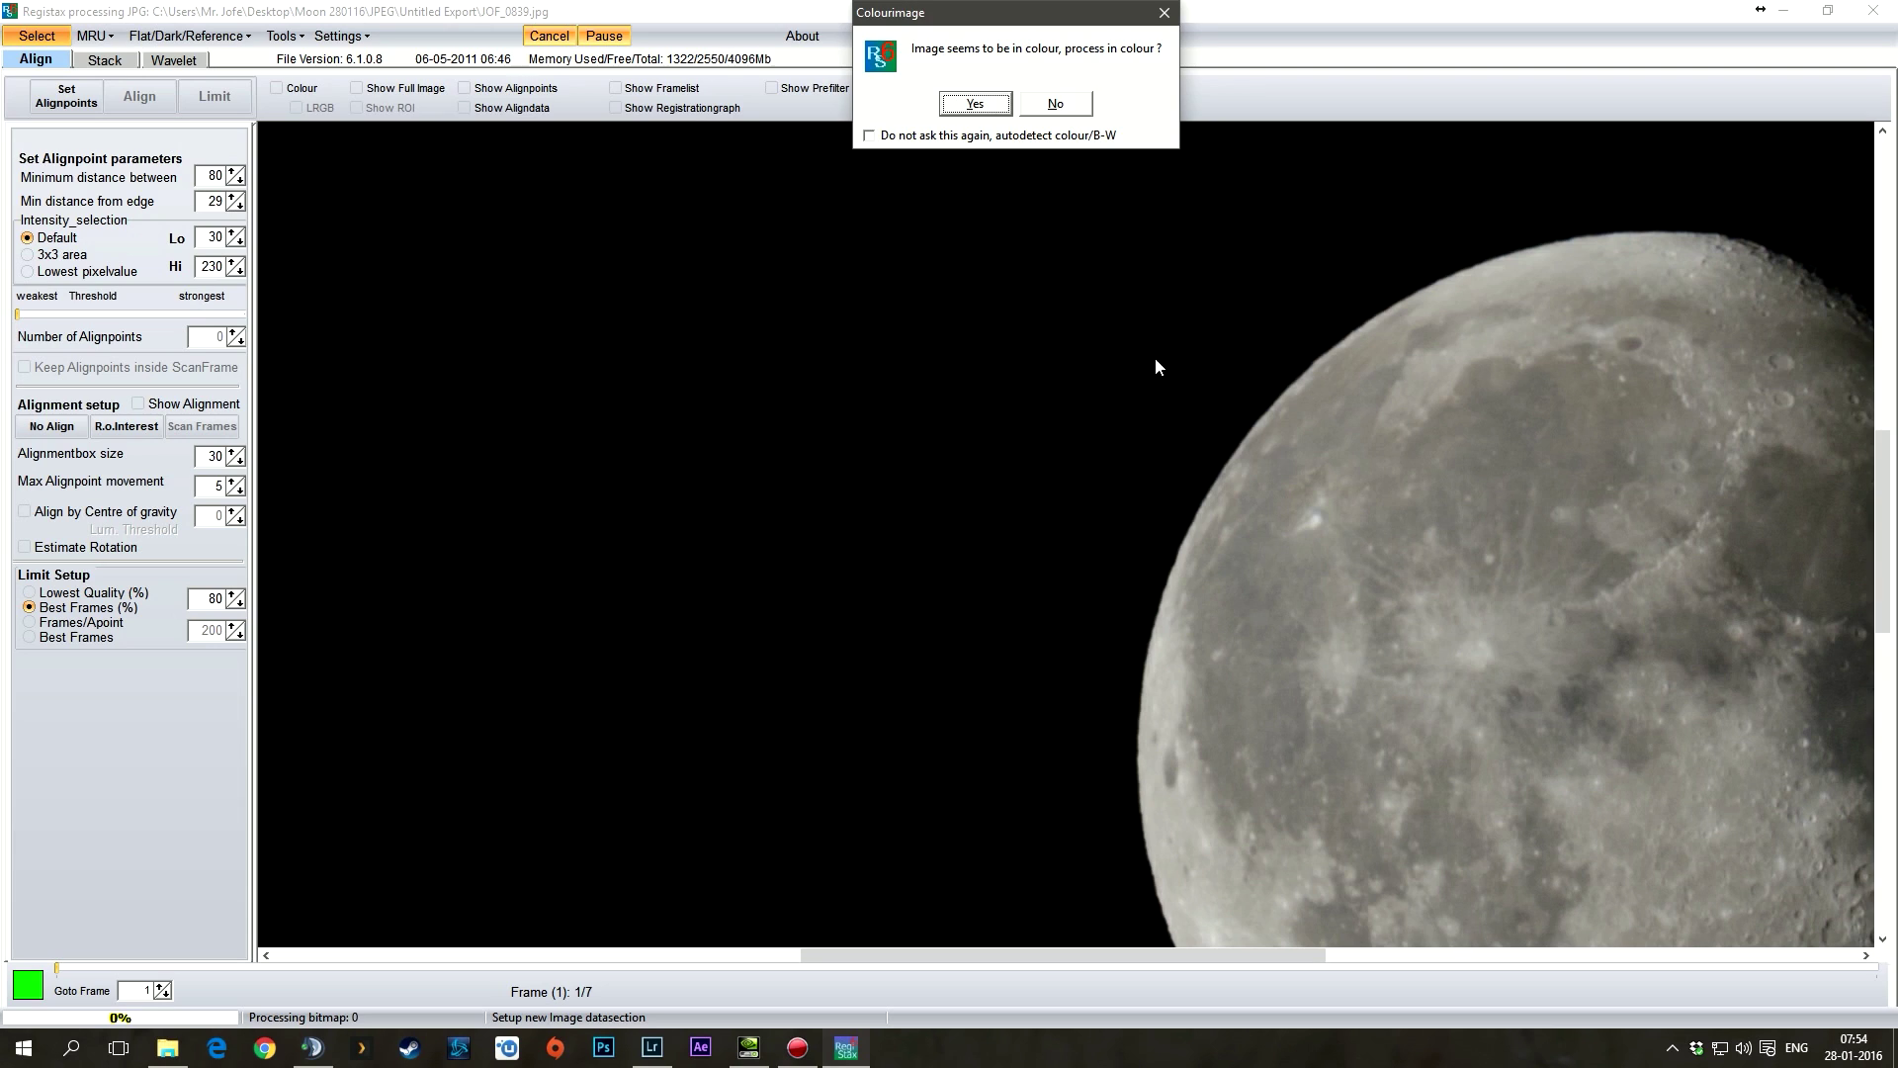
Answer Yes to the Colourimage prompt and centre the moon using the scrollbars
{"action": "left_click", "coordinate": [974, 103]}
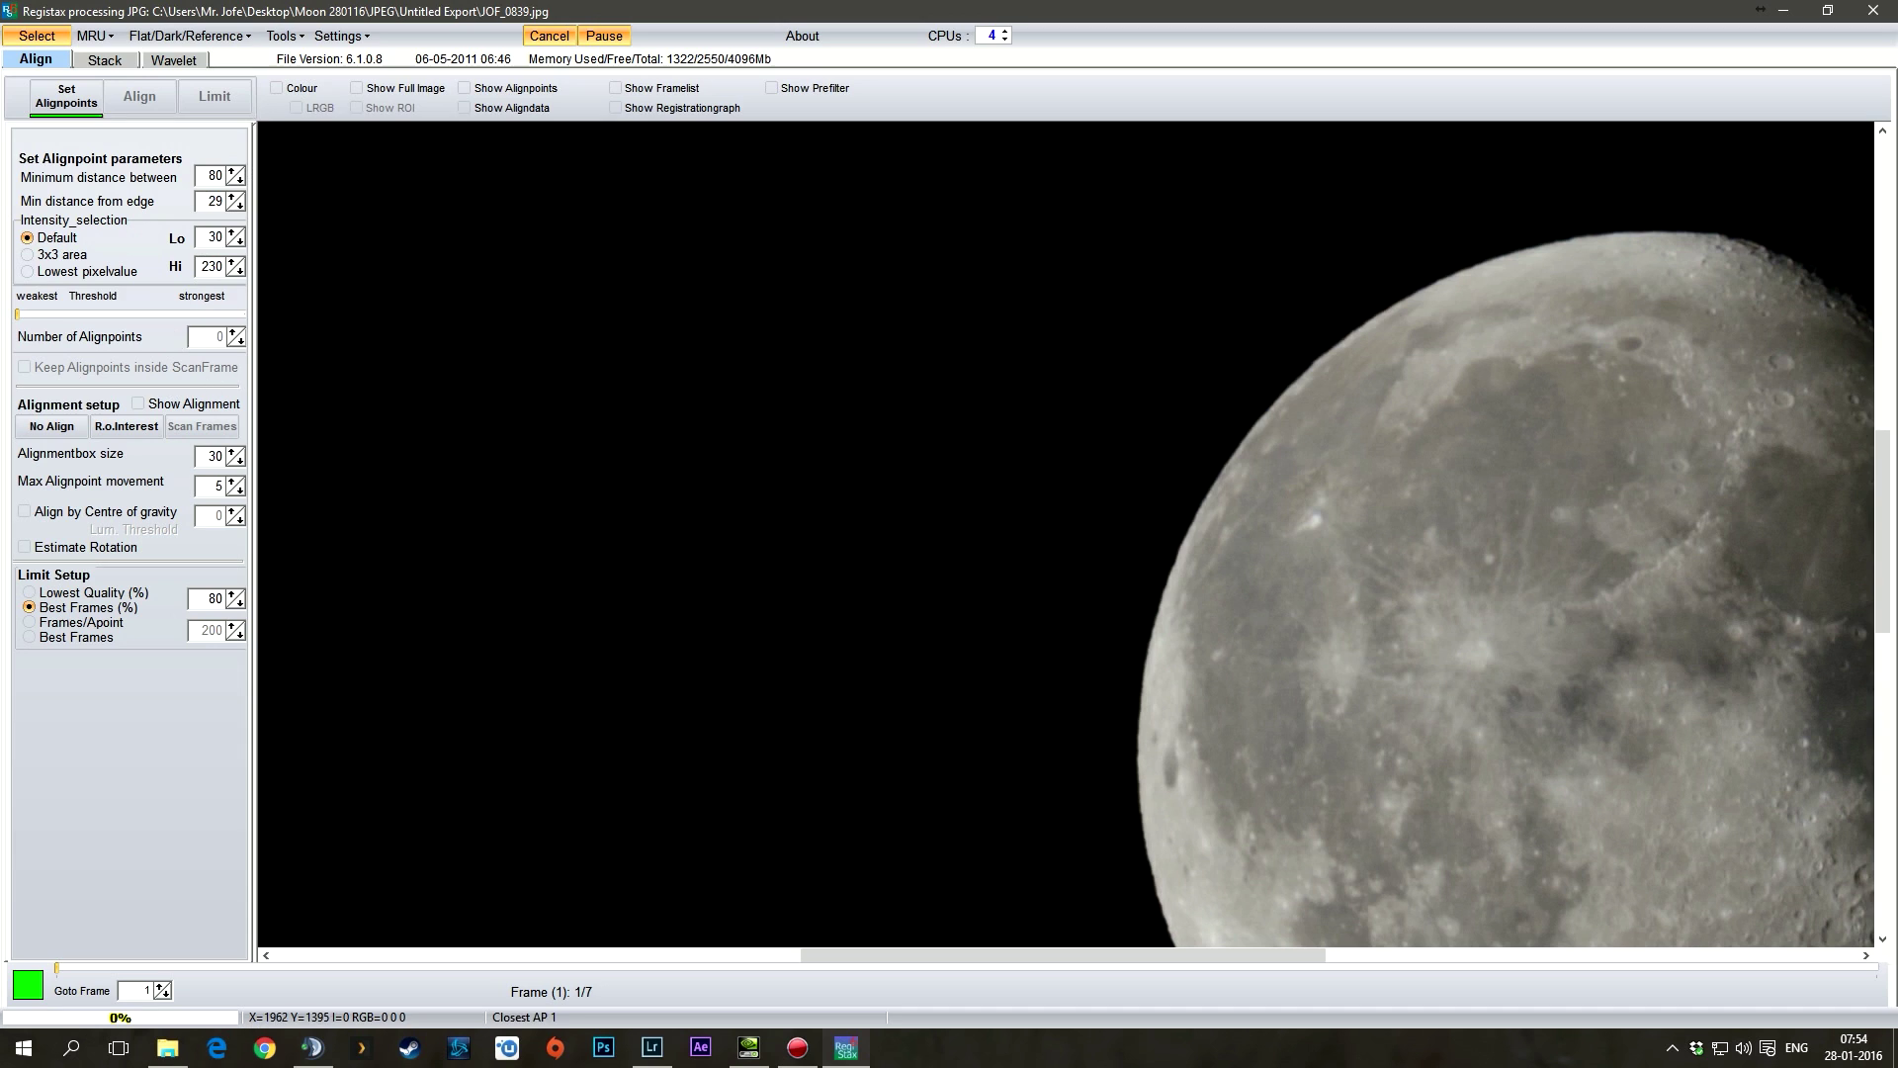
{"action": "left_click_drag", "start_coordinate": [1174, 955], "coordinate": [1374, 951]}
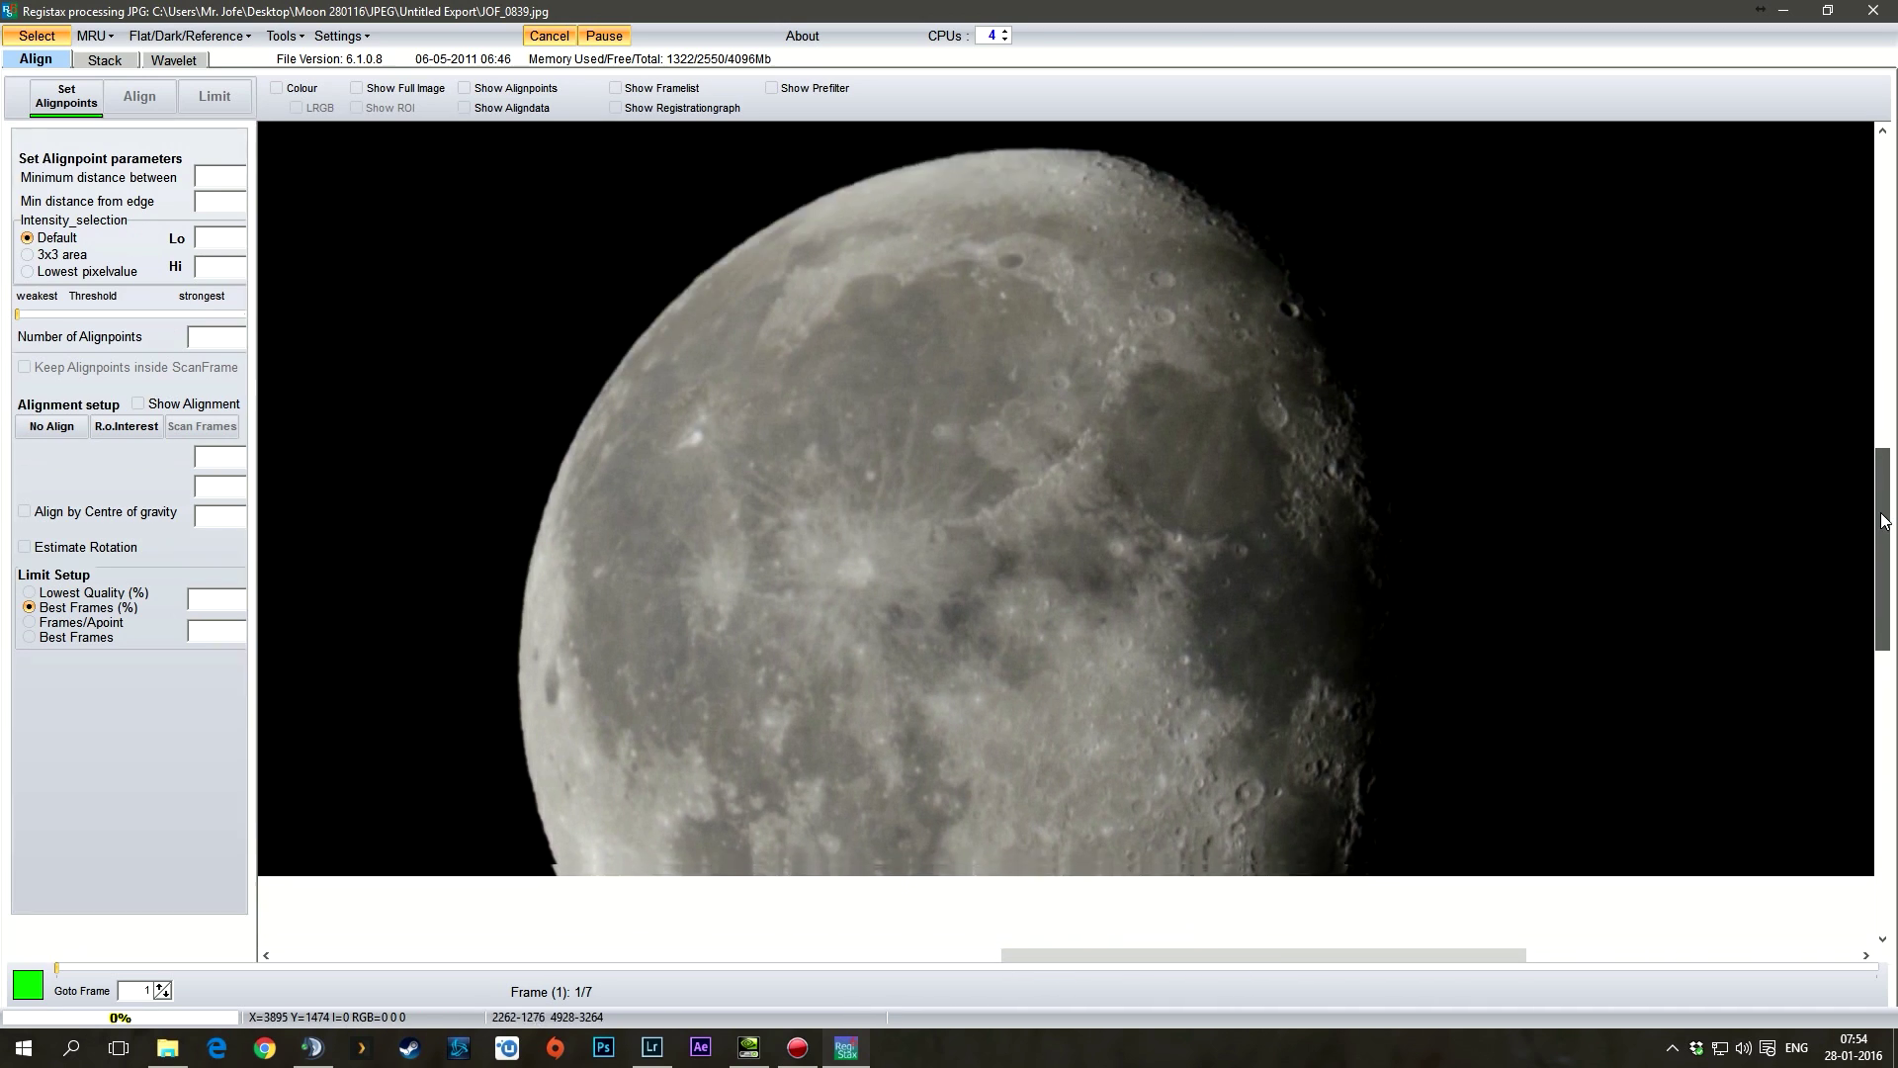
{"action": "left_click_drag", "start_coordinate": [1884, 521], "coordinate": [1888, 559]}
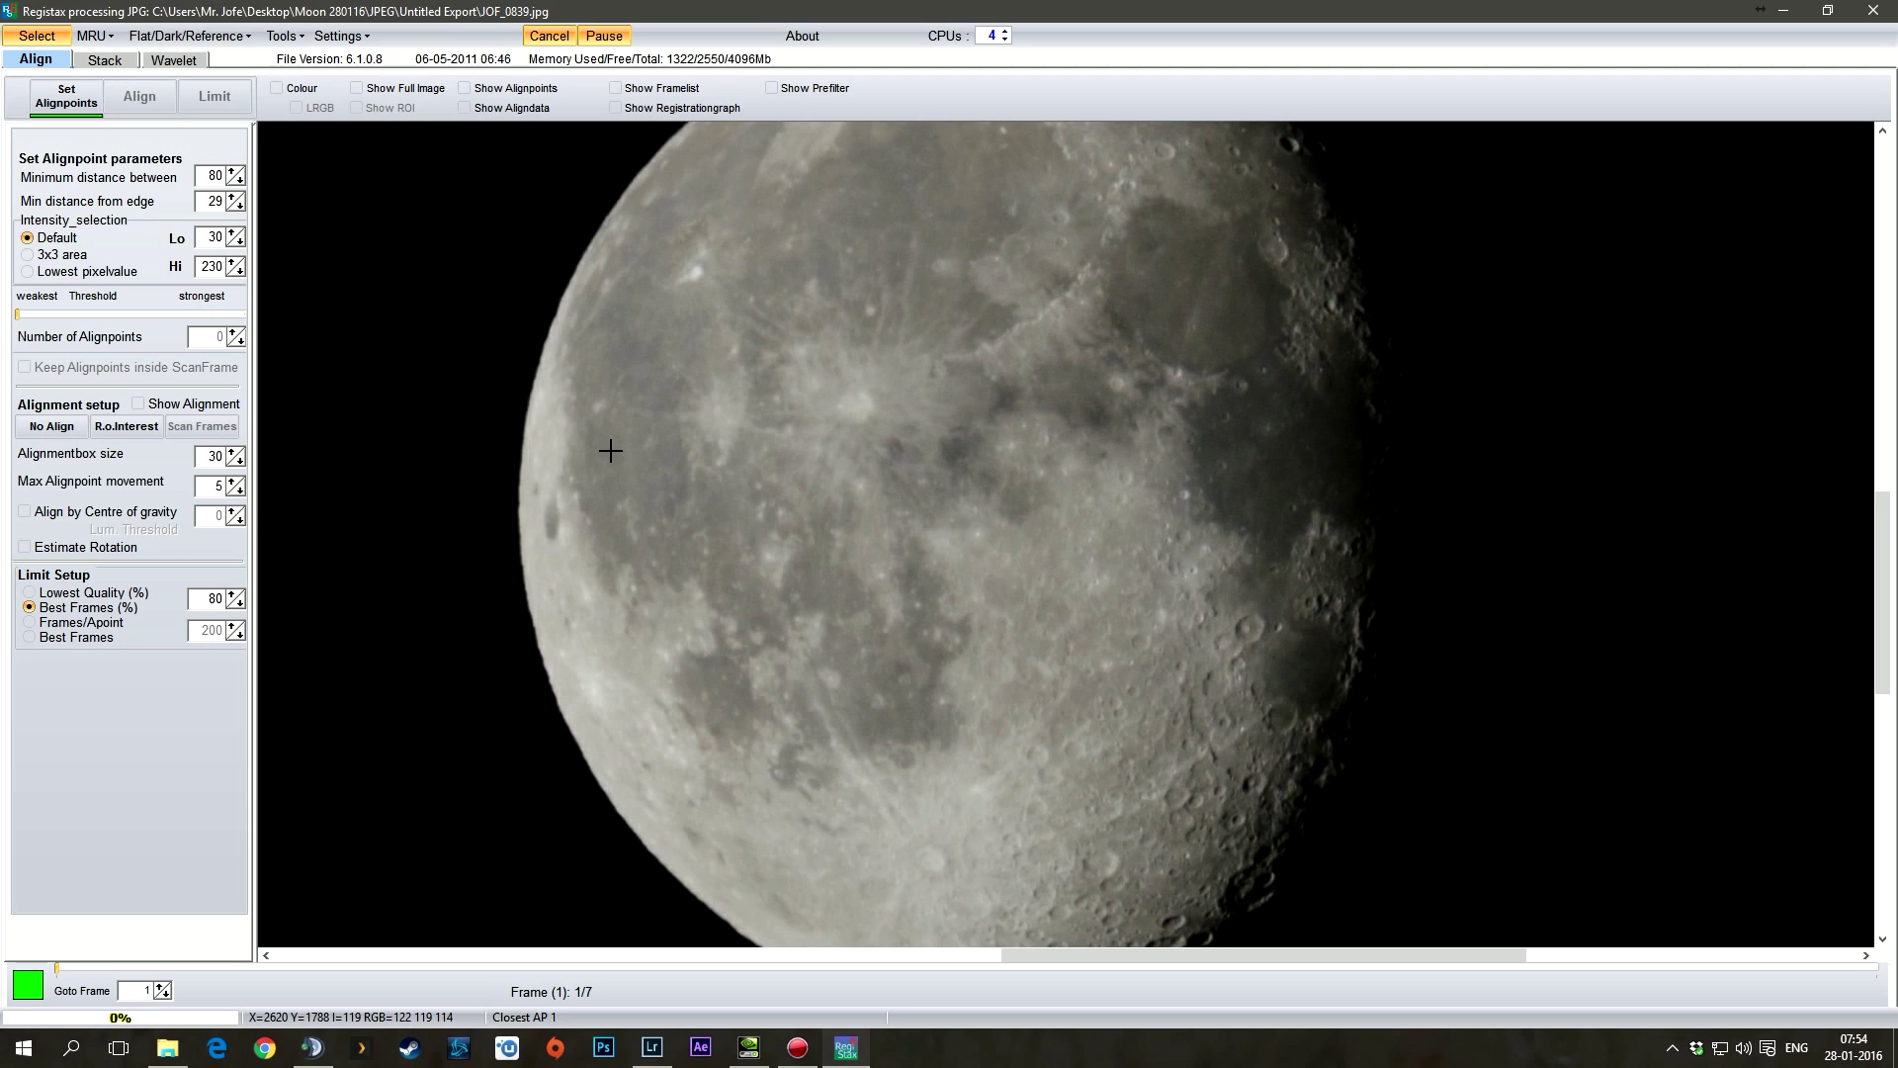
Set 70 alignpoints, run Align, then Limit processing to the best 6 frames
{"action": "left_click", "coordinate": [65, 99]}
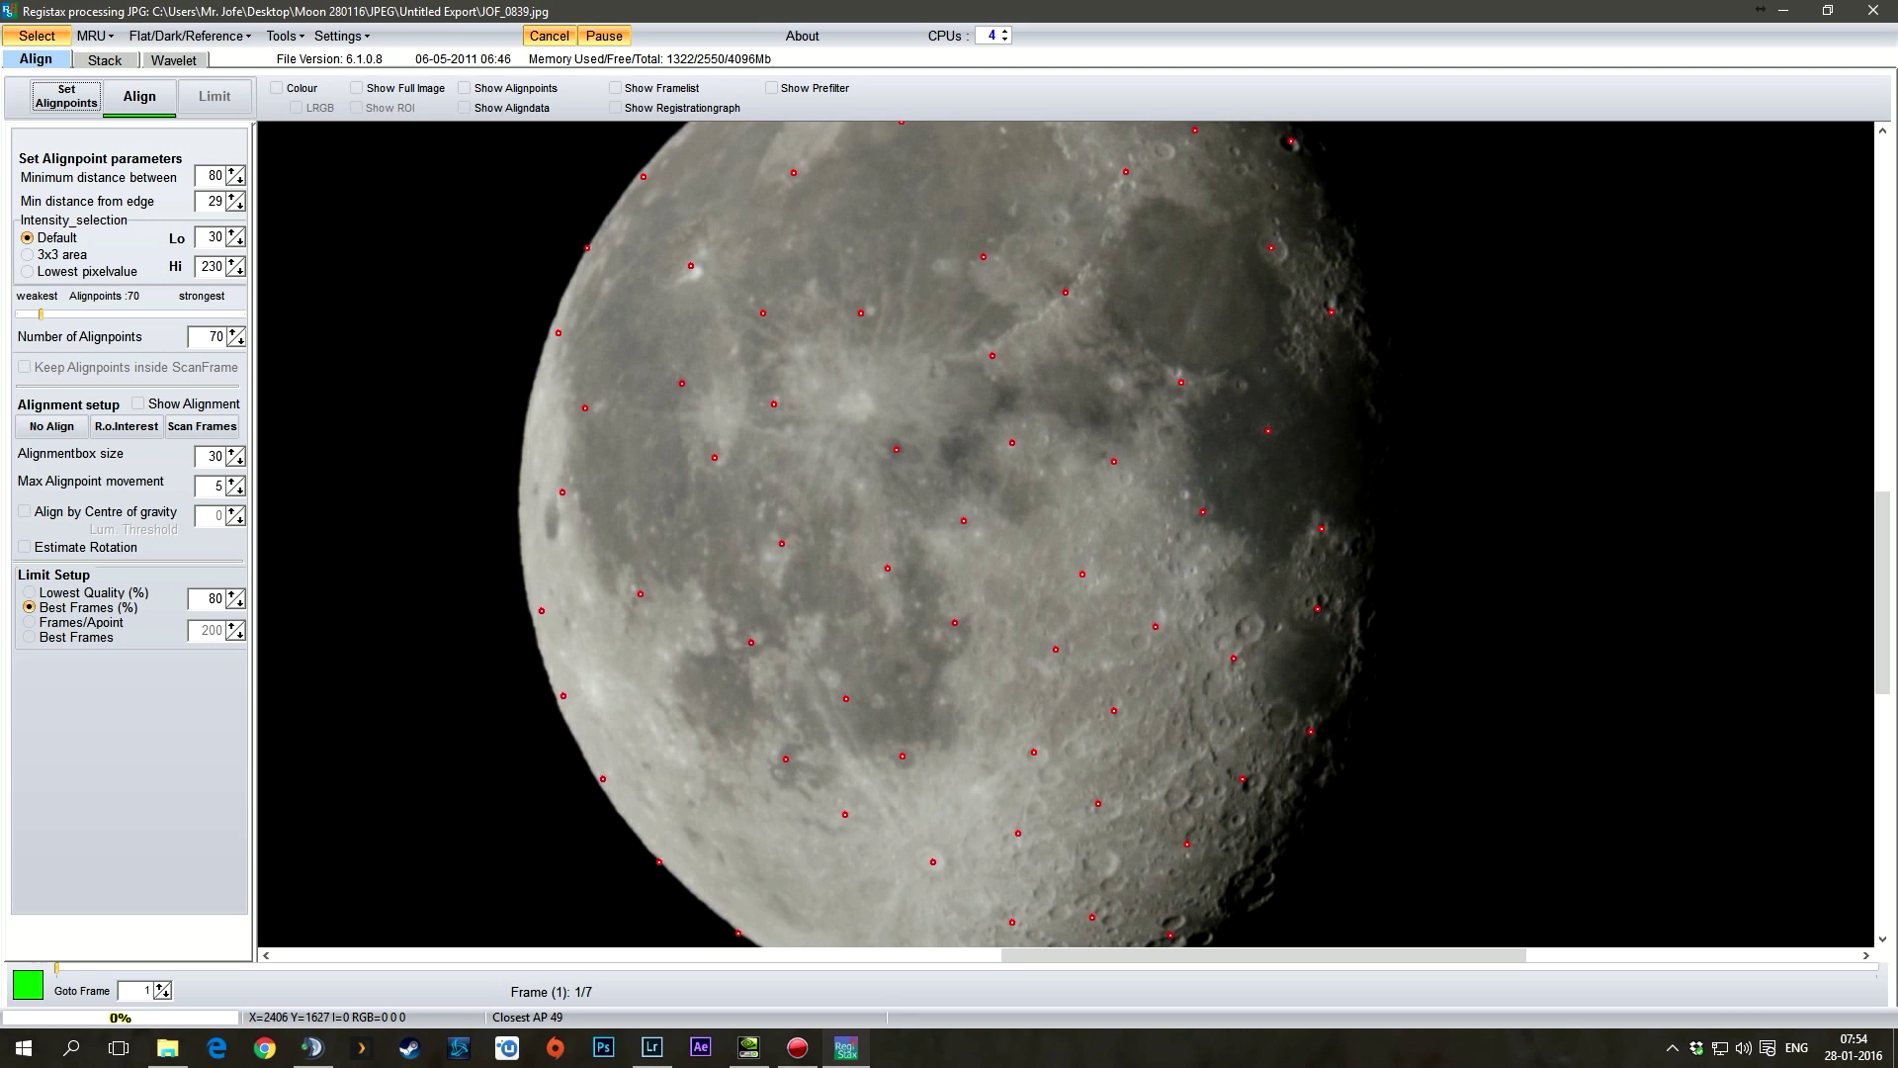
{"action": "left_click", "coordinate": [162, 100]}
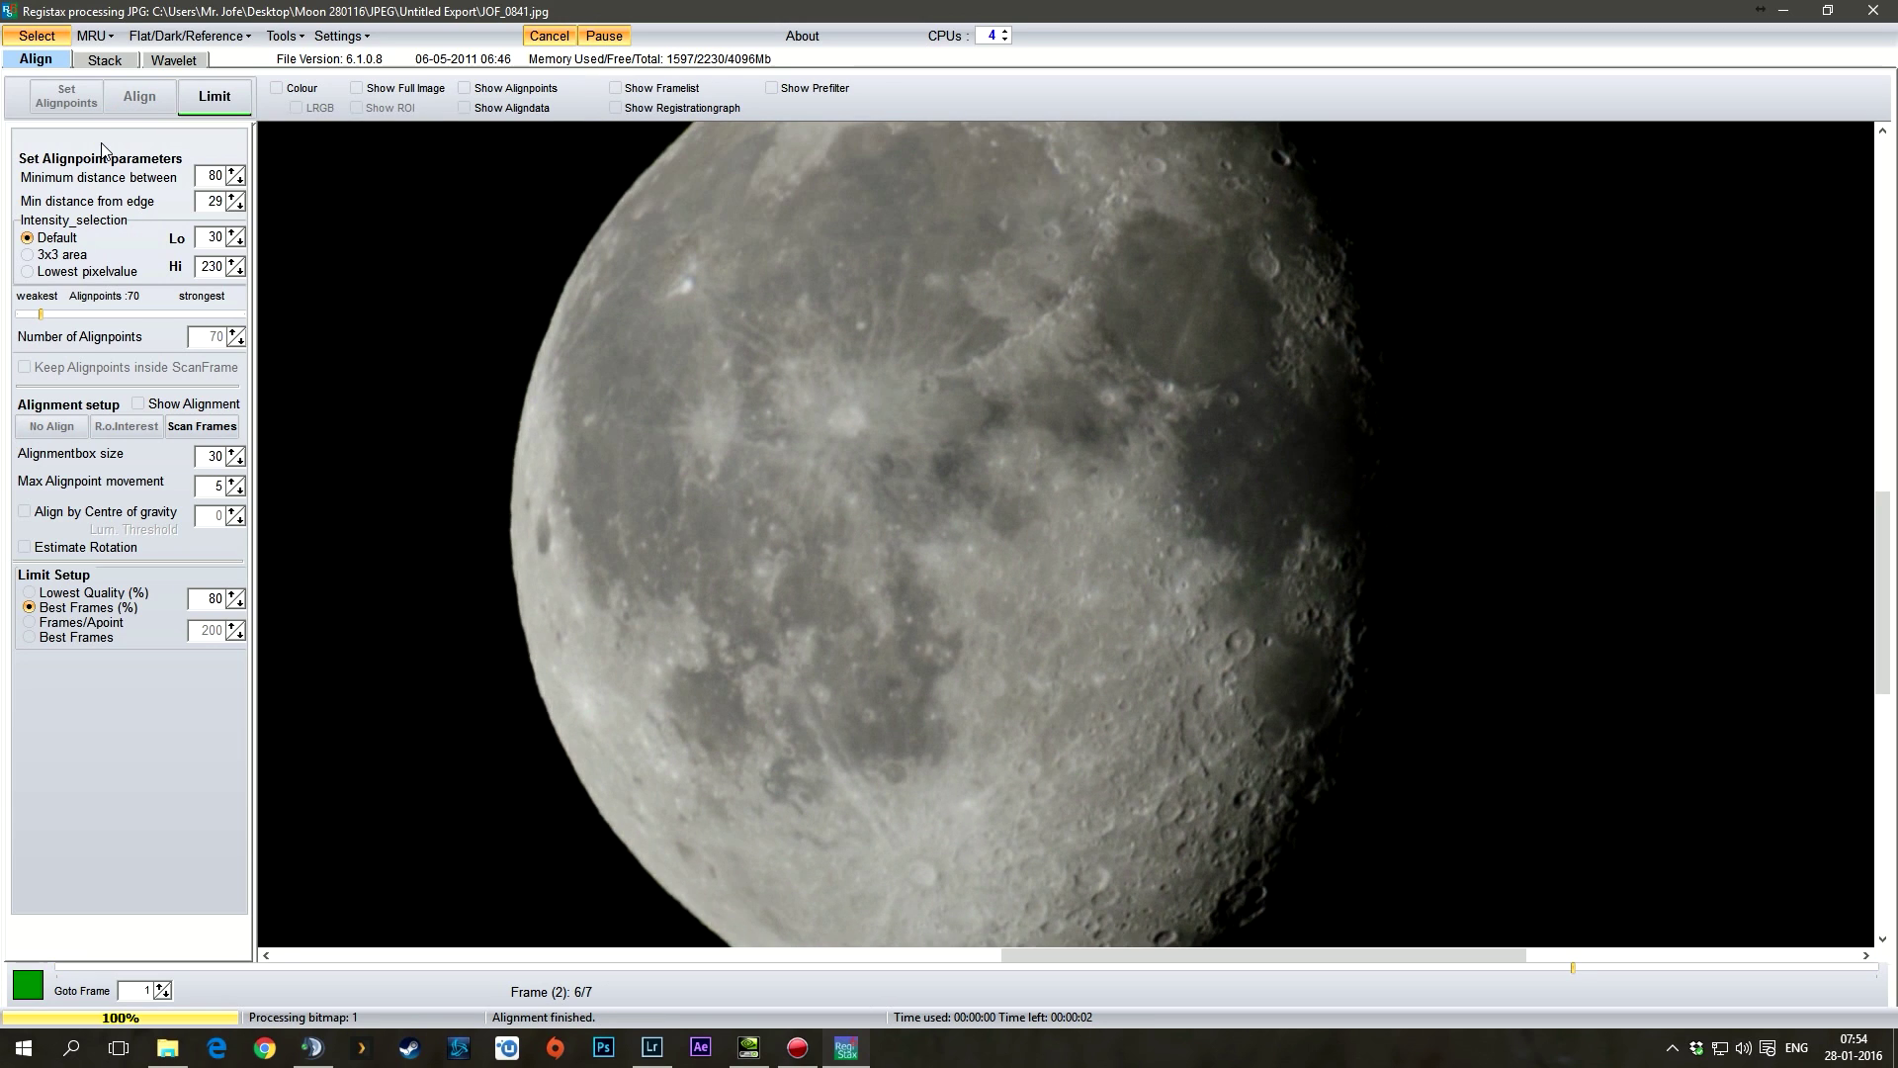
{"action": "left_click", "coordinate": [218, 101]}
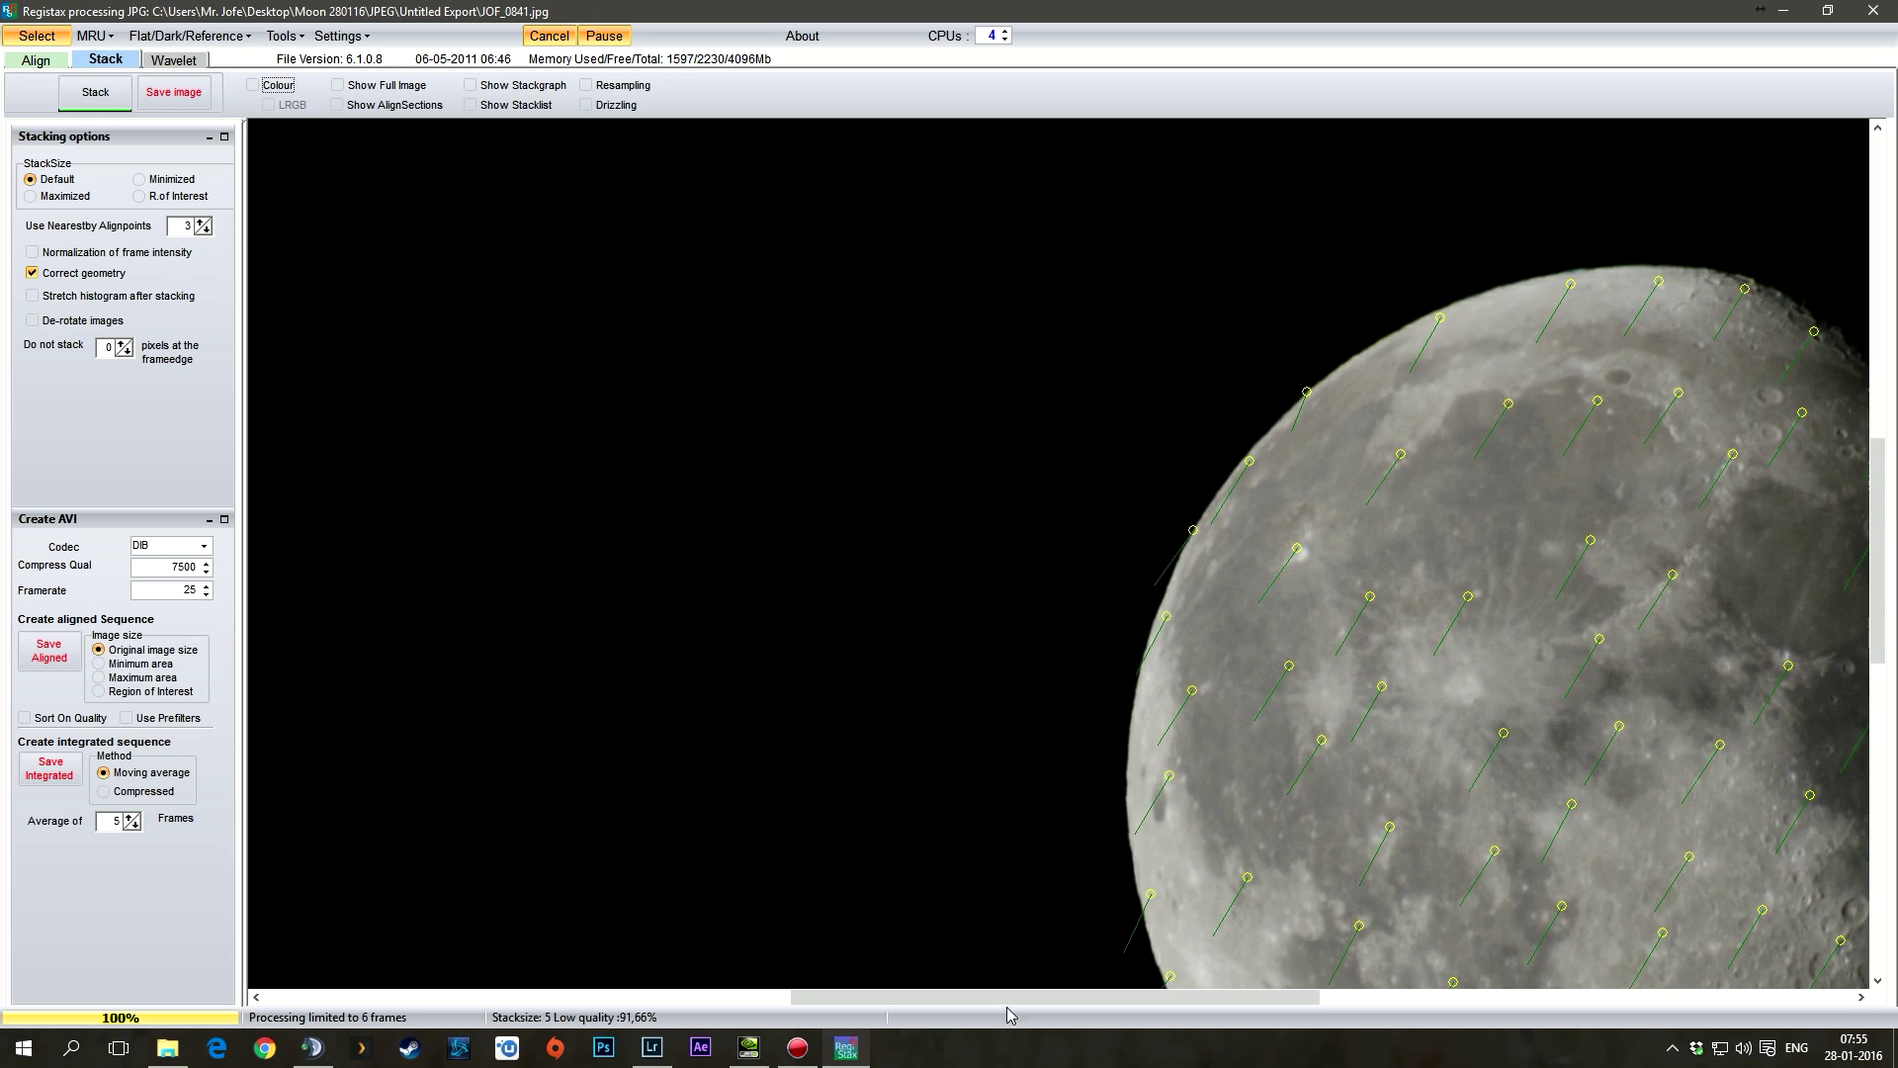
Stack the 6 aligned moon frames into a single image
{"action": "left_click_drag", "start_coordinate": [932, 999], "coordinate": [986, 998]}
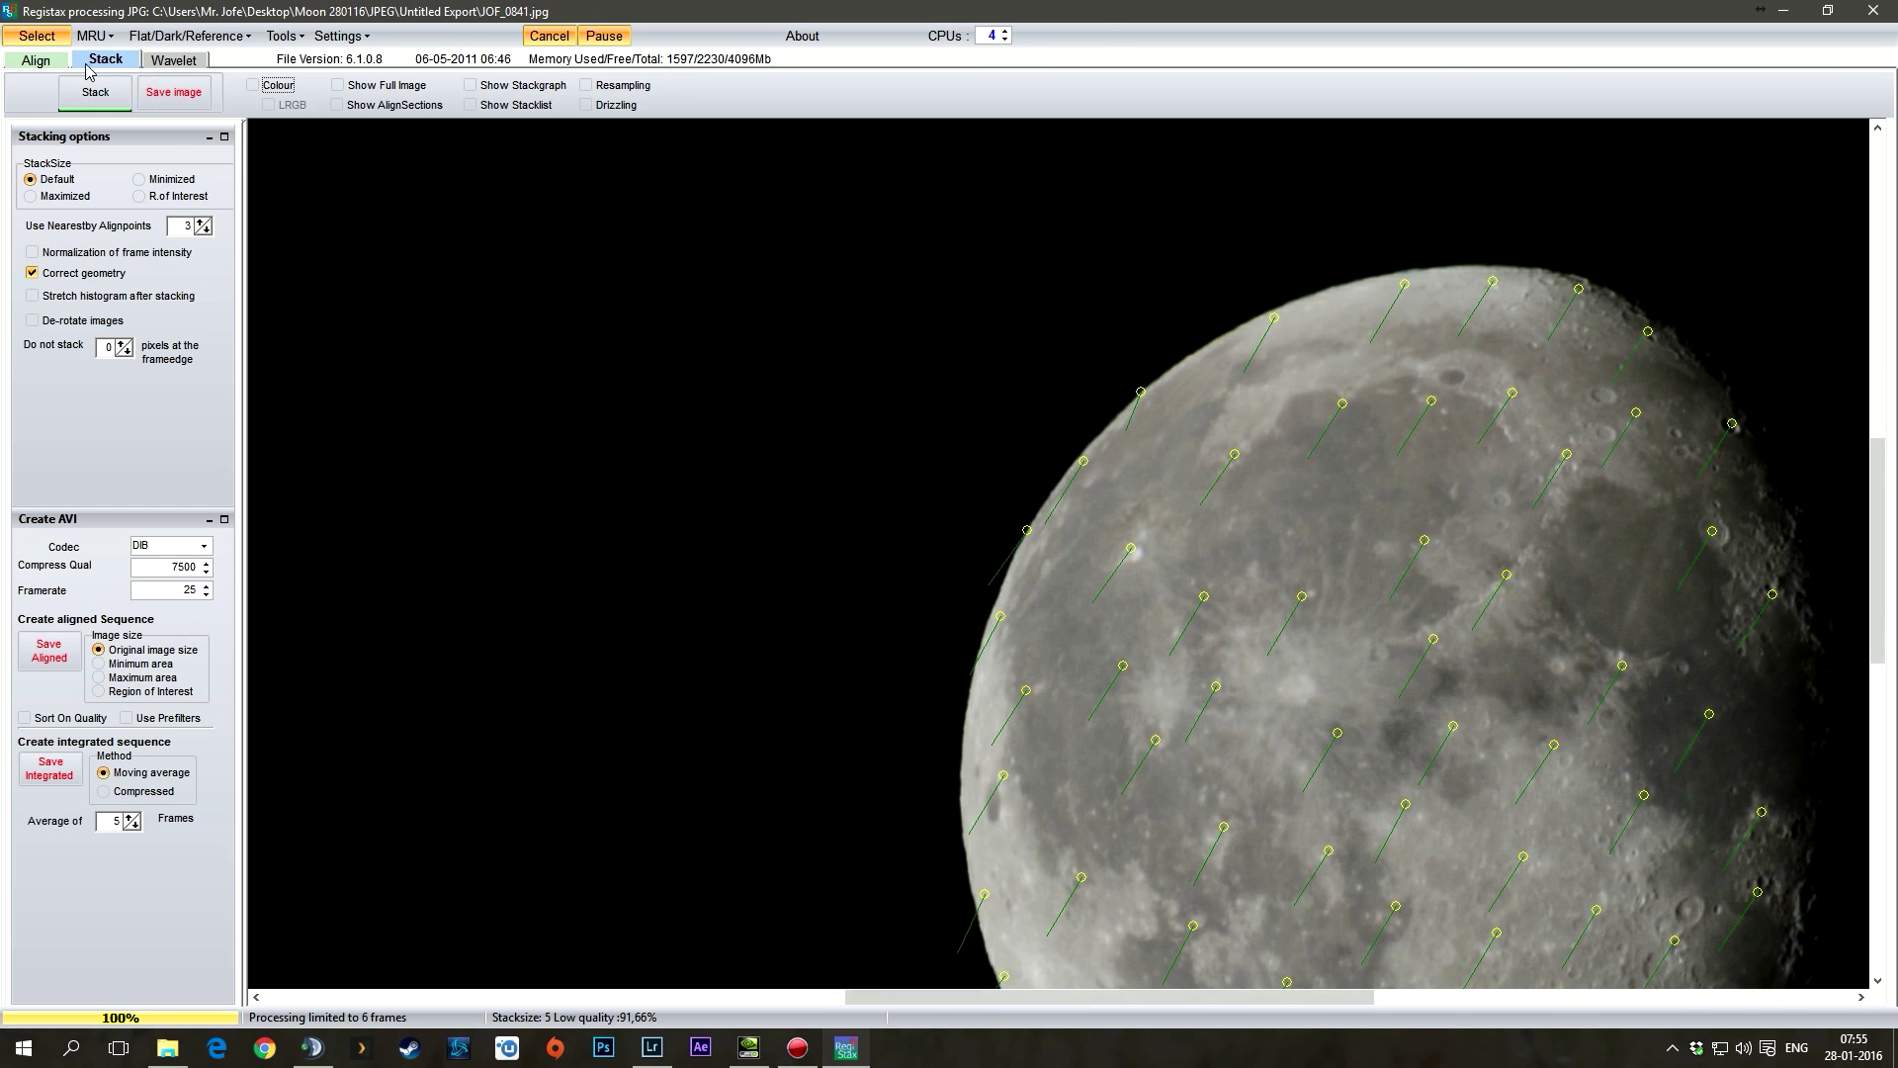
{"action": "key", "text": "Tab"}
{"action": "left_click_drag", "start_coordinate": [1876, 504], "coordinate": [1875, 589]}
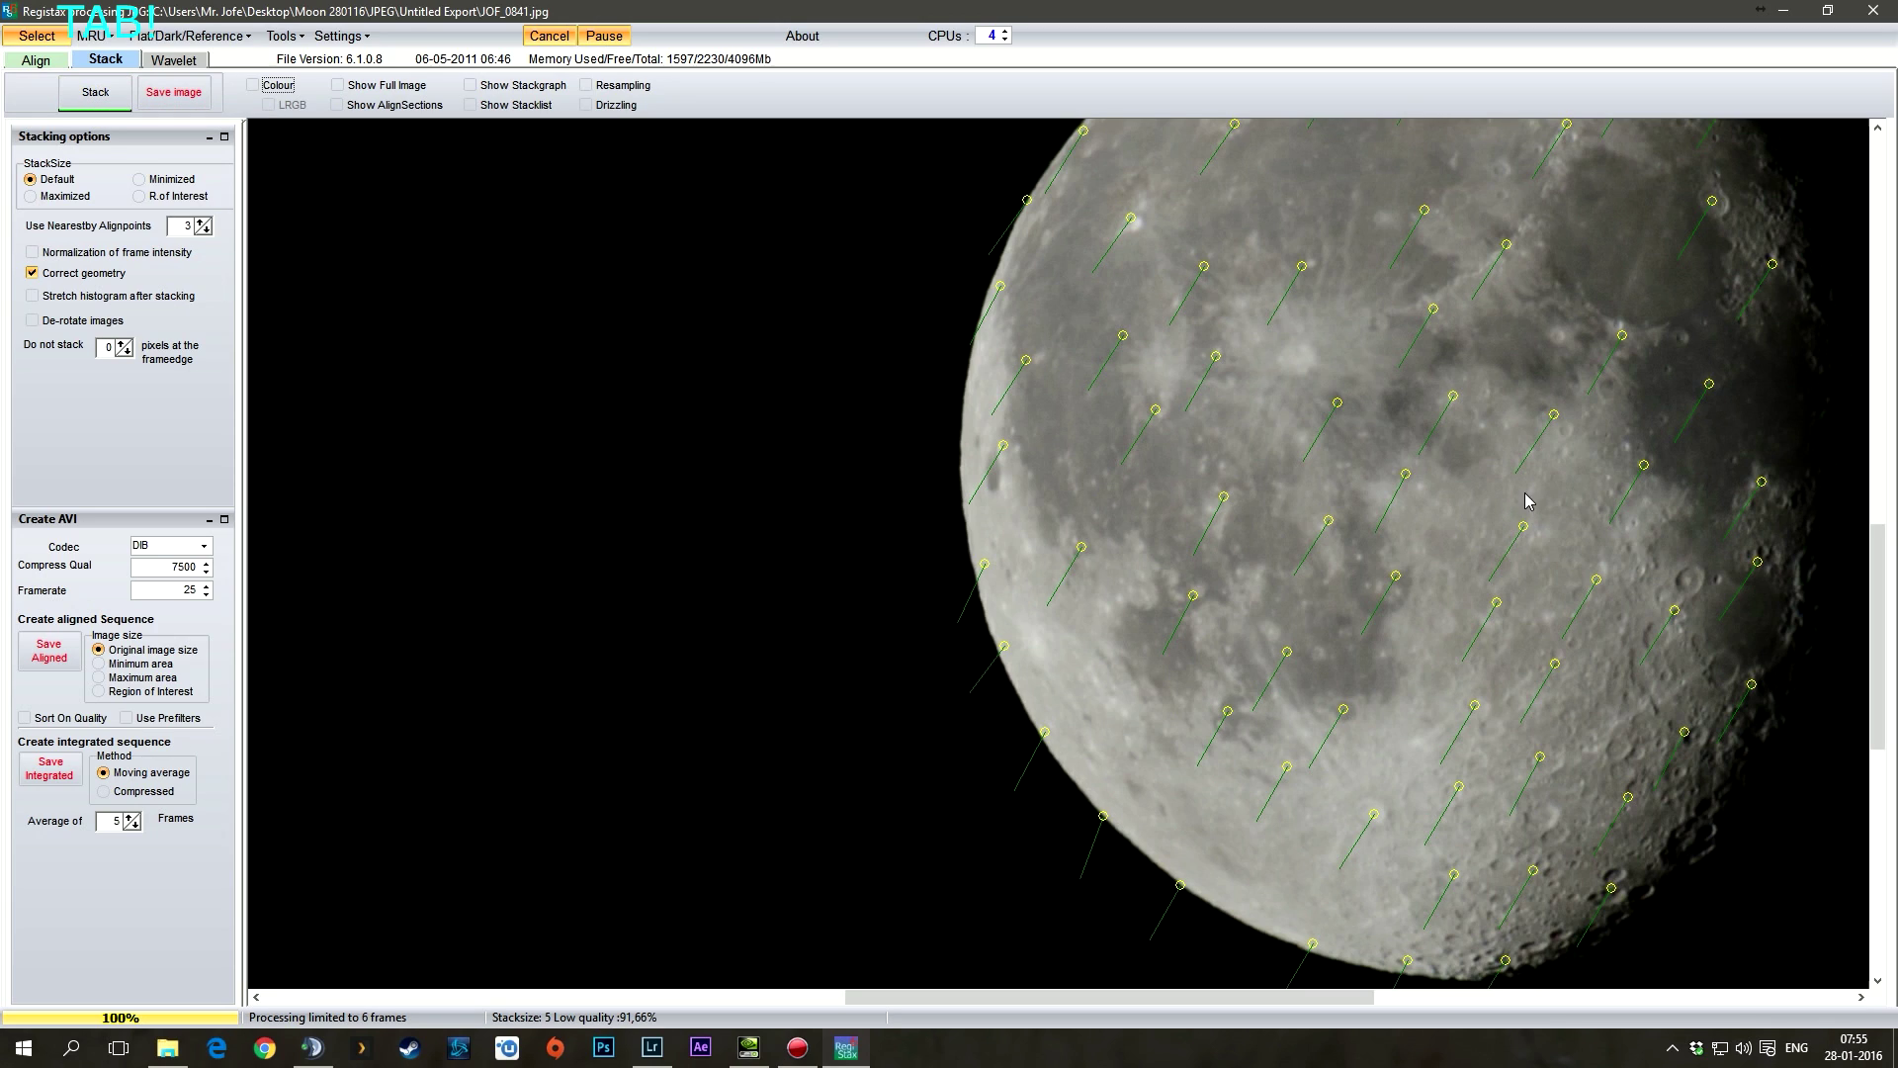
{"action": "left_click", "coordinate": [103, 92]}
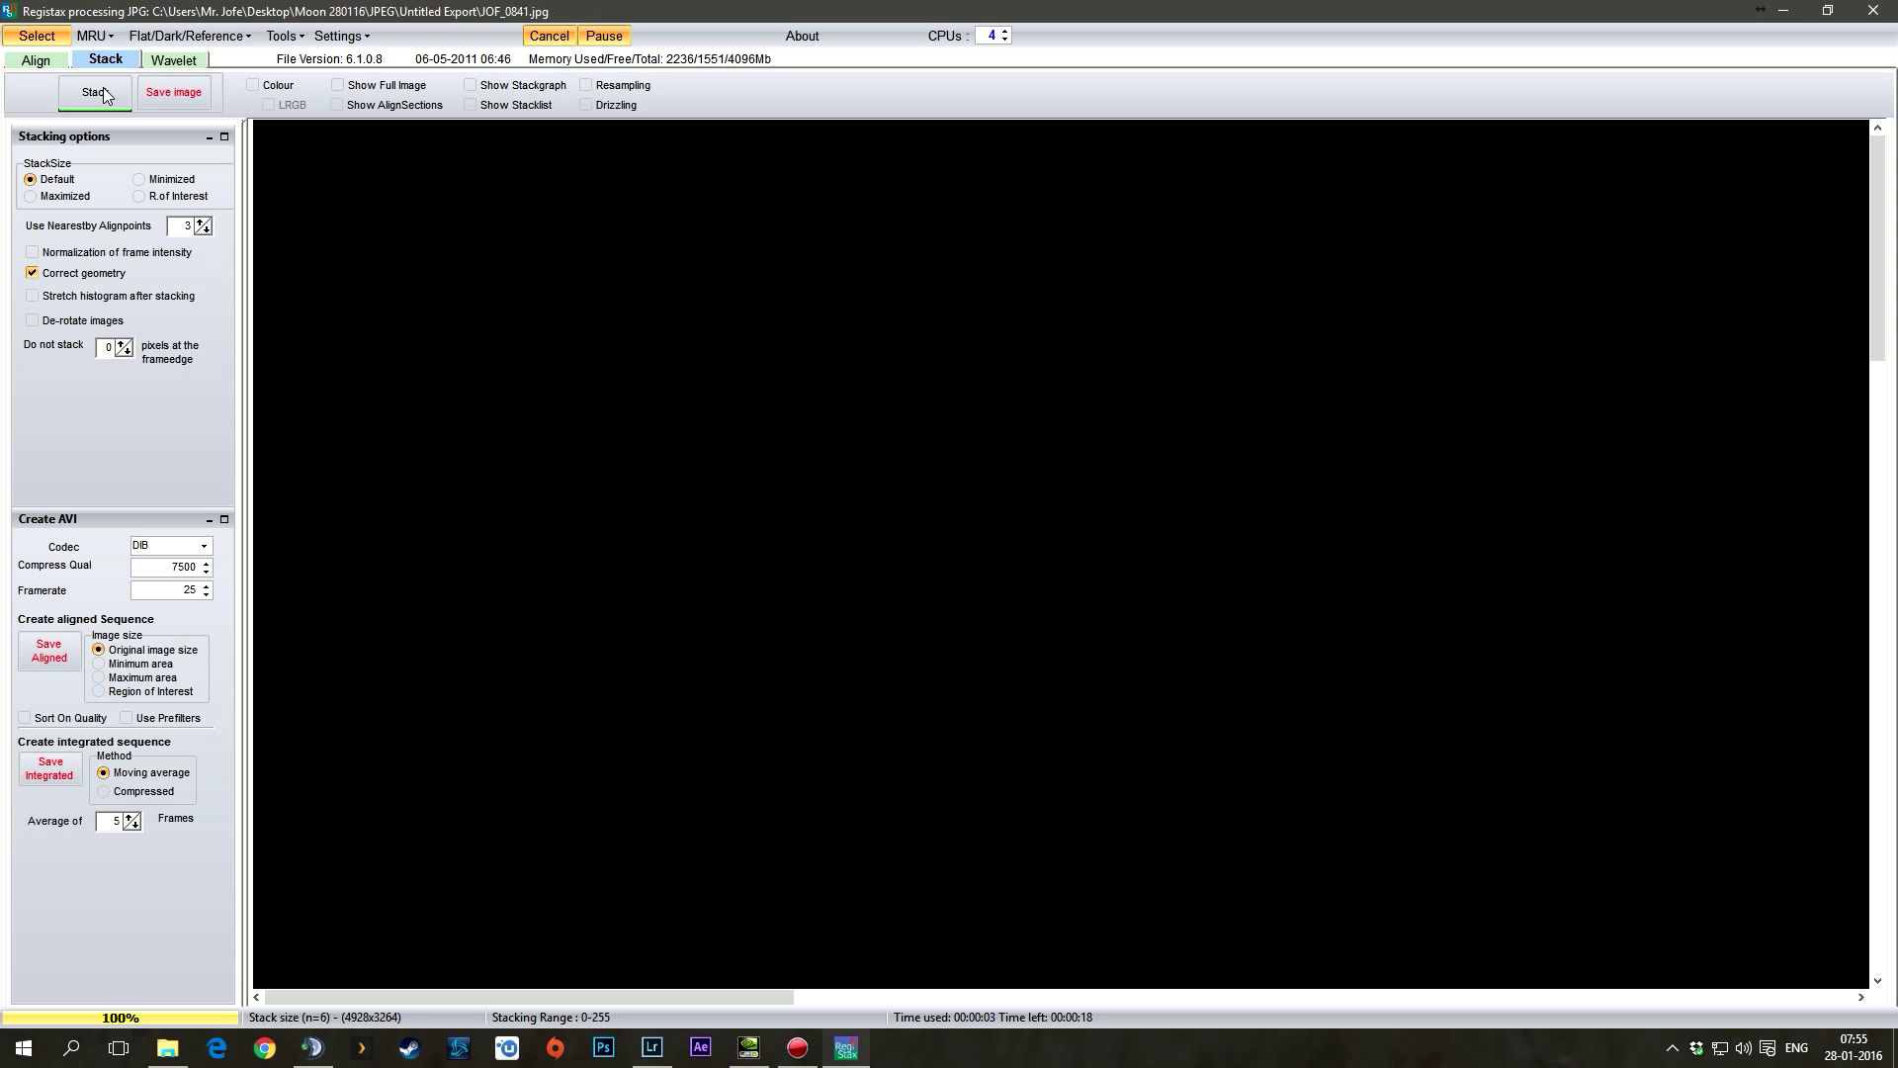
Scroll around the stacked moon to inspect it, then switch to the Wavelet page
{"action": "left_click_drag", "start_coordinate": [779, 995], "coordinate": [1183, 995]}
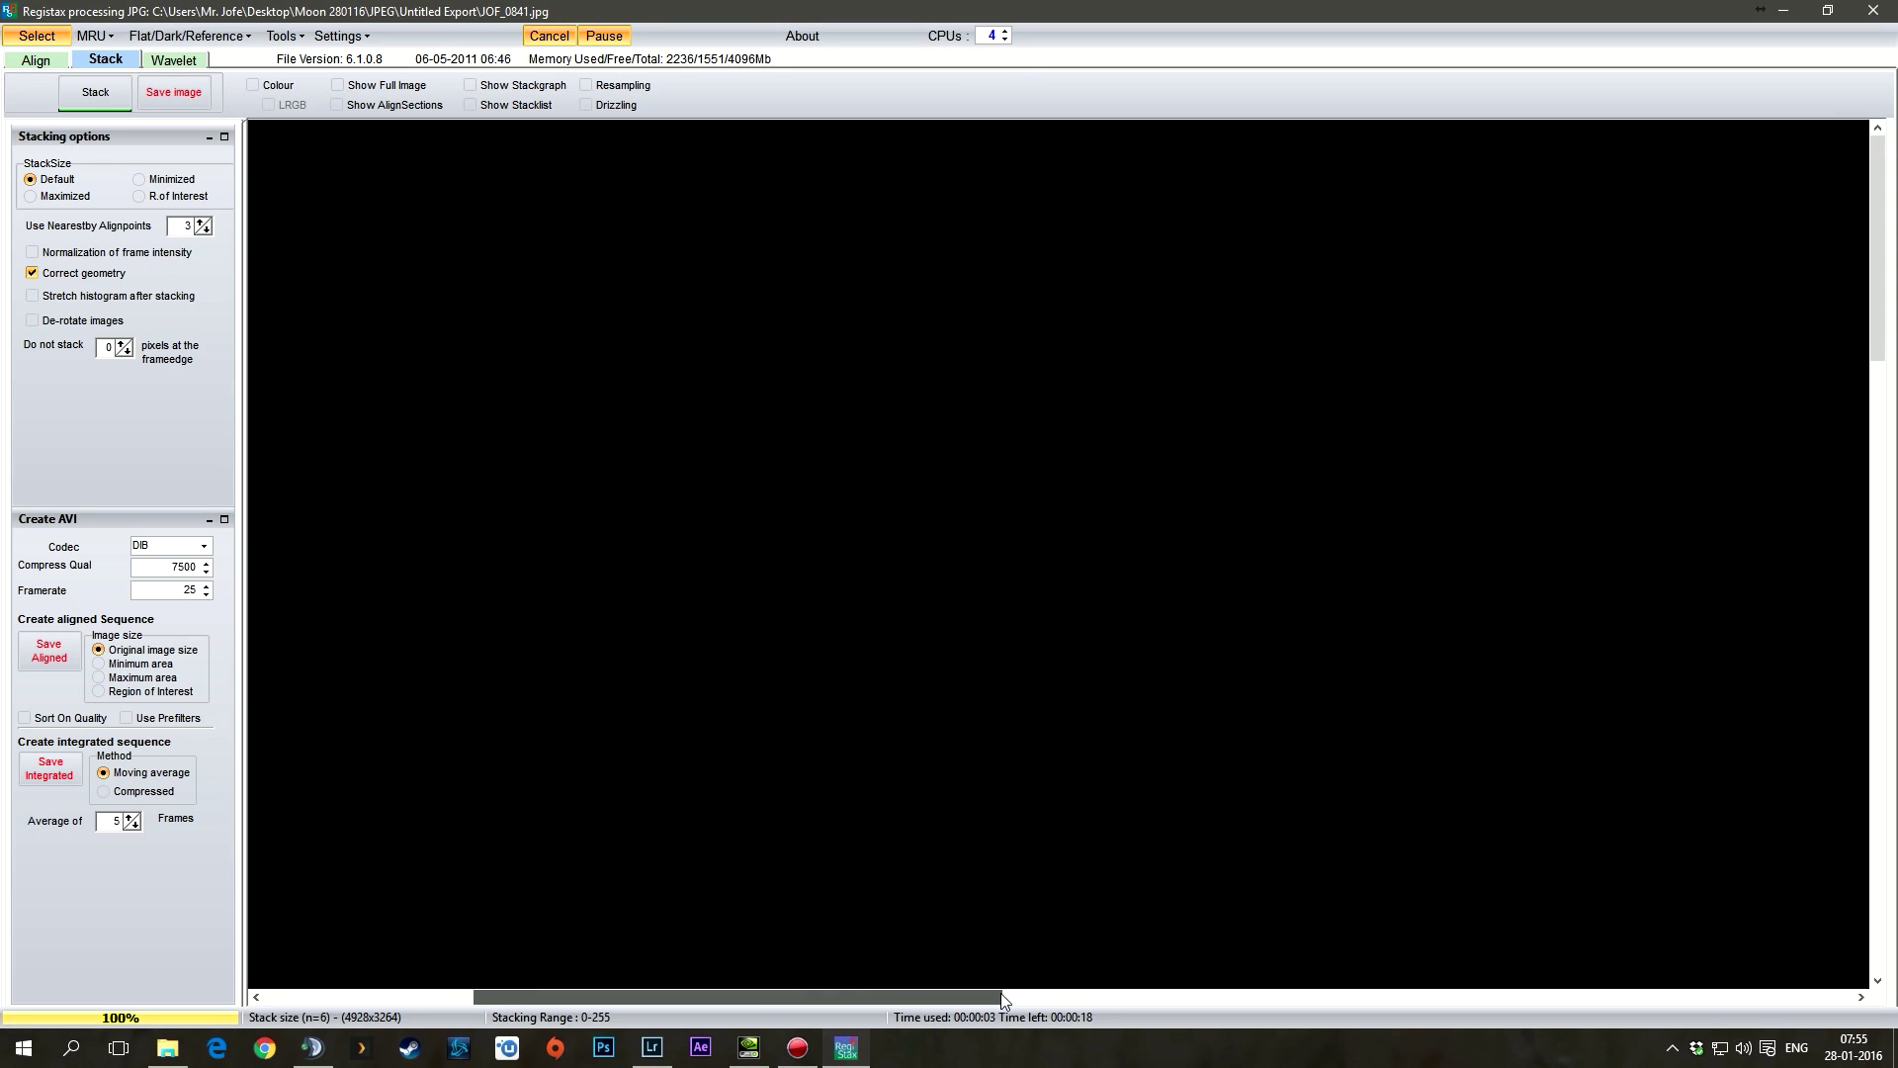
{"action": "left_click_drag", "start_coordinate": [1864, 265], "coordinate": [1865, 633]}
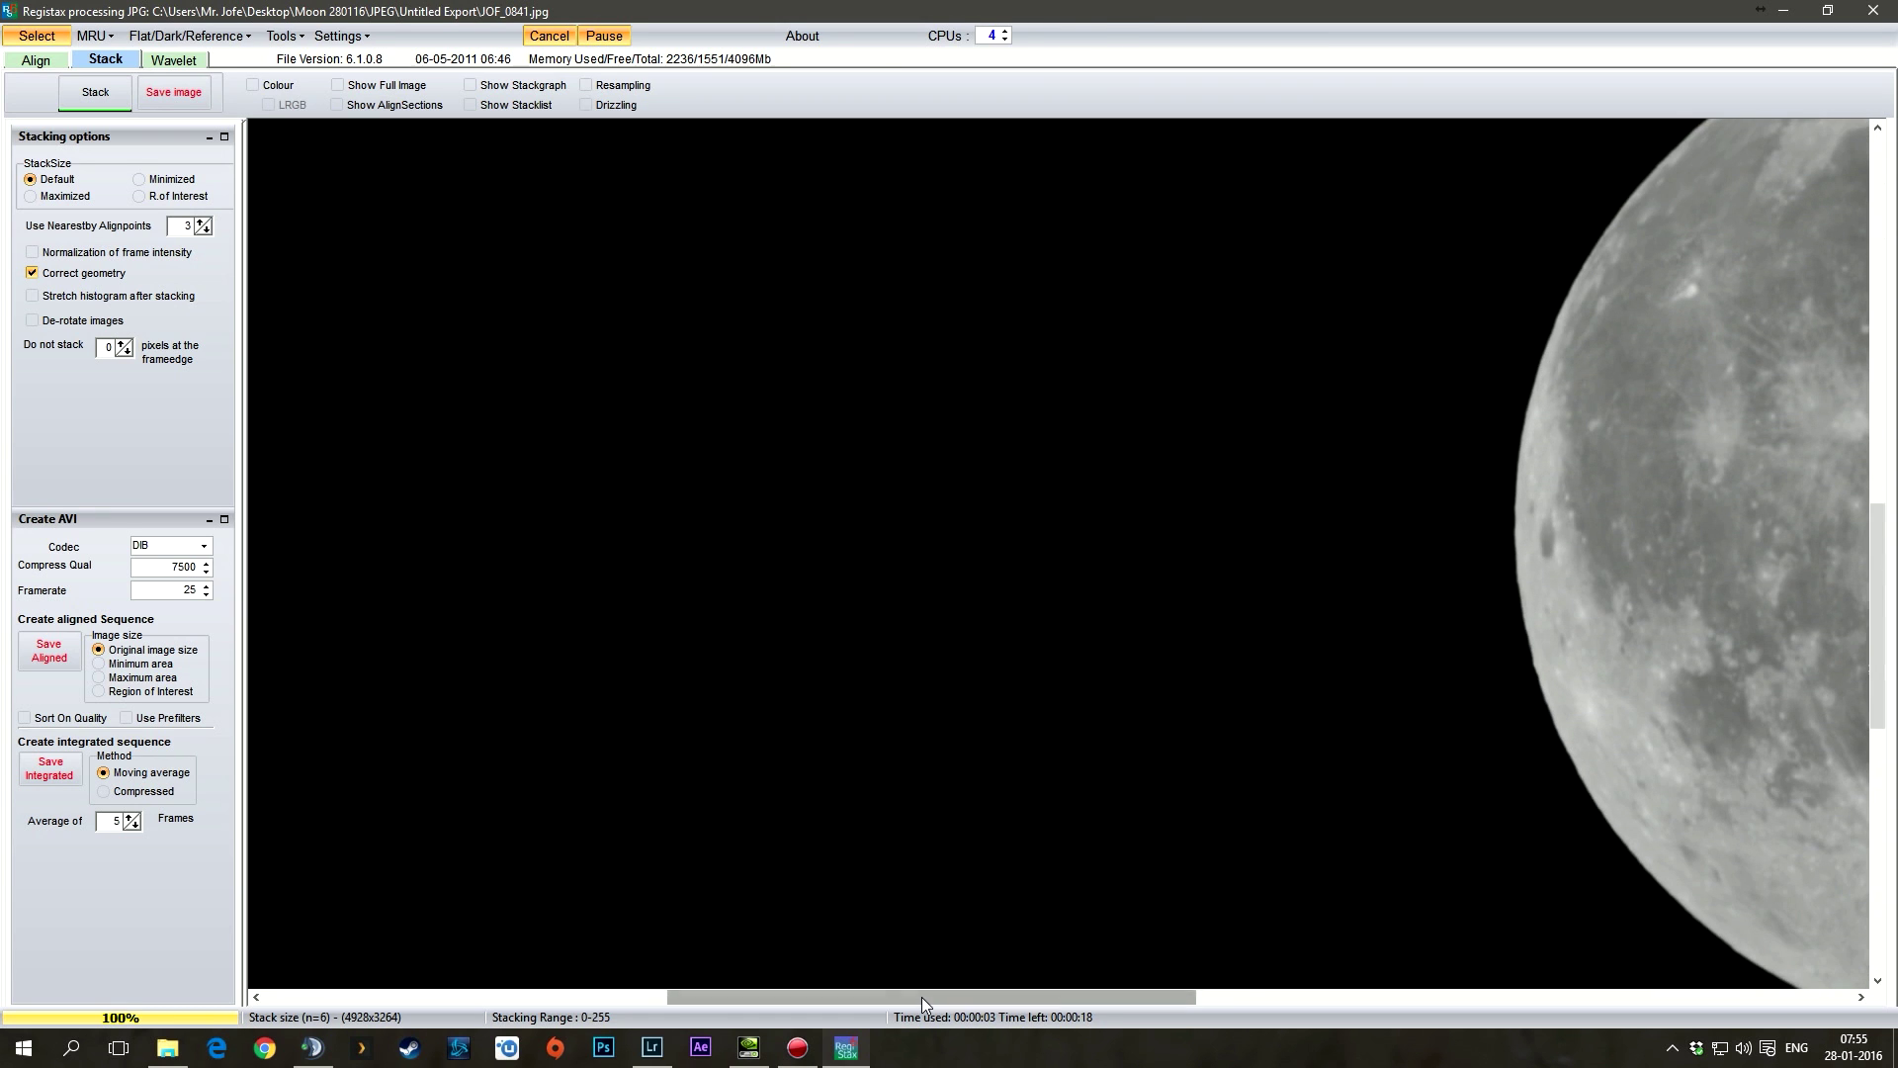
{"action": "left_click_drag", "start_coordinate": [924, 995], "coordinate": [1185, 997]}
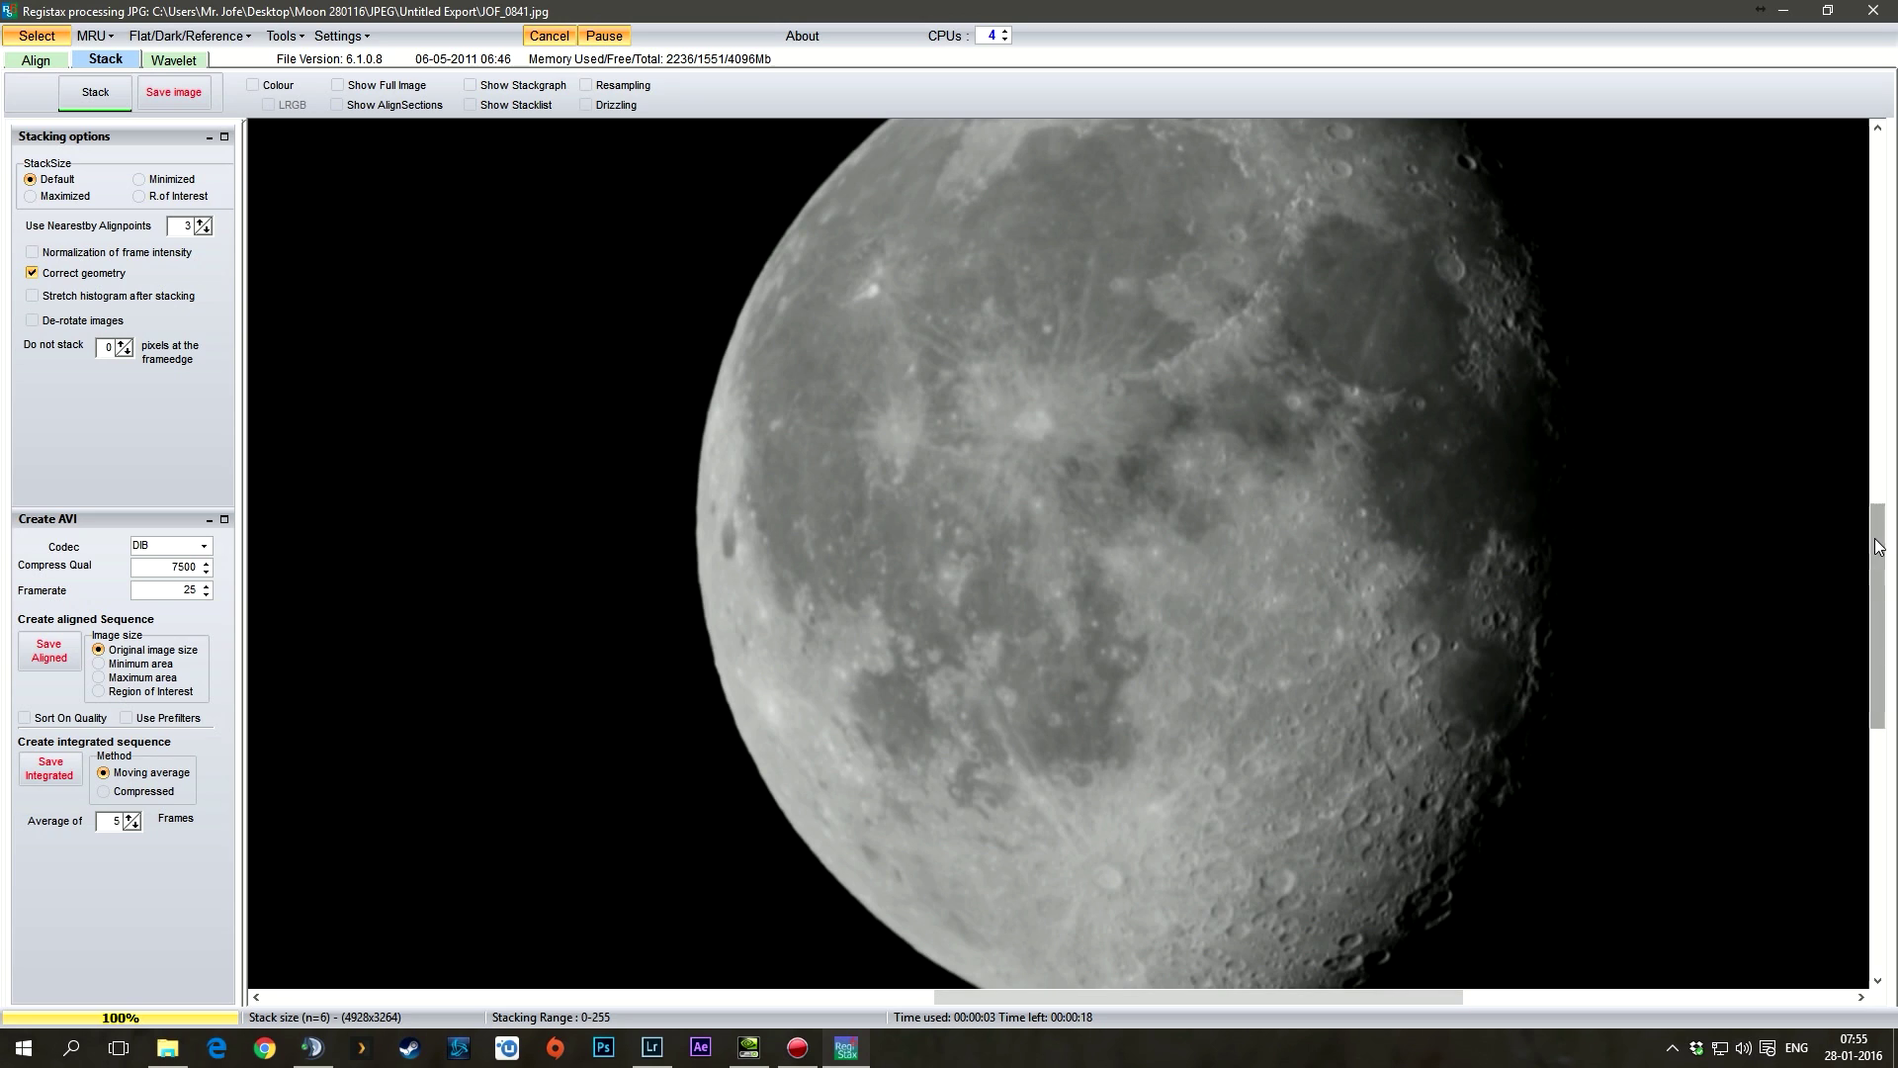
{"action": "left_click_drag", "start_coordinate": [1874, 538], "coordinate": [1875, 580]}
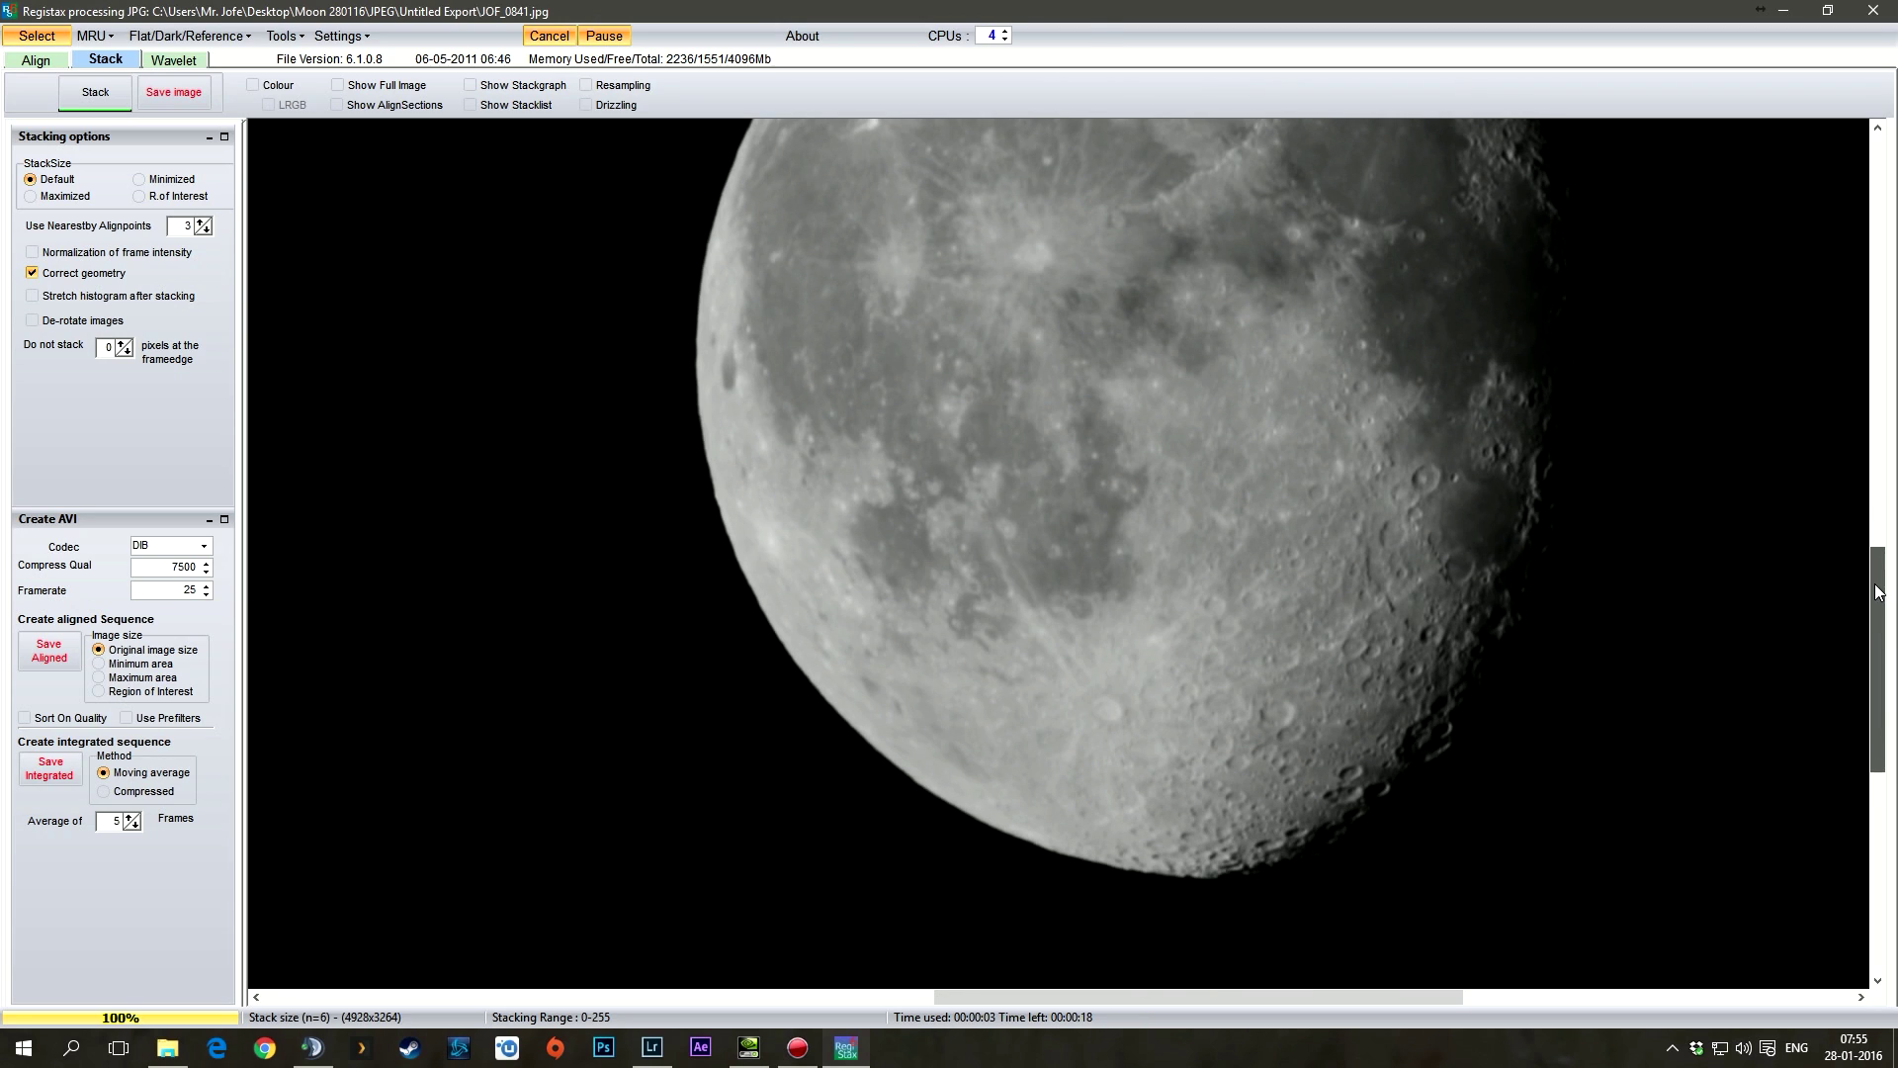
{"action": "left_click", "coordinate": [178, 62]}
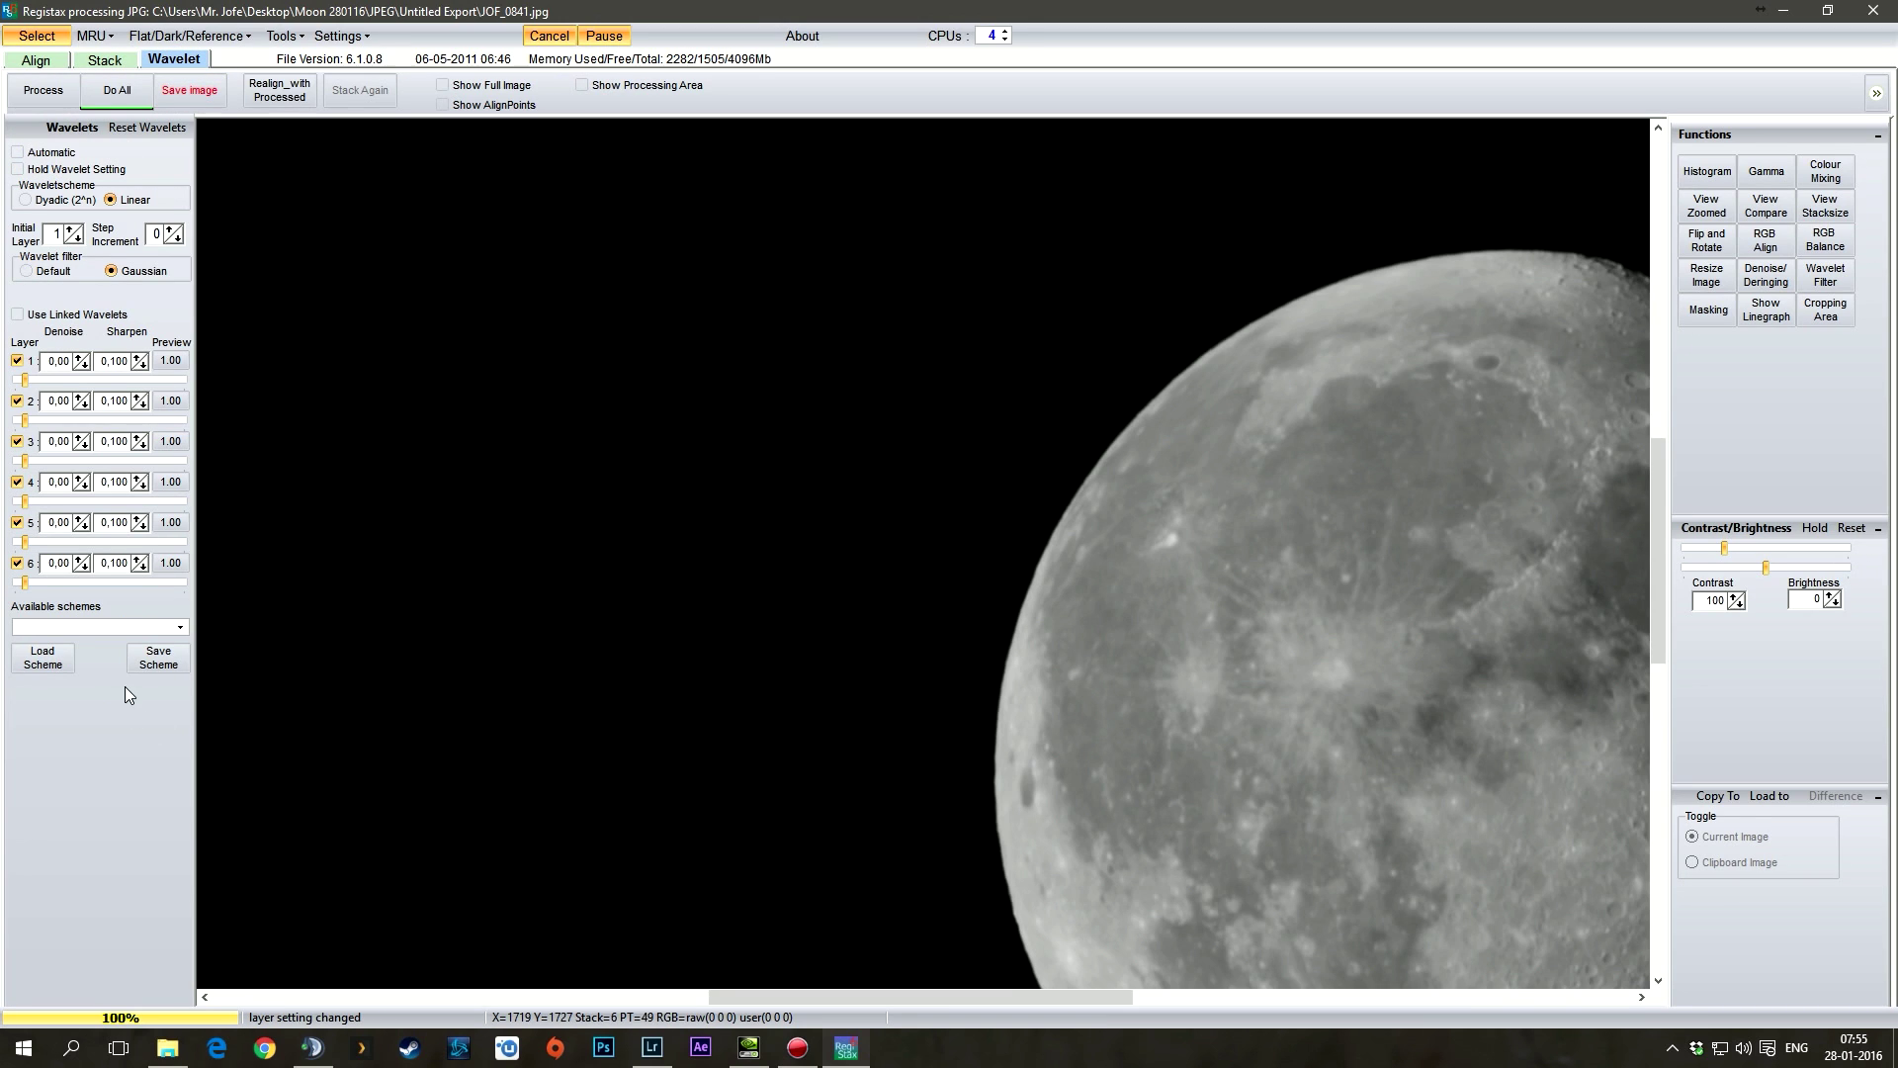
Load the Myscheme.rwv wavelet scheme and scroll across the moon to check detail
{"action": "left_click", "coordinate": [152, 629]}
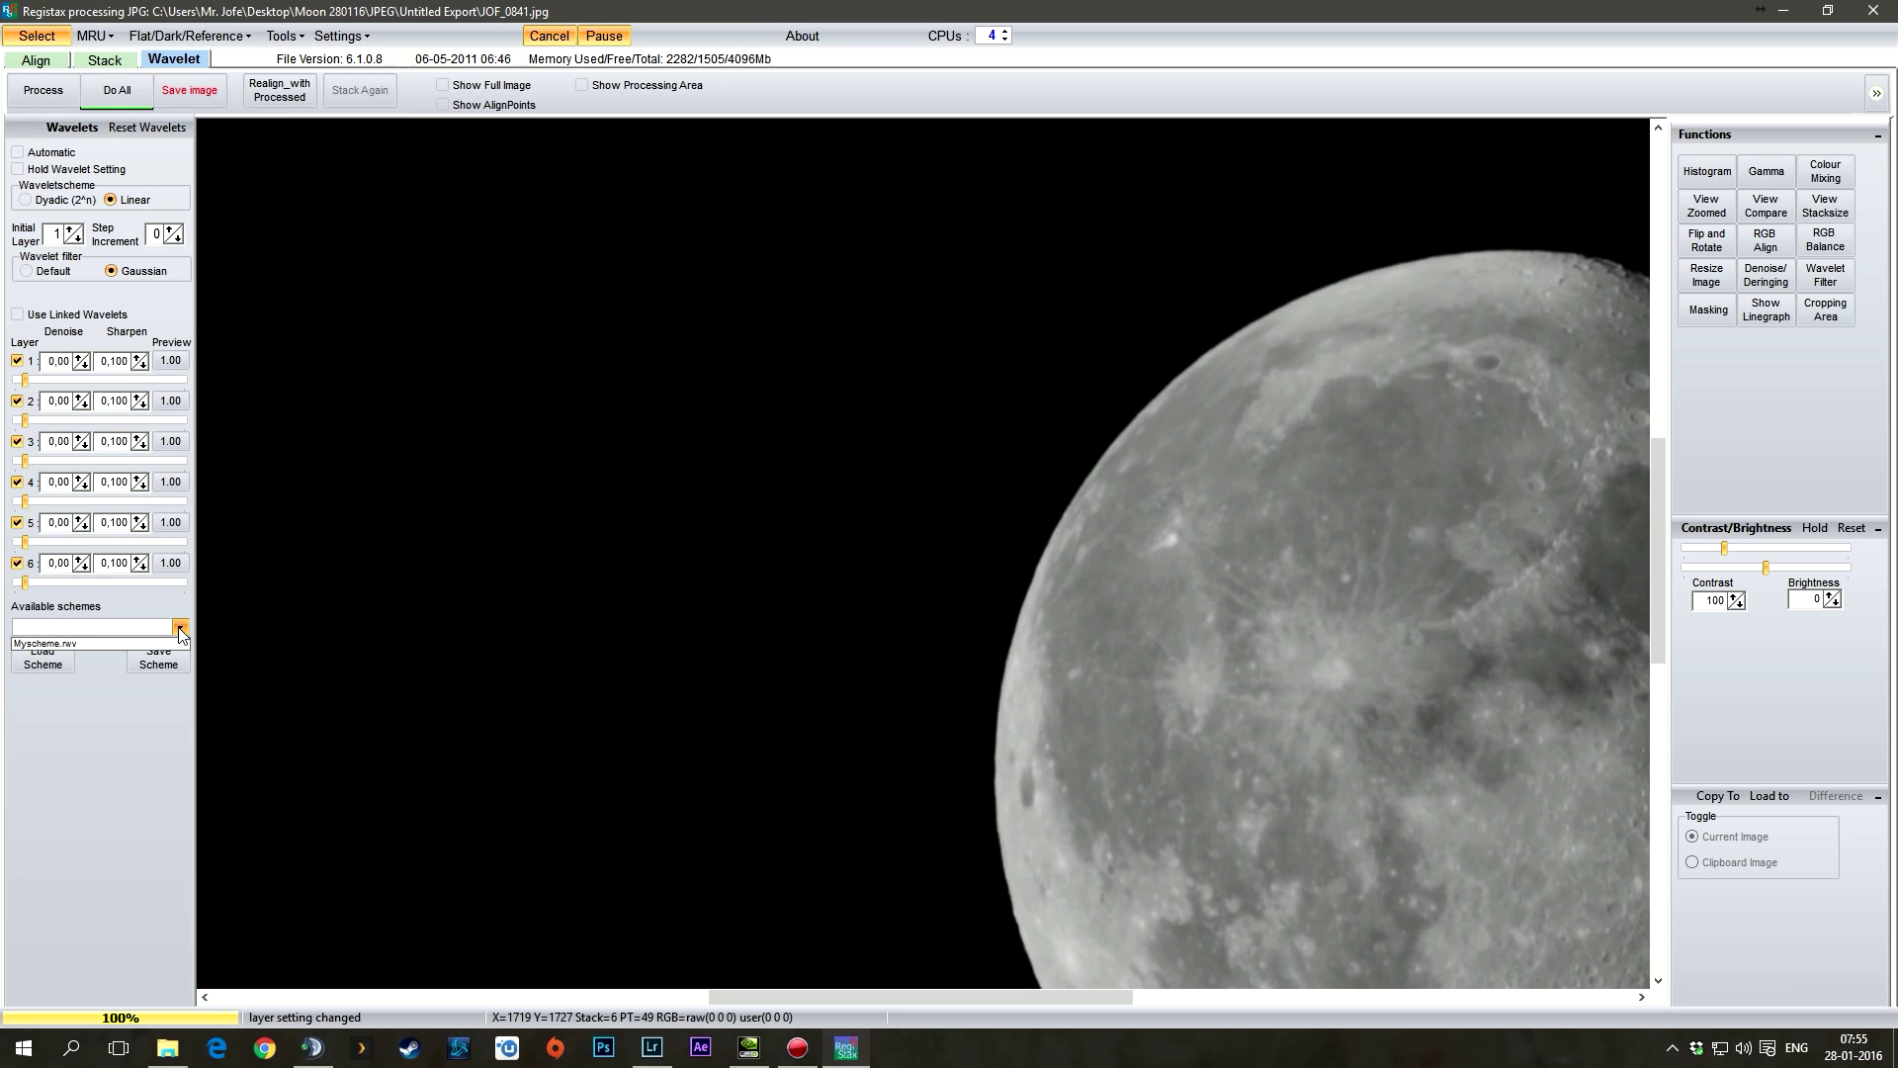
{"action": "left_click", "coordinate": [55, 642]}
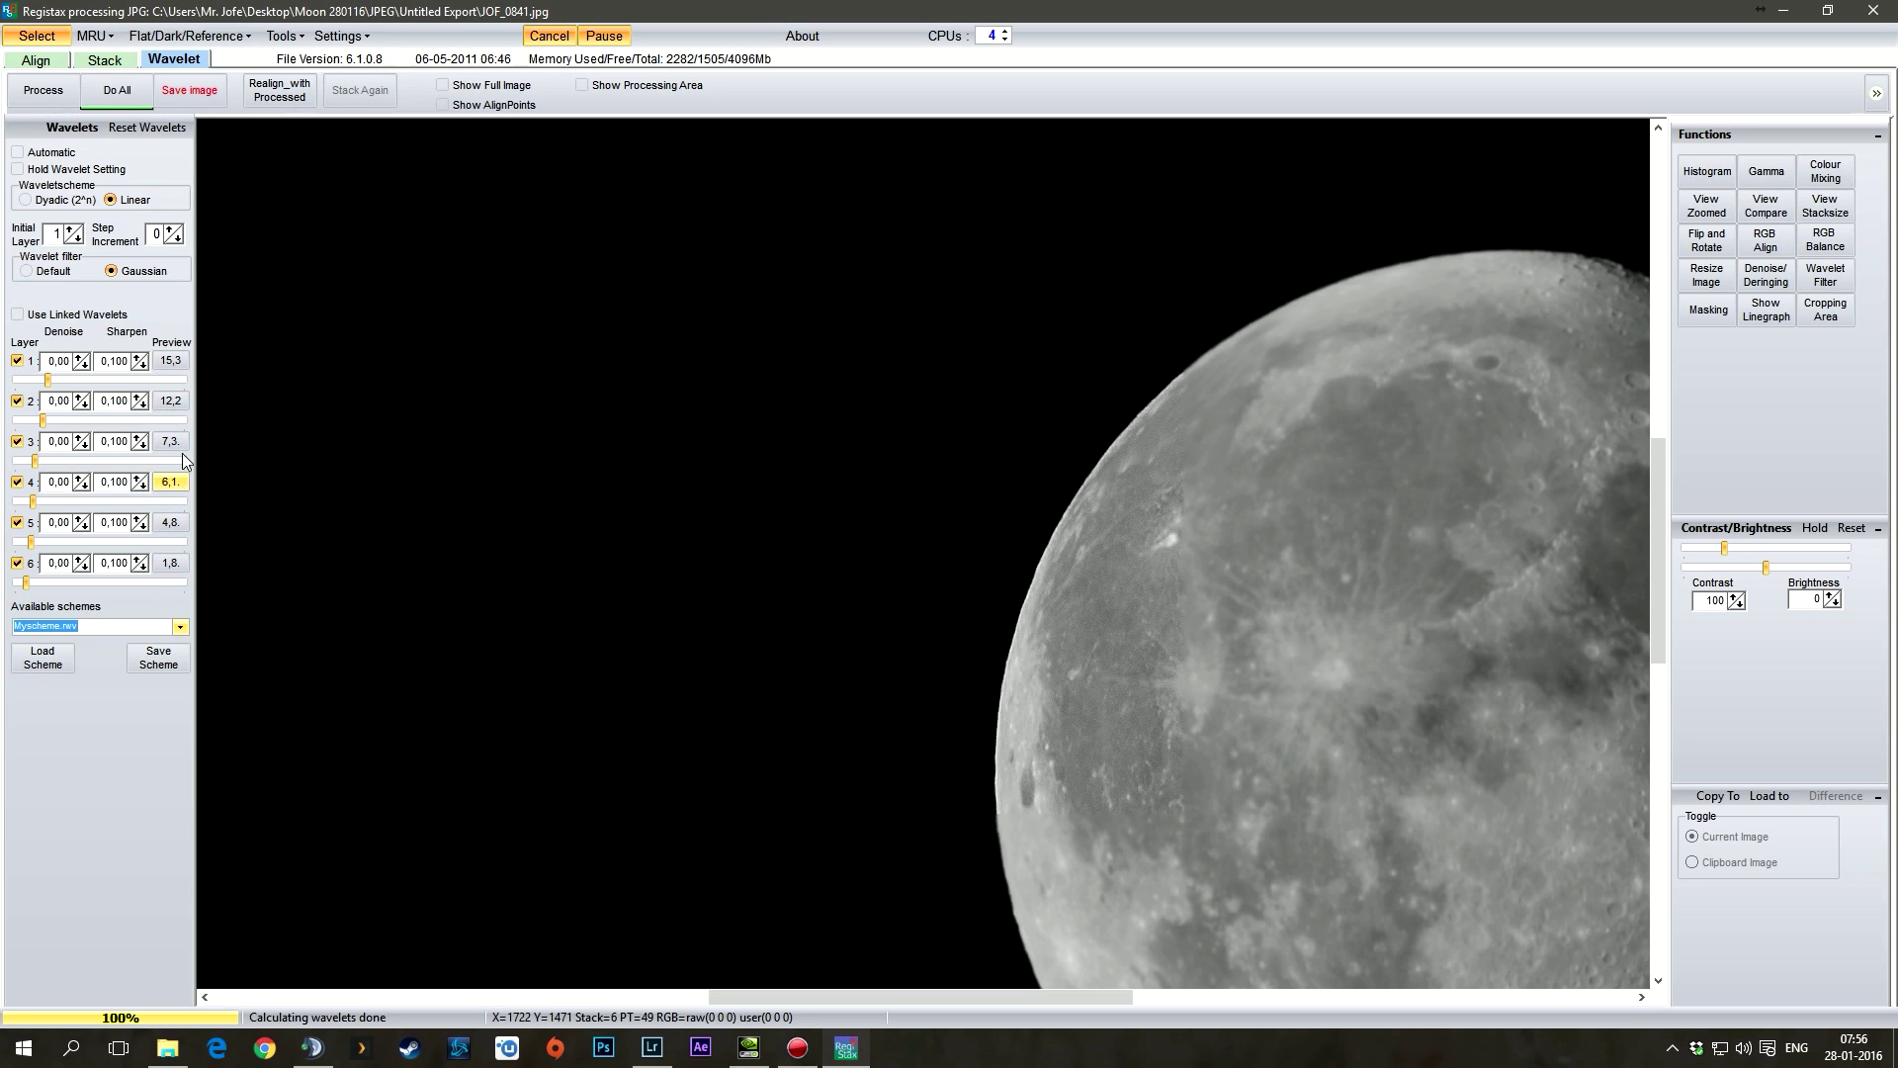
{"action": "left_click_drag", "start_coordinate": [1102, 998], "coordinate": [1309, 996]}
{"action": "left_click_drag", "start_coordinate": [1661, 524], "coordinate": [1665, 668]}
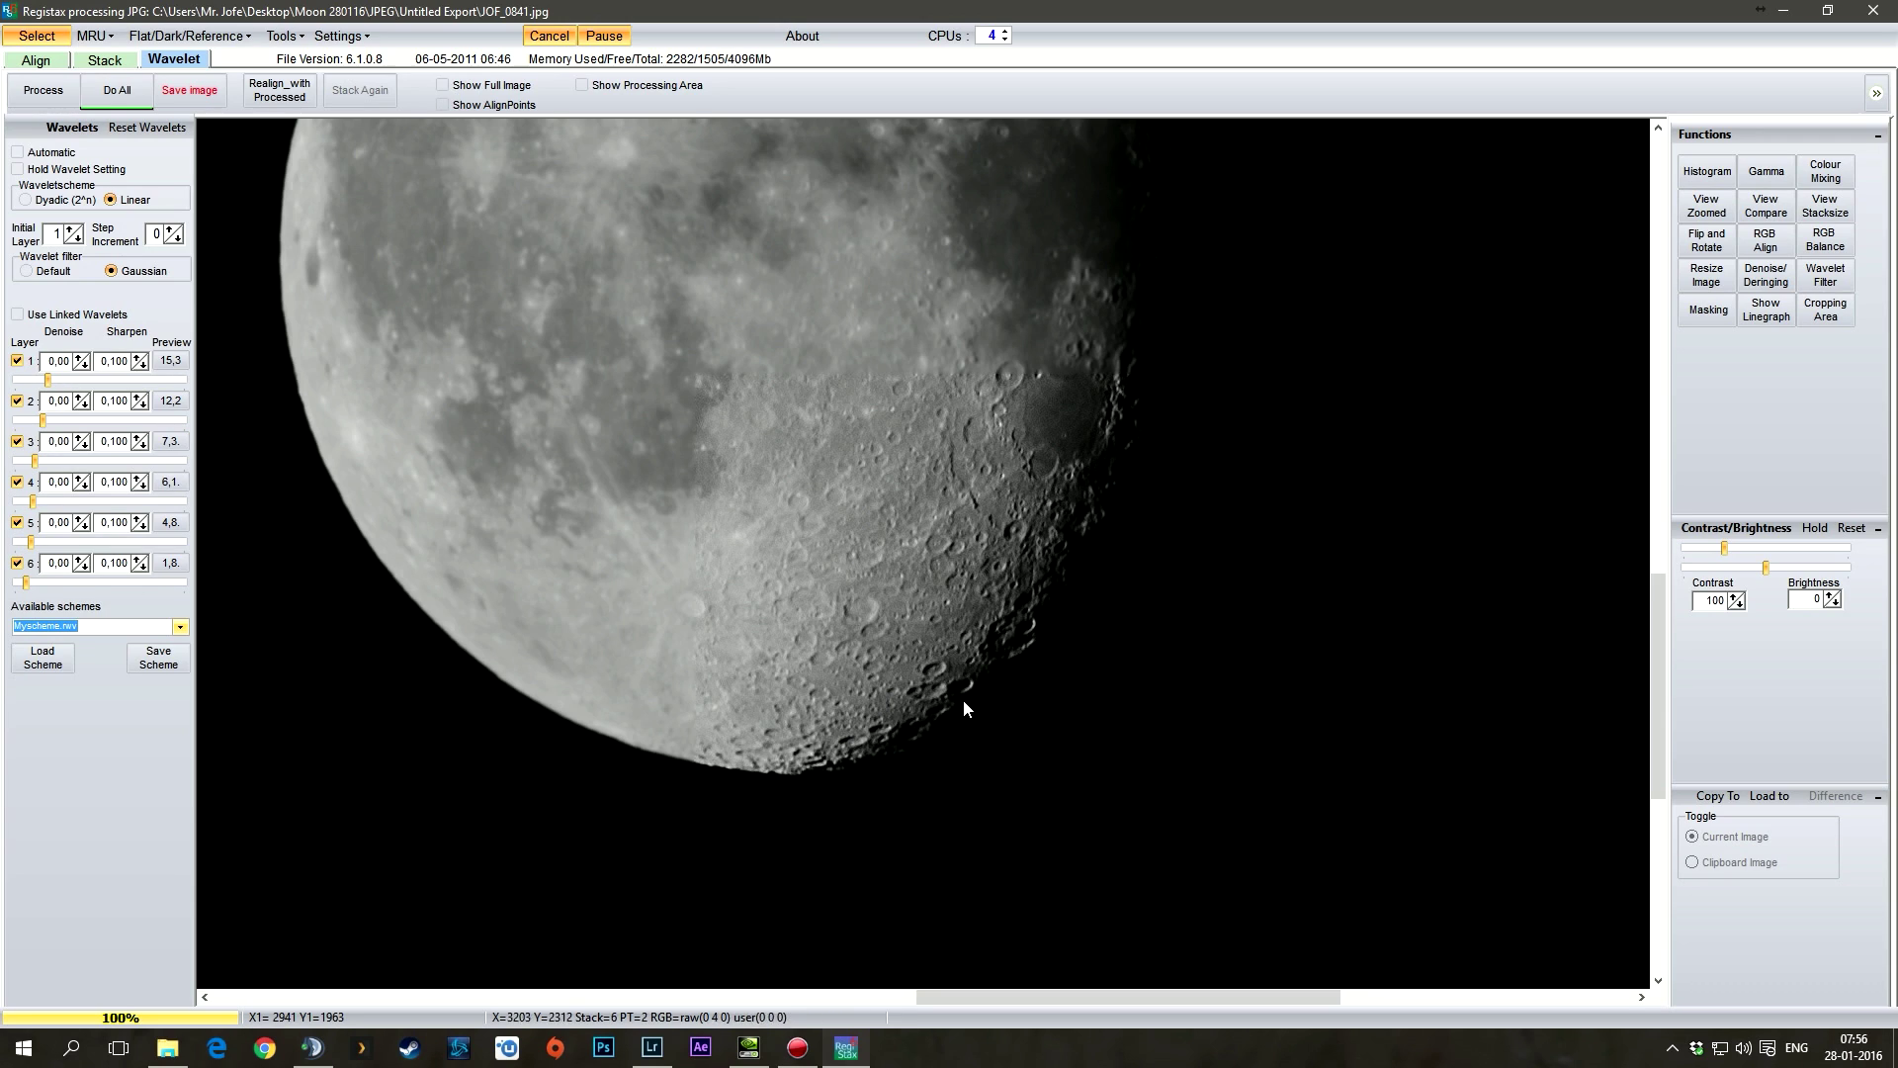
Apply the sharpening to the whole image and save it in the JPEG folder
{"action": "left_click", "coordinate": [123, 93]}
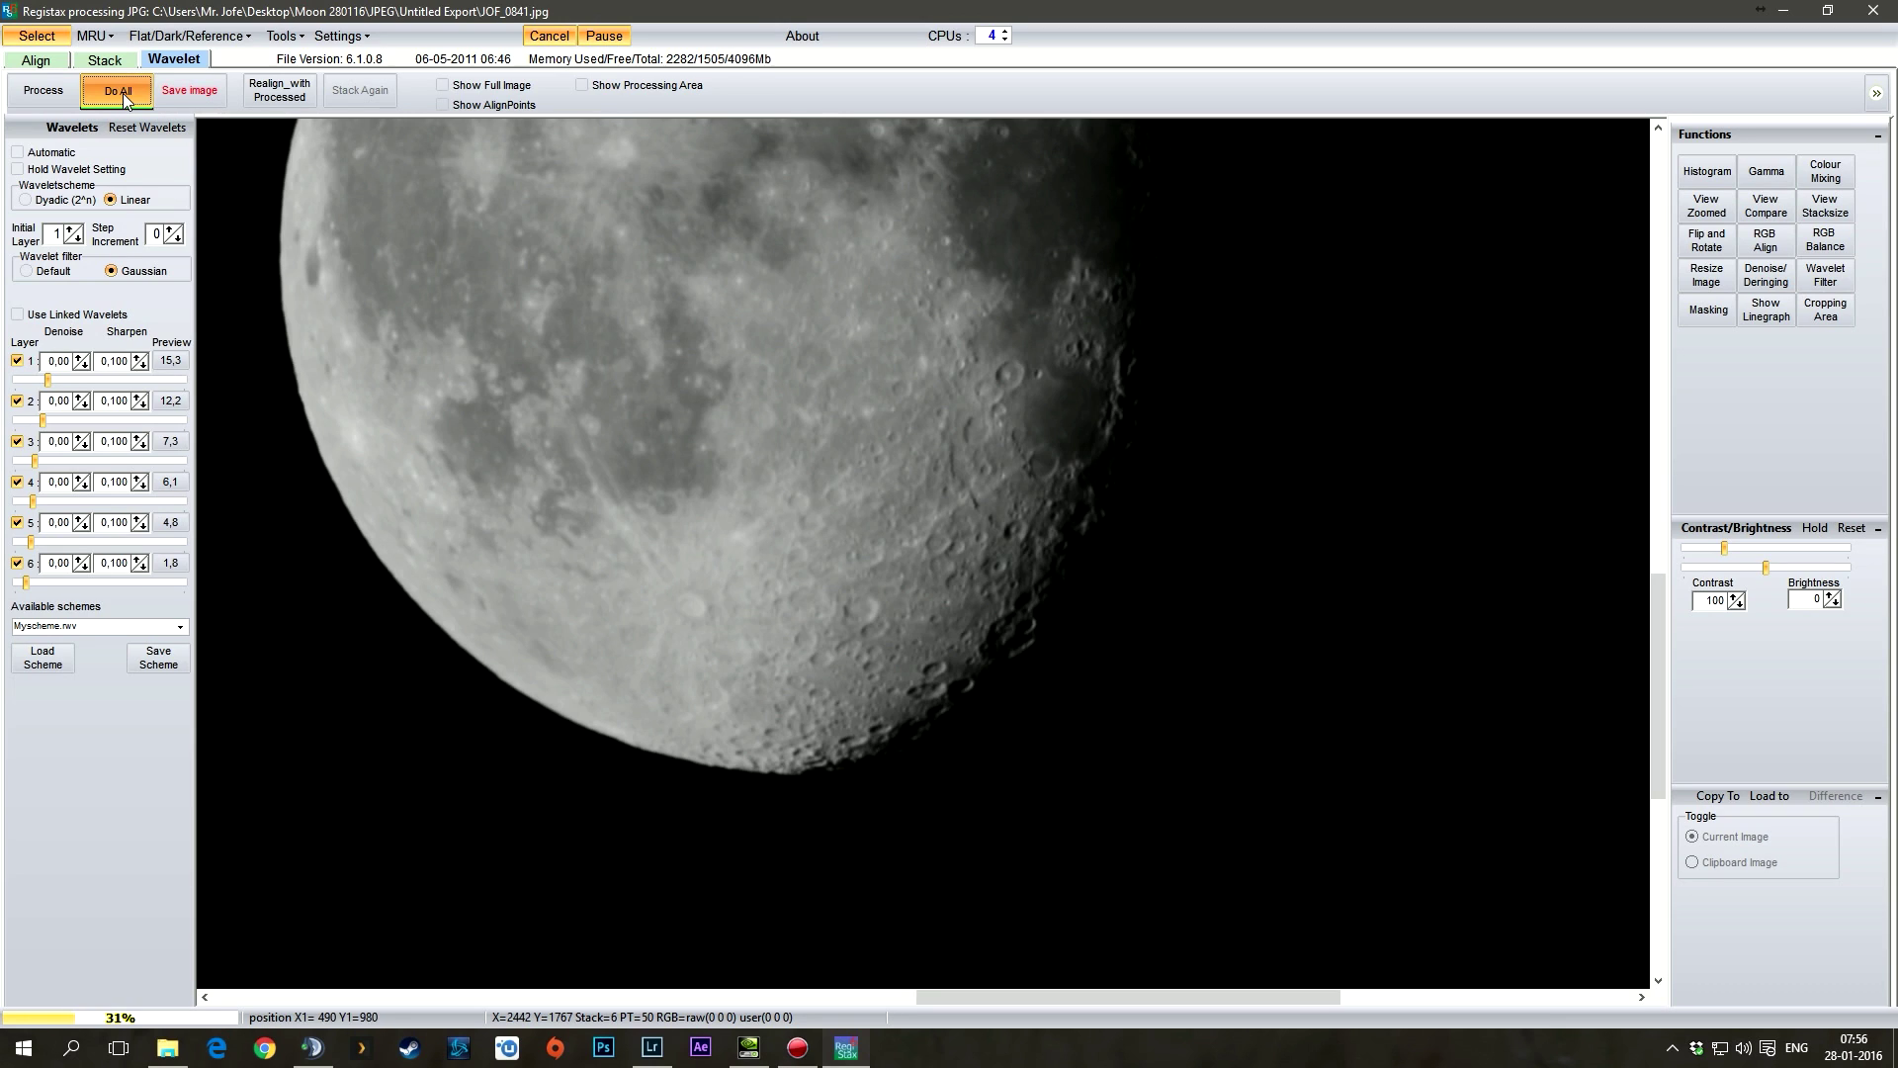
{"action": "left_click", "coordinate": [182, 93]}
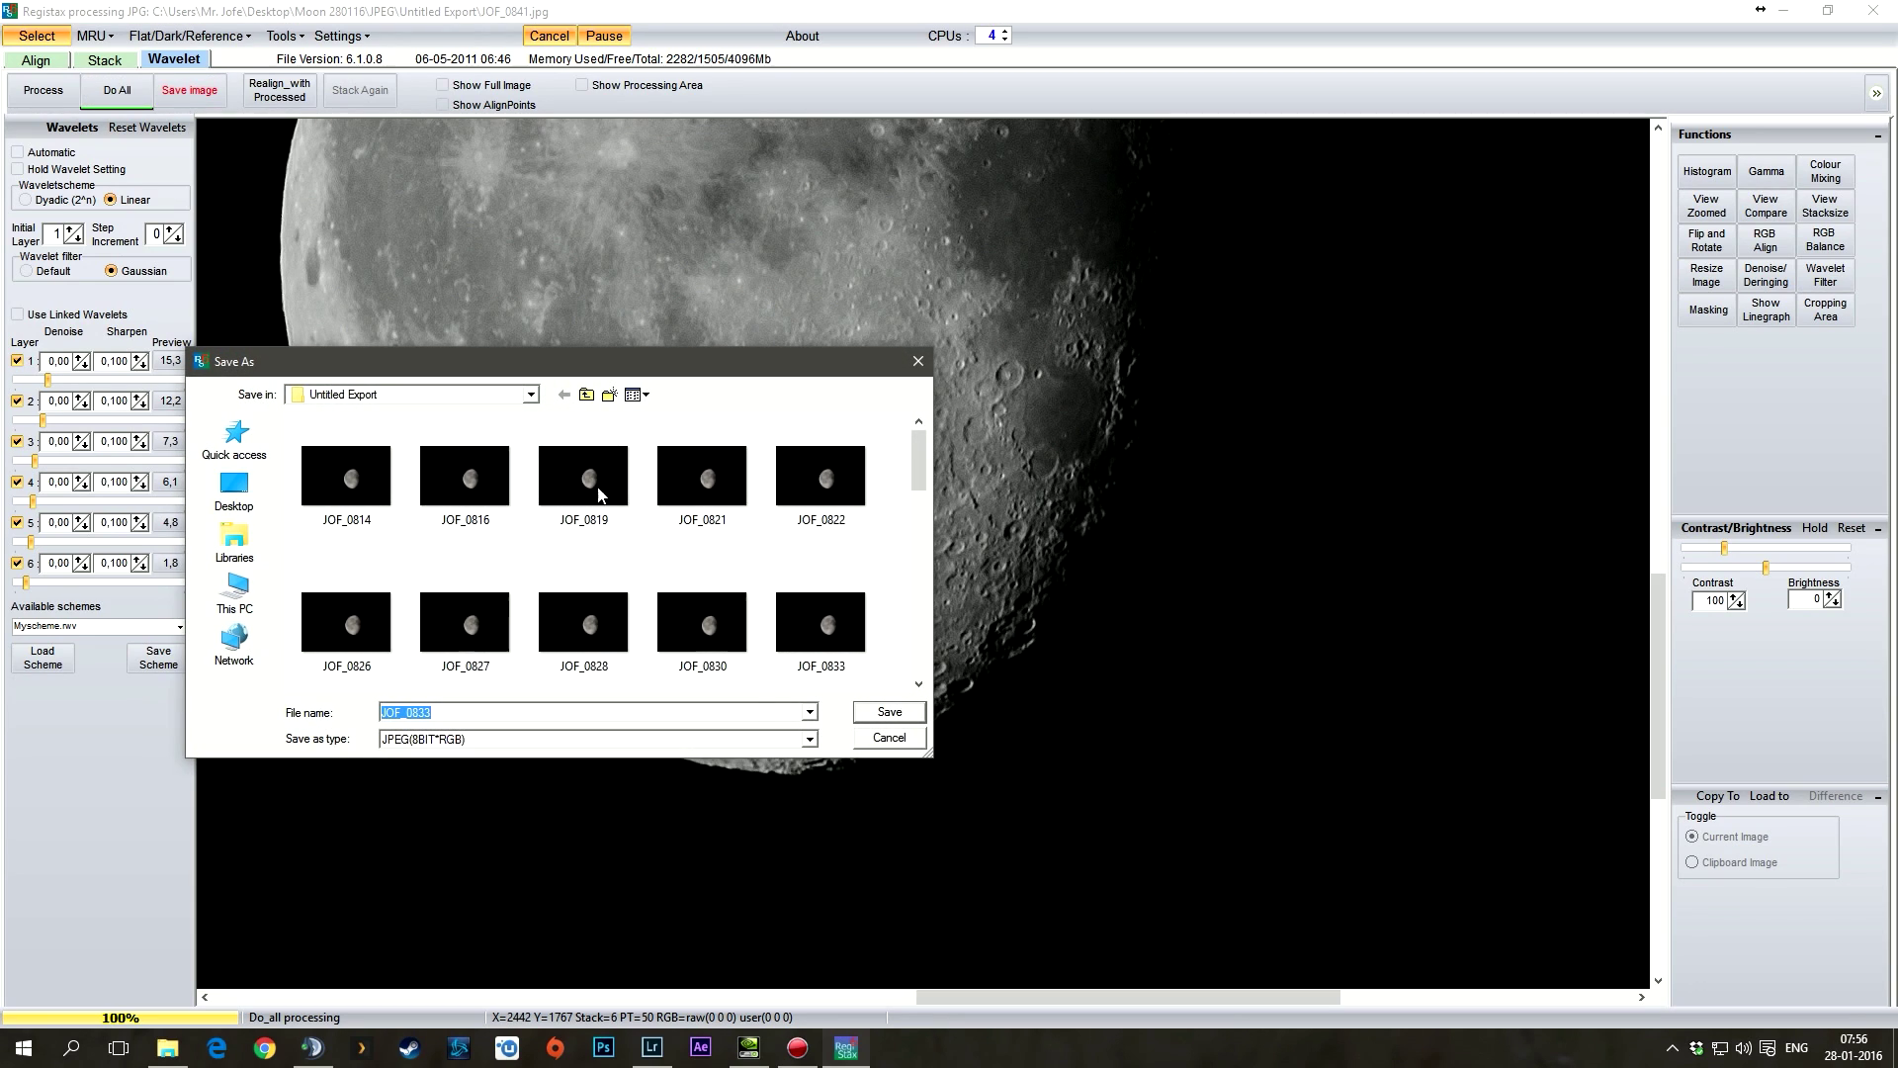
{"action": "left_click", "coordinate": [588, 396]}
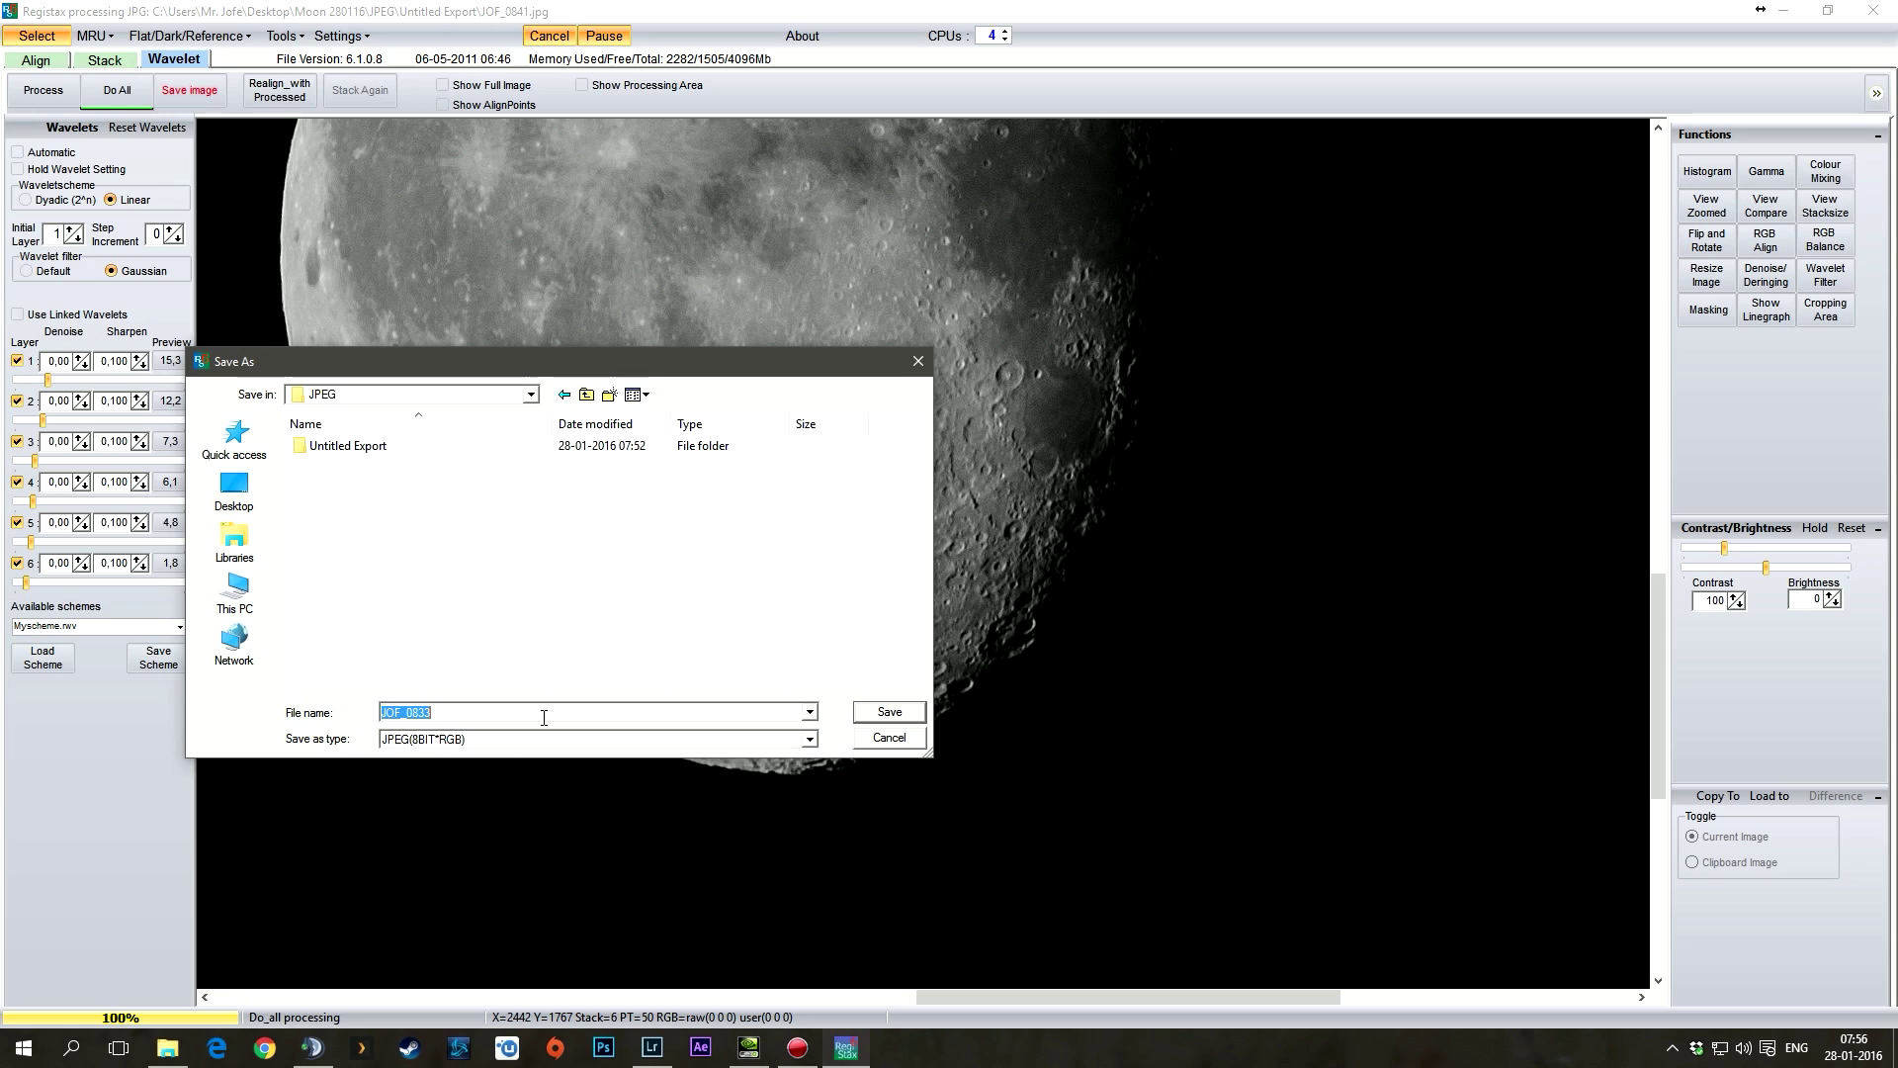
Name the file MoonRegiDone and save it as a JPEG
{"action": "type", "text": "Mon"}
{"action": "key", "text": "BackSpace"}
{"action": "type", "text": "onREgidone"}
{"action": "left_click", "coordinate": [432, 713]}
{"action": "key", "text": "BackSpace"}
{"action": "type", "text": "D"}
{"action": "key", "text": "Return"}
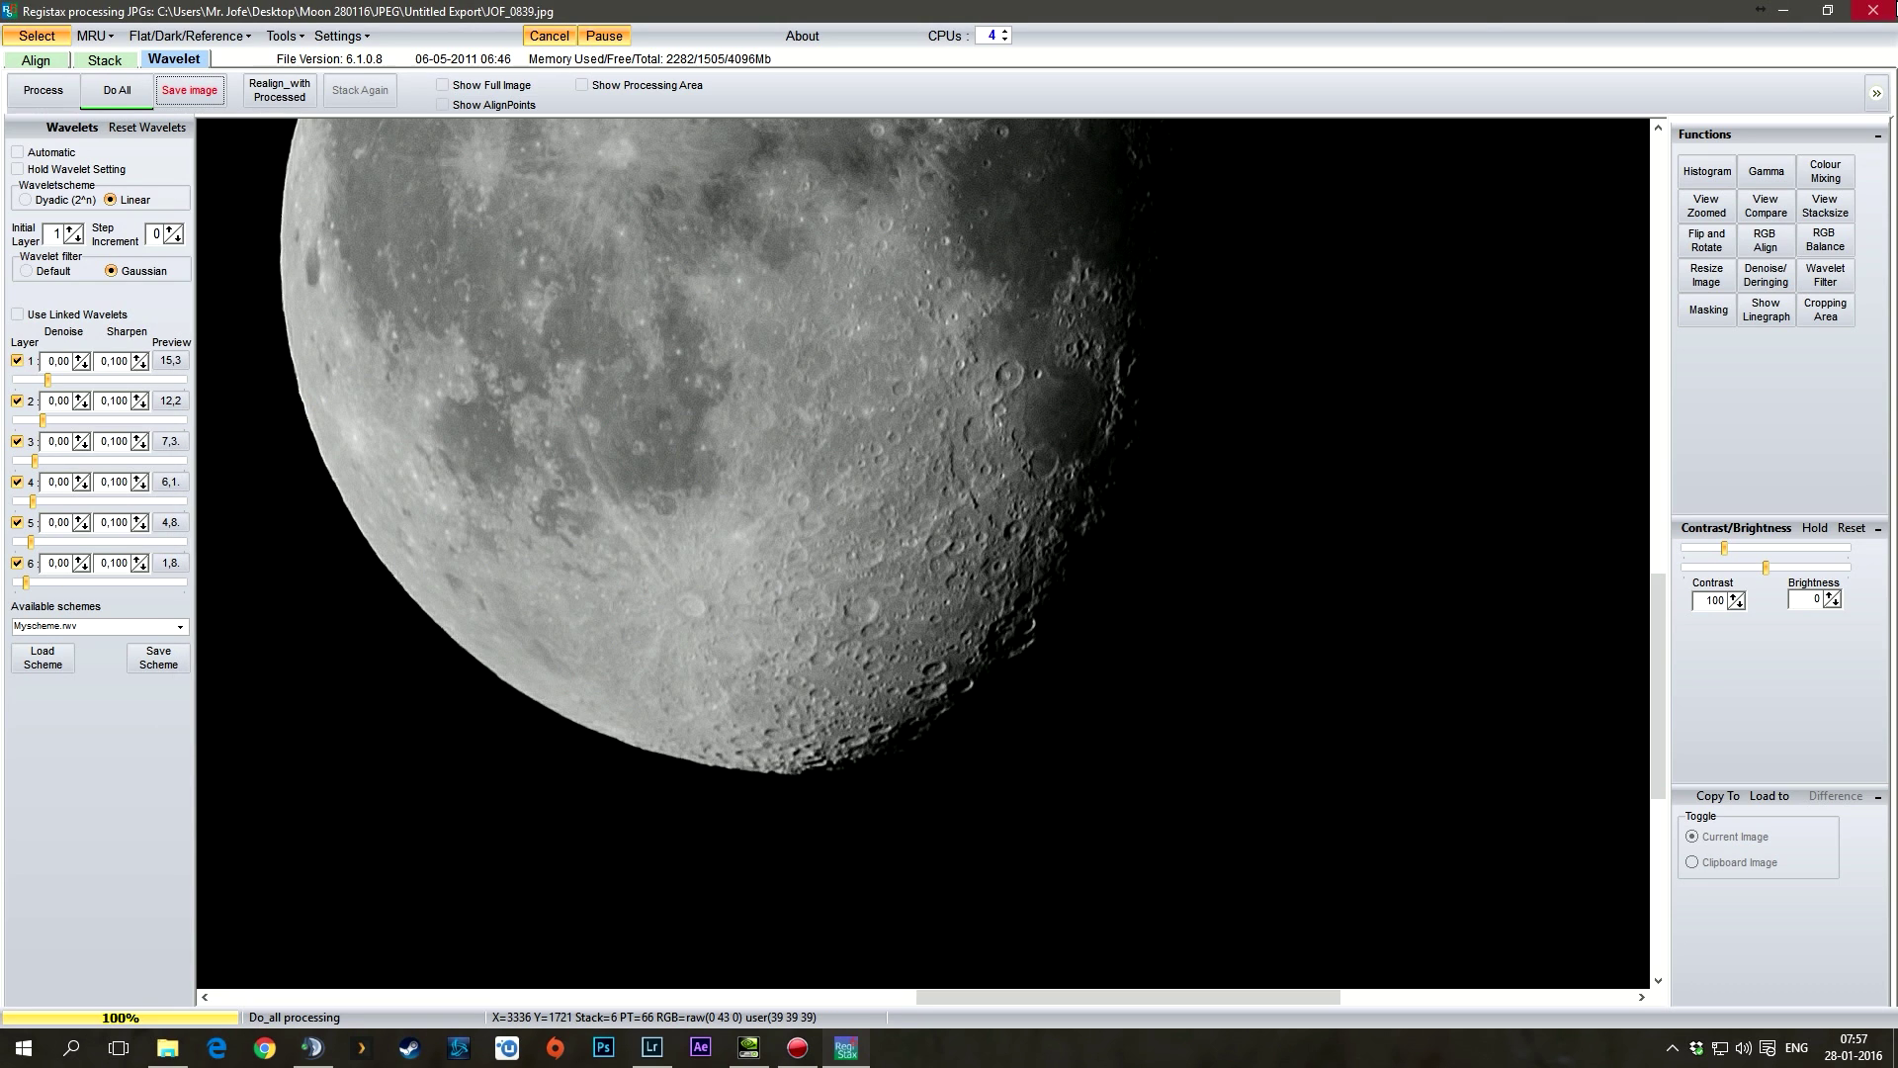
Close RegiStax and browse up to the JPEG folder containing MoonRegiDone
{"action": "left_click", "coordinate": [1874, 11]}
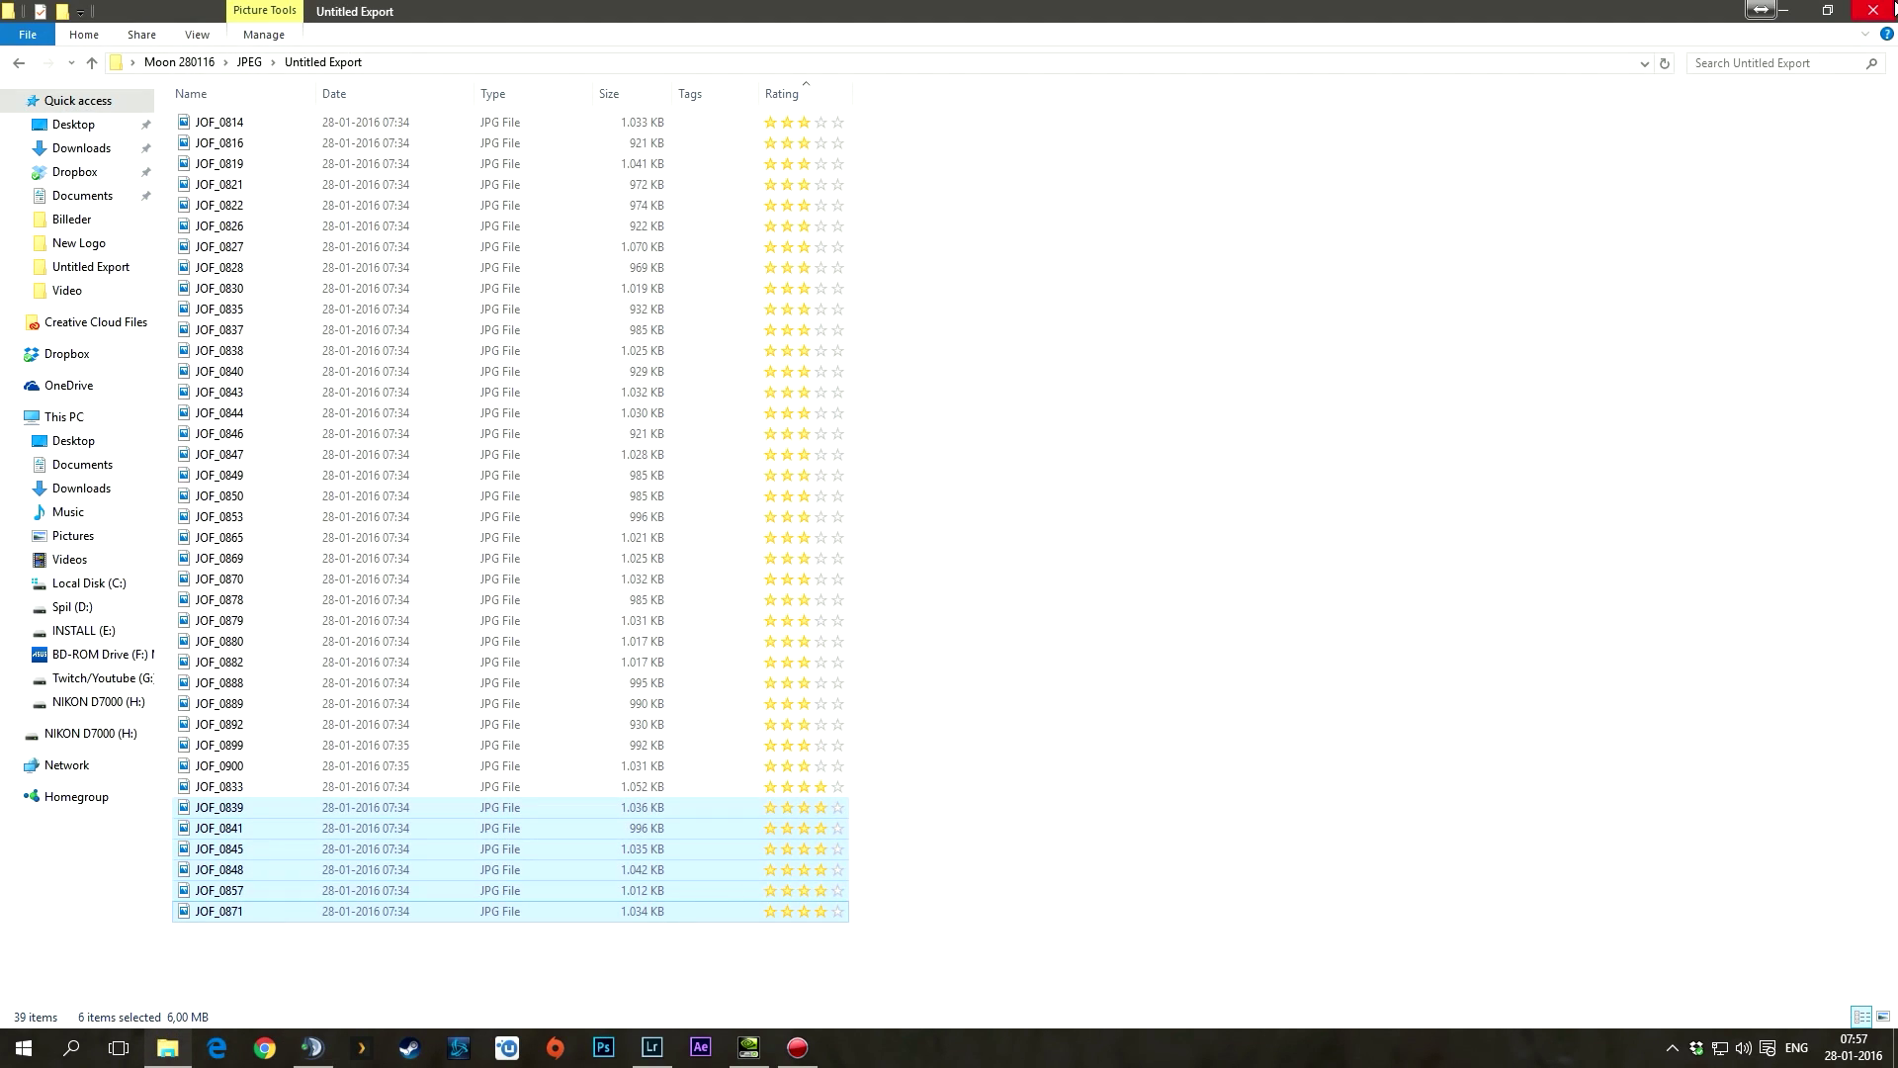
{"action": "key", "text": "alt+Up"}
{"action": "left_click_drag", "start_coordinate": [732, 13], "coordinate": [0, 128]}
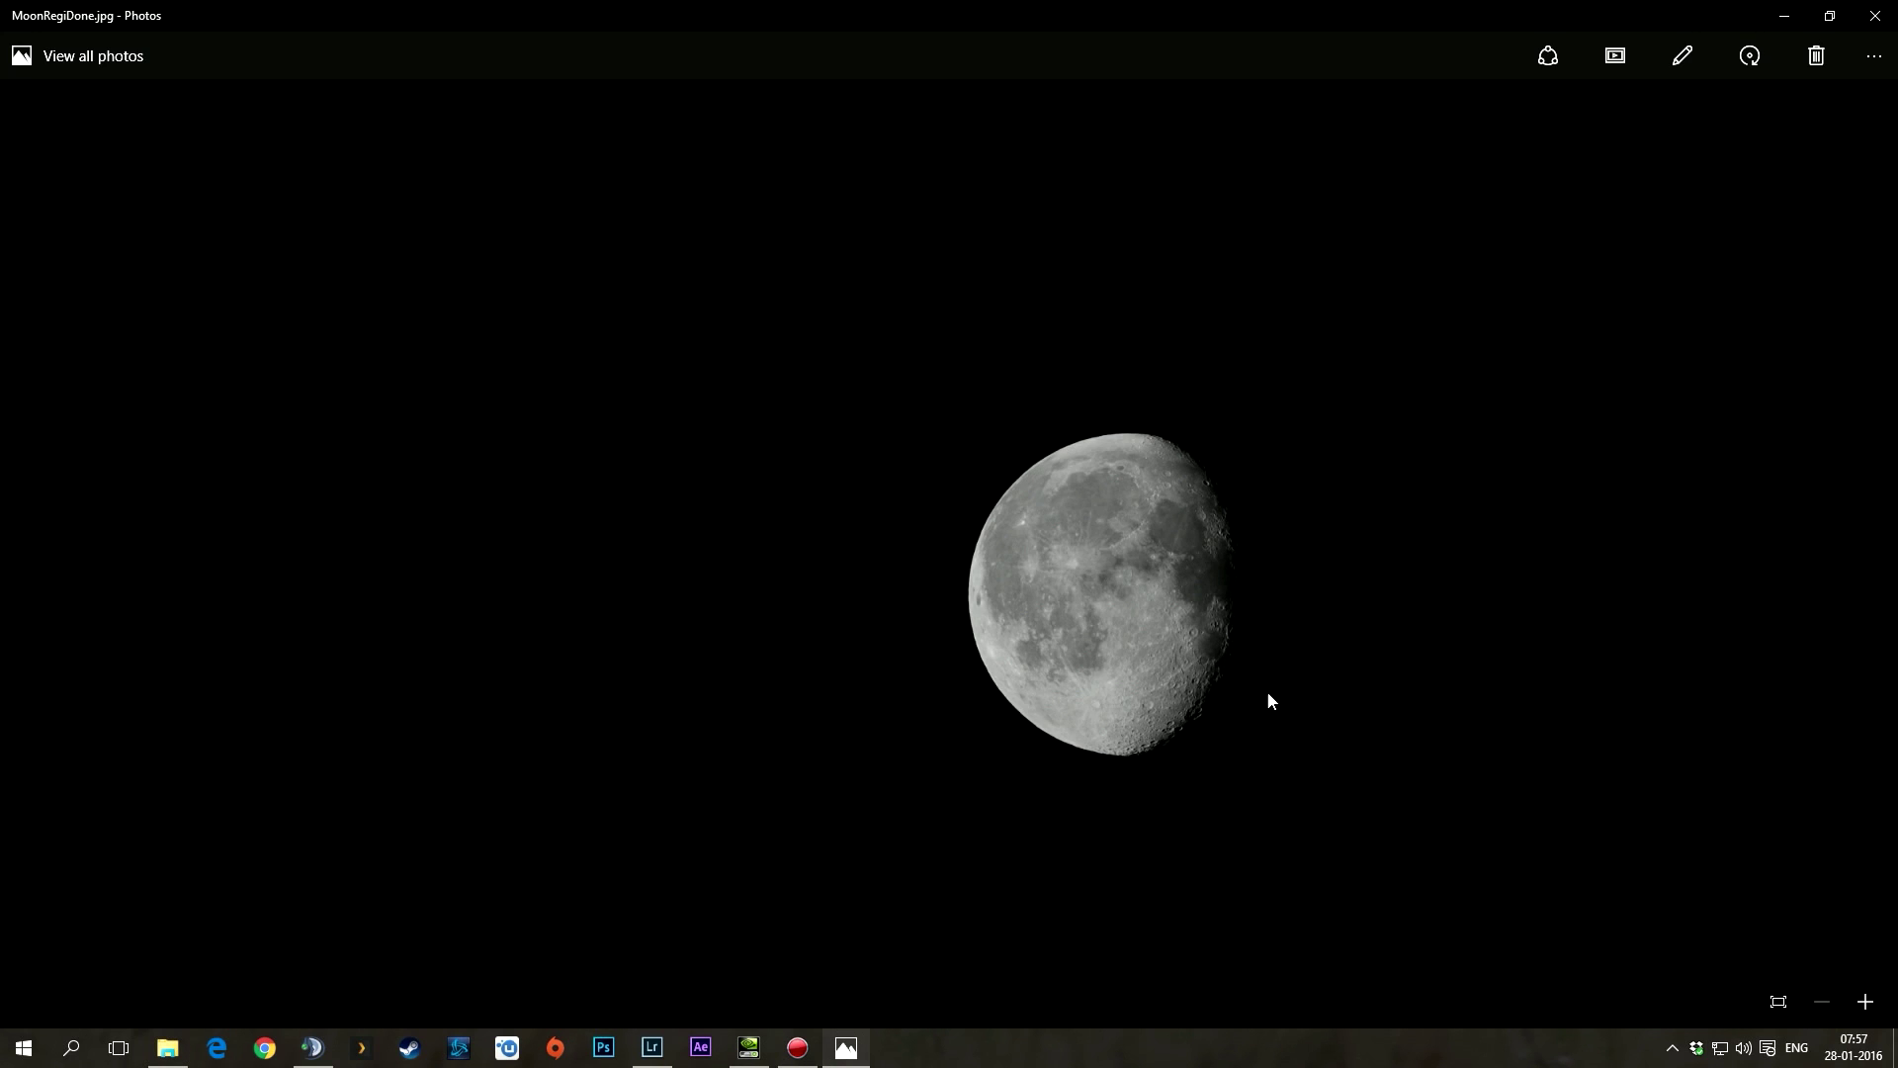
Zoom into MoonRegiDone.jpg in Photos, pan across the moon, then close Photos
{"action": "left_click", "coordinate": [1862, 1001]}
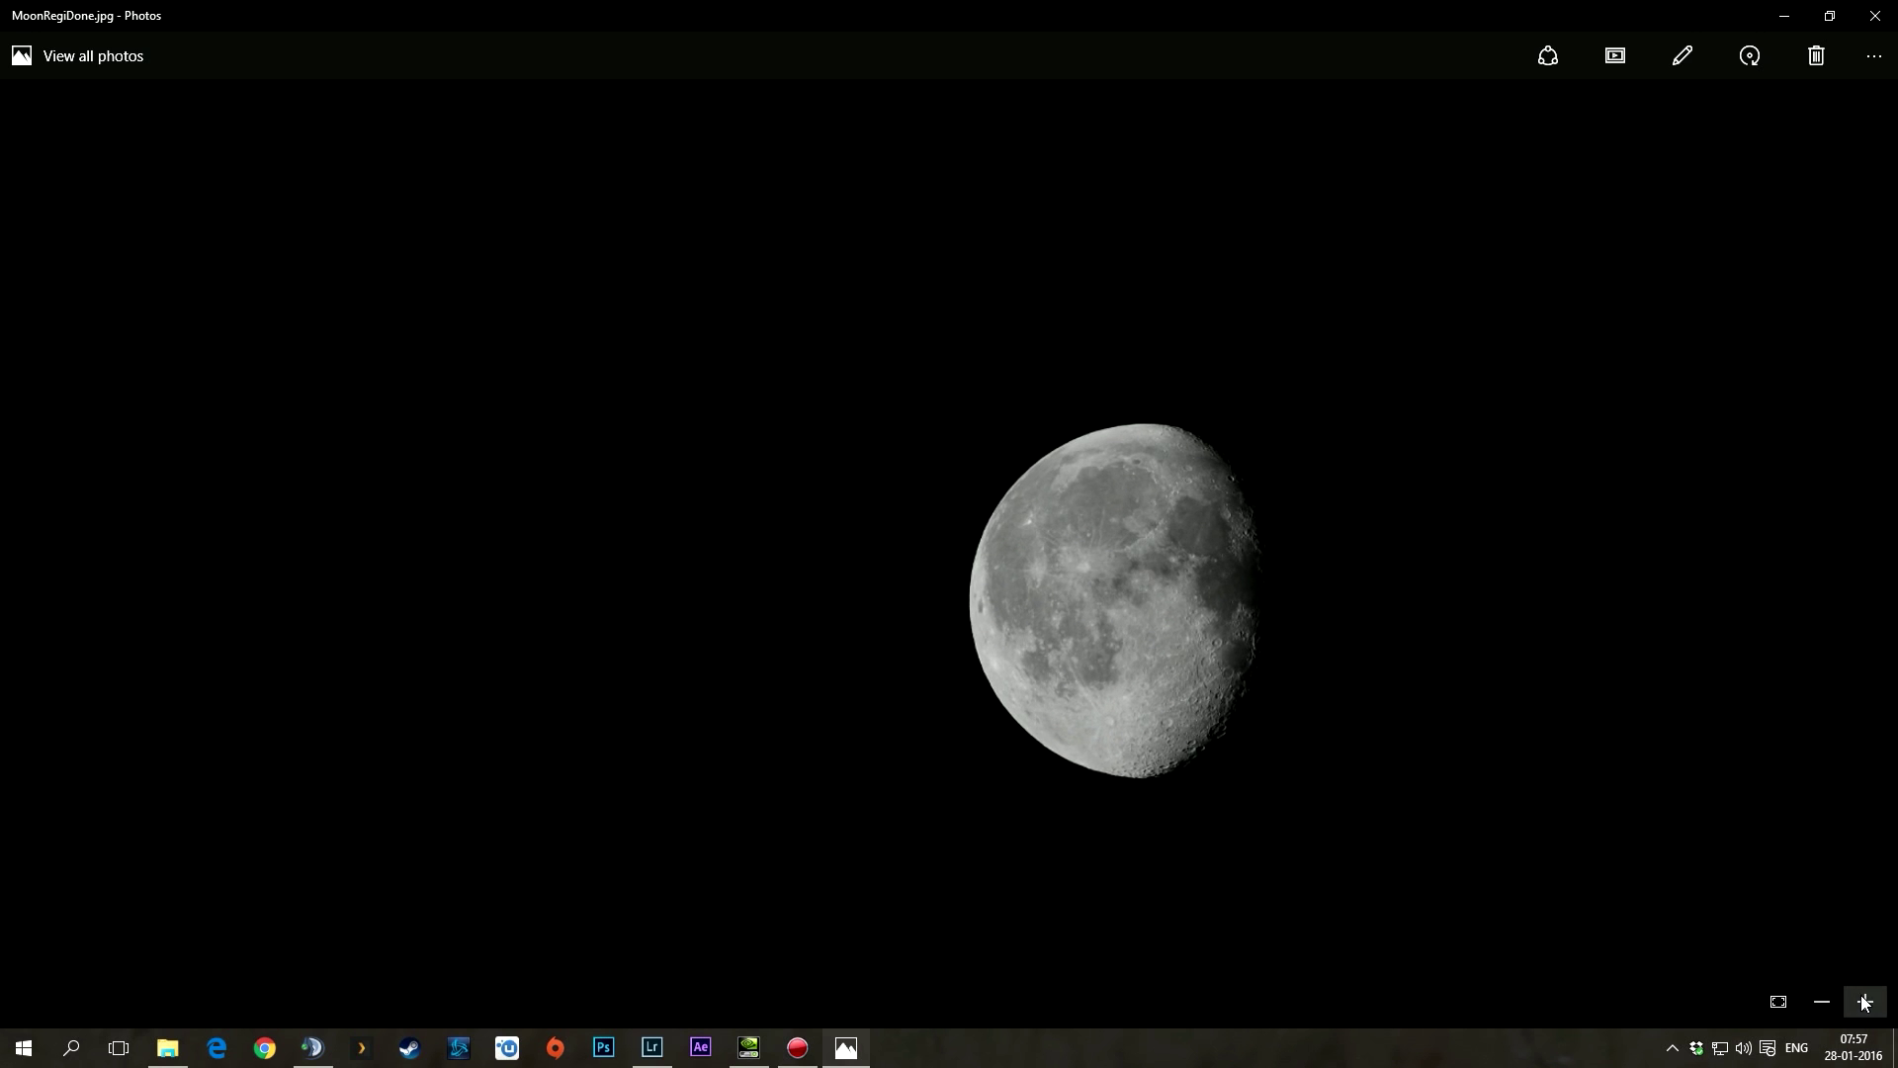
{"action": "left_click_drag", "start_coordinate": [1572, 947], "coordinate": [1111, 500]}
{"action": "scroll", "coordinate": [1164, 689], "scroll_direction": "down", "scroll_amount": 3}
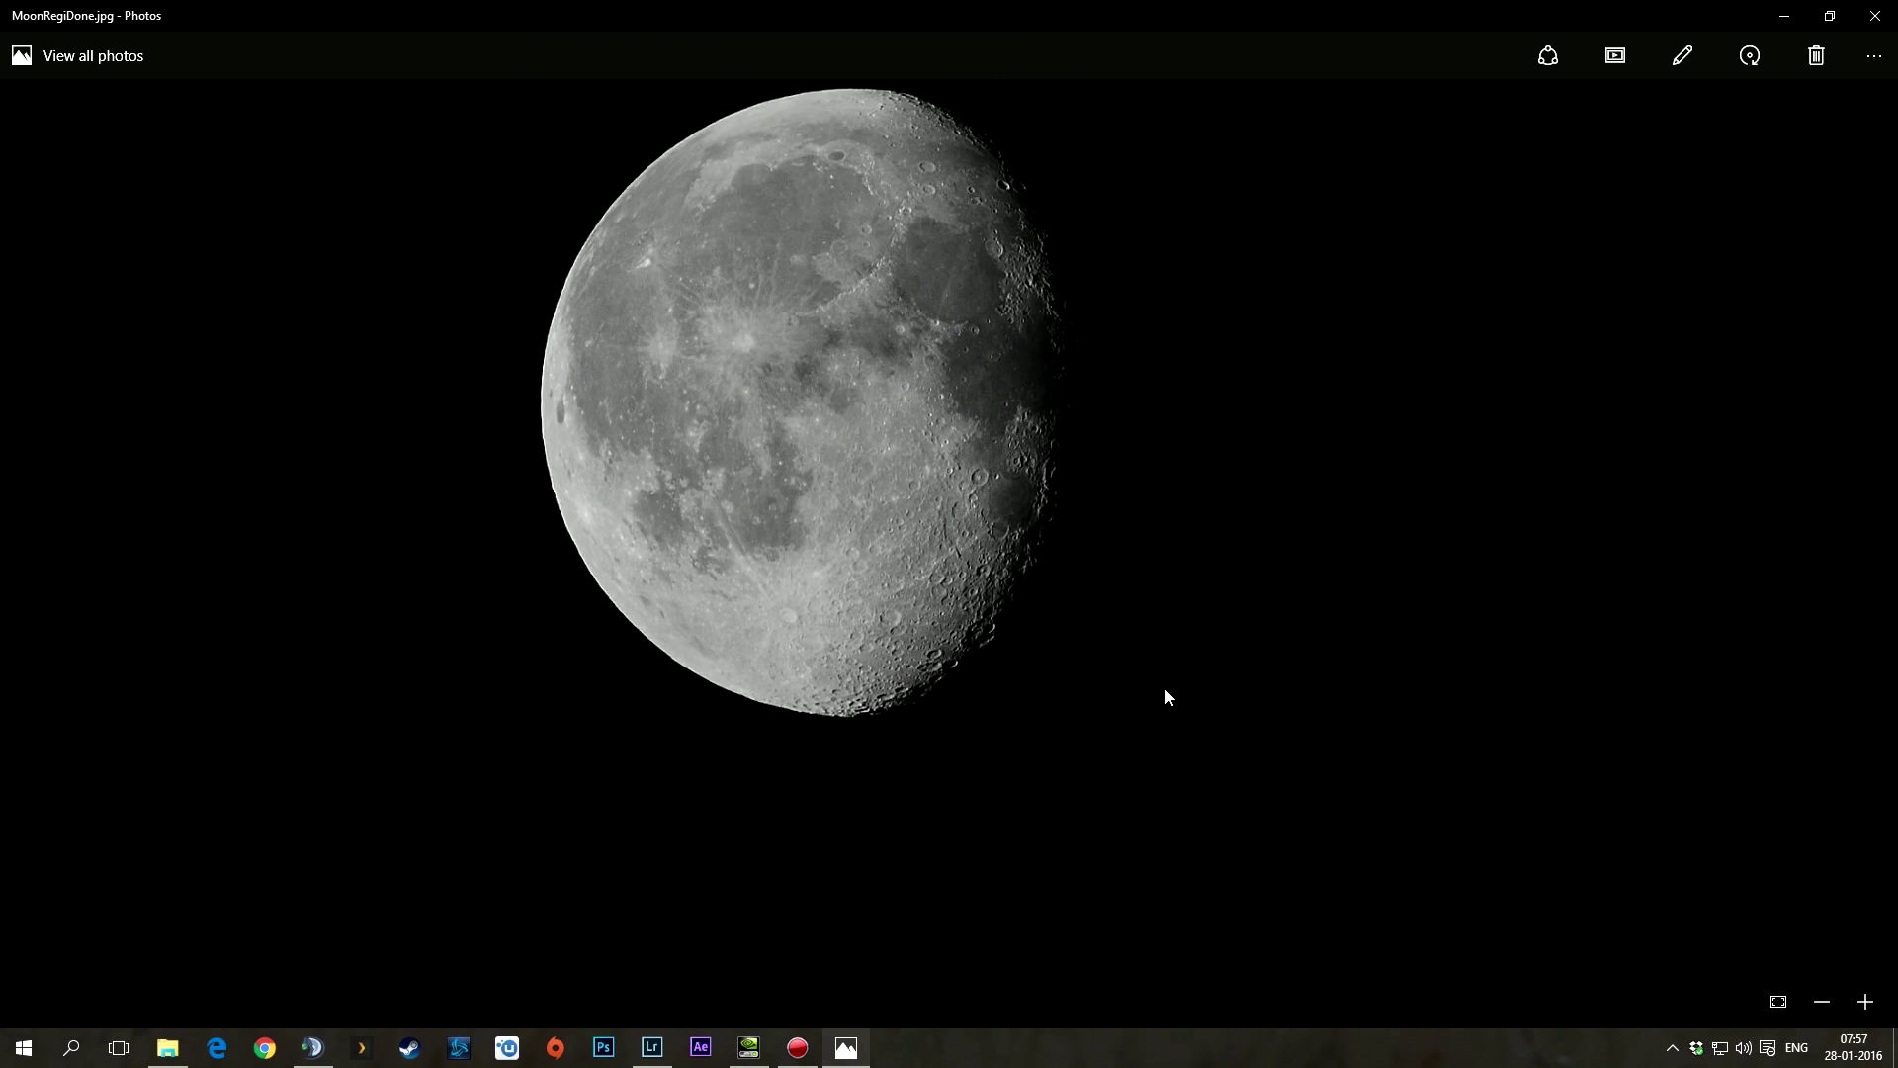
{"action": "scroll", "coordinate": [1175, 725], "scroll_direction": "up", "scroll_amount": 4}
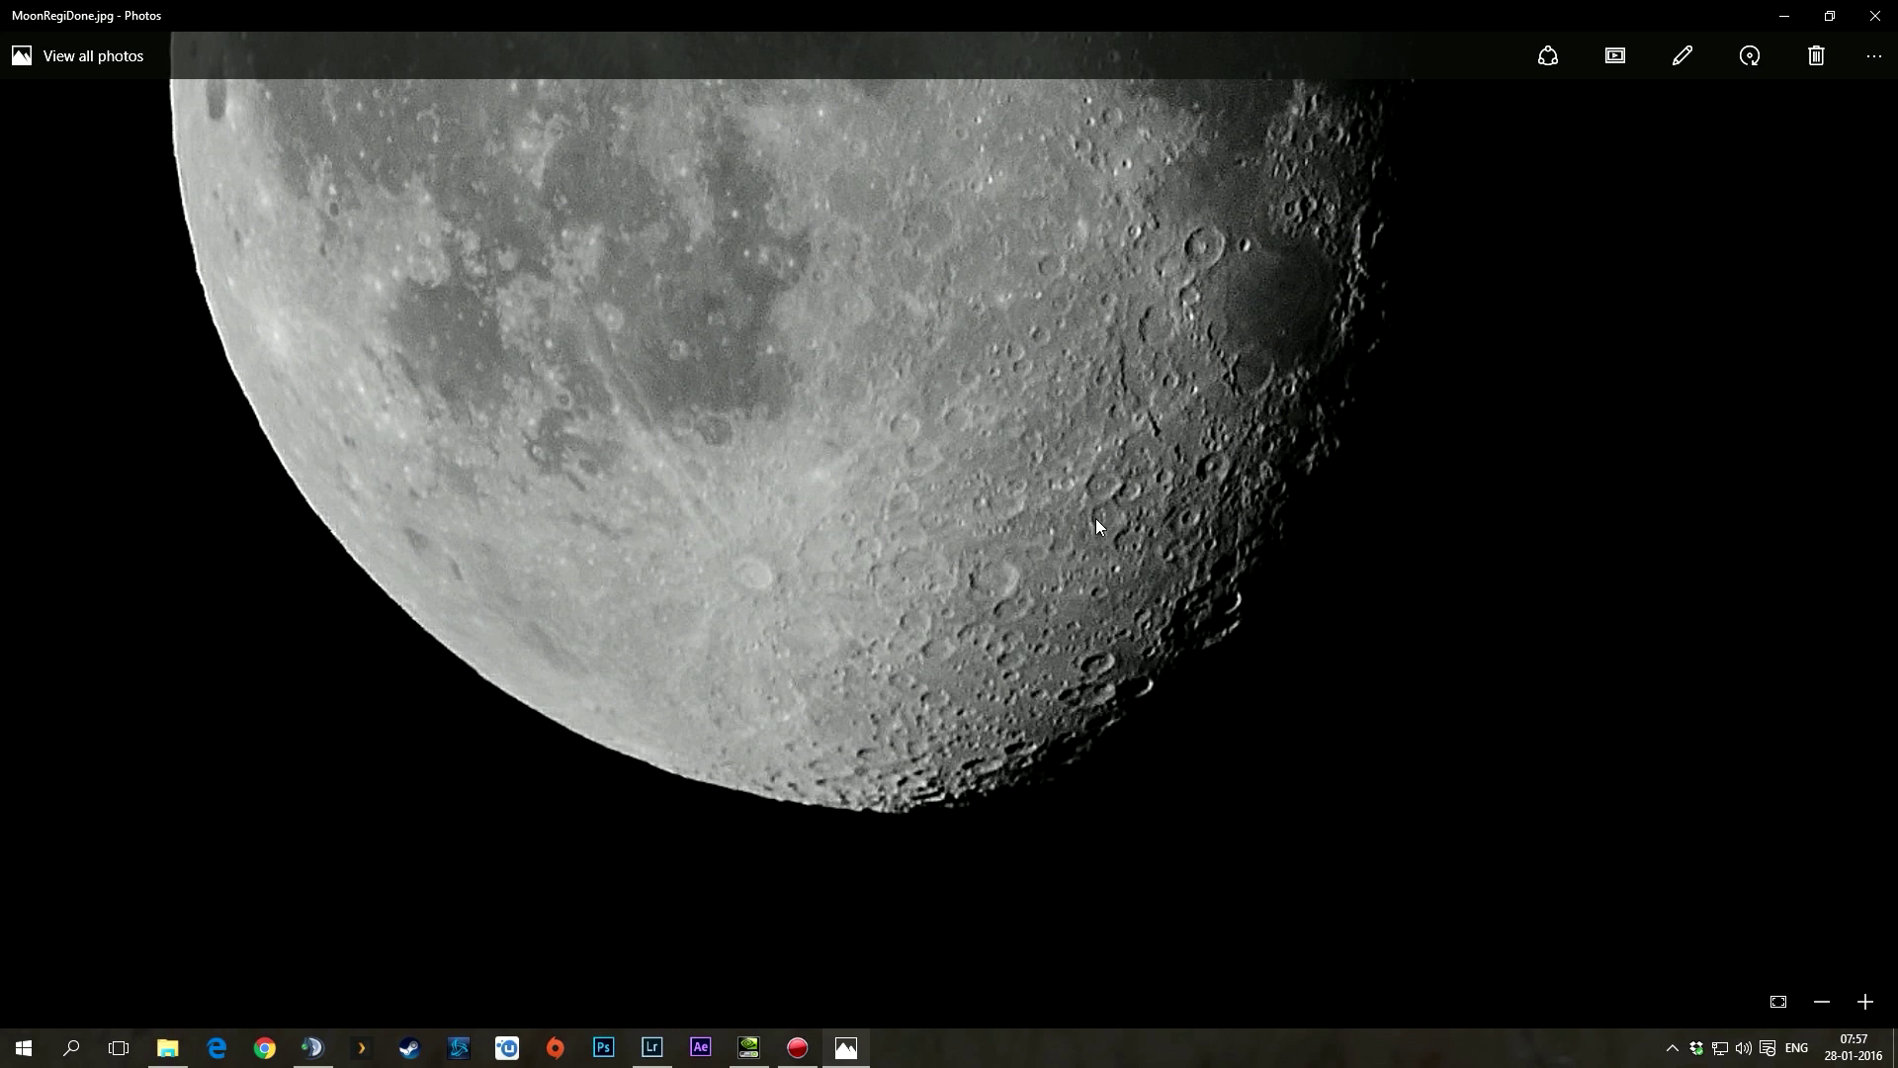
{"action": "scroll", "coordinate": [1096, 524], "scroll_direction": "down", "scroll_amount": 4}
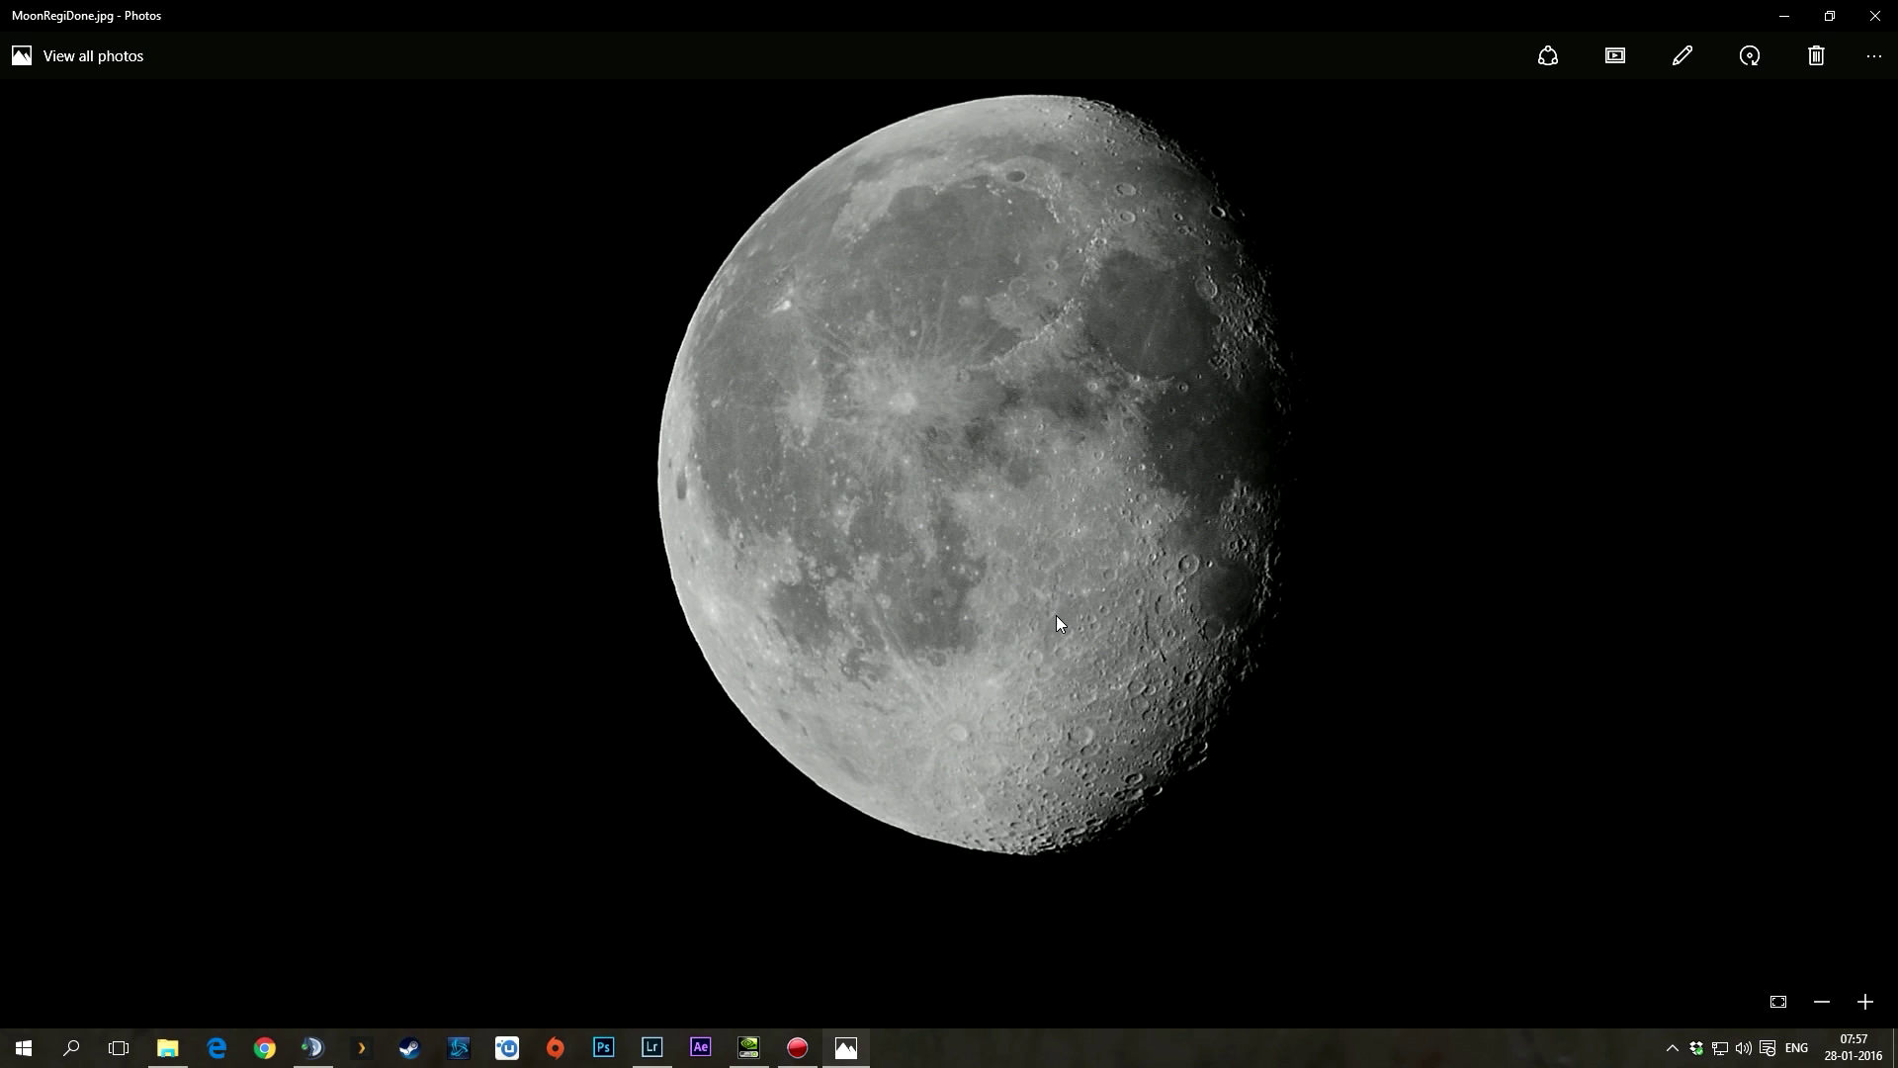
{"action": "left_click", "coordinate": [1875, 16]}
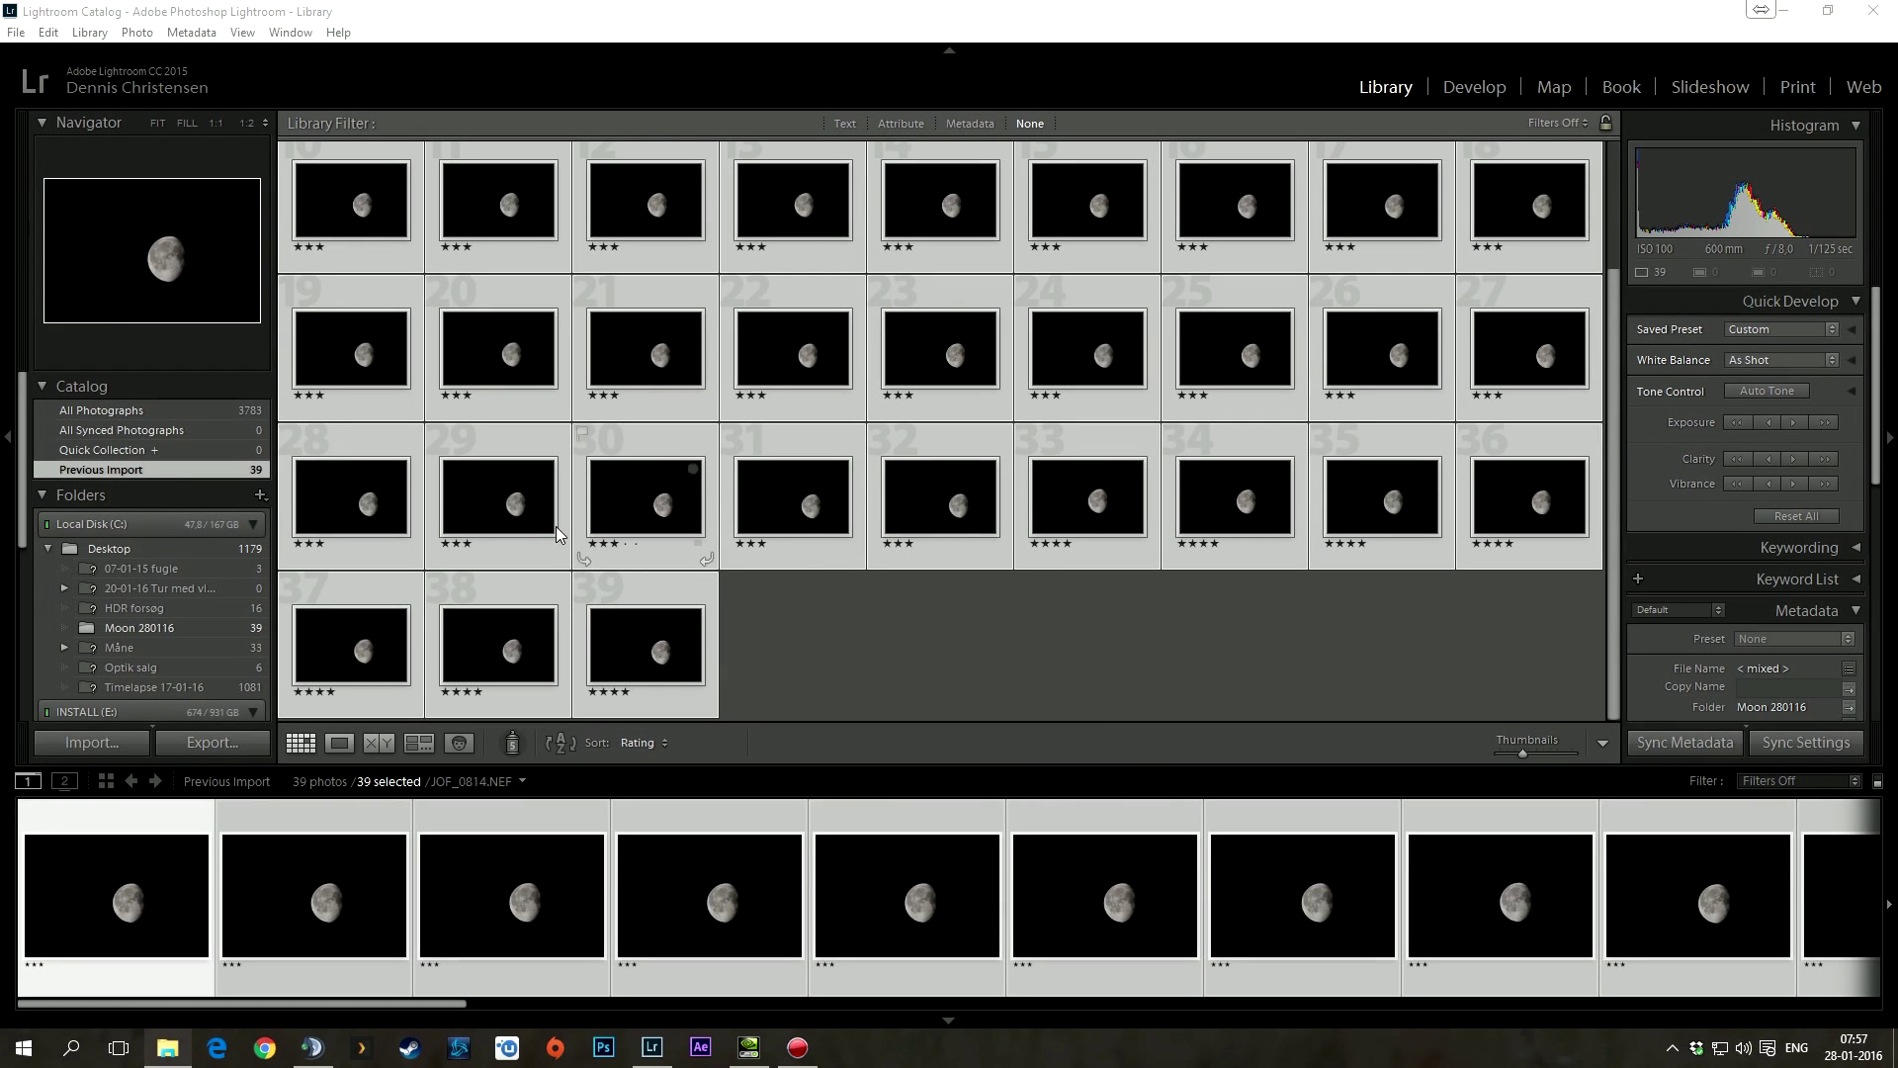
Import MoonRegiDone.jpg from the JPEG folder and open it in the Develop module
{"action": "key", "text": "ctrl+shift+i"}
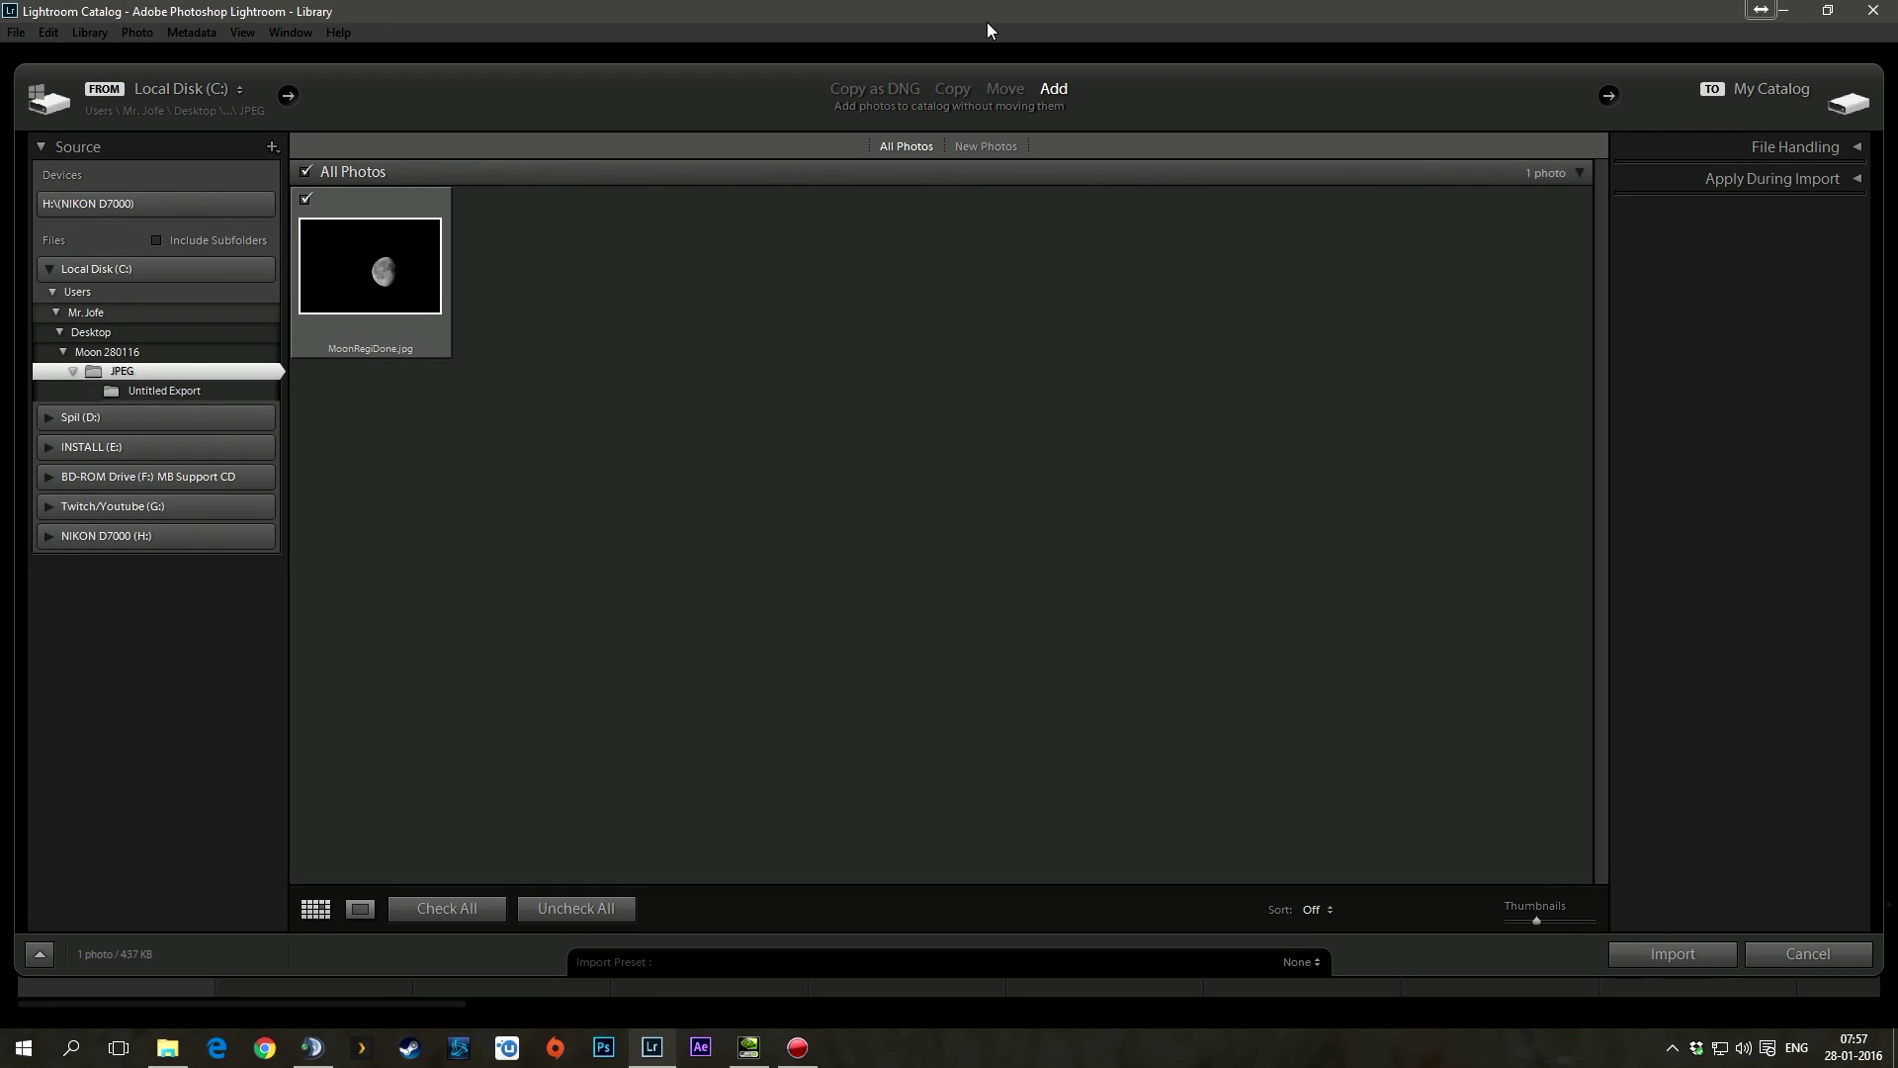
{"action": "left_click", "coordinate": [1659, 953]}
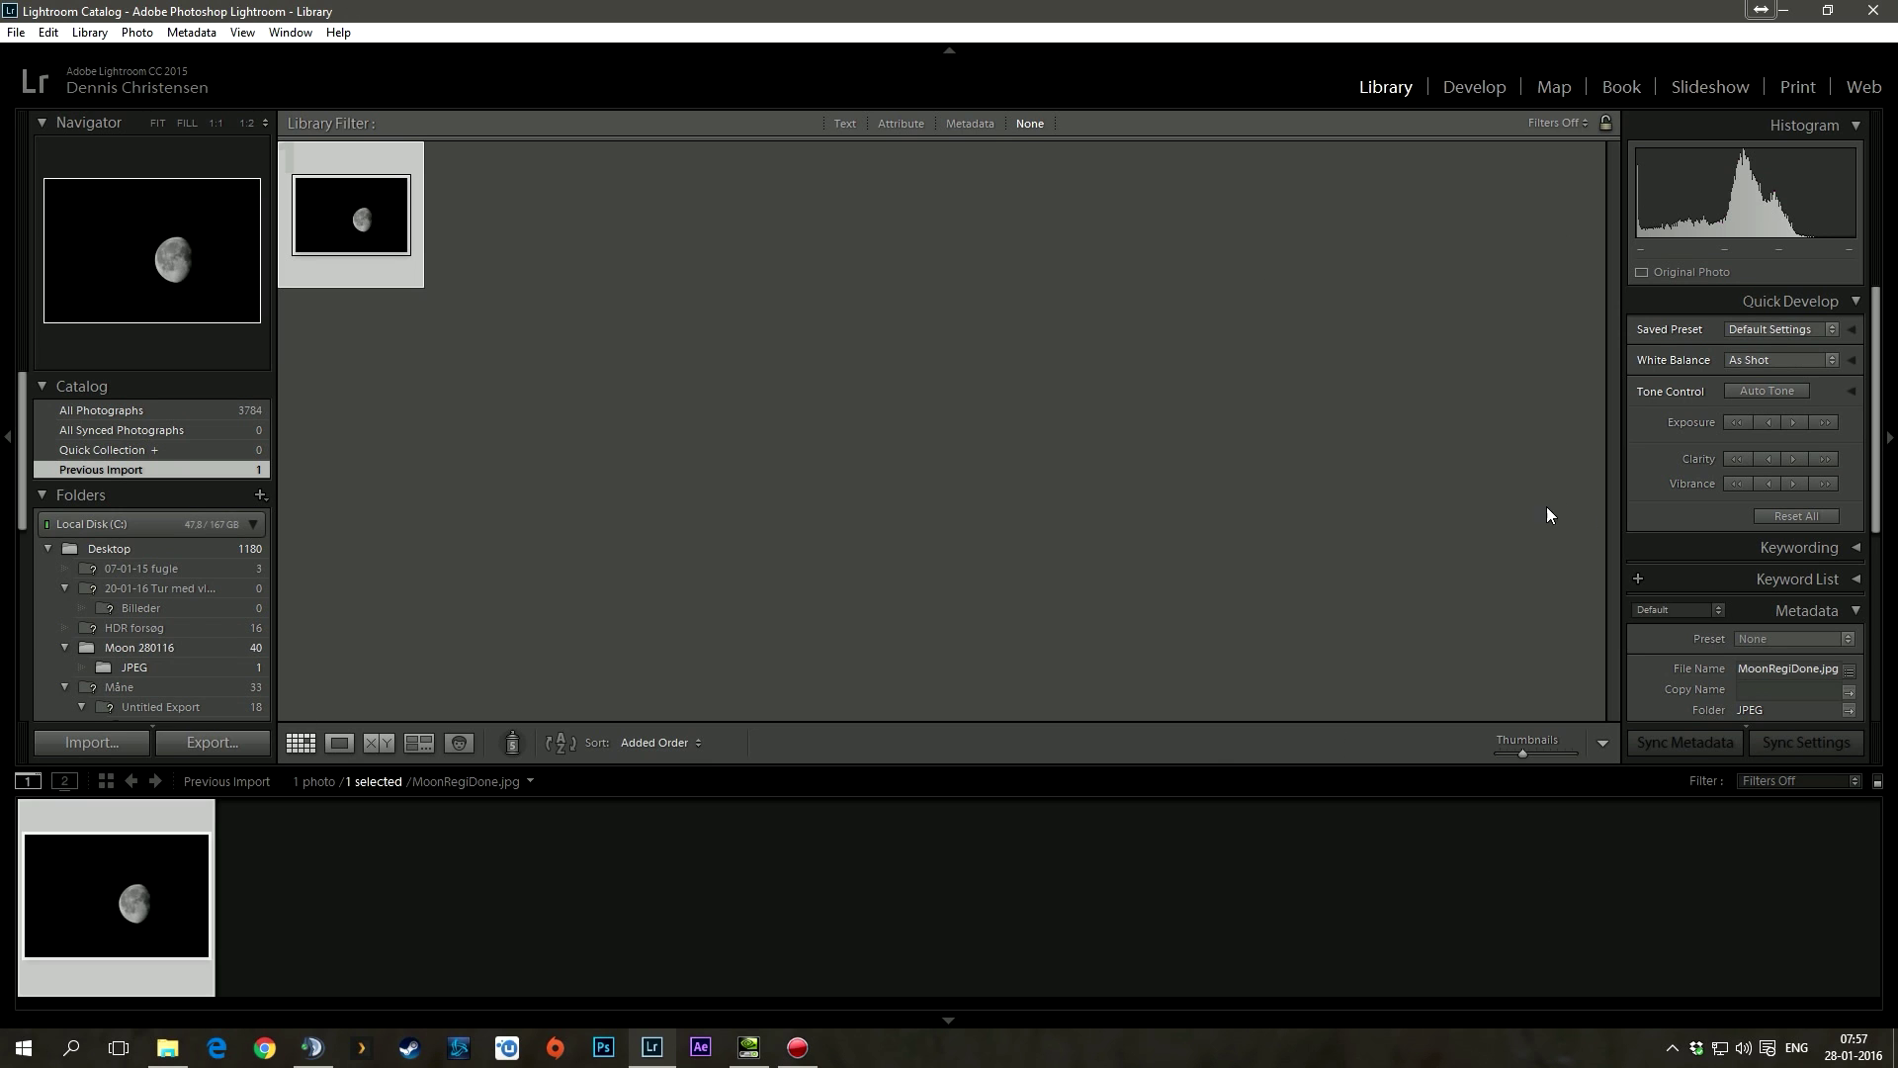
{"action": "left_click", "coordinate": [1466, 87]}
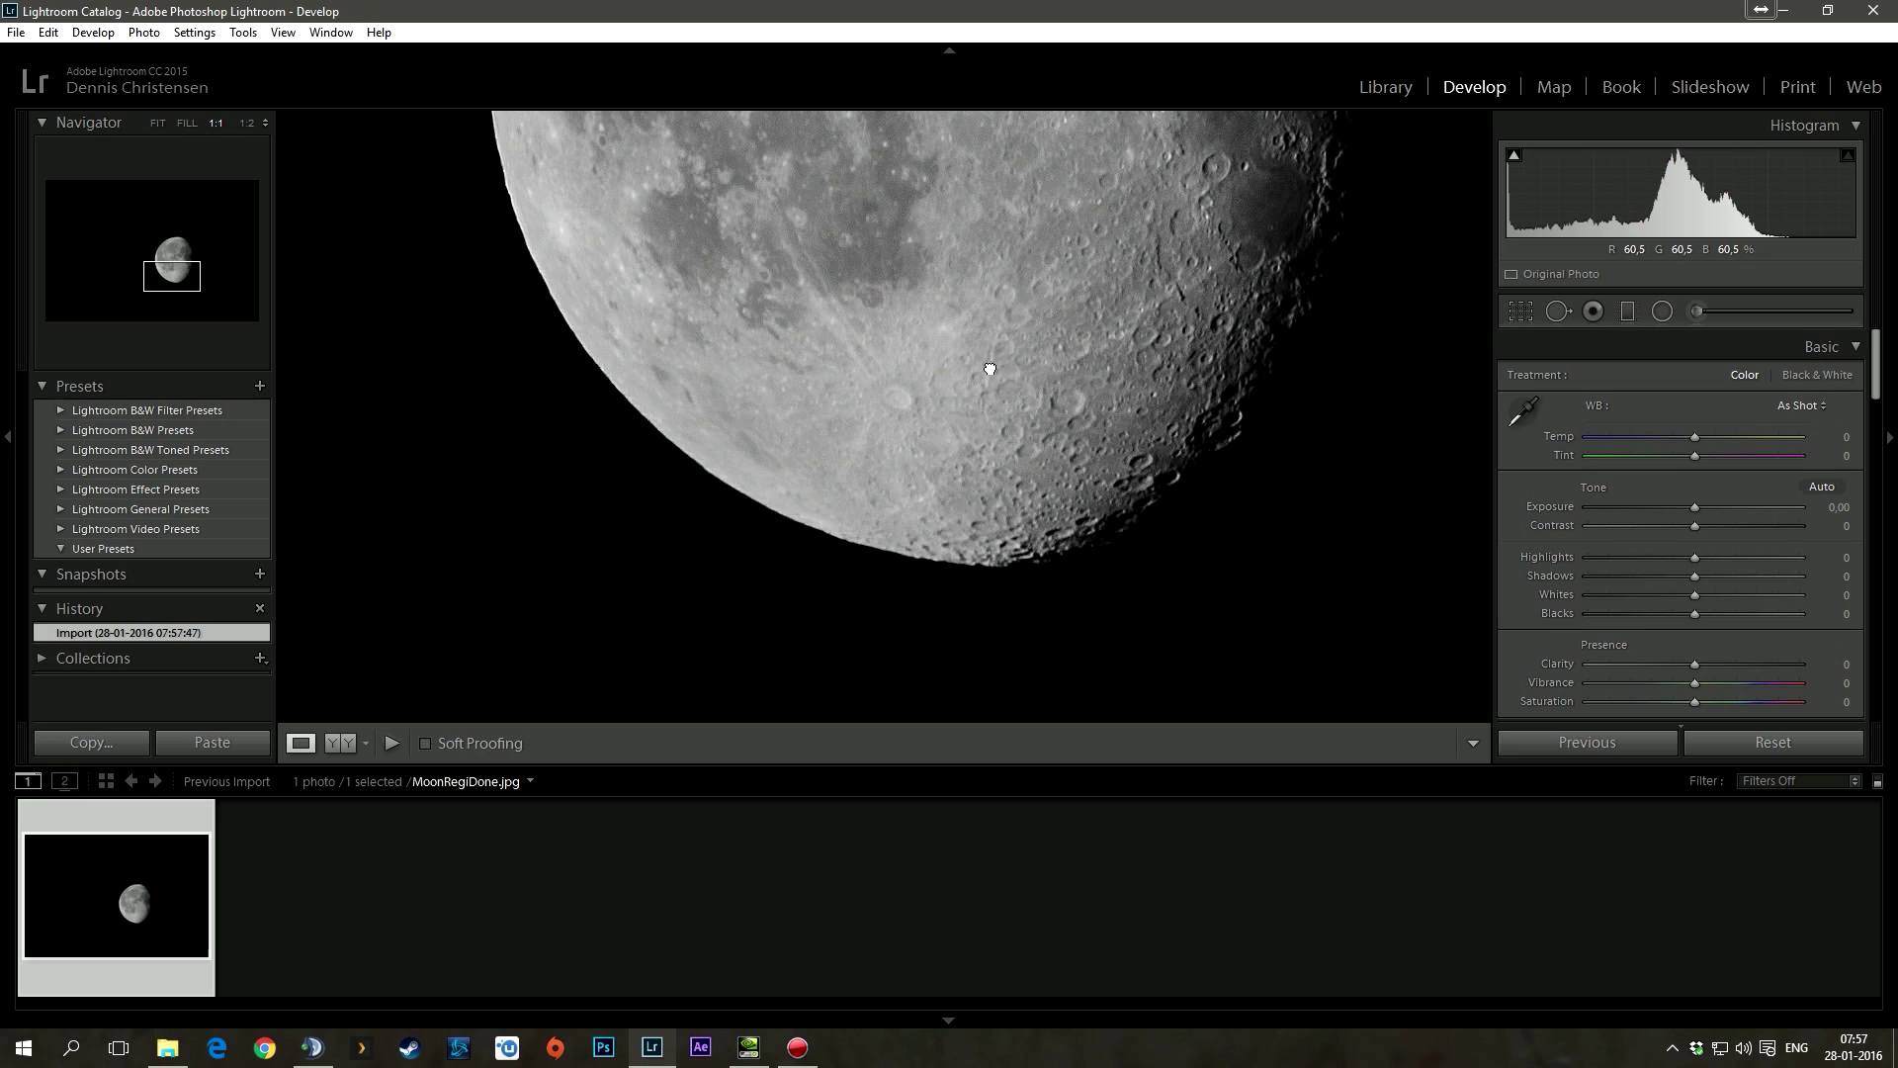
Convert the moon photo to Black & White and try early exposure, contrast and shadow values
{"action": "left_click_drag", "start_coordinate": [990, 373], "coordinate": [999, 527]}
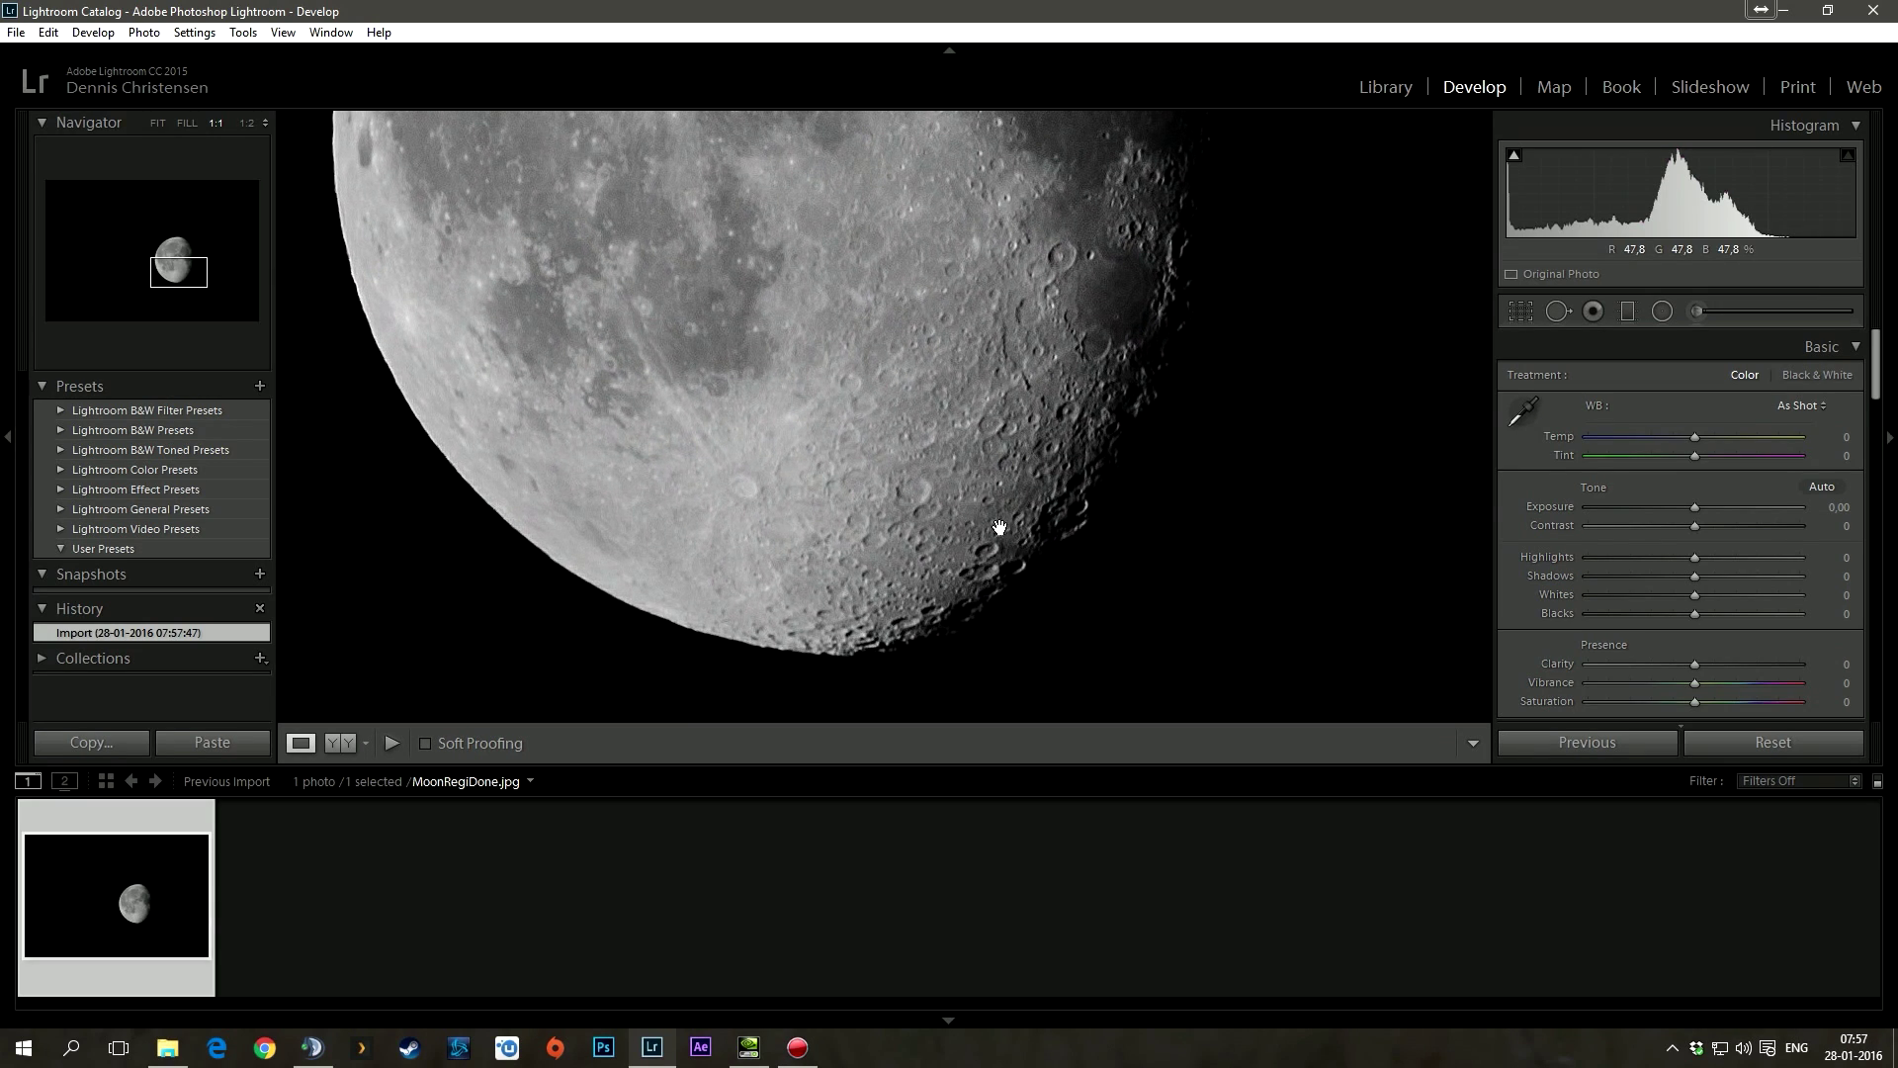
{"action": "left_click", "coordinate": [1825, 384]}
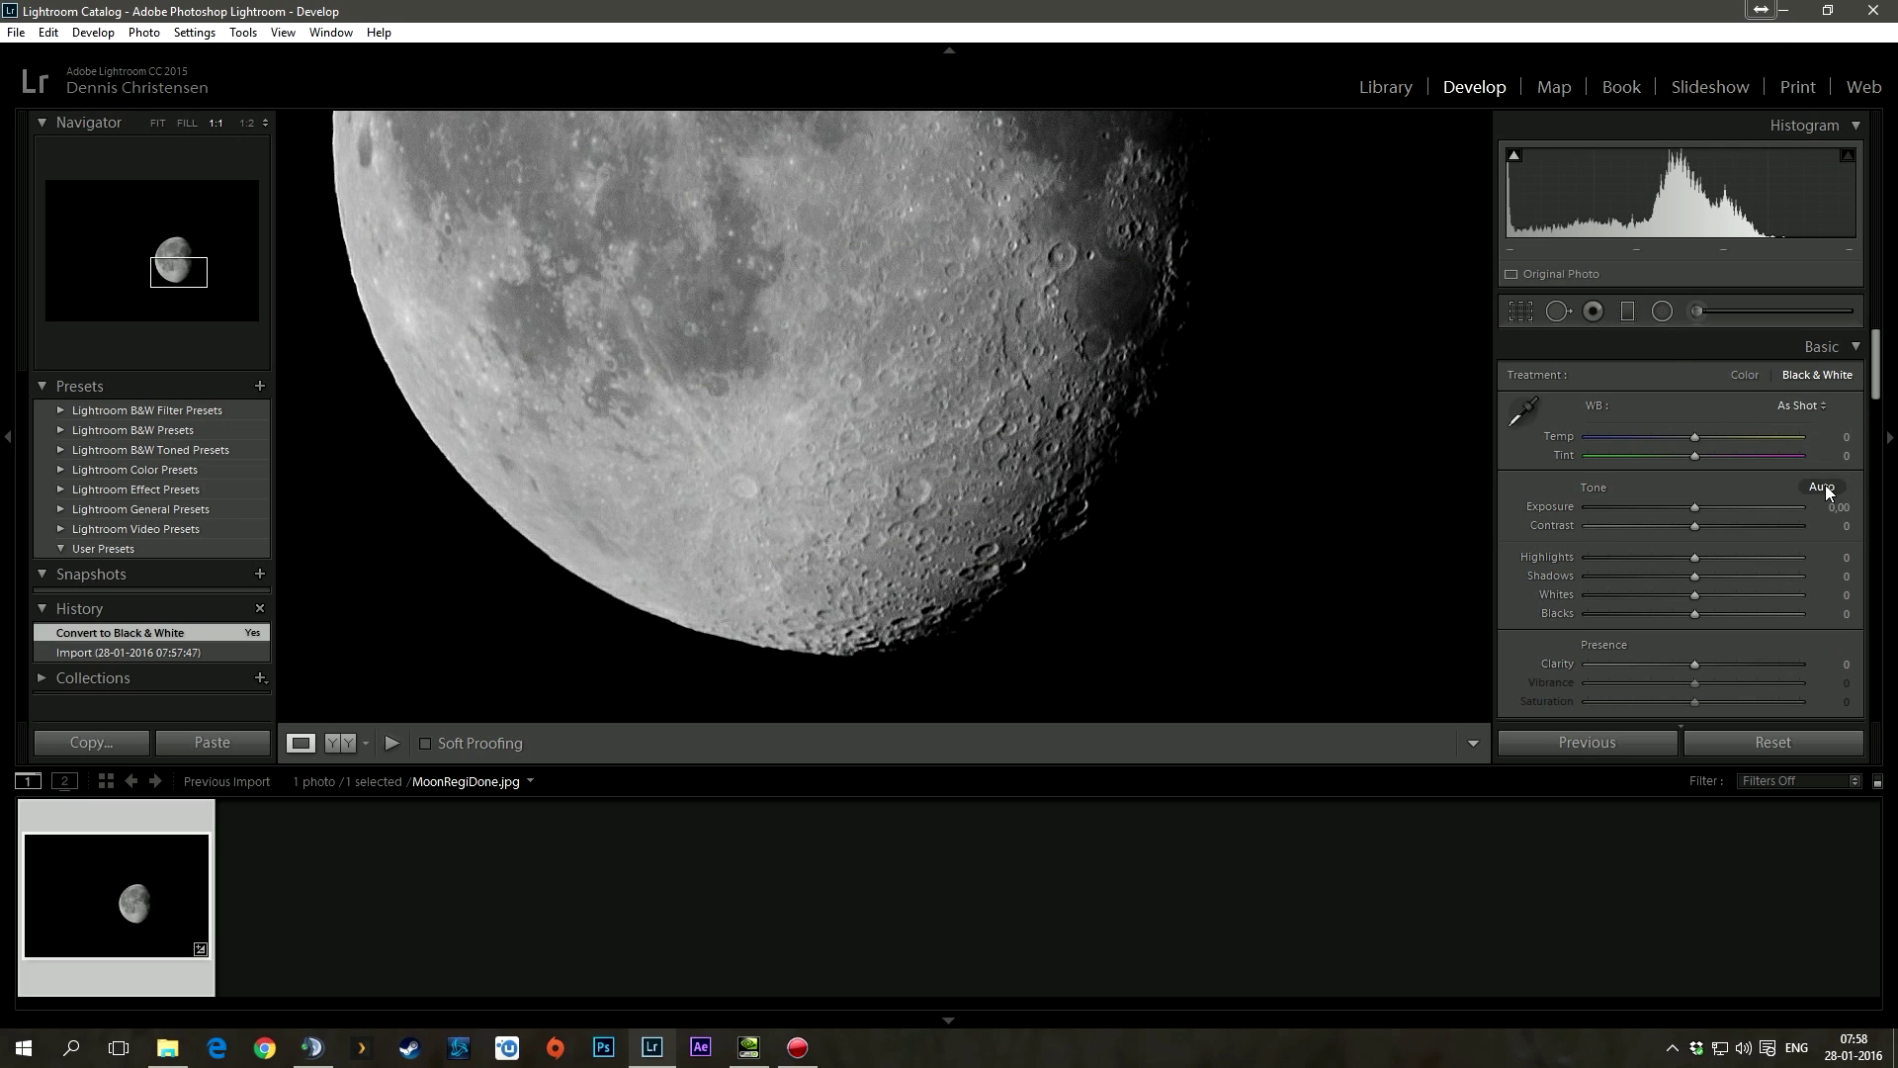
{"action": "left_click_drag", "start_coordinate": [1701, 508], "coordinate": [1703, 508]}
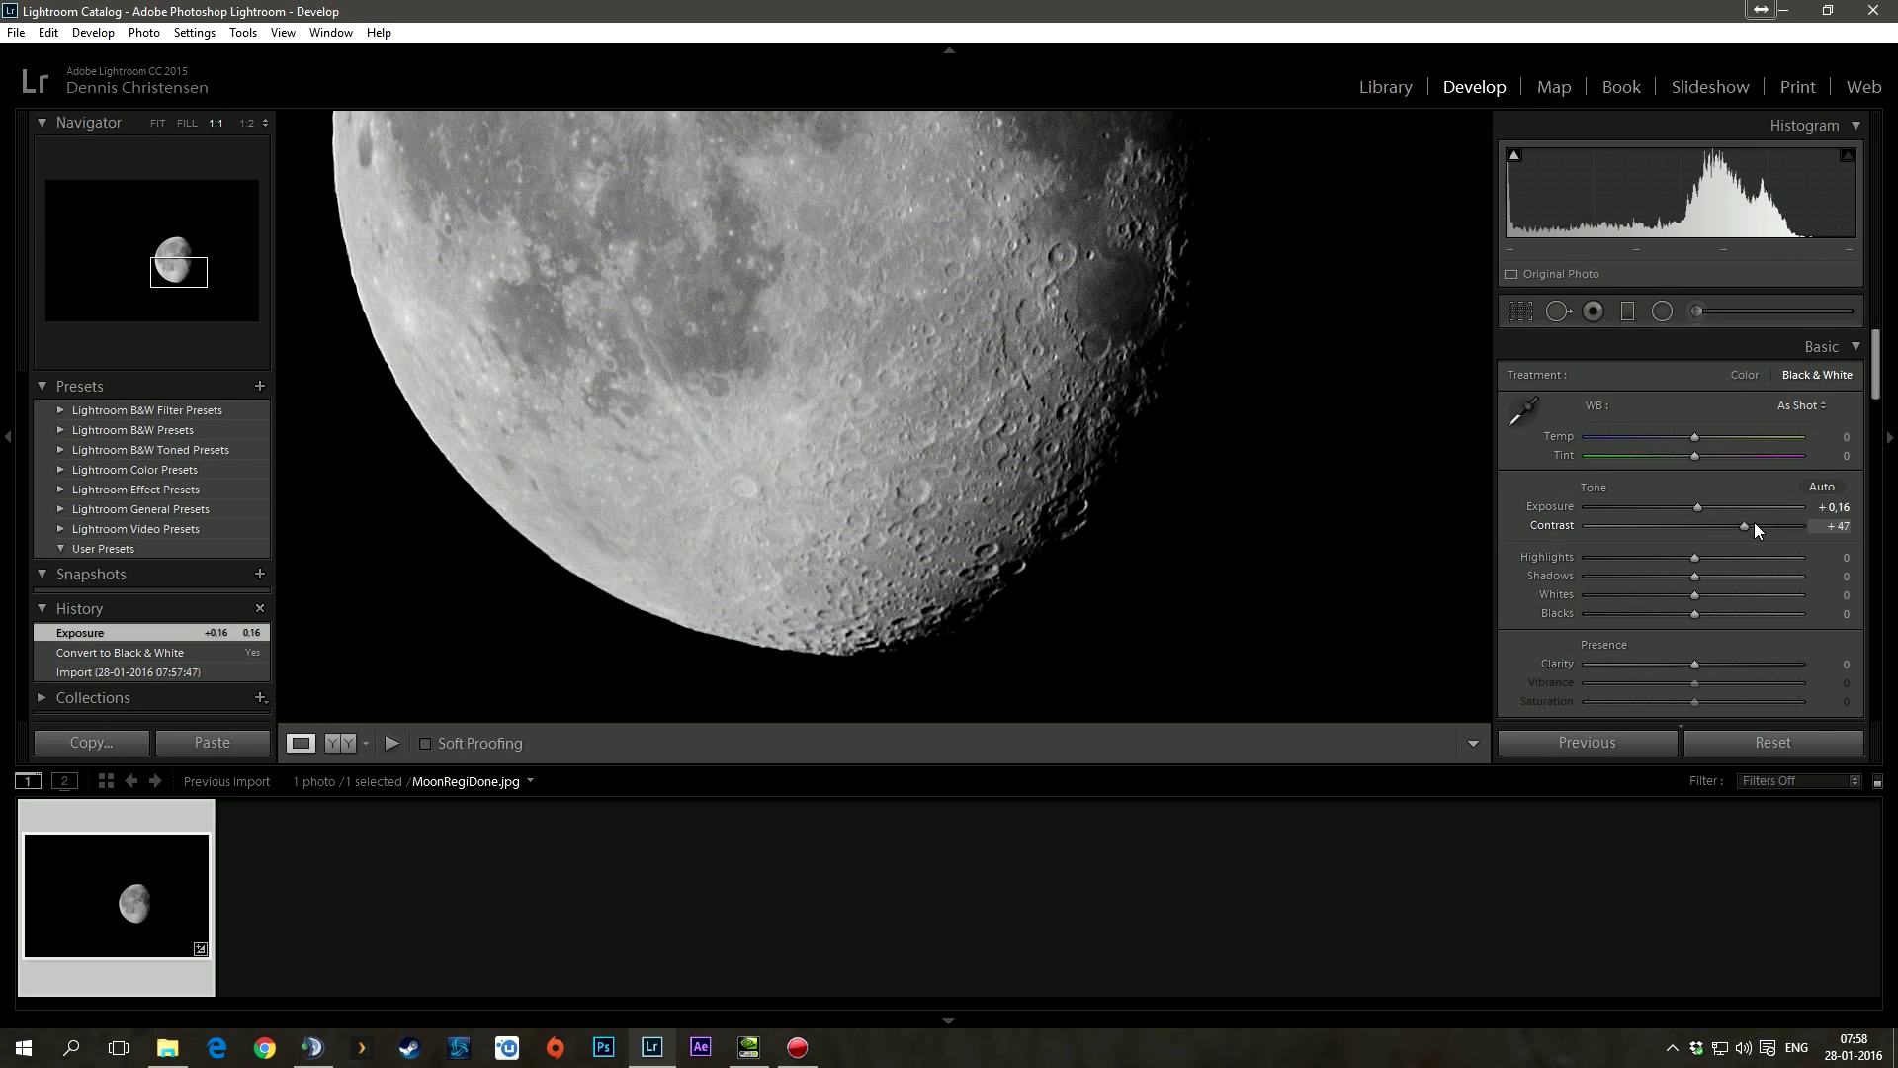
{"action": "left_click_drag", "start_coordinate": [1754, 525], "coordinate": [1702, 557]}
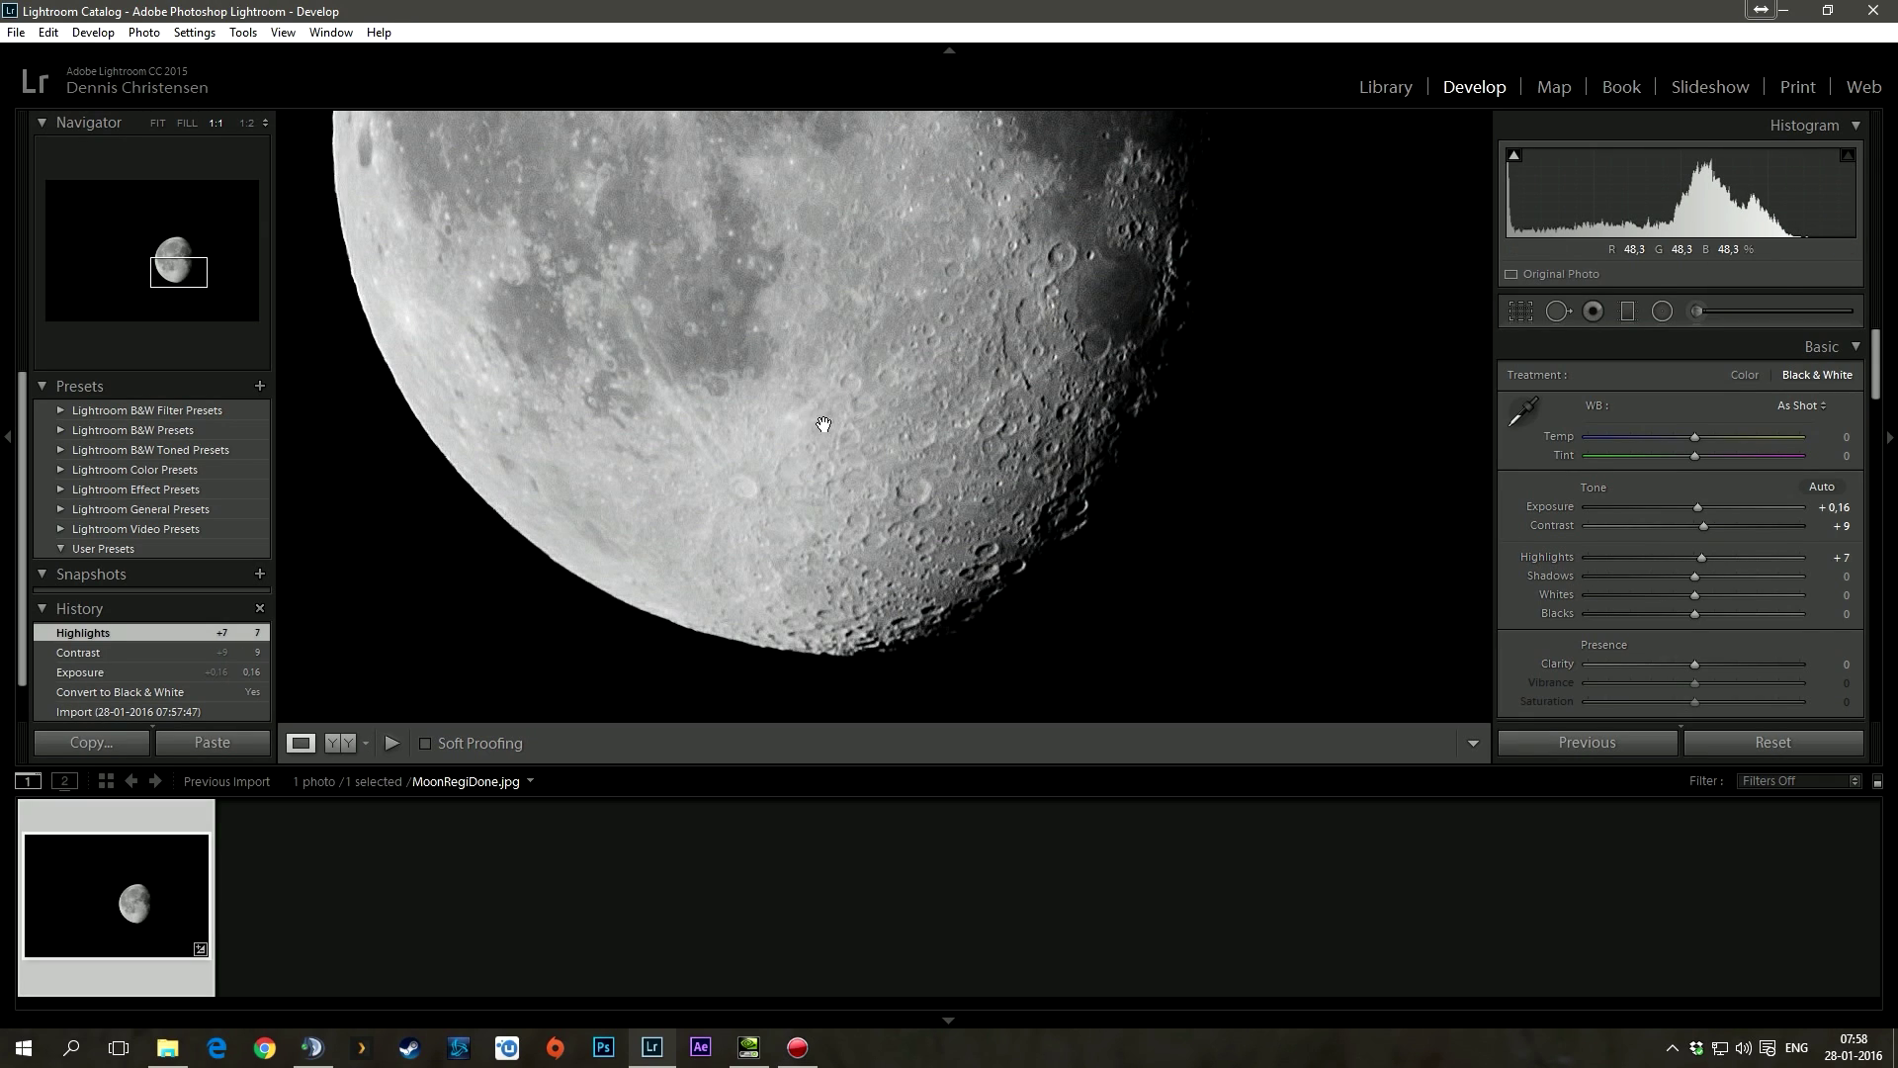
{"action": "left_click_drag", "start_coordinate": [823, 424], "coordinate": [835, 478]}
{"action": "left_click_drag", "start_coordinate": [1285, 475], "coordinate": [1172, 481]}
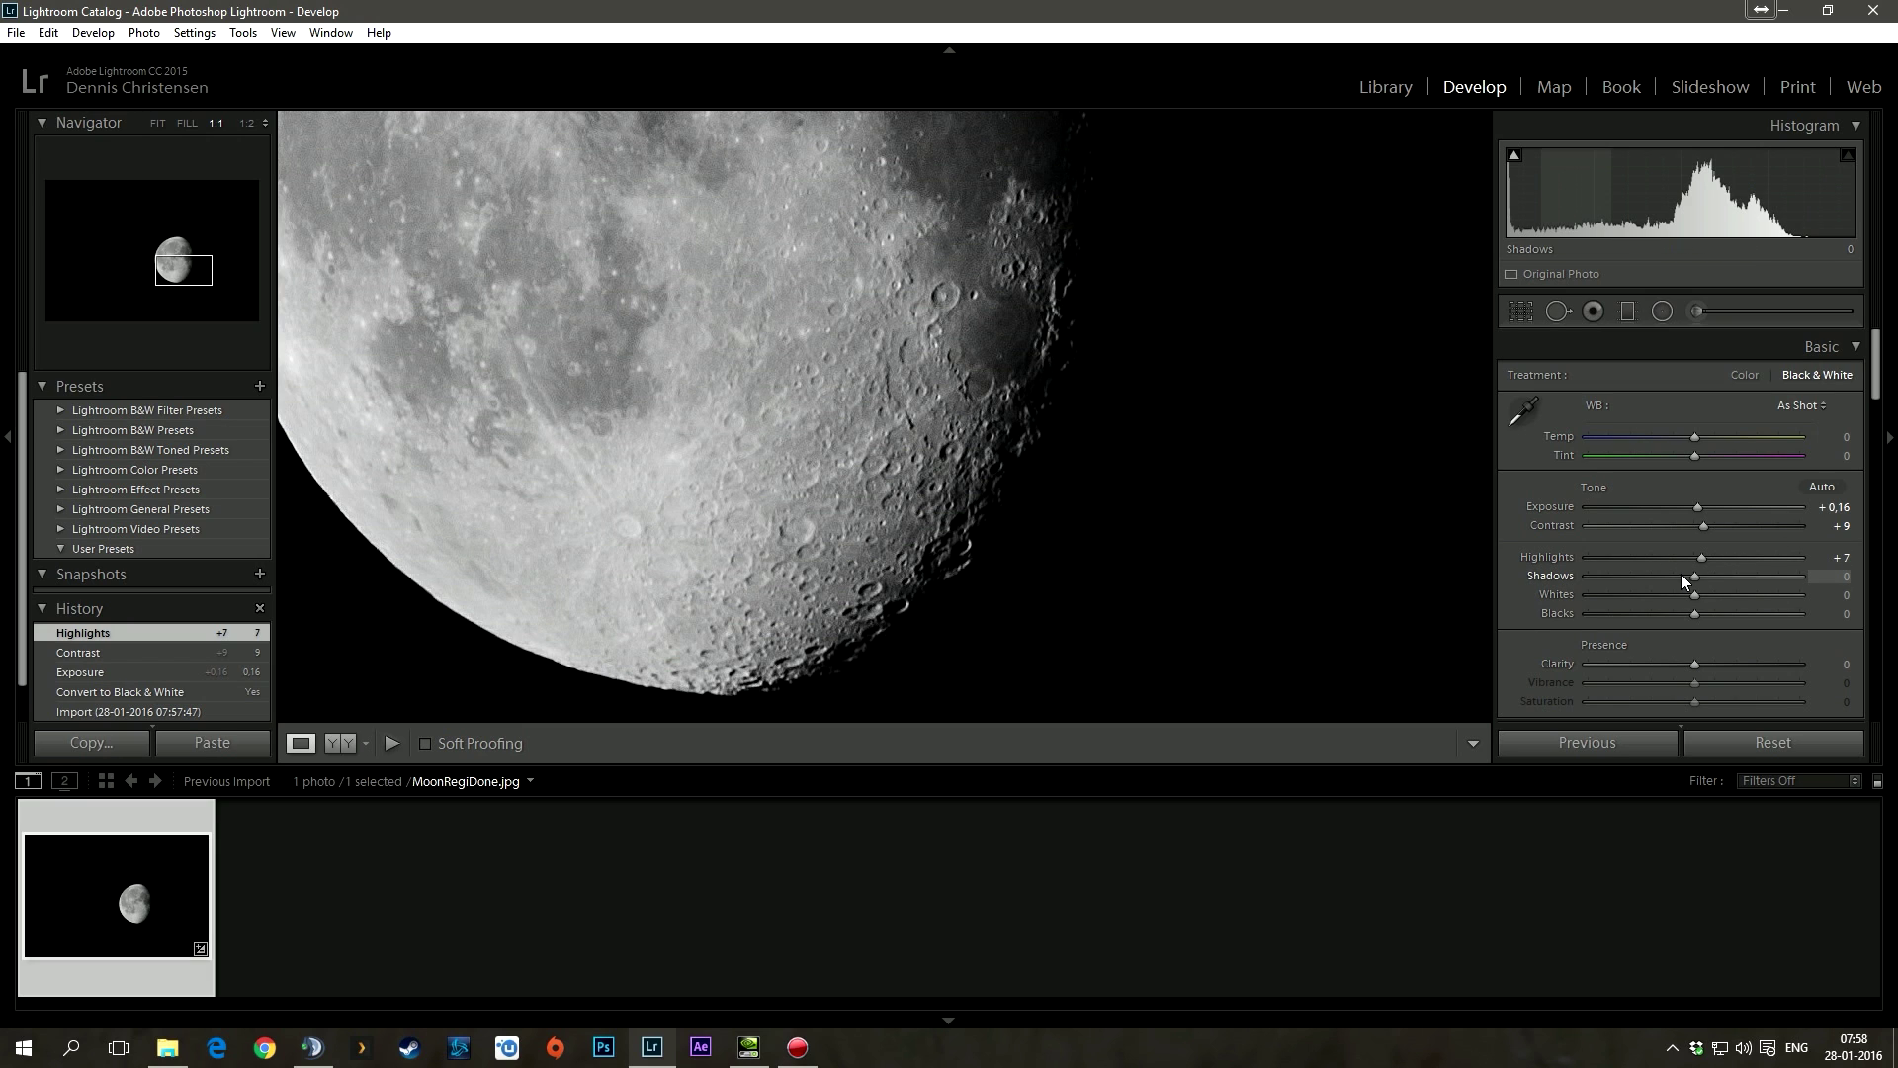
{"action": "left_click_drag", "start_coordinate": [1691, 582], "coordinate": [1585, 596]}
Apply Auto tone, set Exposure −0.54, auto-set Whites +41 and Blacks +12, and Clarity +11
{"action": "left_click", "coordinate": [1822, 487]}
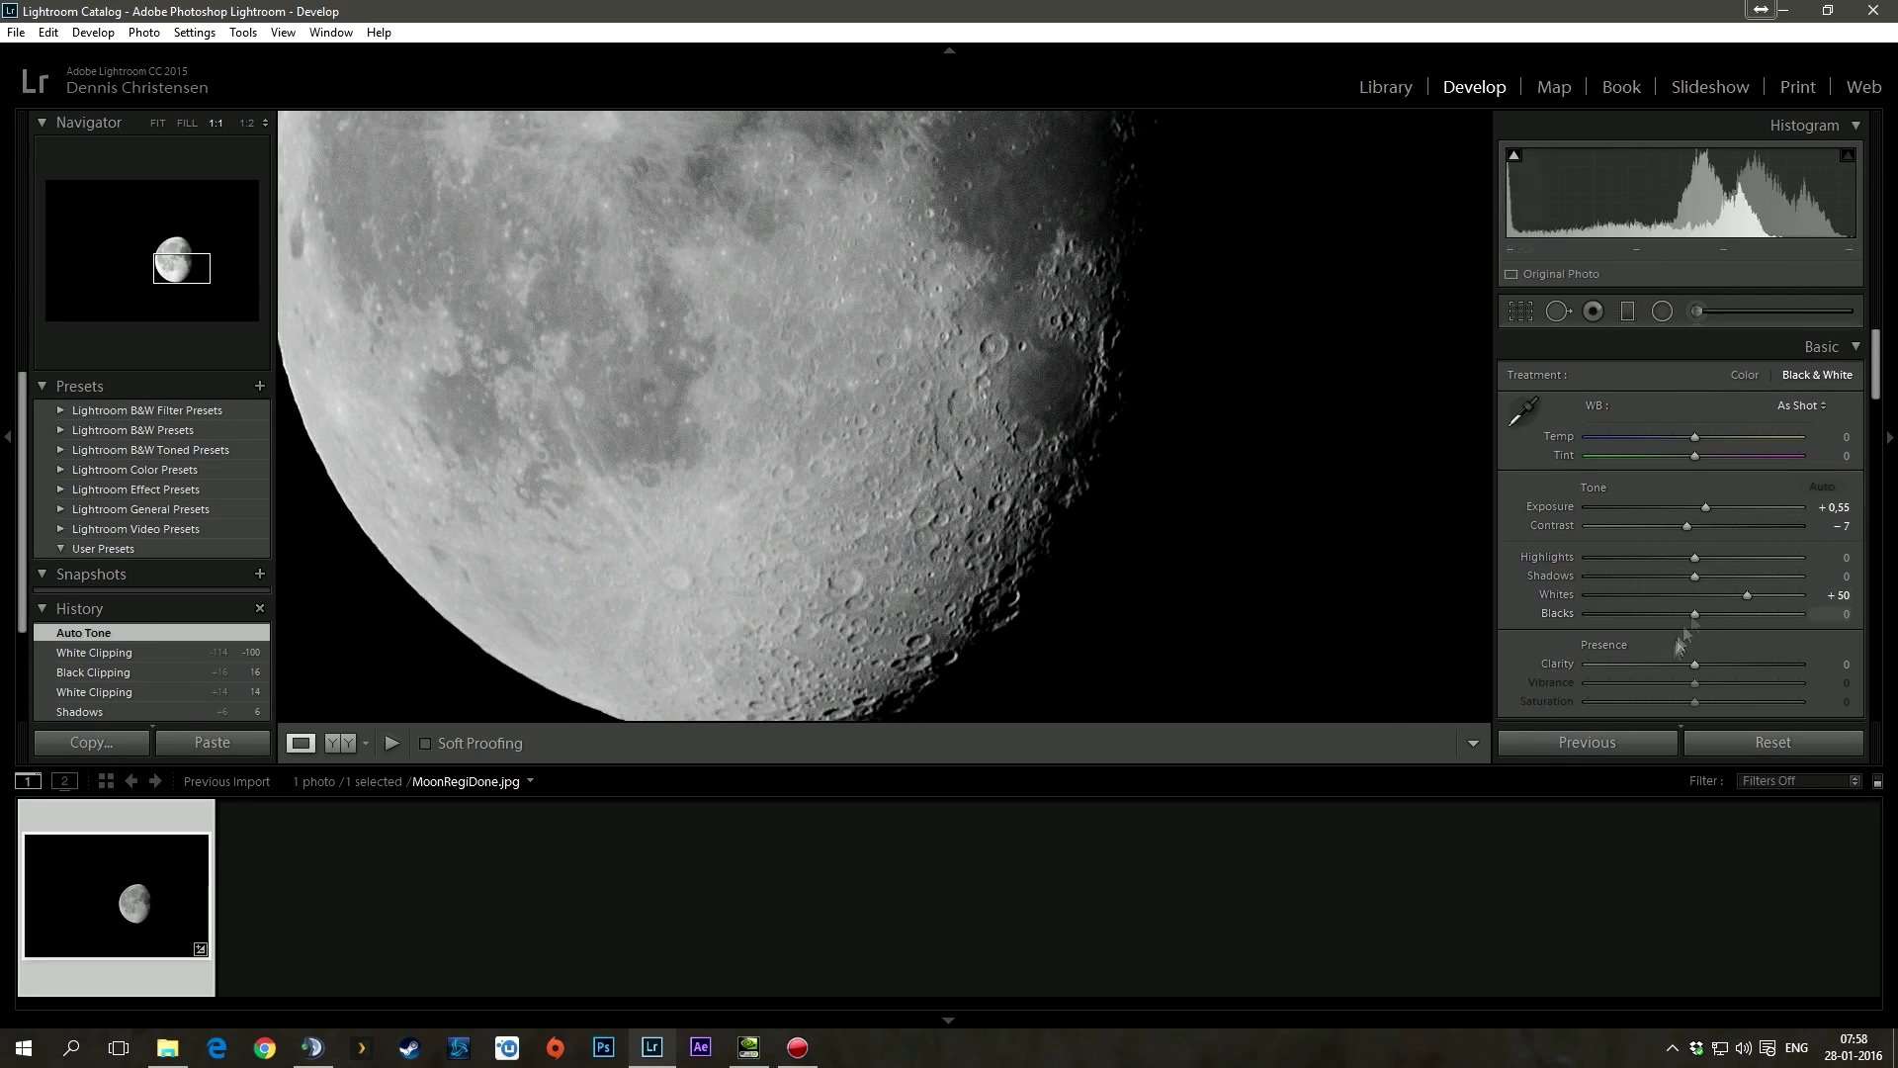
{"action": "left_click_drag", "start_coordinate": [1702, 506], "coordinate": [1715, 572]}
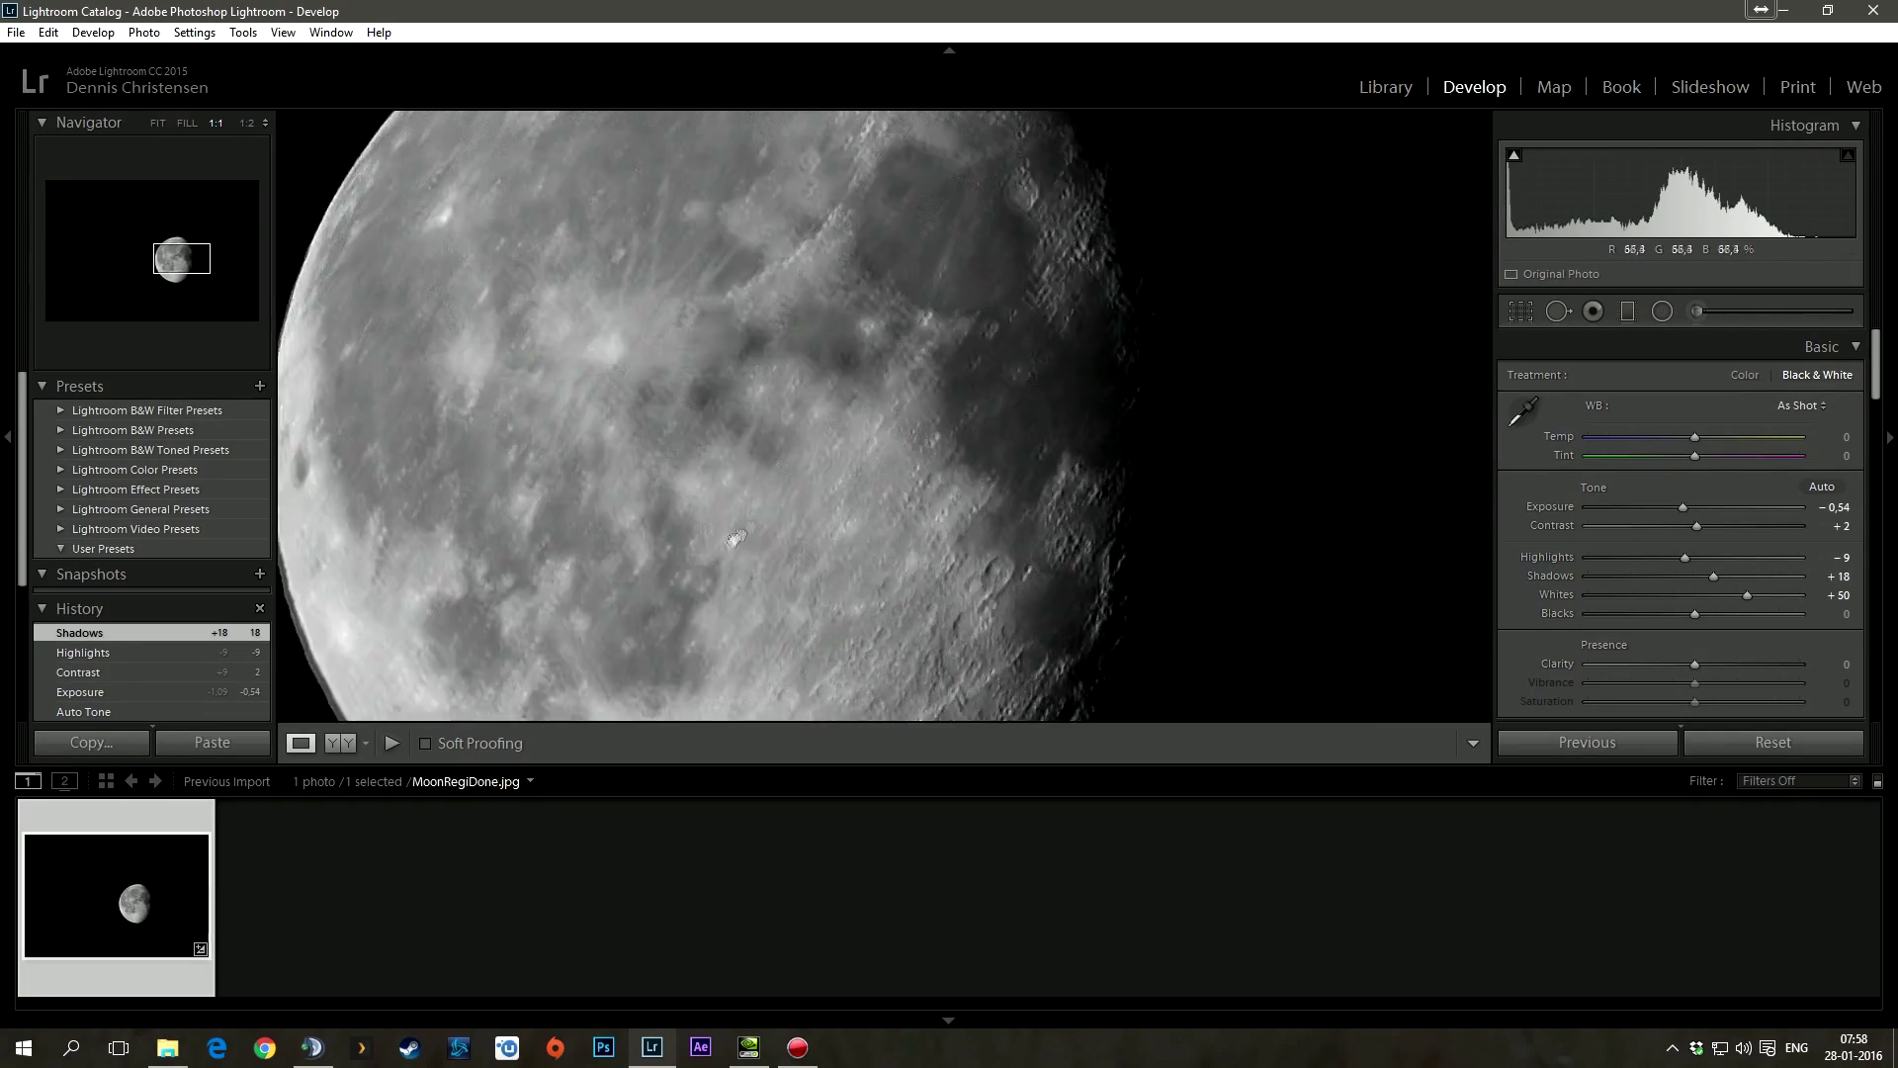
{"action": "double_click", "coordinate": [1747, 594], "text": "shift"}
{"action": "double_click", "coordinate": [1698, 613], "text": "shift"}
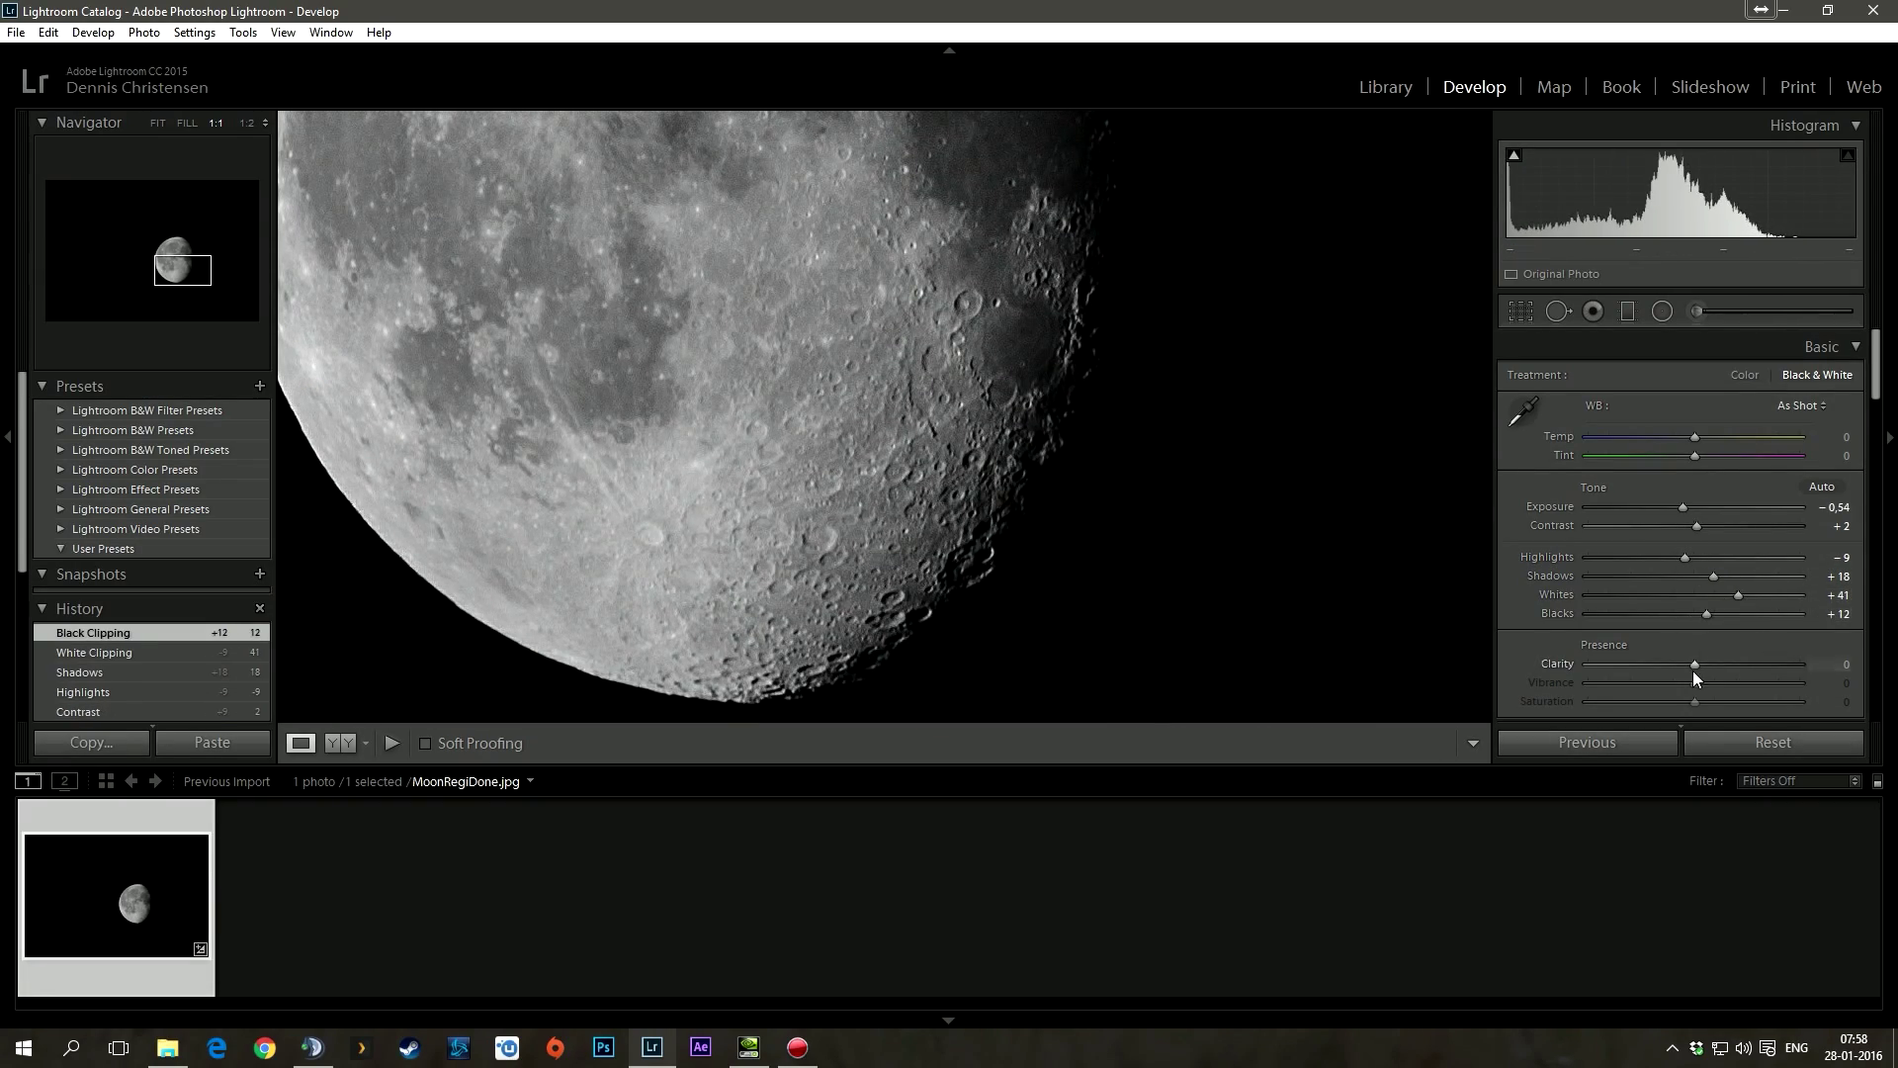
{"action": "left_click_drag", "start_coordinate": [1695, 664], "coordinate": [1714, 664]}
Enable lens profile and chromatic aberration corrections and raise sharpening Amount to 20
{"action": "scroll", "coordinate": [1784, 630], "scroll_direction": "down", "scroll_amount": 3}
{"action": "scroll", "coordinate": [1784, 637], "scroll_direction": "down", "scroll_amount": 5}
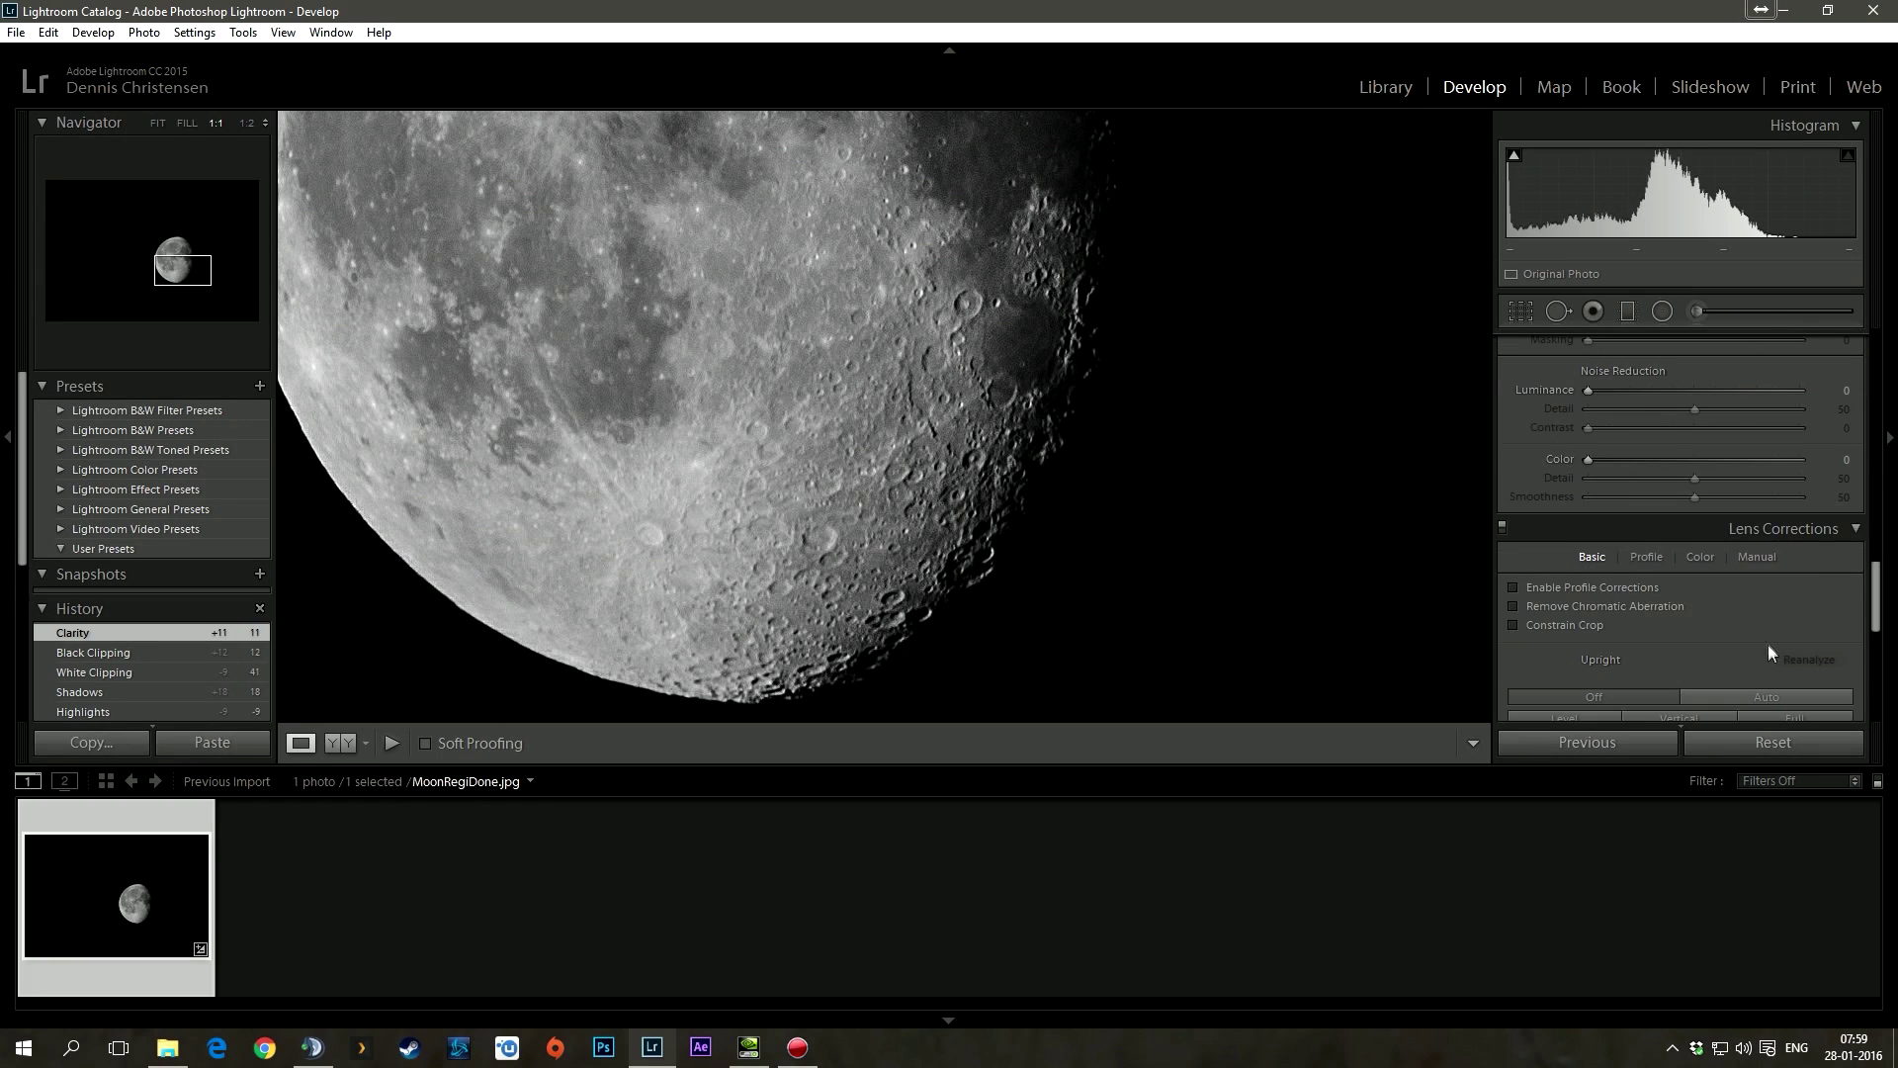
{"action": "left_click", "coordinate": [1515, 589]}
{"action": "left_click", "coordinate": [1515, 607]}
{"action": "scroll", "coordinate": [1611, 554], "scroll_direction": "up", "scroll_amount": 2}
{"action": "left_click_drag", "start_coordinate": [1588, 498], "coordinate": [1618, 501]}
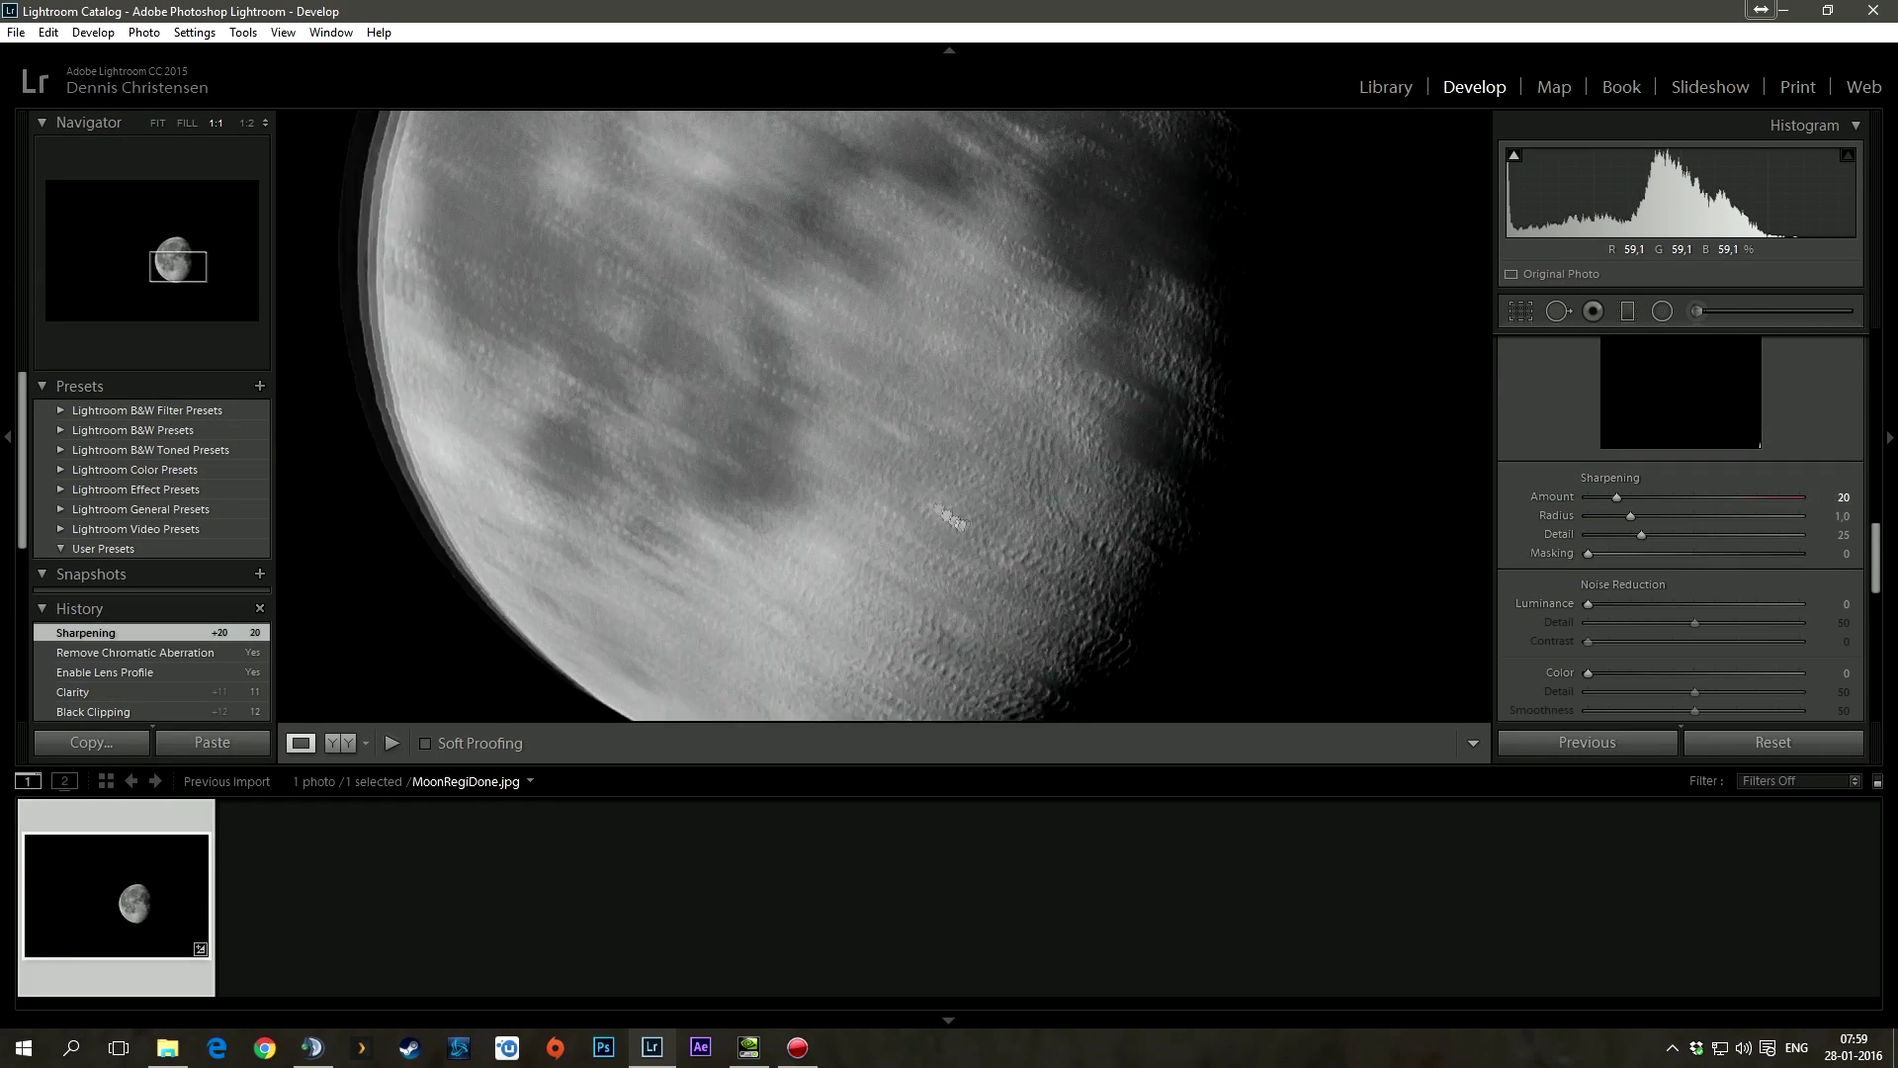
Crop the frame tighter around the moon and inspect the craters at full size
{"action": "key", "text": "r"}
{"action": "left_click_drag", "start_coordinate": [531, 202], "coordinate": [531, 202]}
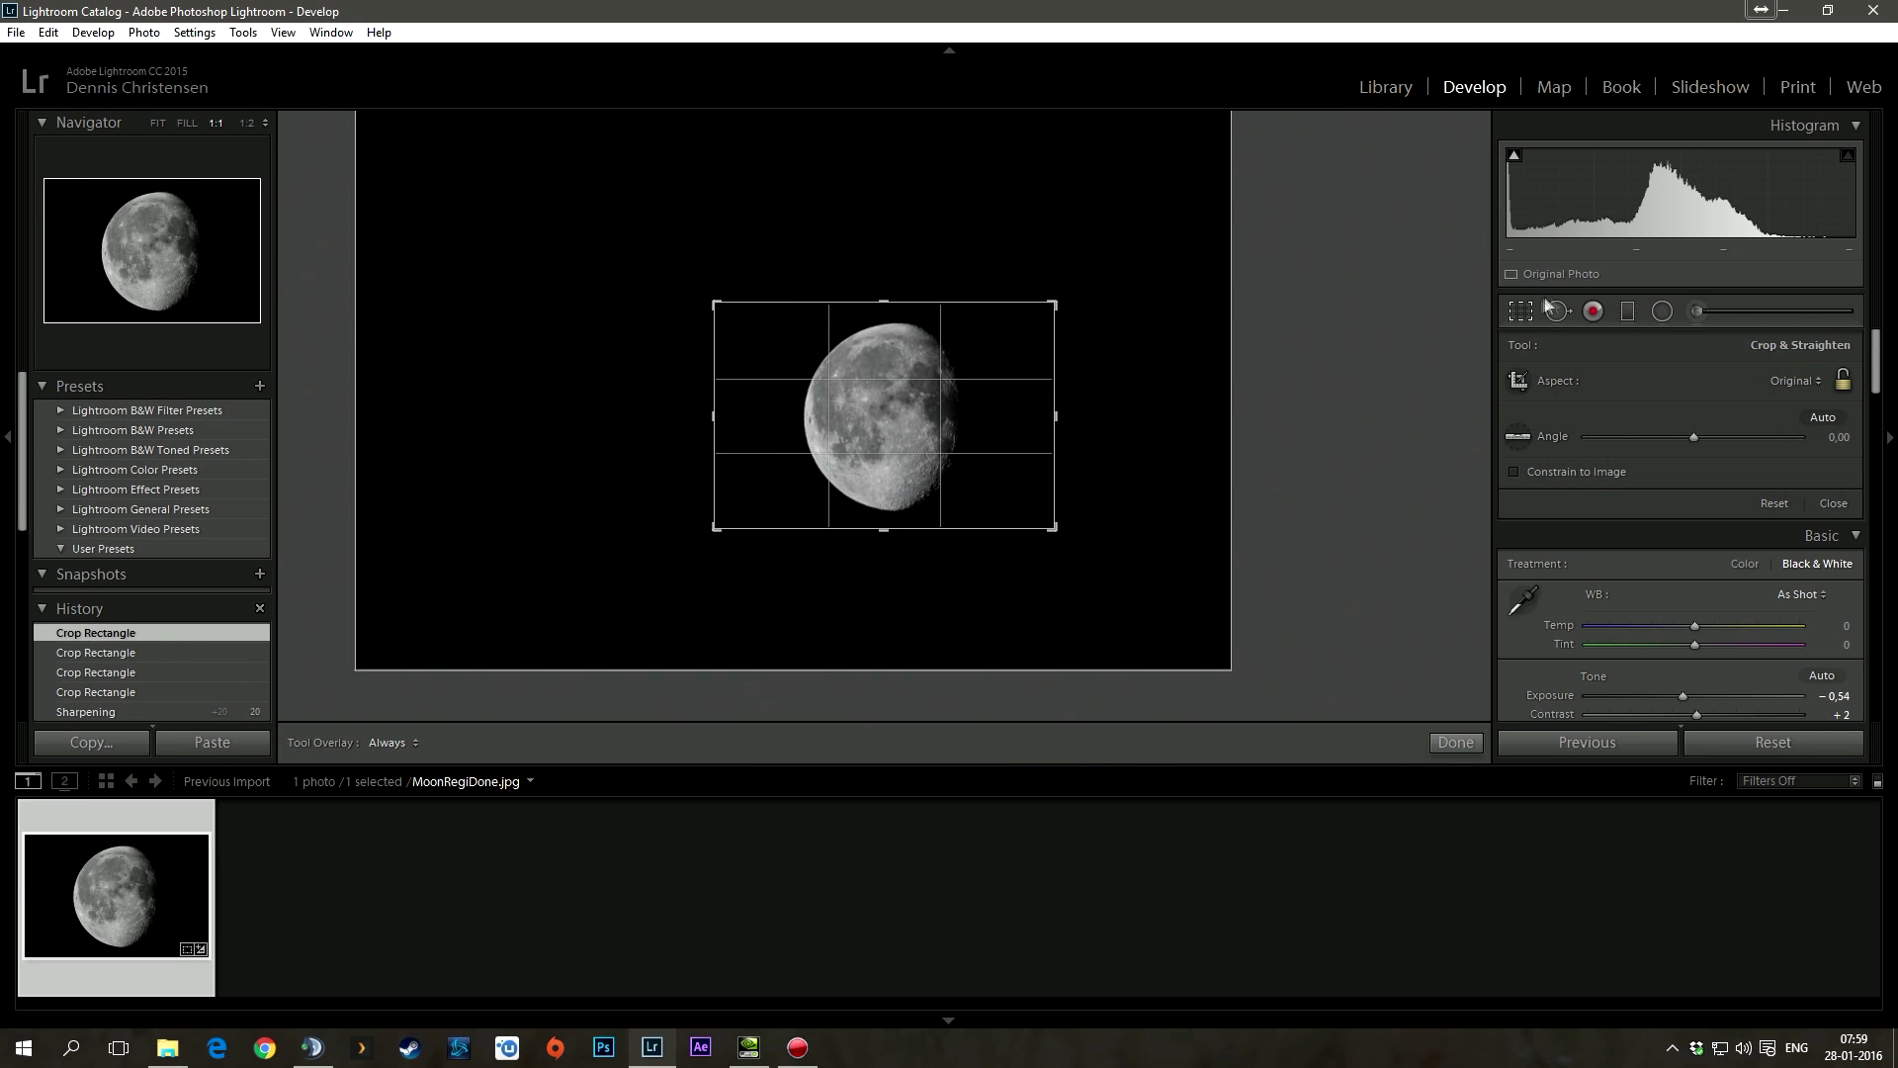
{"action": "key", "text": "r"}
{"action": "left_click", "coordinate": [1181, 600]}
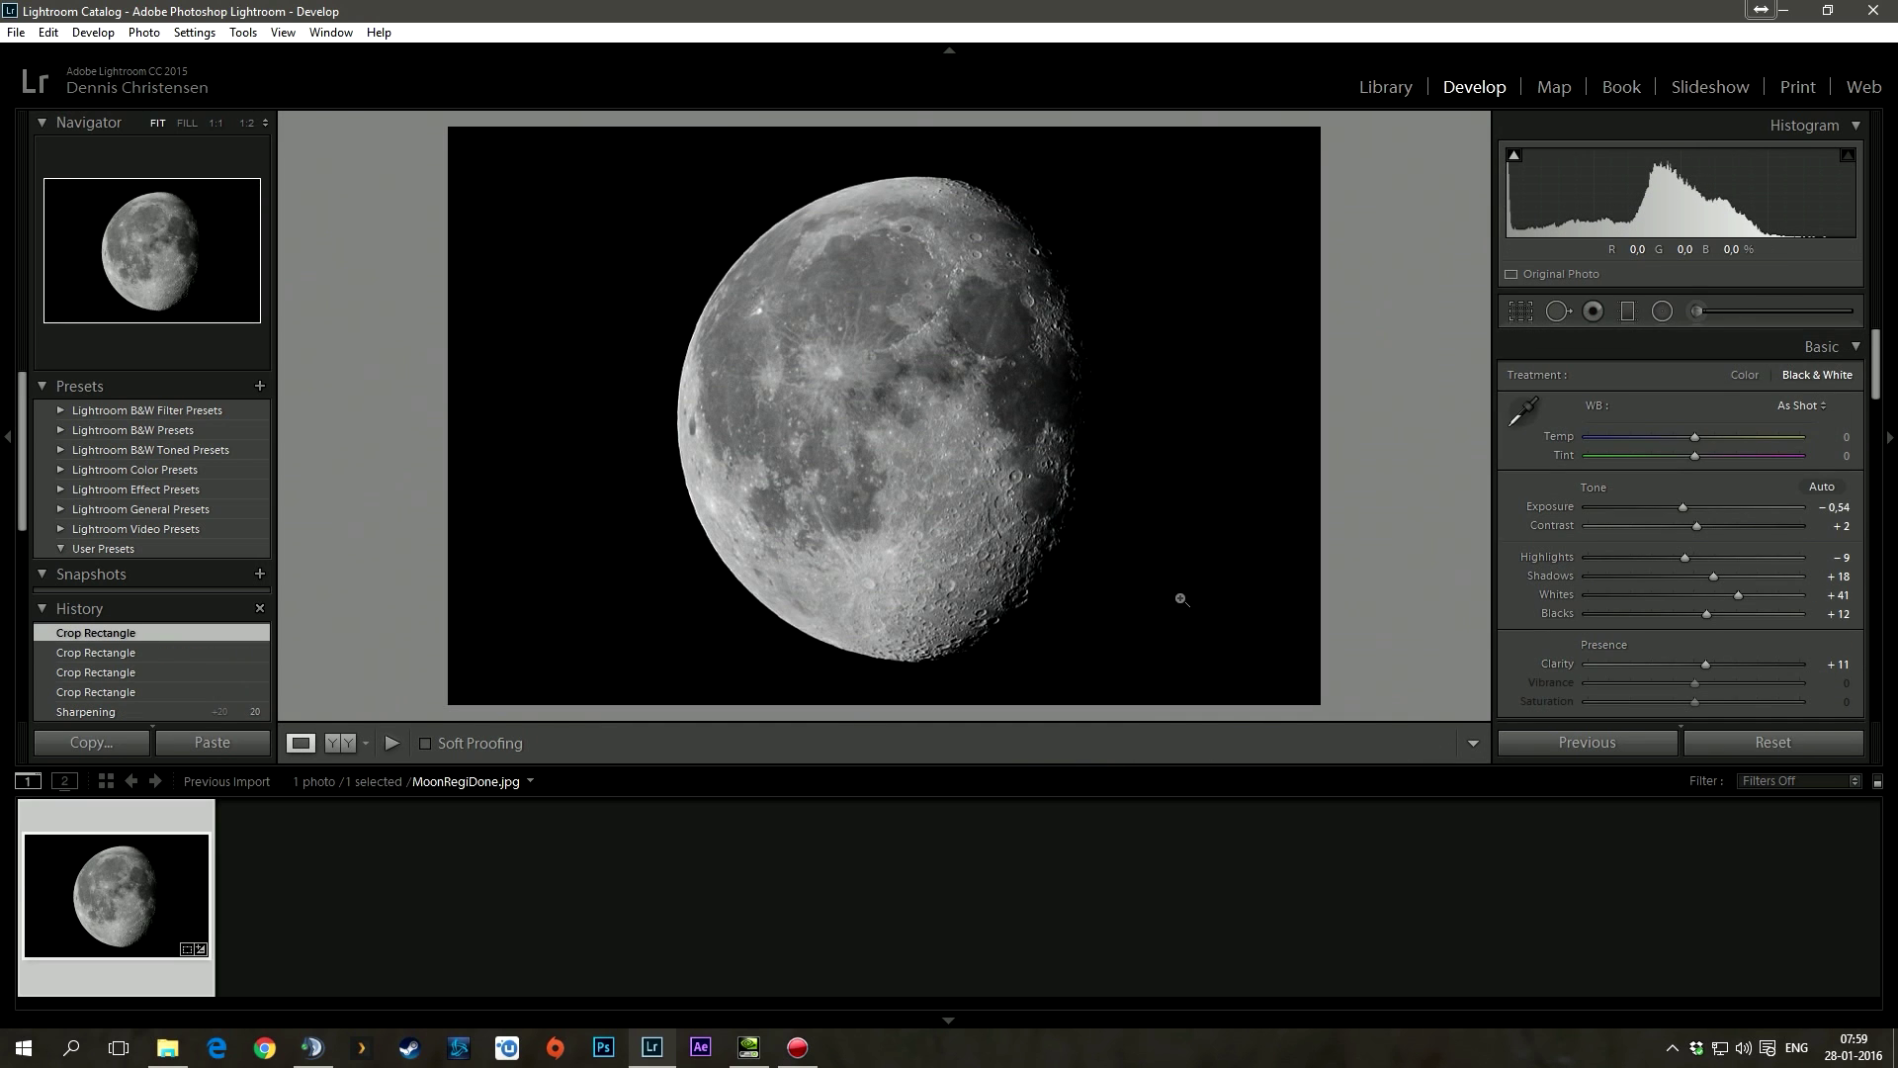
{"action": "left_click", "coordinate": [997, 583]}
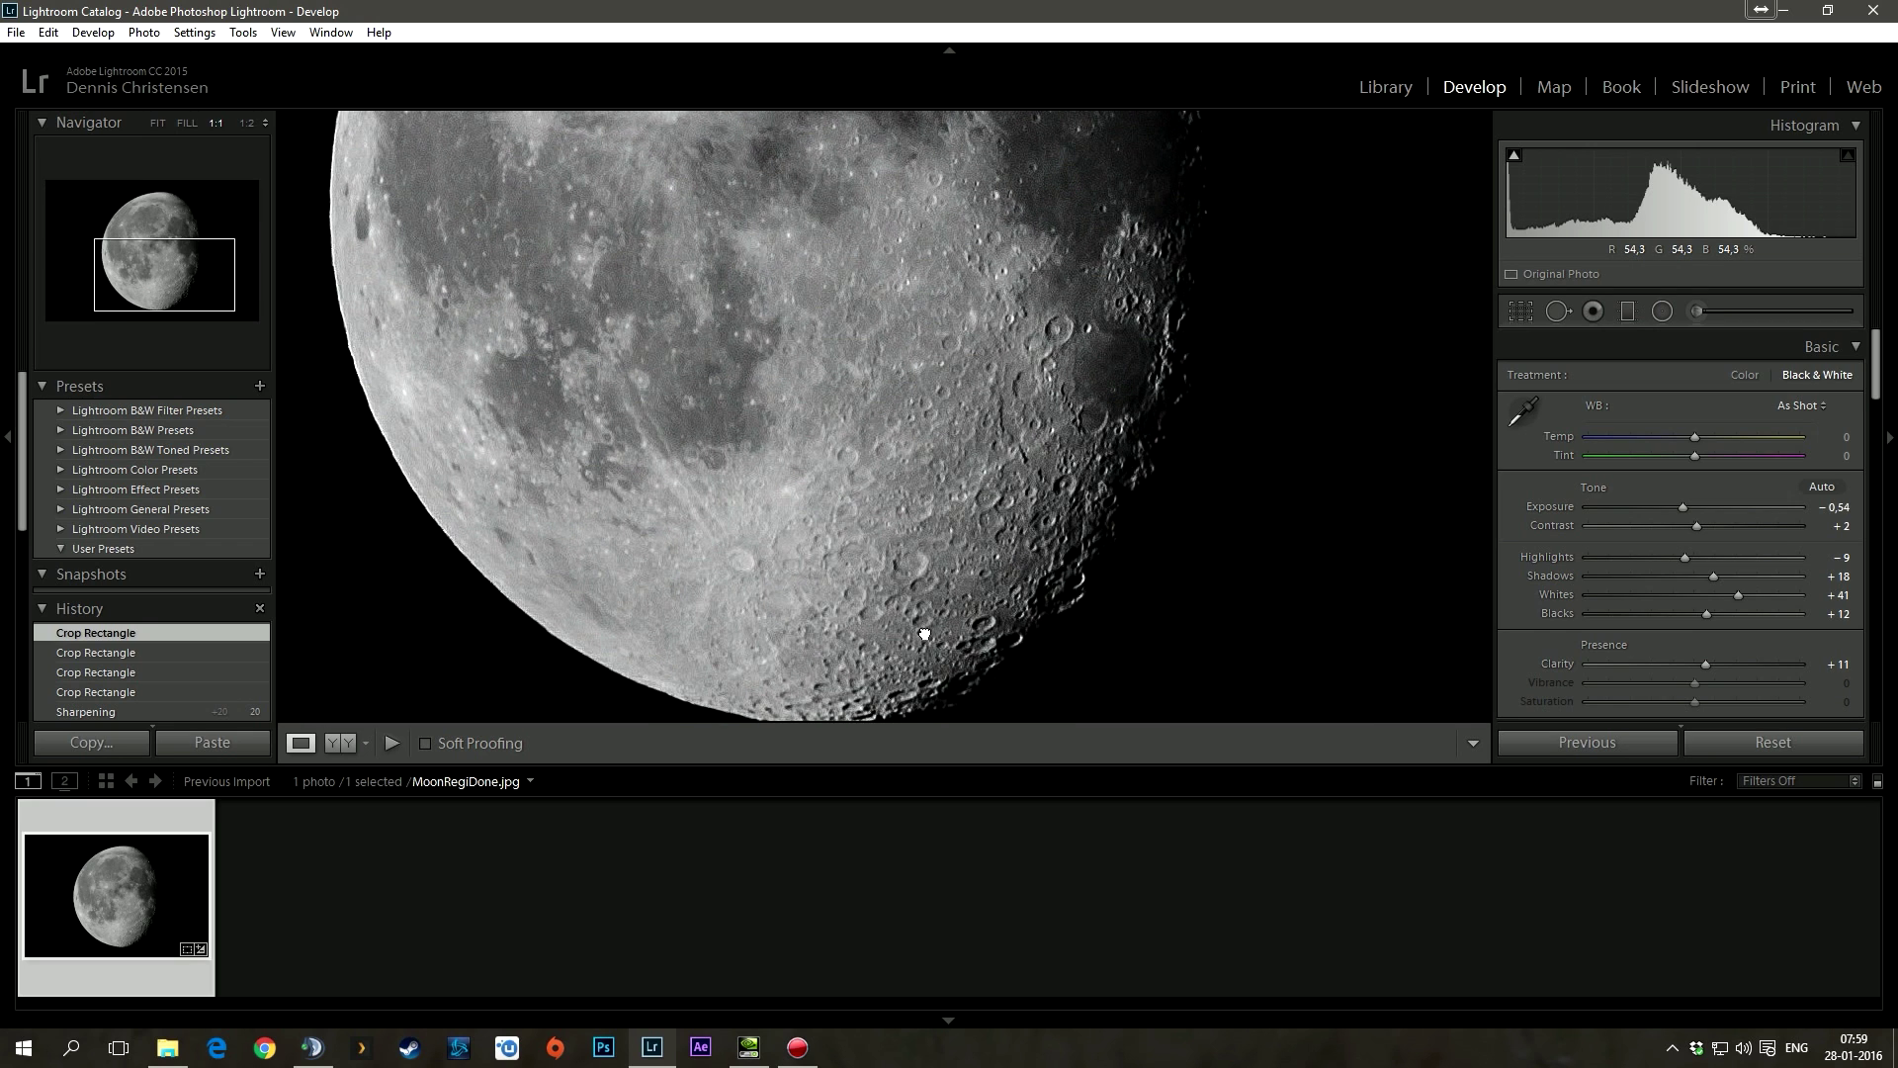
{"action": "left_click_drag", "start_coordinate": [924, 634], "coordinate": [1157, 525]}
{"action": "left_click_drag", "start_coordinate": [1030, 517], "coordinate": [1084, 371]}
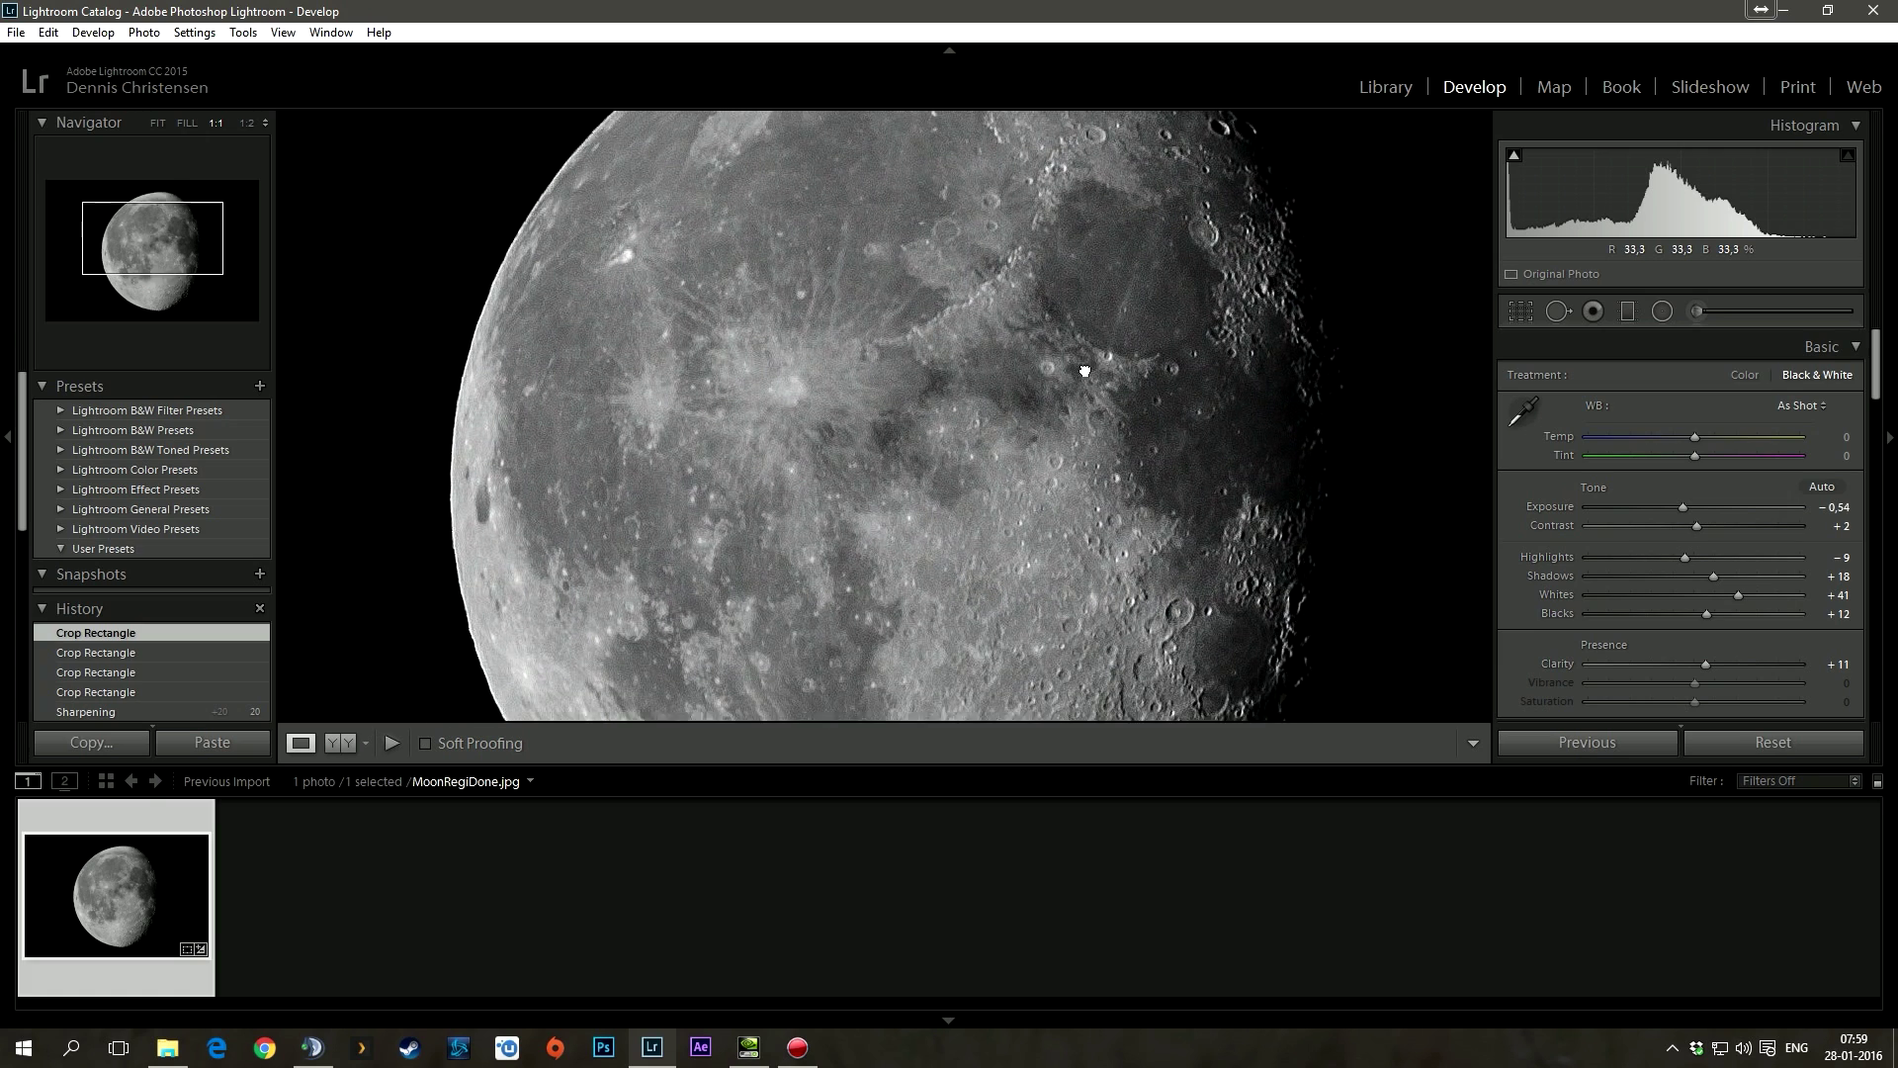
{"action": "left_click_drag", "start_coordinate": [958, 627], "coordinate": [952, 495]}
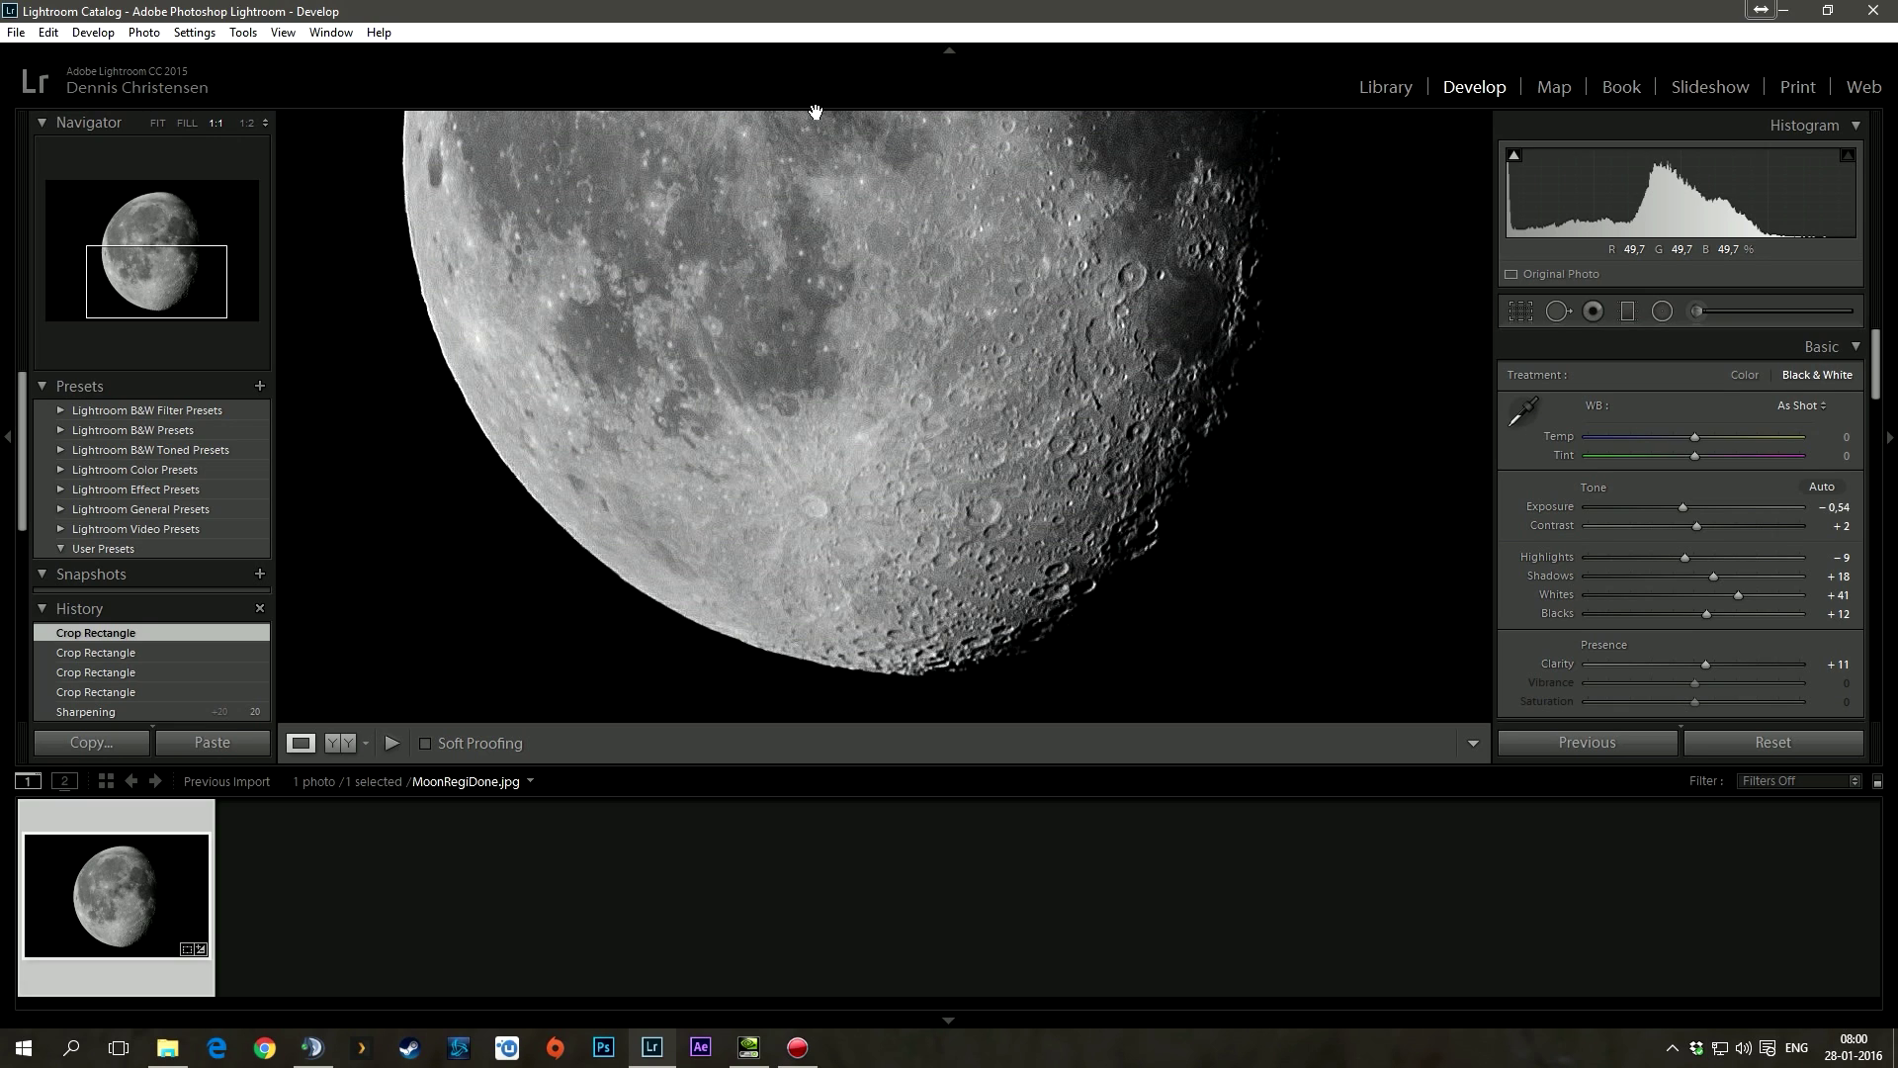
{"action": "mouse_move", "coordinate": [1041, 344]}
{"action": "left_mouse_down"}
{"action": "mouse_move", "coordinate": [1073, 514]}
{"action": "mouse_move", "coordinate": [903, 458]}
{"action": "mouse_move", "coordinate": [861, 543]}
{"action": "left_mouse_up"}
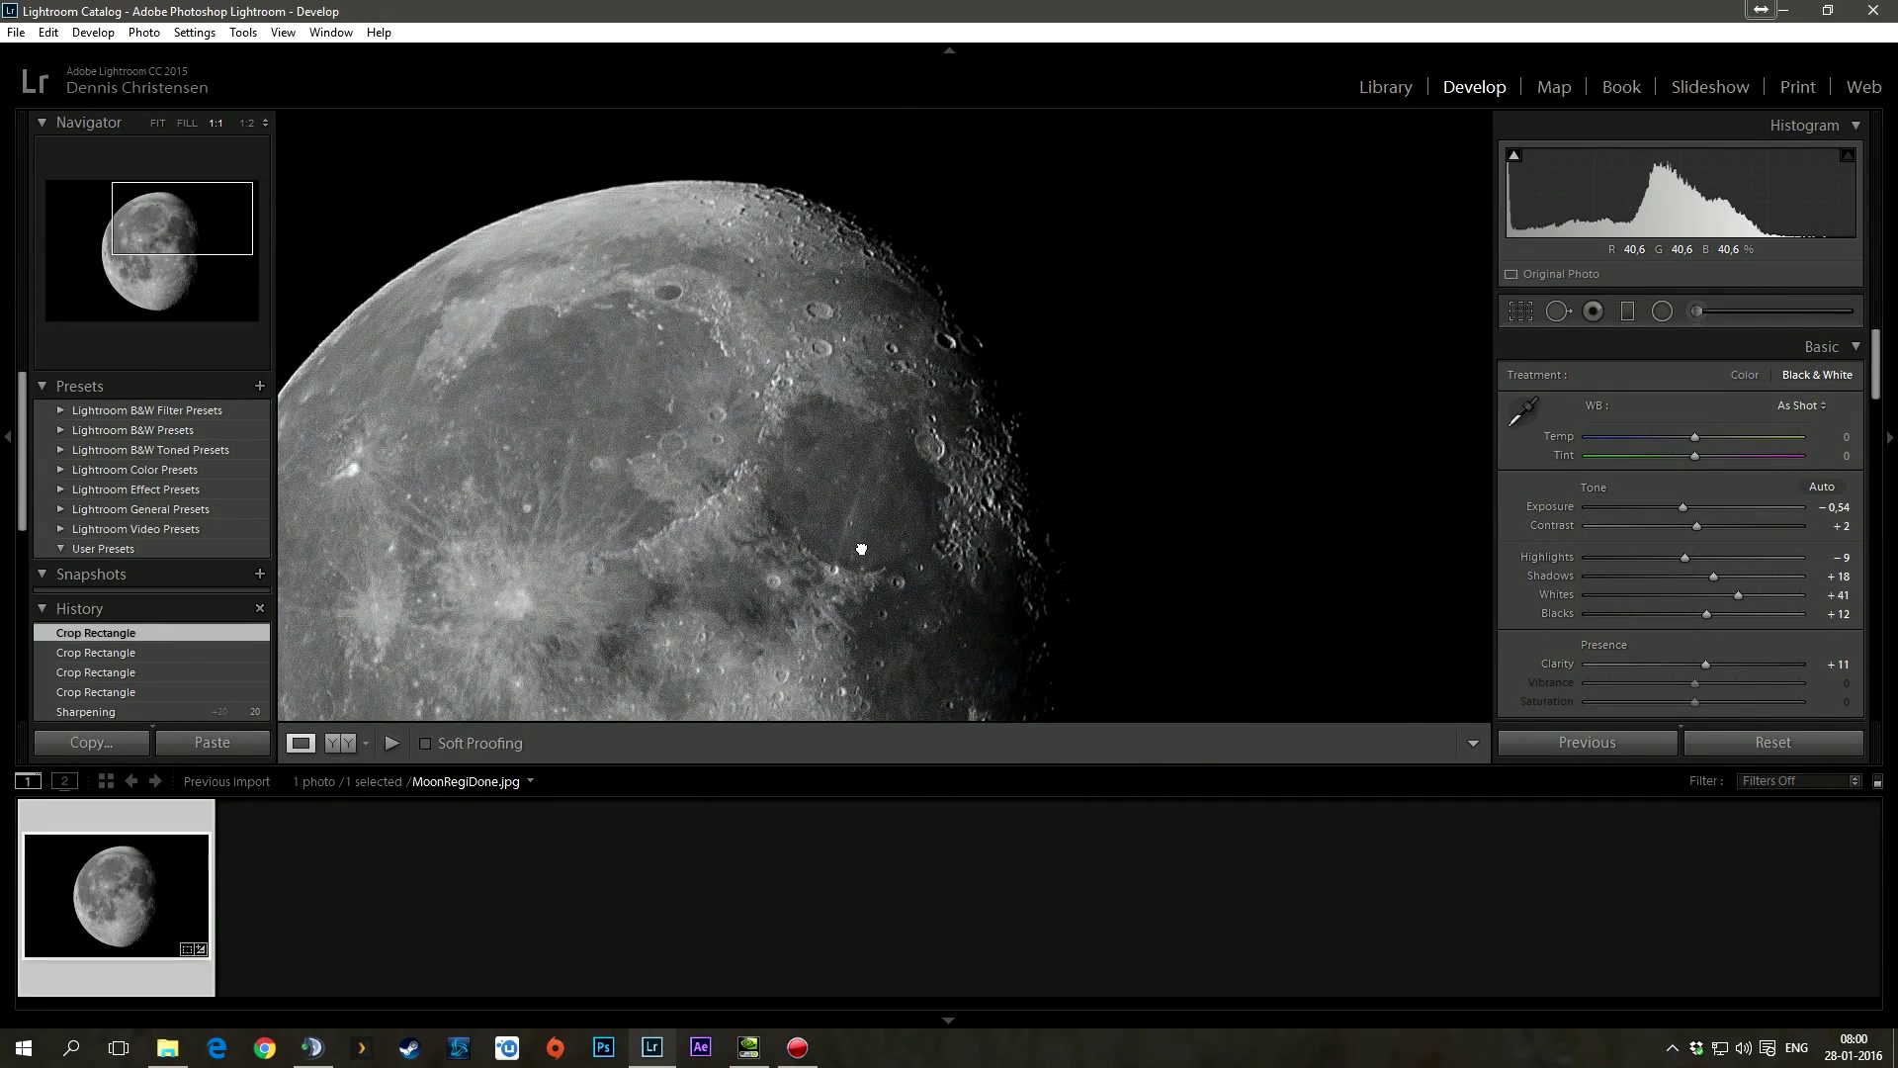
{"action": "scroll", "coordinate": [880, 297], "scroll_direction": "down", "scroll_amount": 5}
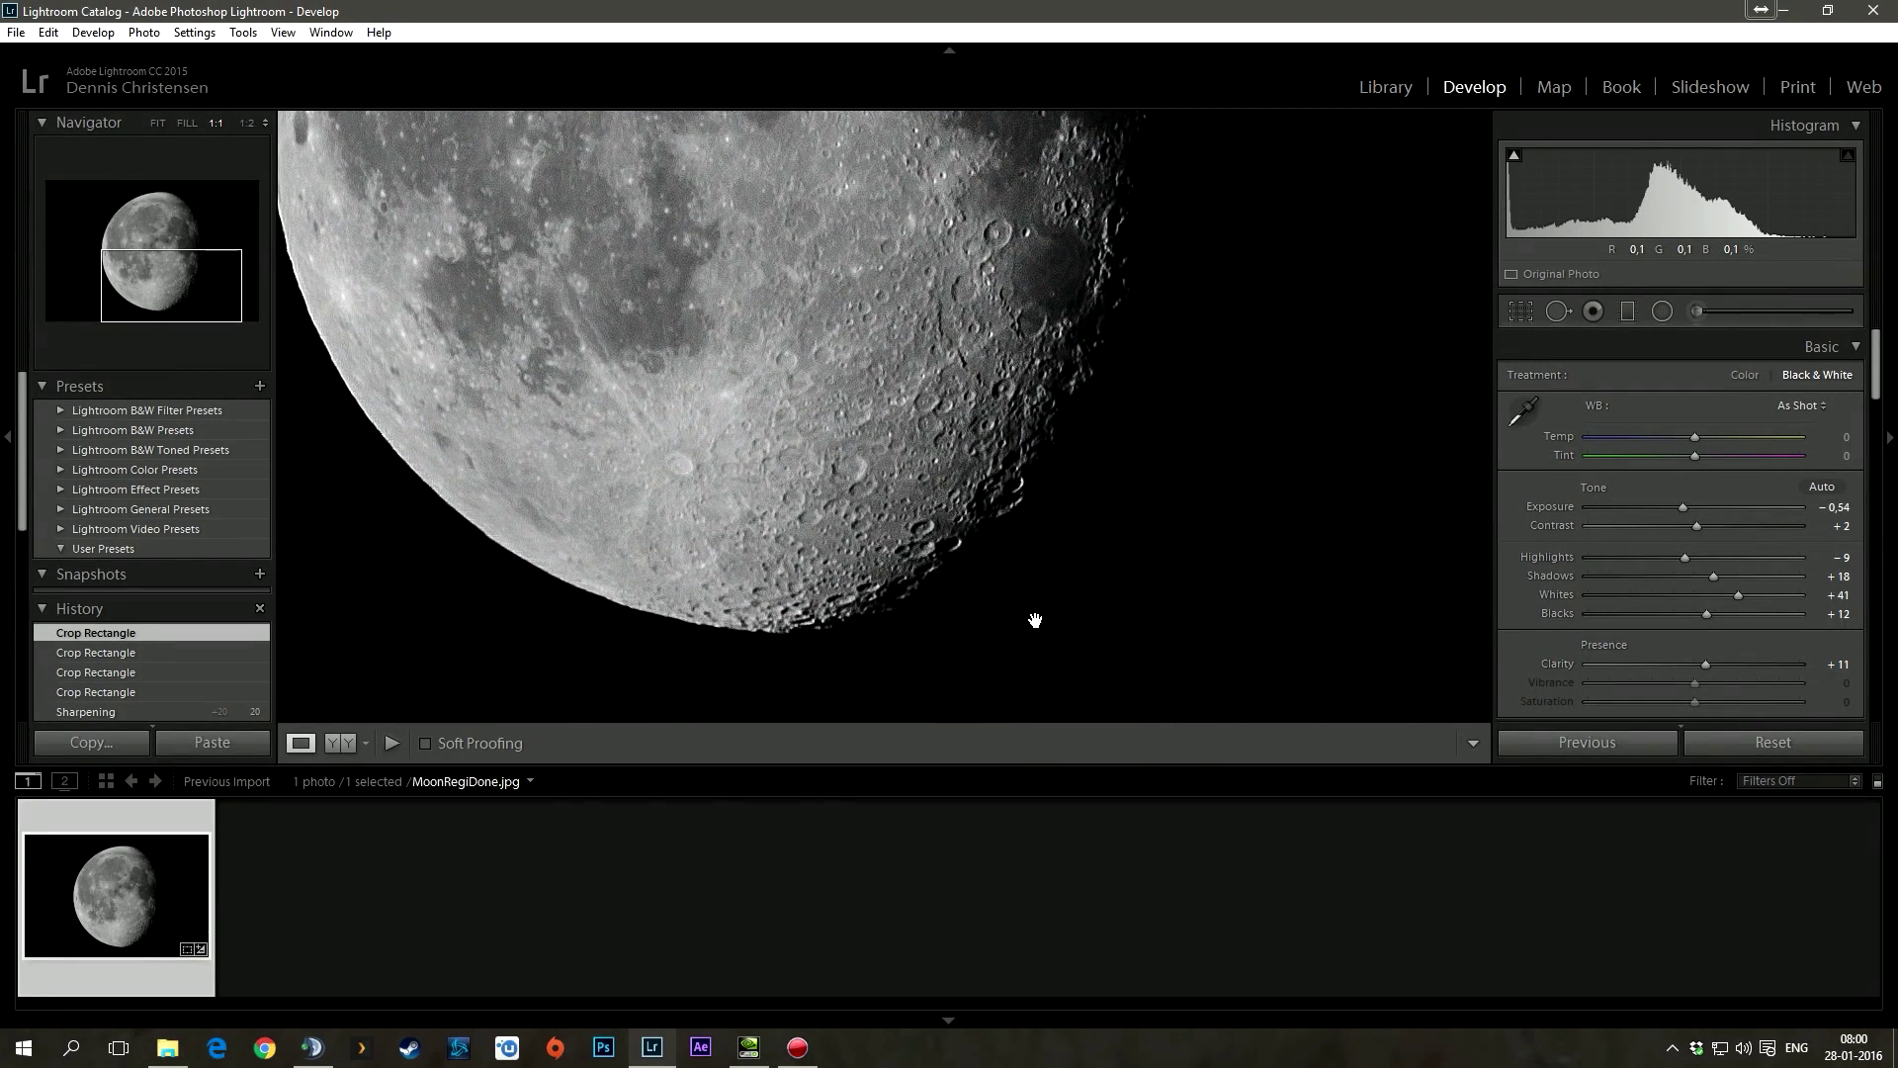